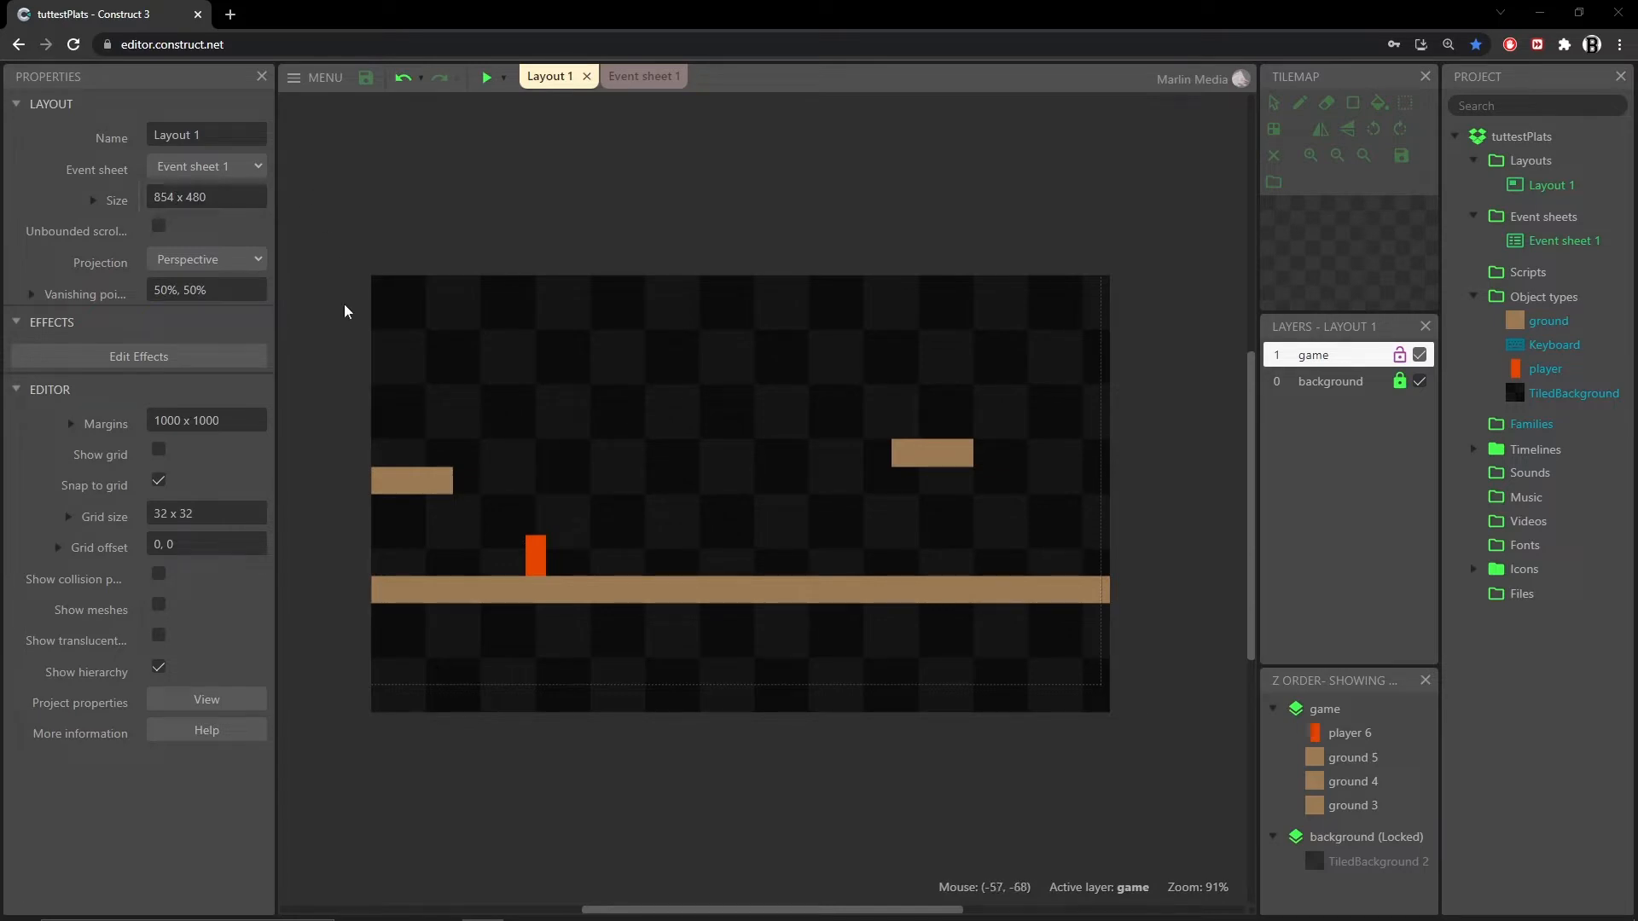
# Step: Examine the project's viewport size and the properties of the background and game layers
pyautogui.click(207, 699)
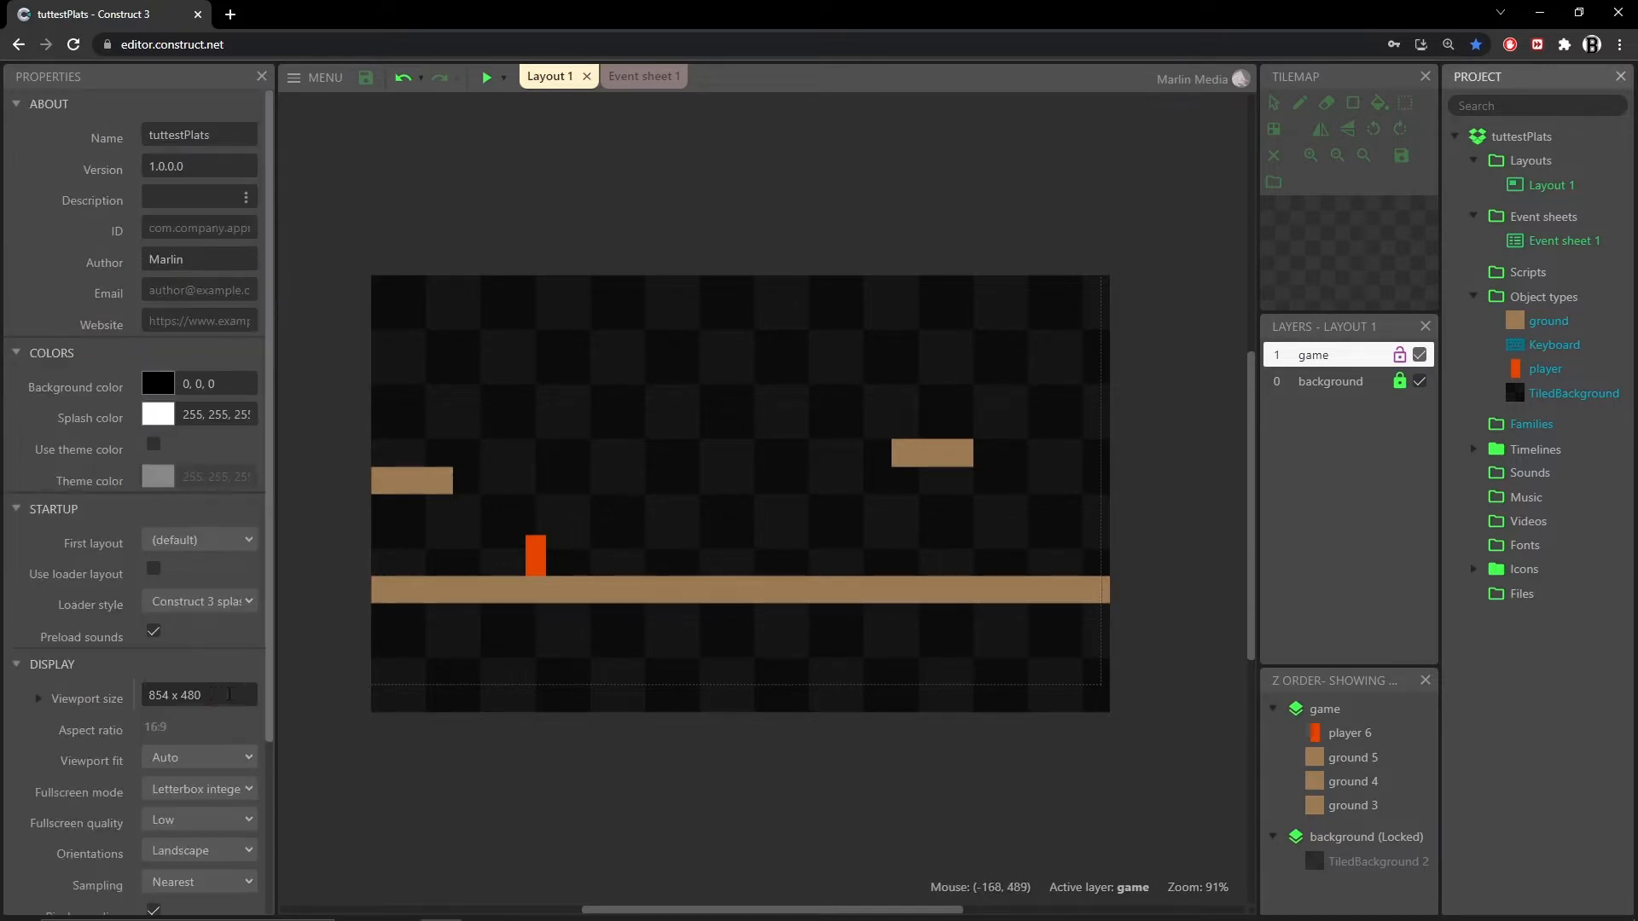
pyautogui.click(228, 695)
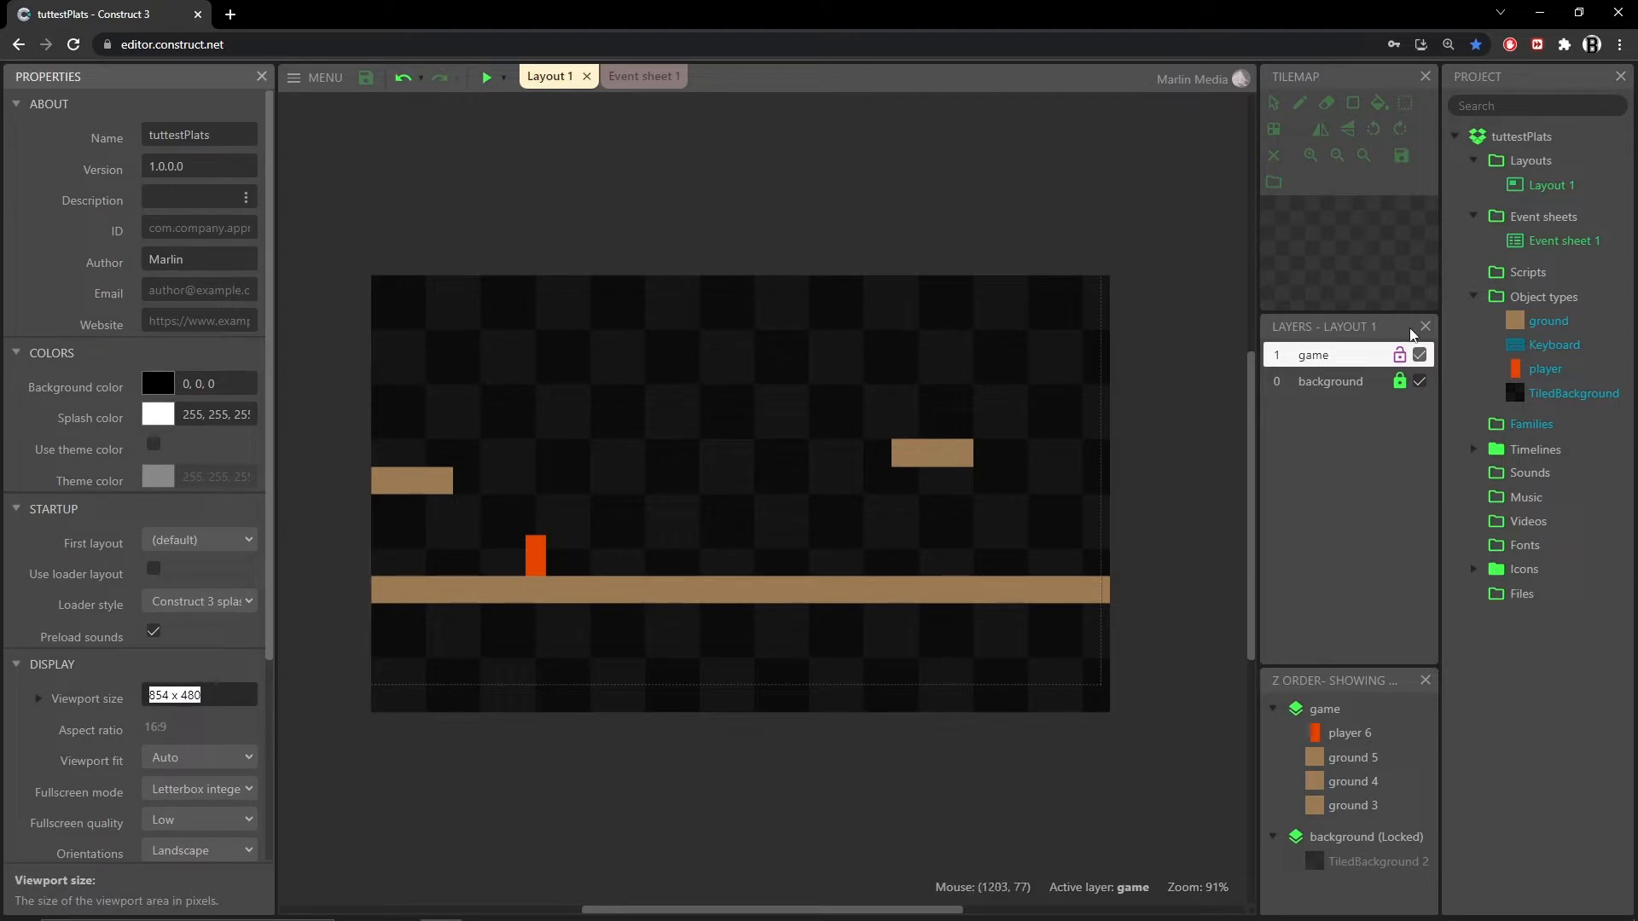
pyautogui.click(1362, 414)
pyautogui.click(1337, 385)
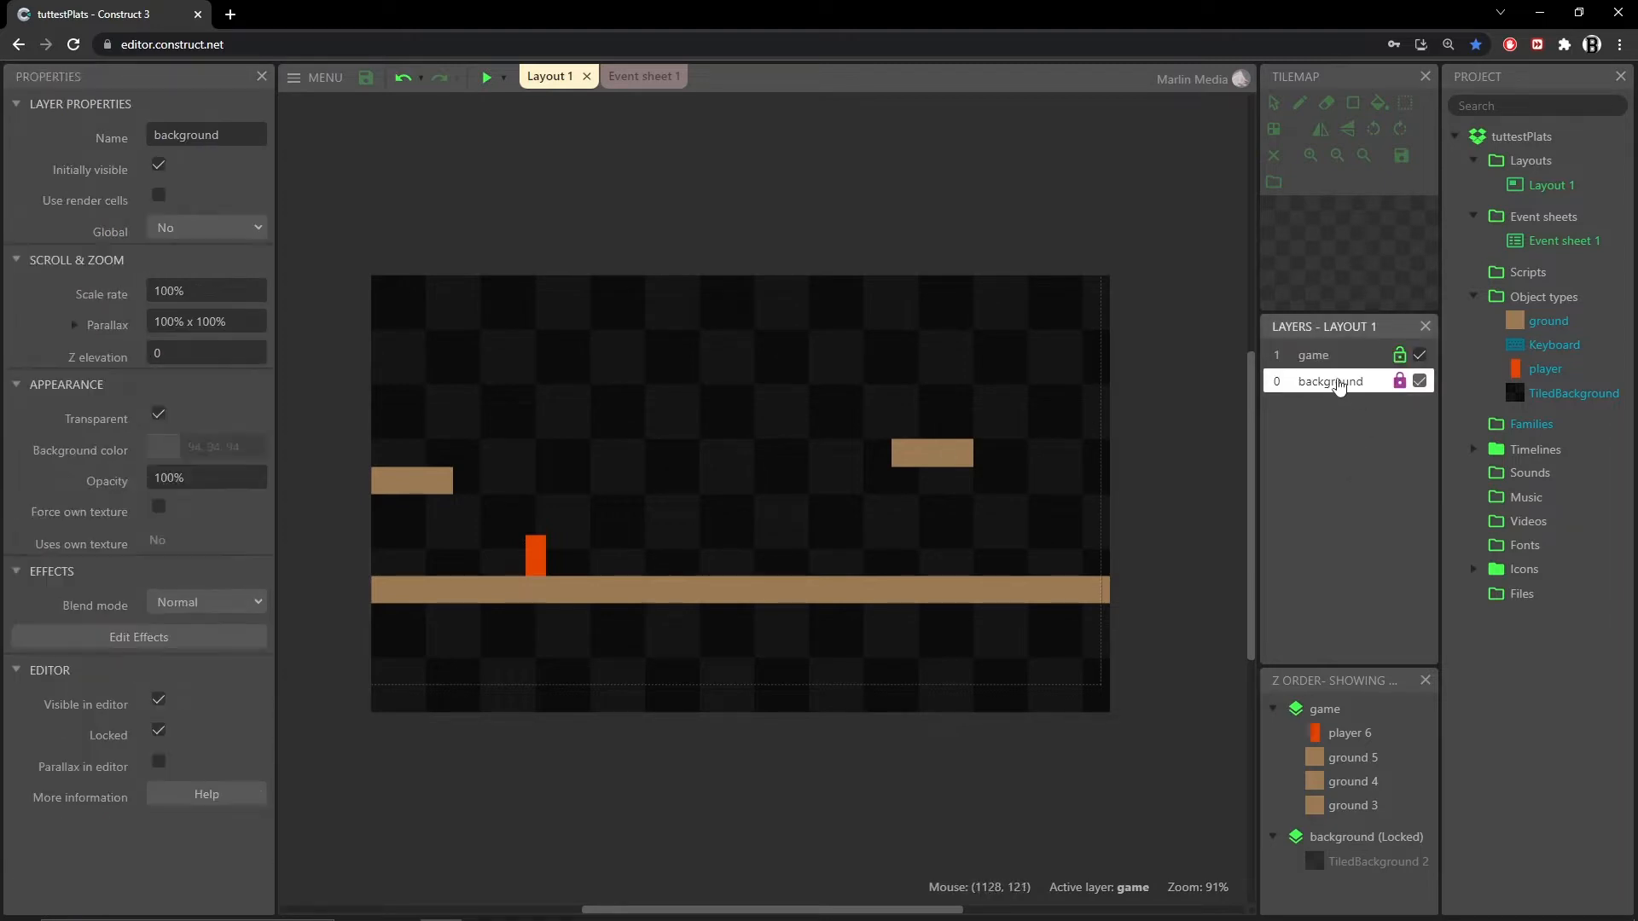
pyautogui.click(1327, 361)
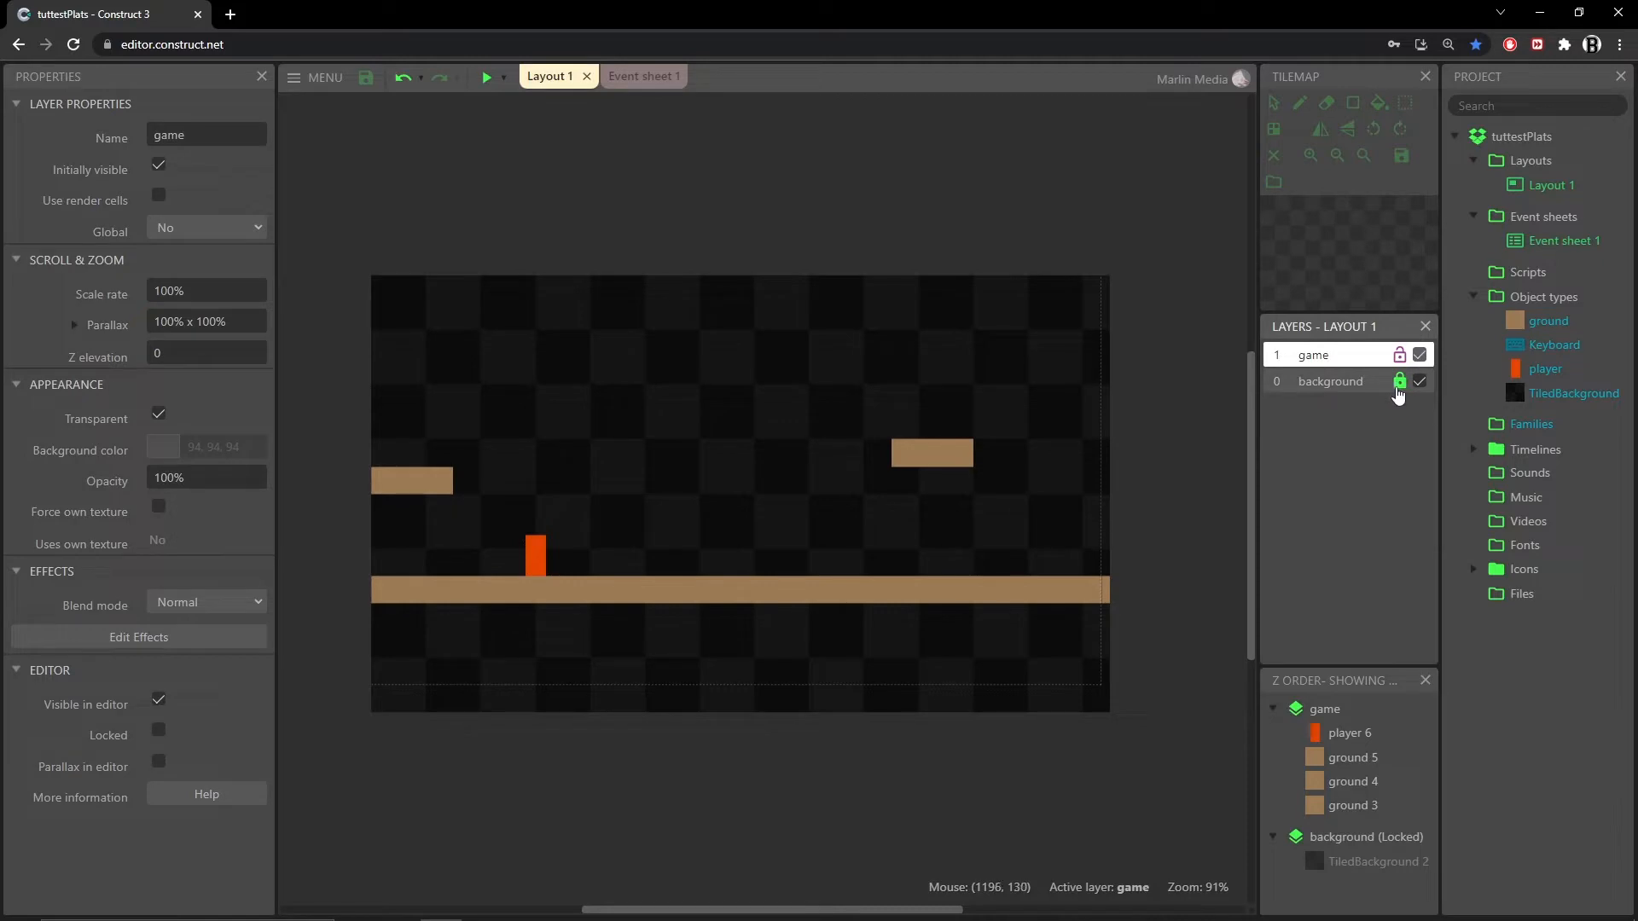
# Step: Inspect the TiledBackground image and its canvas size in the image editor without changing it
pyautogui.doubleClick(1513, 401)
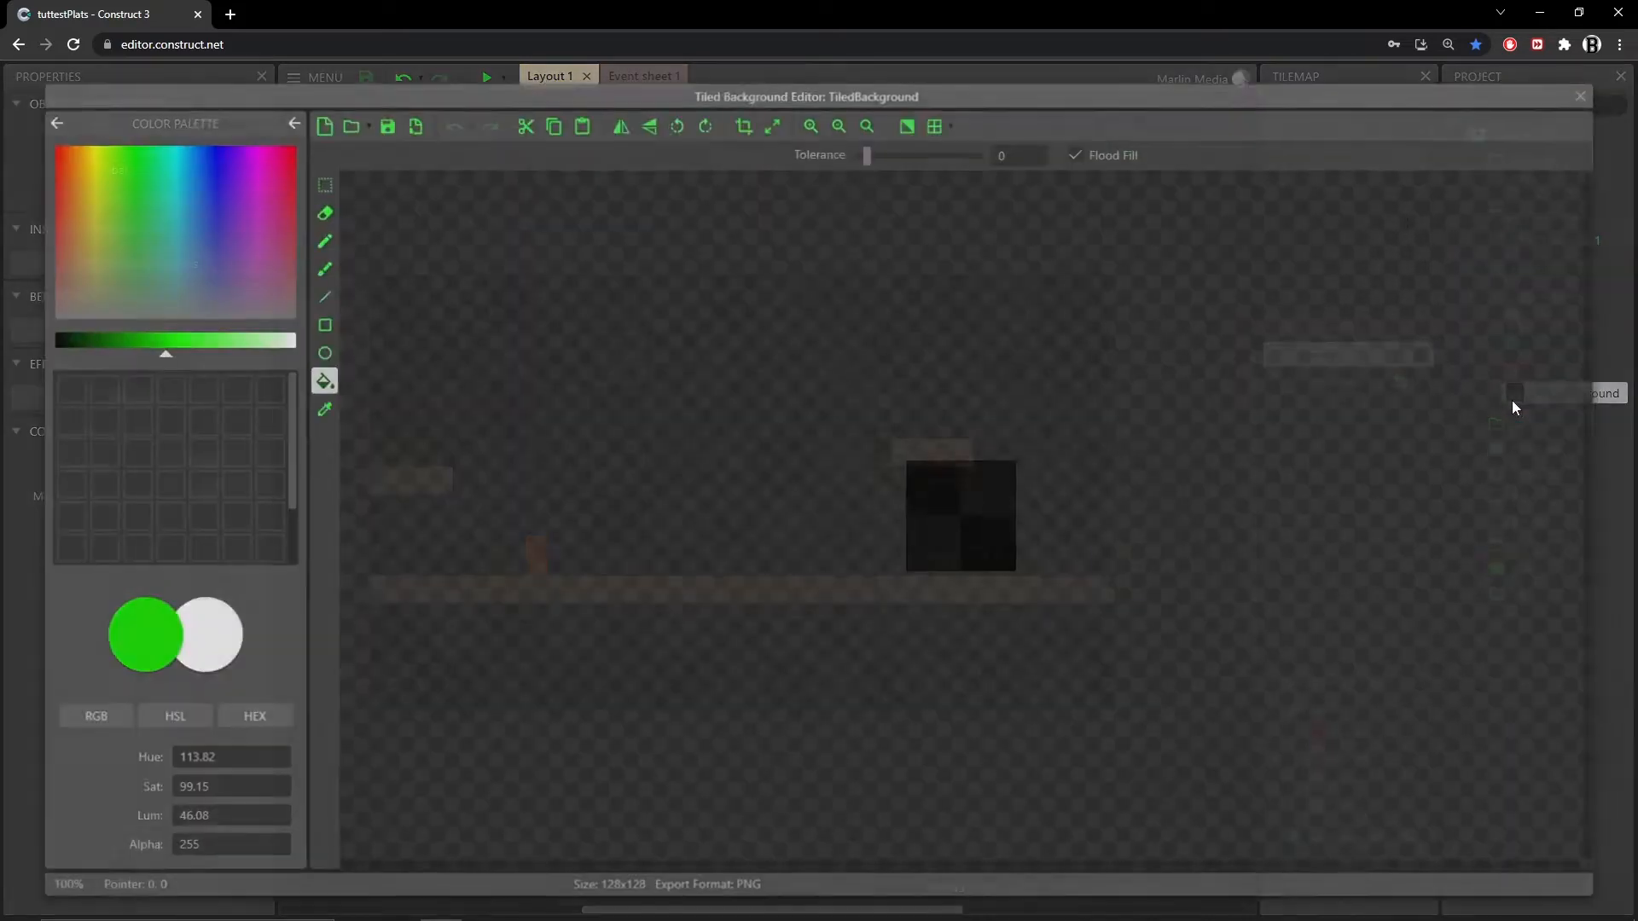
pyautogui.click(773, 126)
pyautogui.click(993, 345)
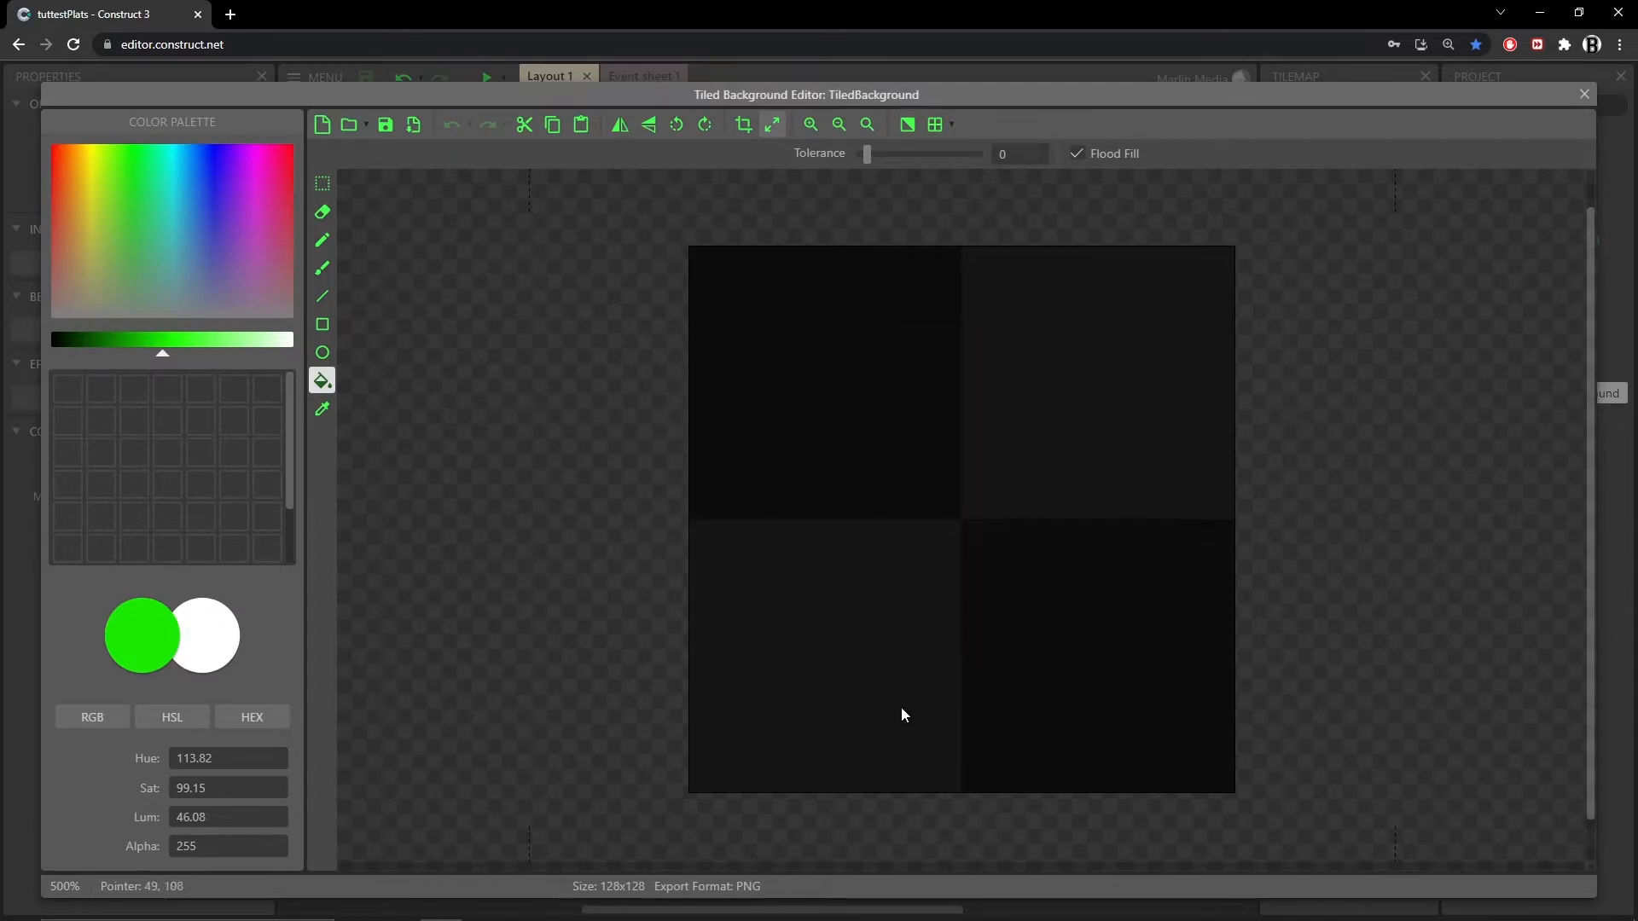
pyautogui.click(1584, 94)
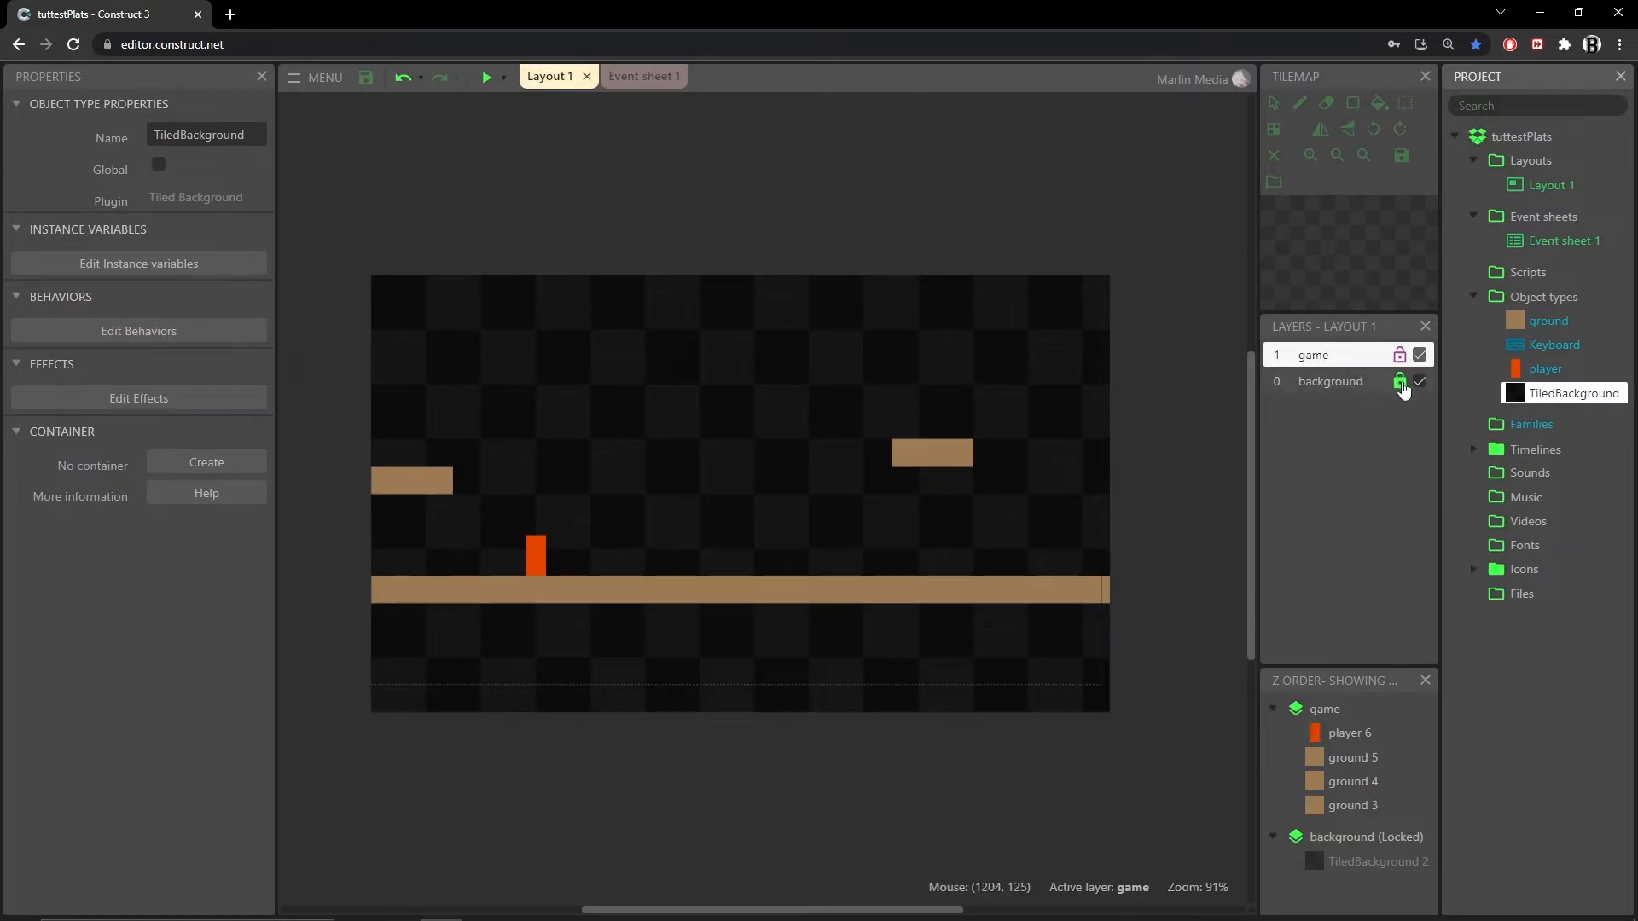
# Step: Inspect the game layer, the ground sprite's image and its Solid behavior
pyautogui.click(1345, 361)
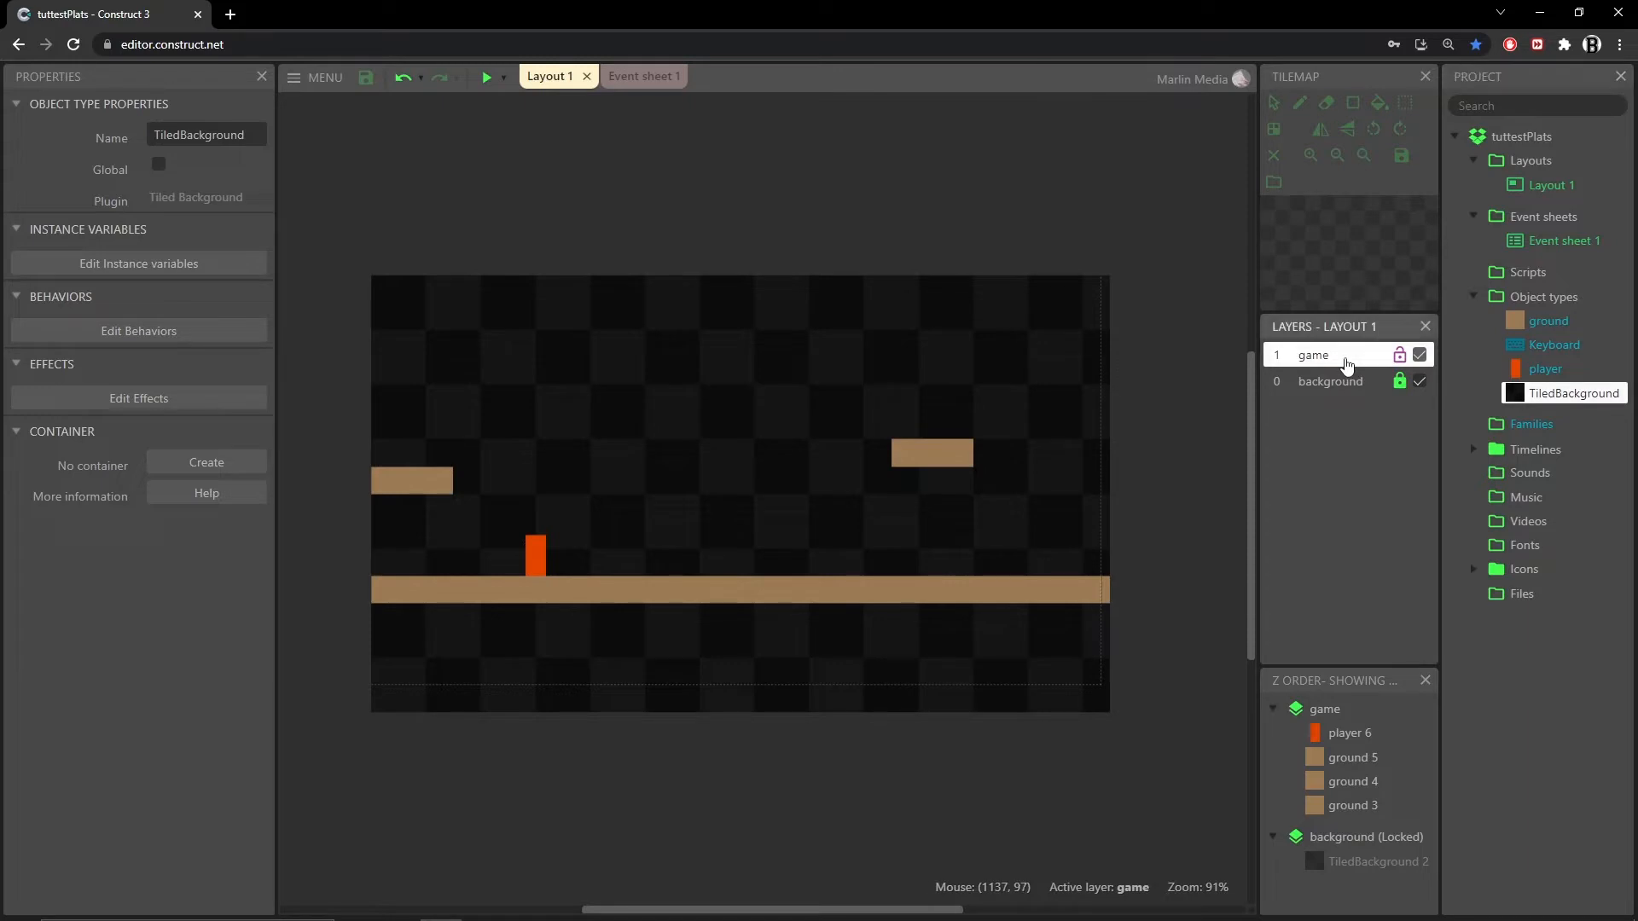
pyautogui.doubleClick(1347, 363)
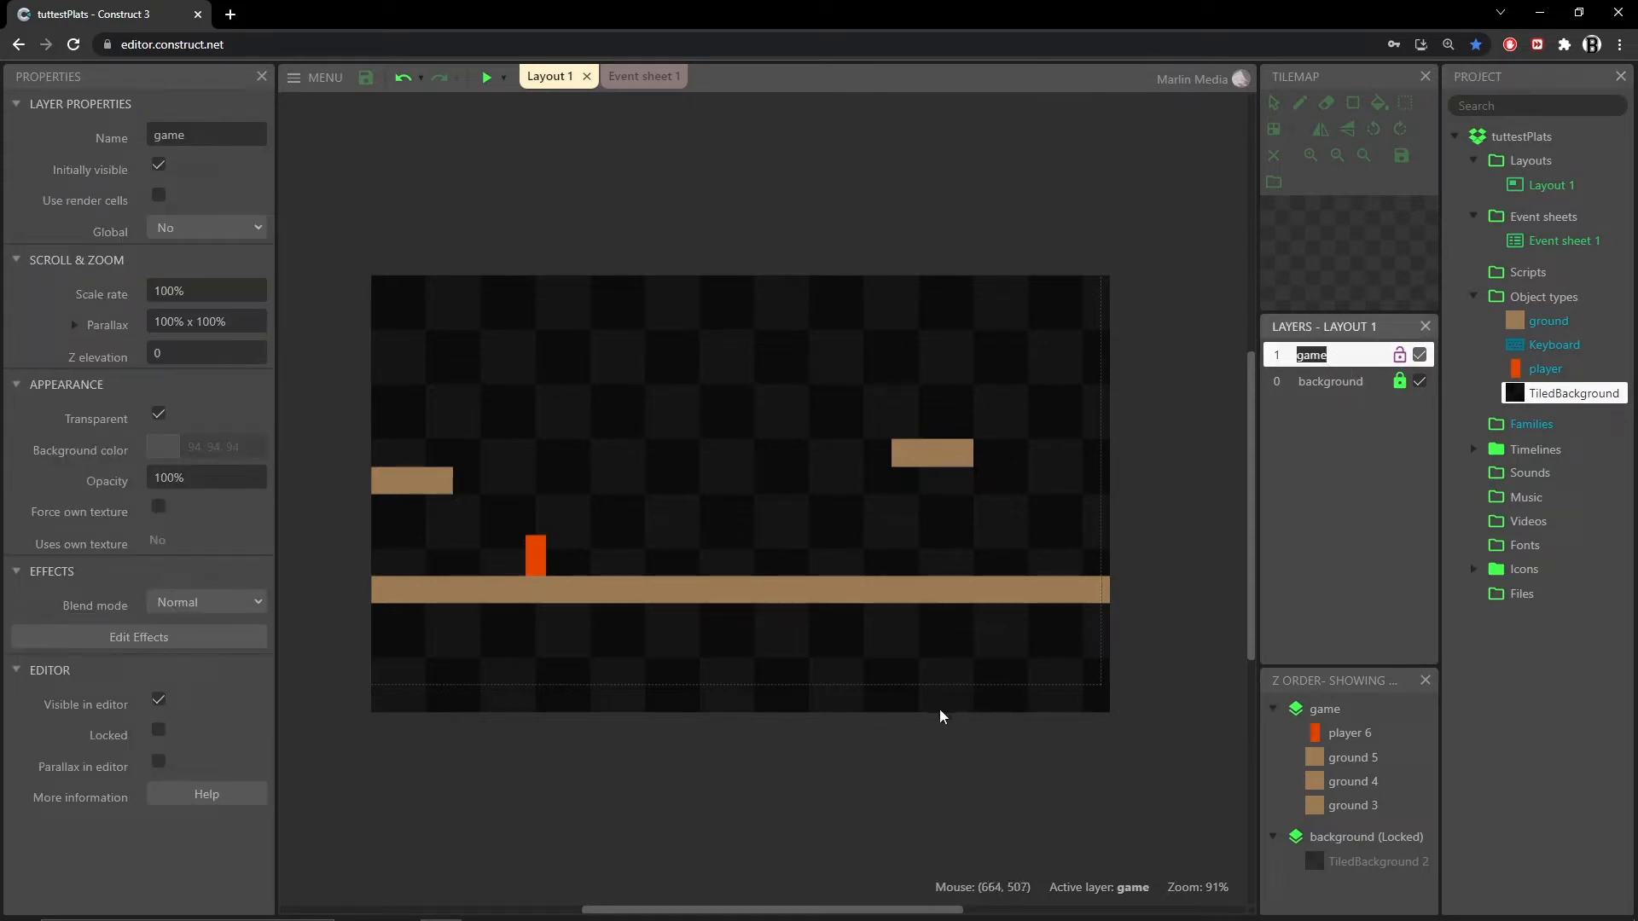
pyautogui.click(1516, 324)
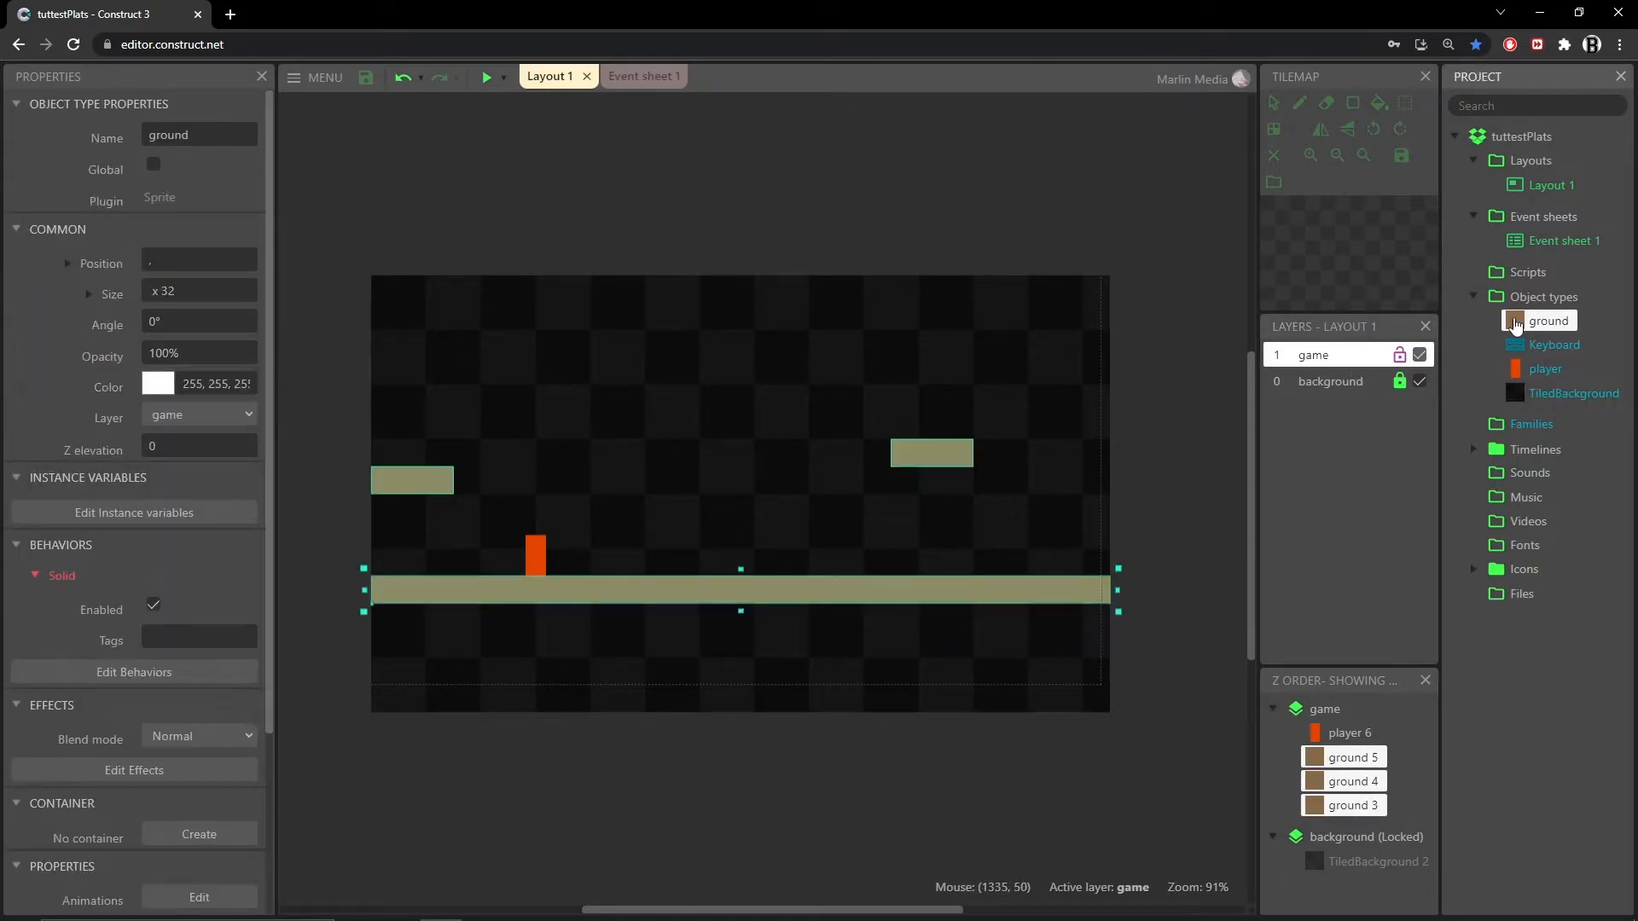
pyautogui.doubleClick(1516, 323)
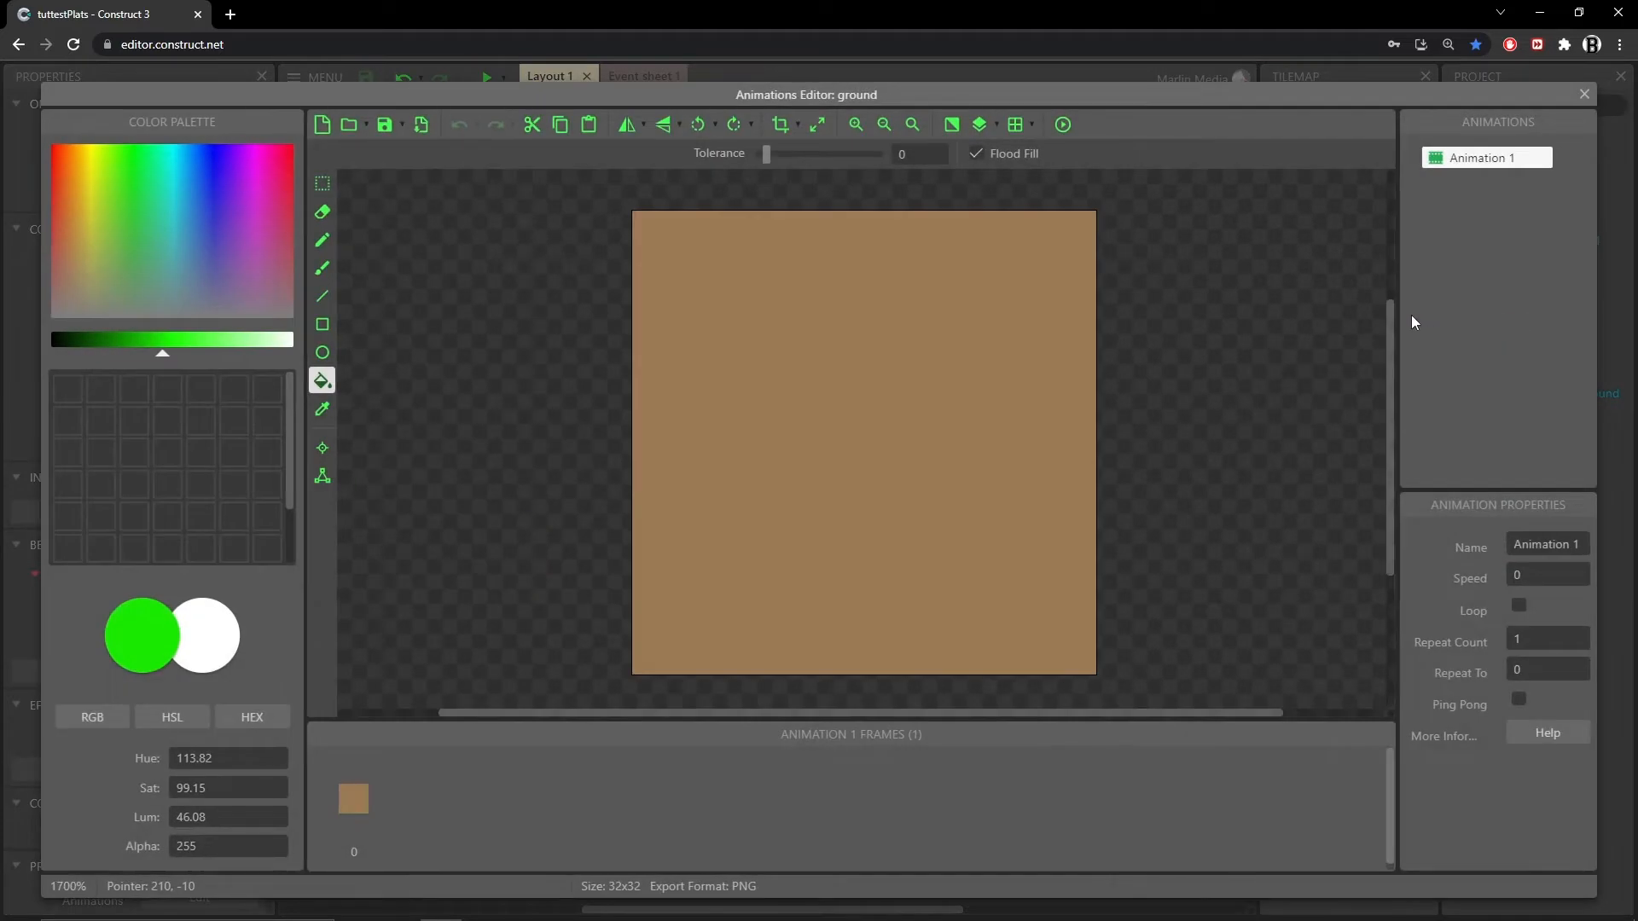
pyautogui.click(1584, 93)
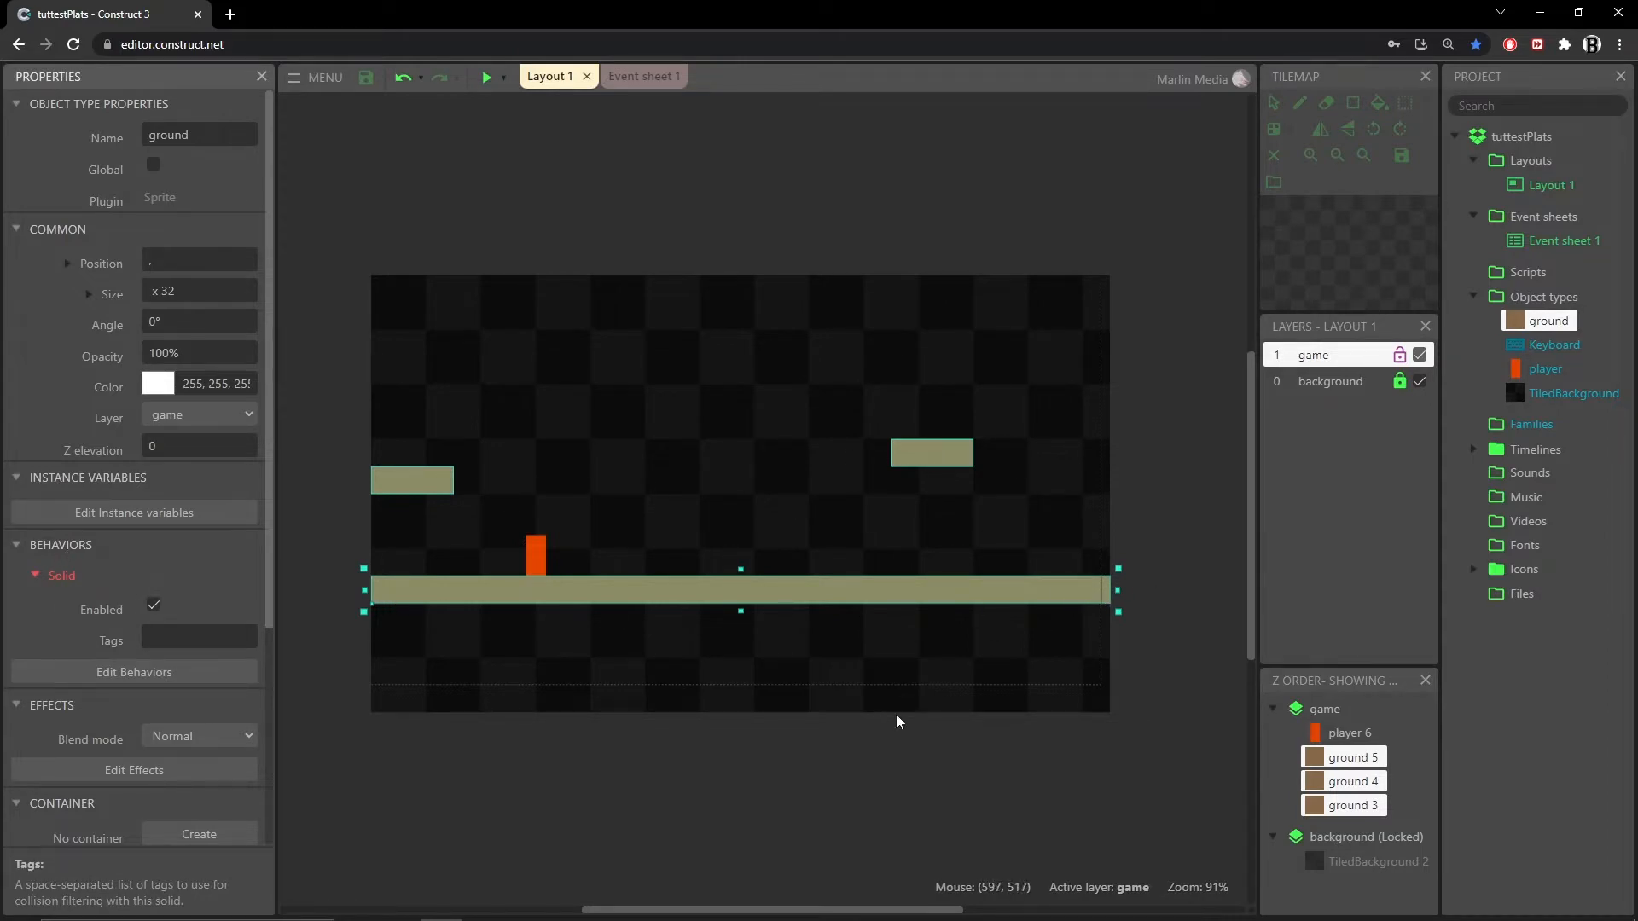
# Step: Inspect the player sprite's canvas size, origin point and Platform behavior settings
pyautogui.click(1515, 372)
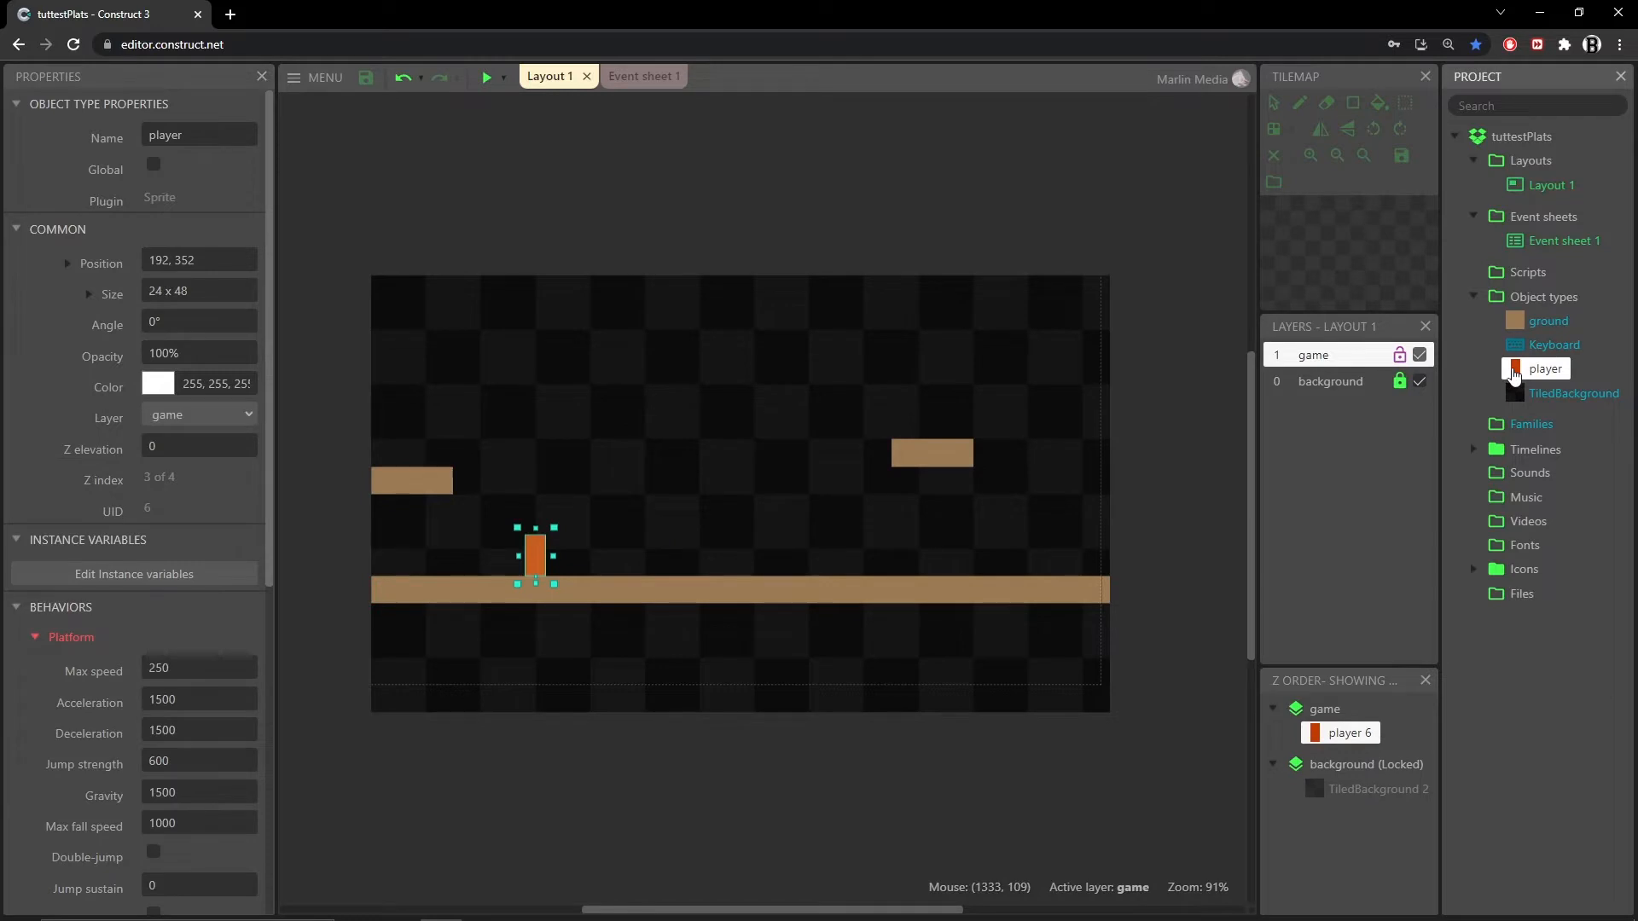
pyautogui.doubleClick(1514, 373)
pyautogui.click(817, 125)
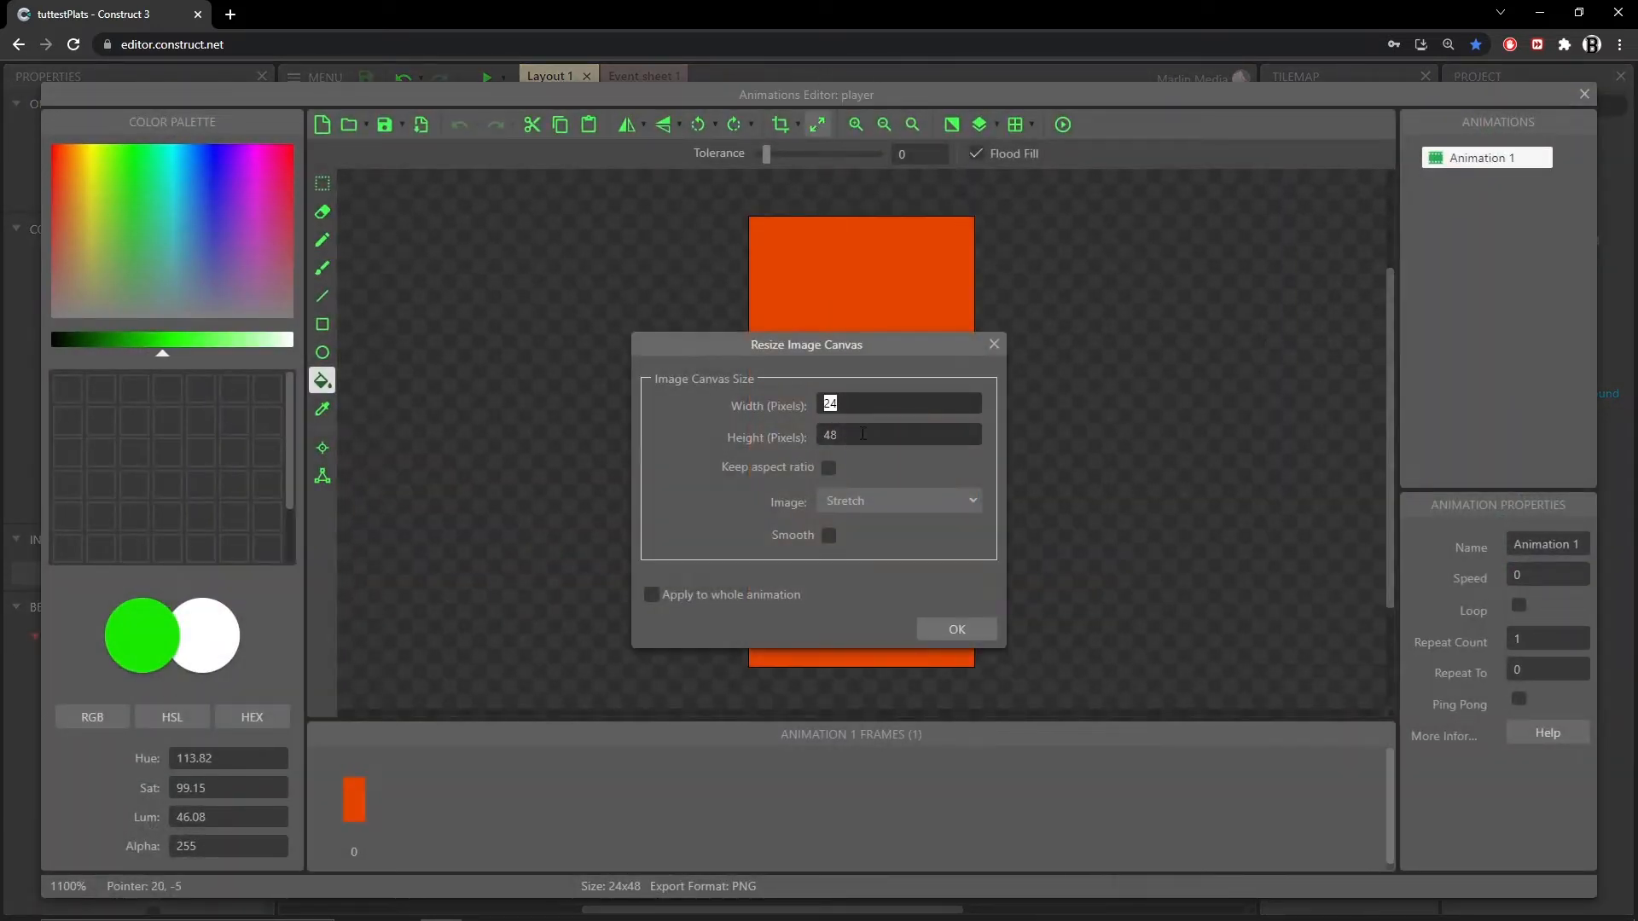
pyautogui.click(995, 347)
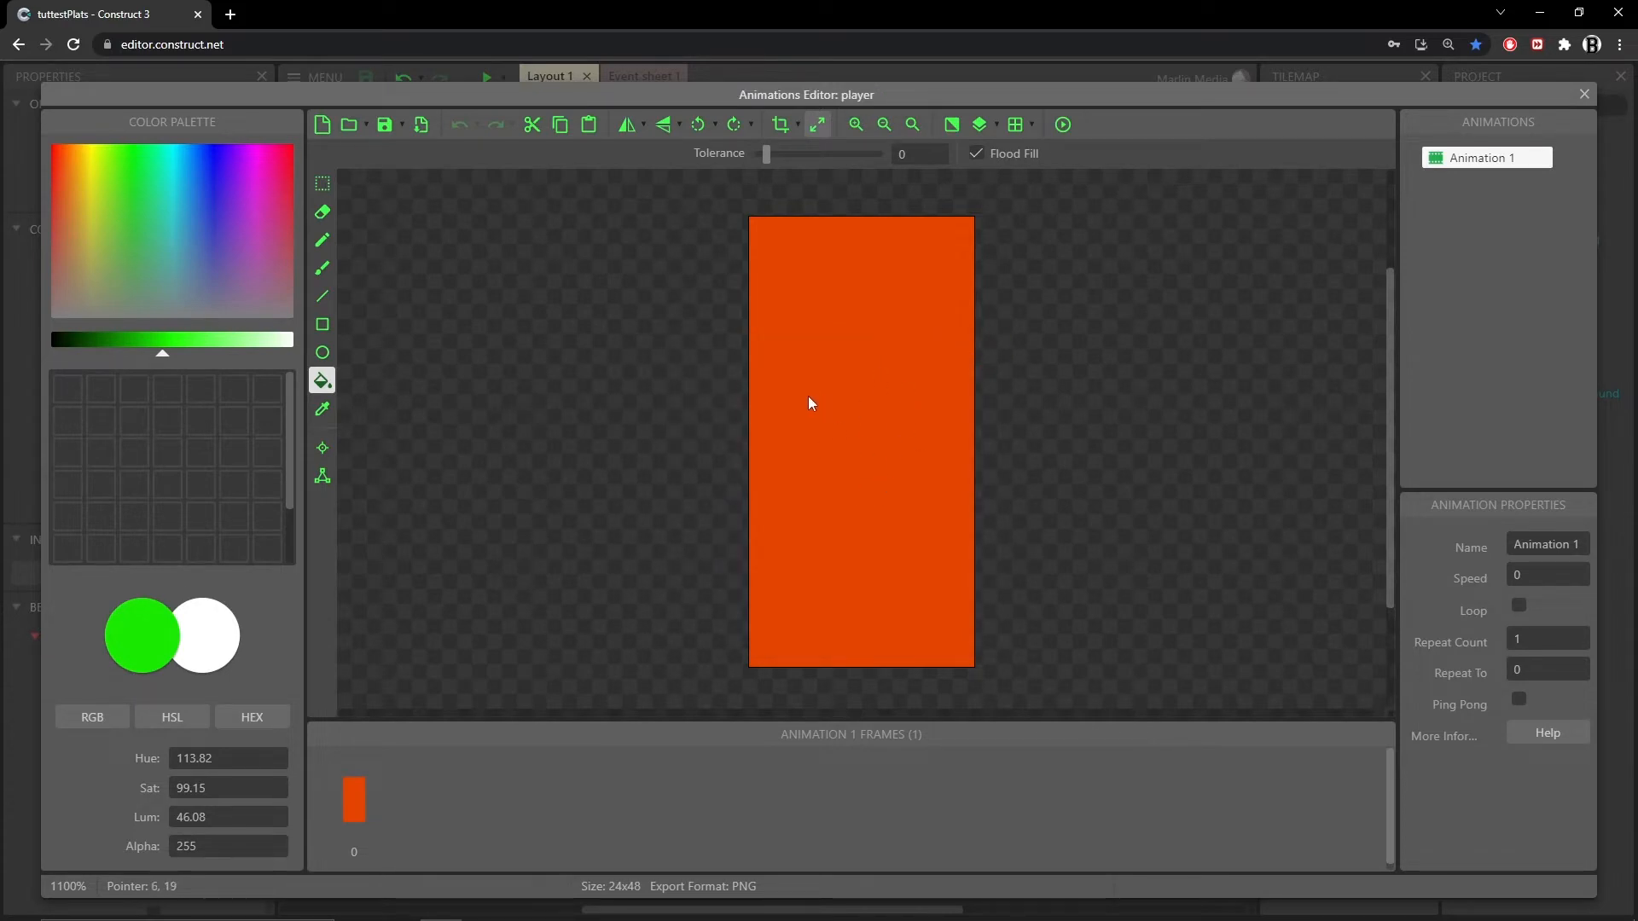
pyautogui.click(322, 447)
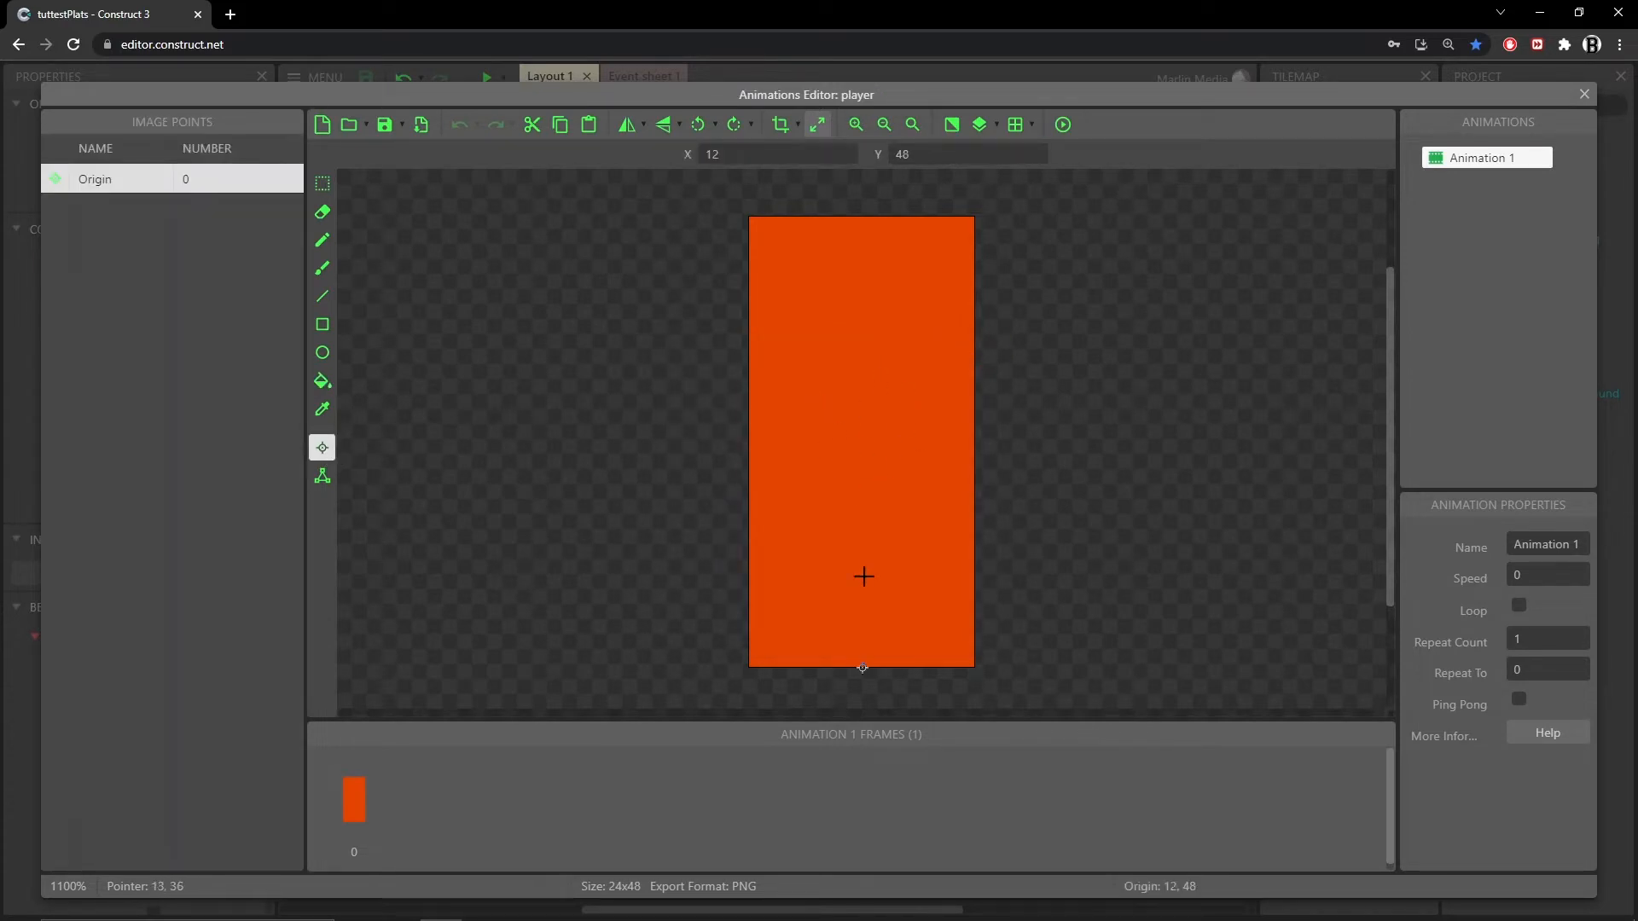
pyautogui.click(1584, 94)
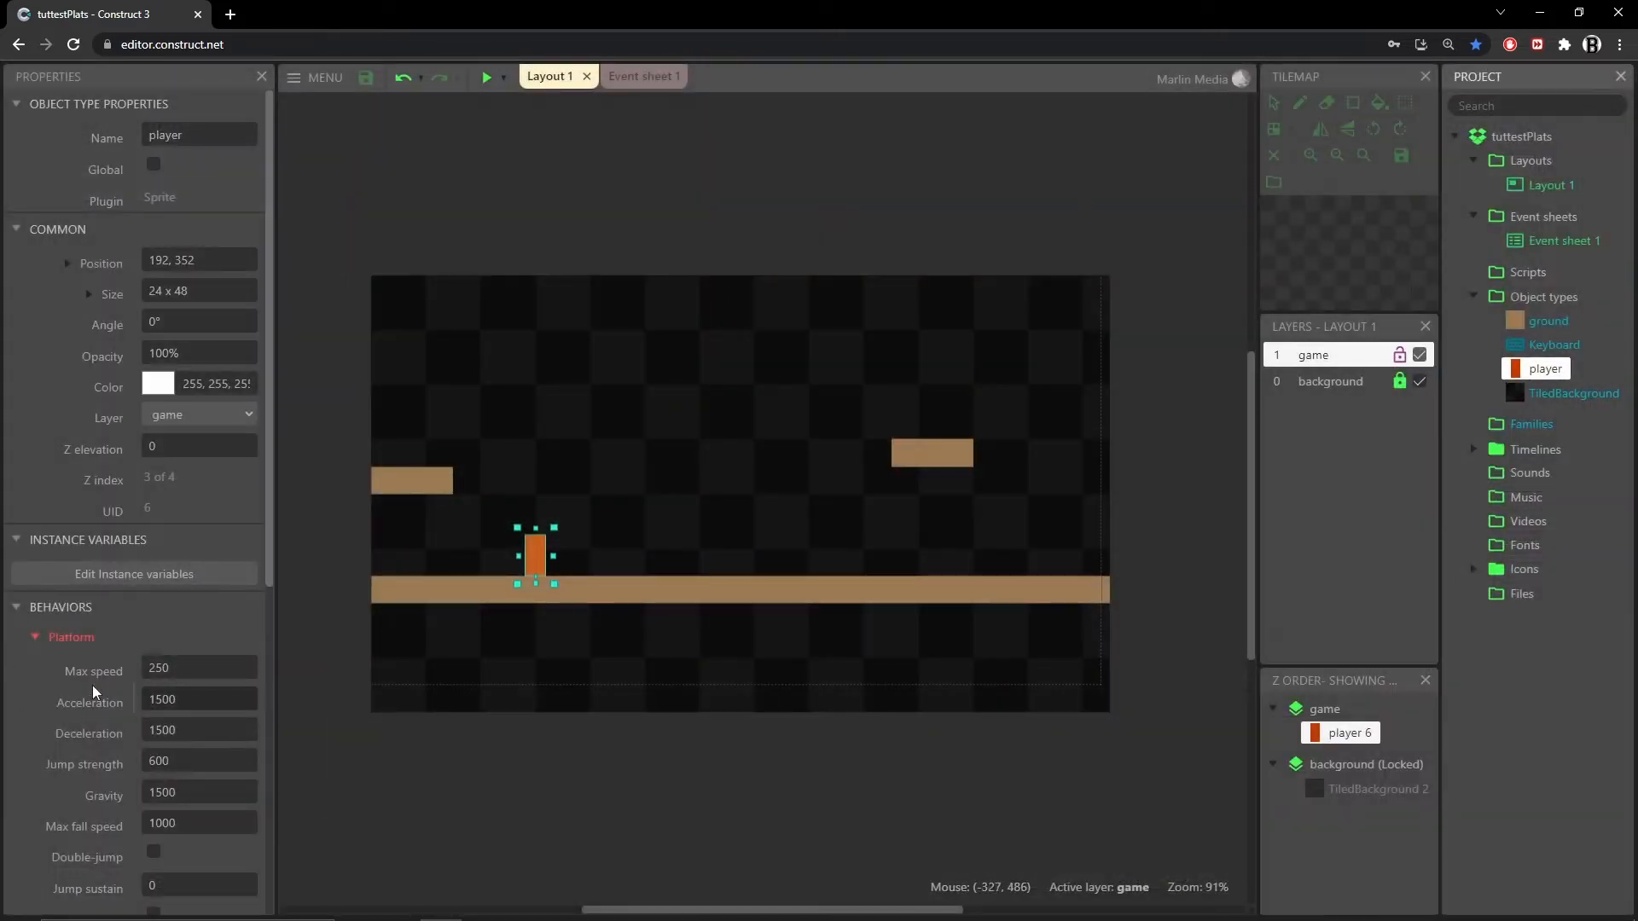
pyautogui.scroll(-3, 85, 635)
pyautogui.scroll(-1, 86, 635)
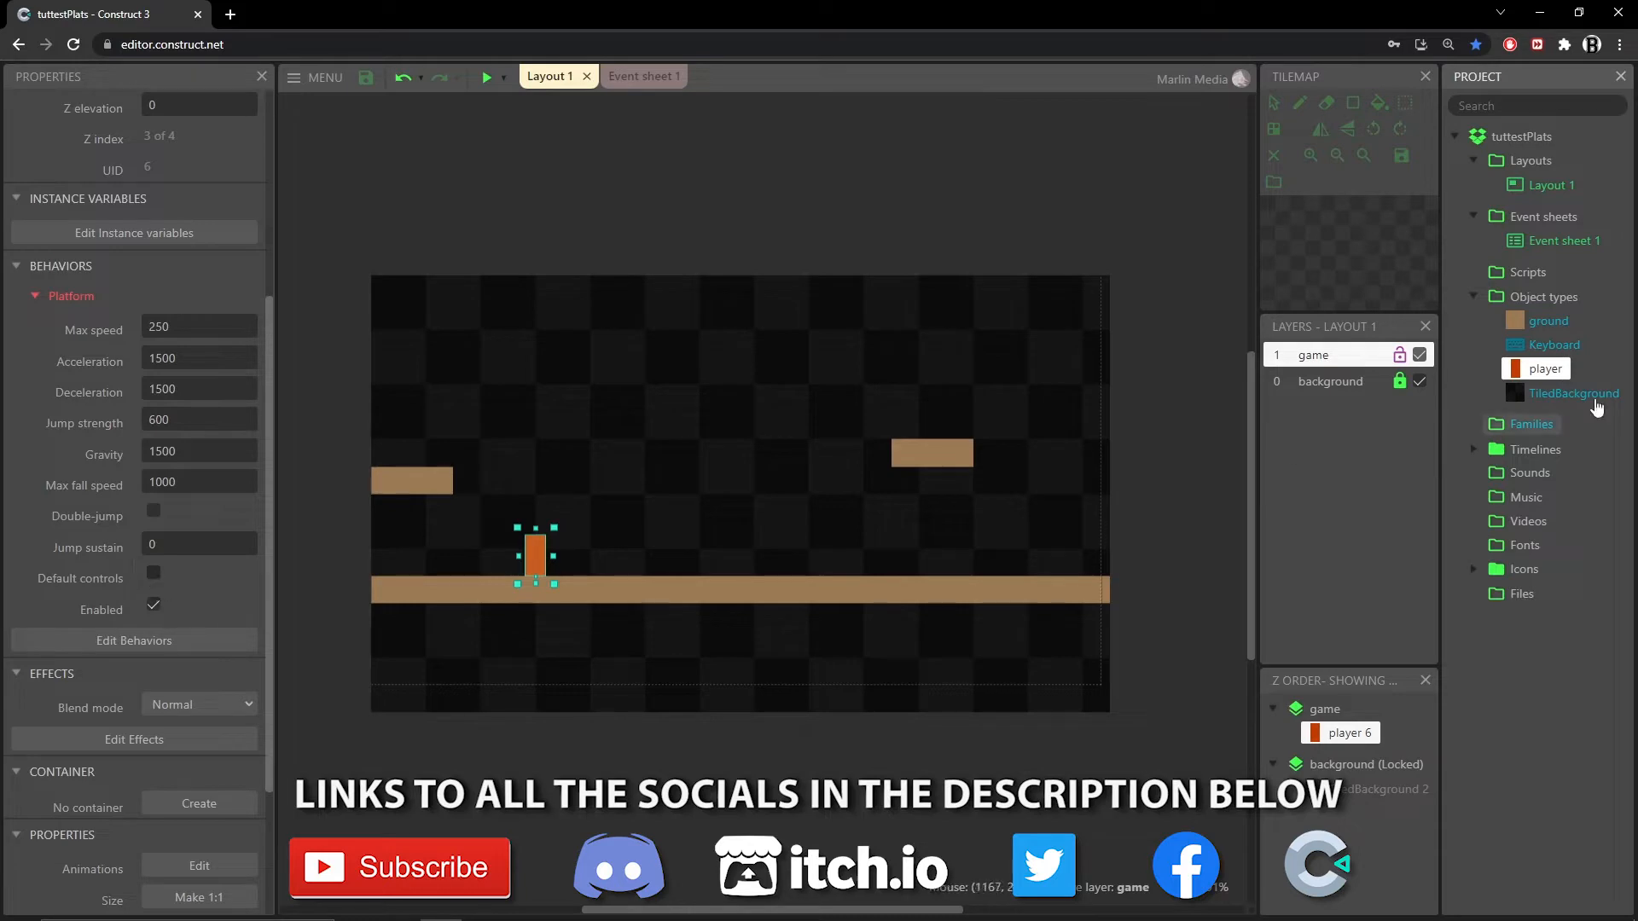
# Step: Check the Keyboard object and the controls group in Event sheet 1, and return to Layout 1
pyautogui.click(1533, 345)
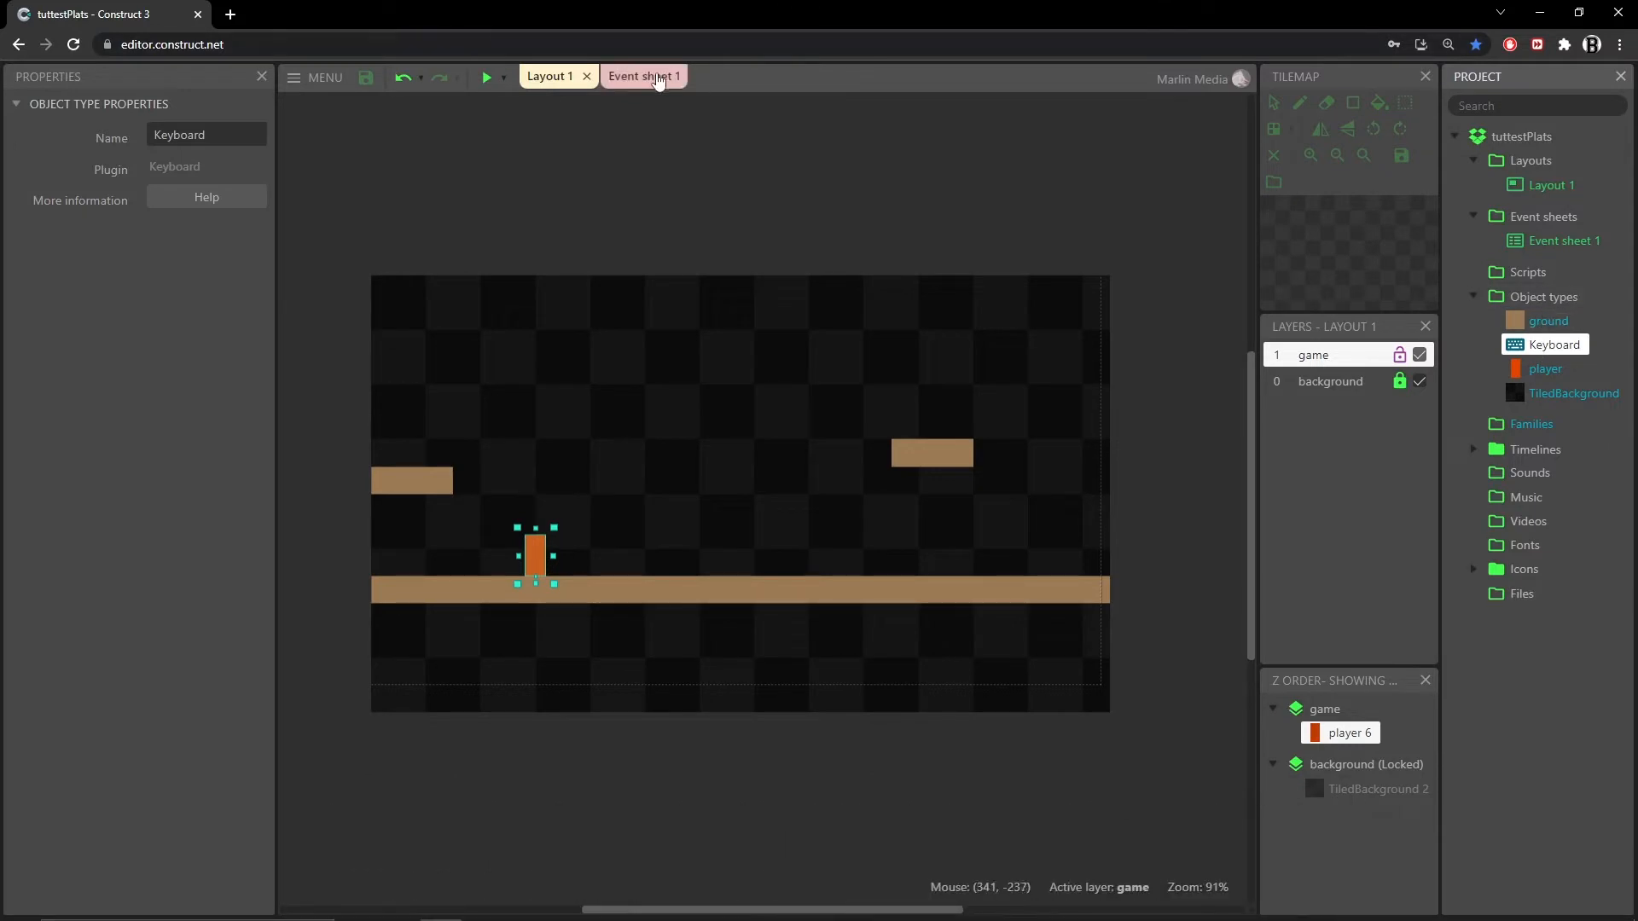
pyautogui.click(661, 80)
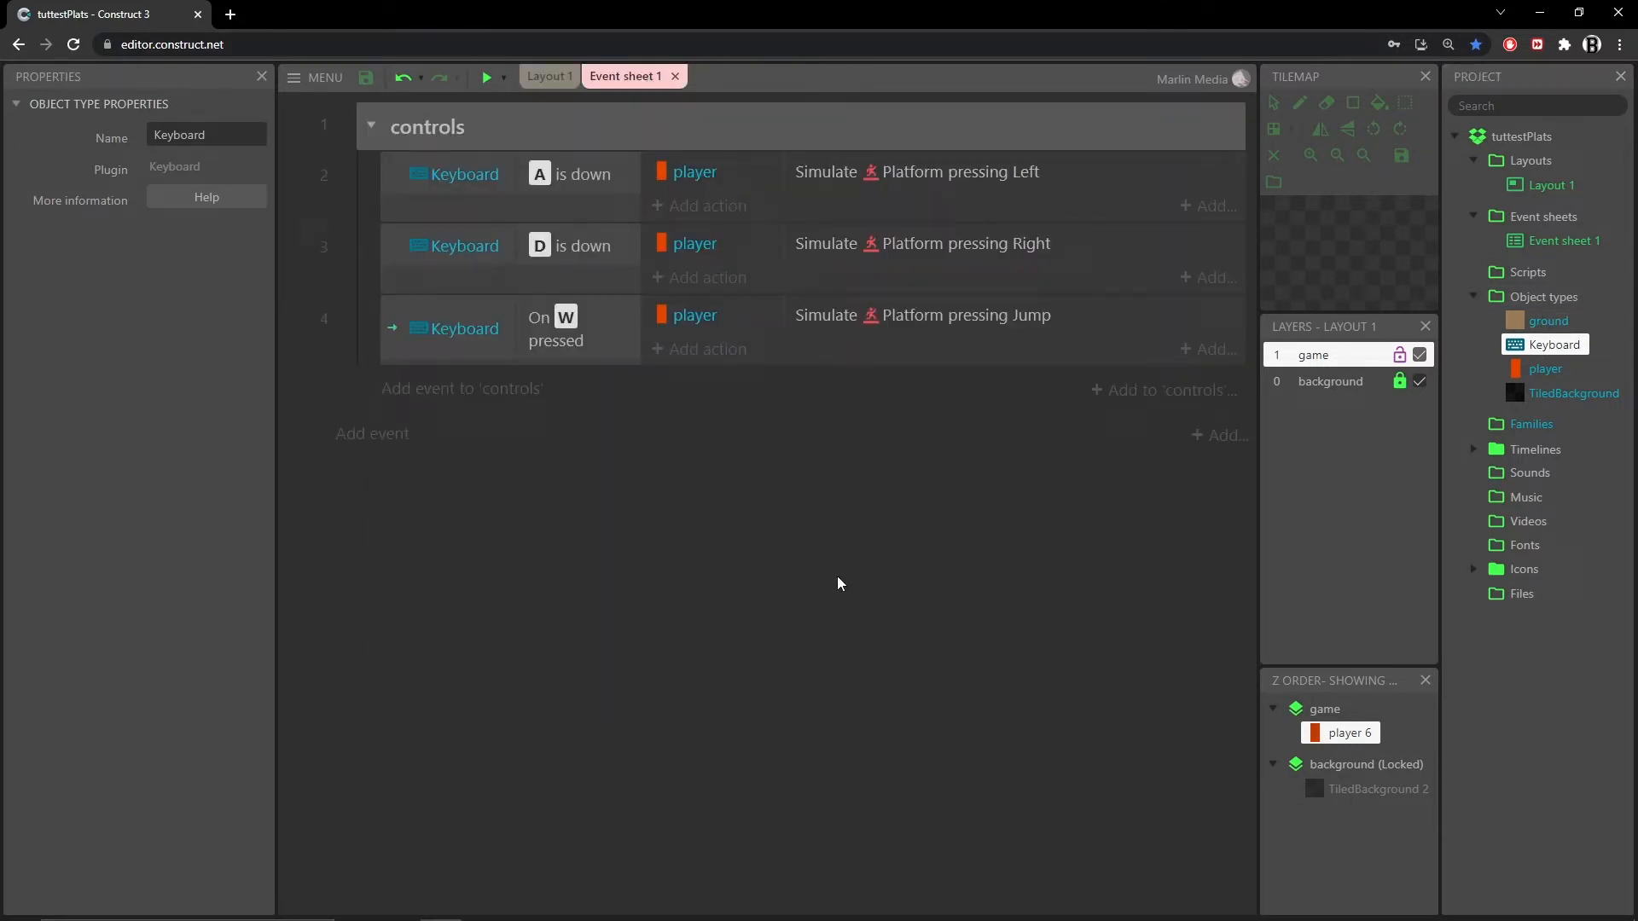
pyautogui.click(548, 76)
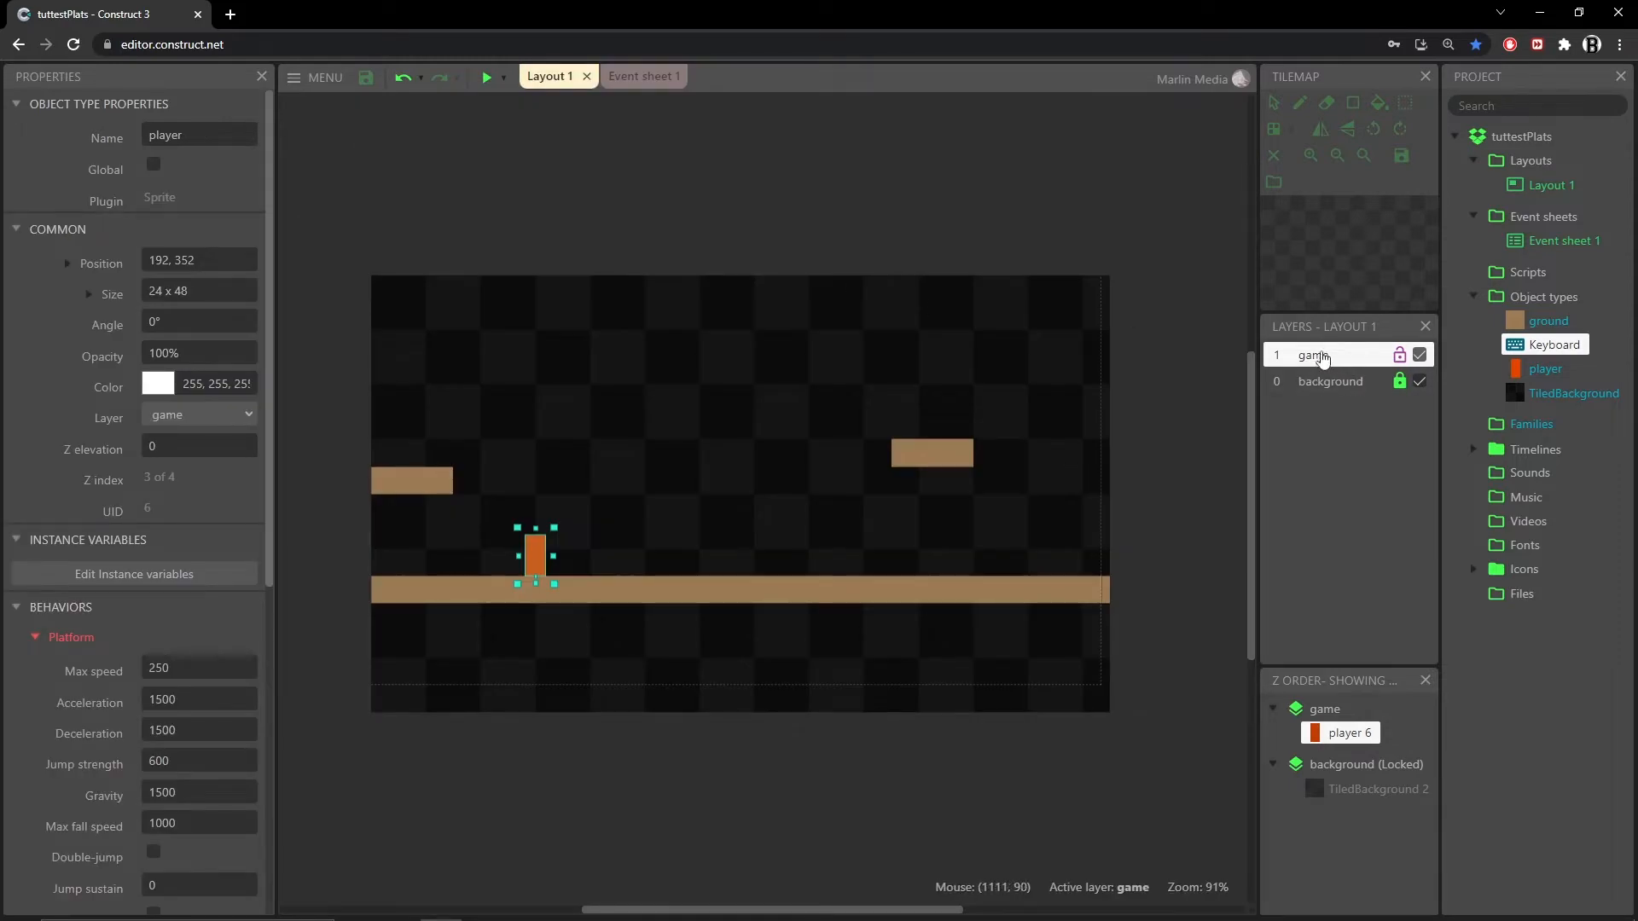
# Step: Insert a new Sprite on the game layer at 256, 192 and resize its image canvas to 32 x 16 pixels
pyautogui.doubleClick(706, 412)
pyautogui.scroll(-5, 819, 431)
pyautogui.doubleClick(837, 580)
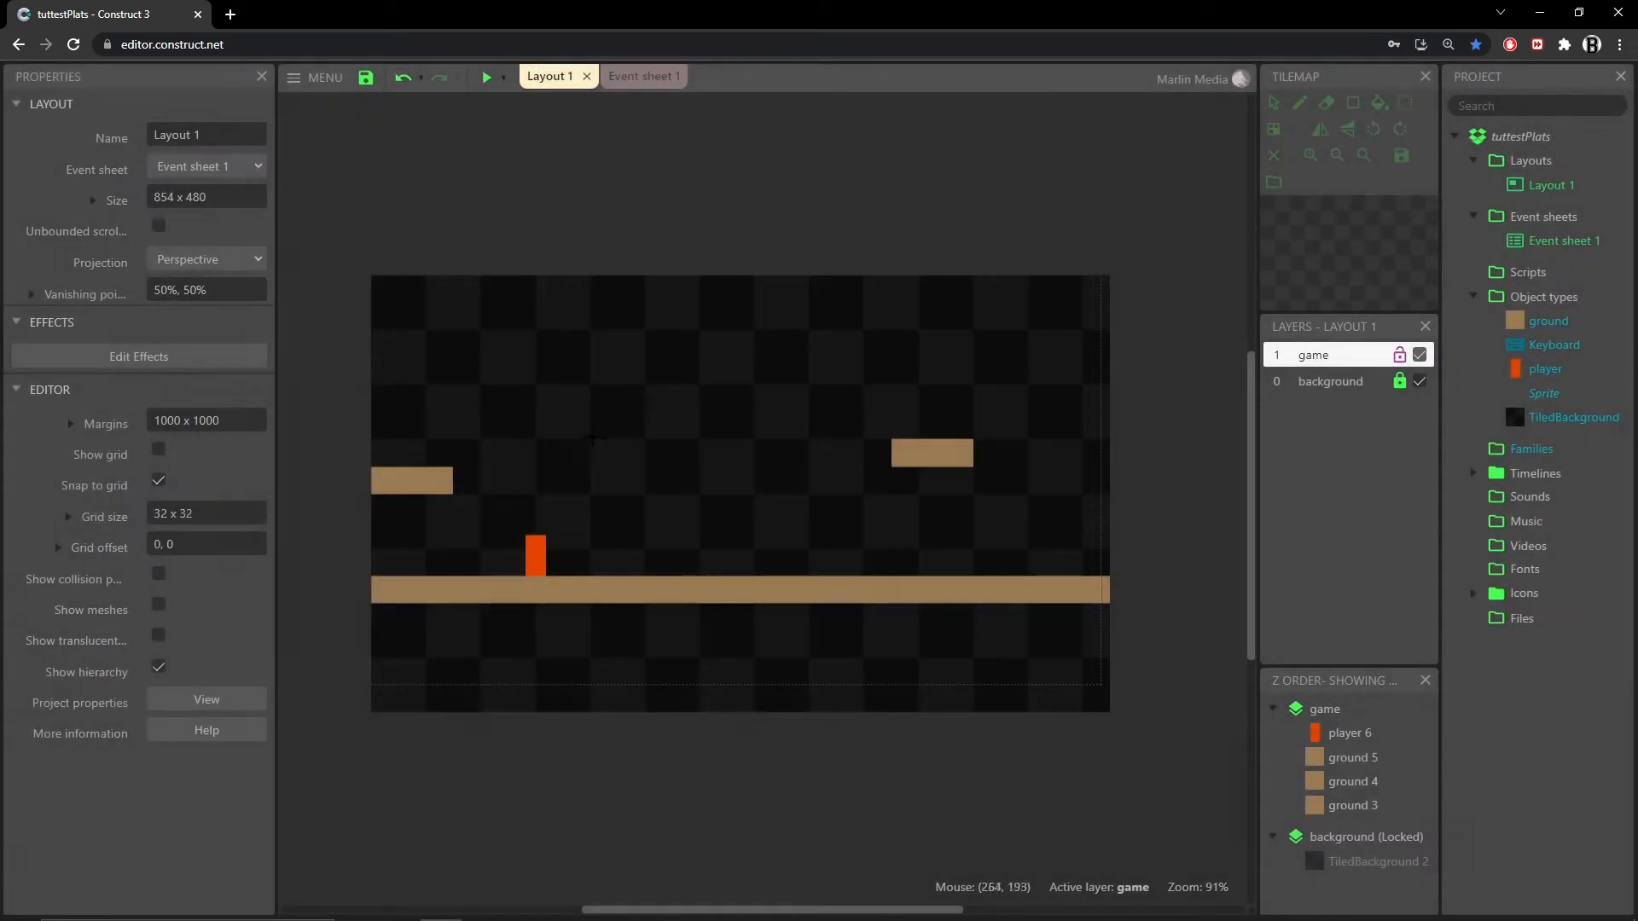
pyautogui.click(593, 440)
pyautogui.click(817, 125)
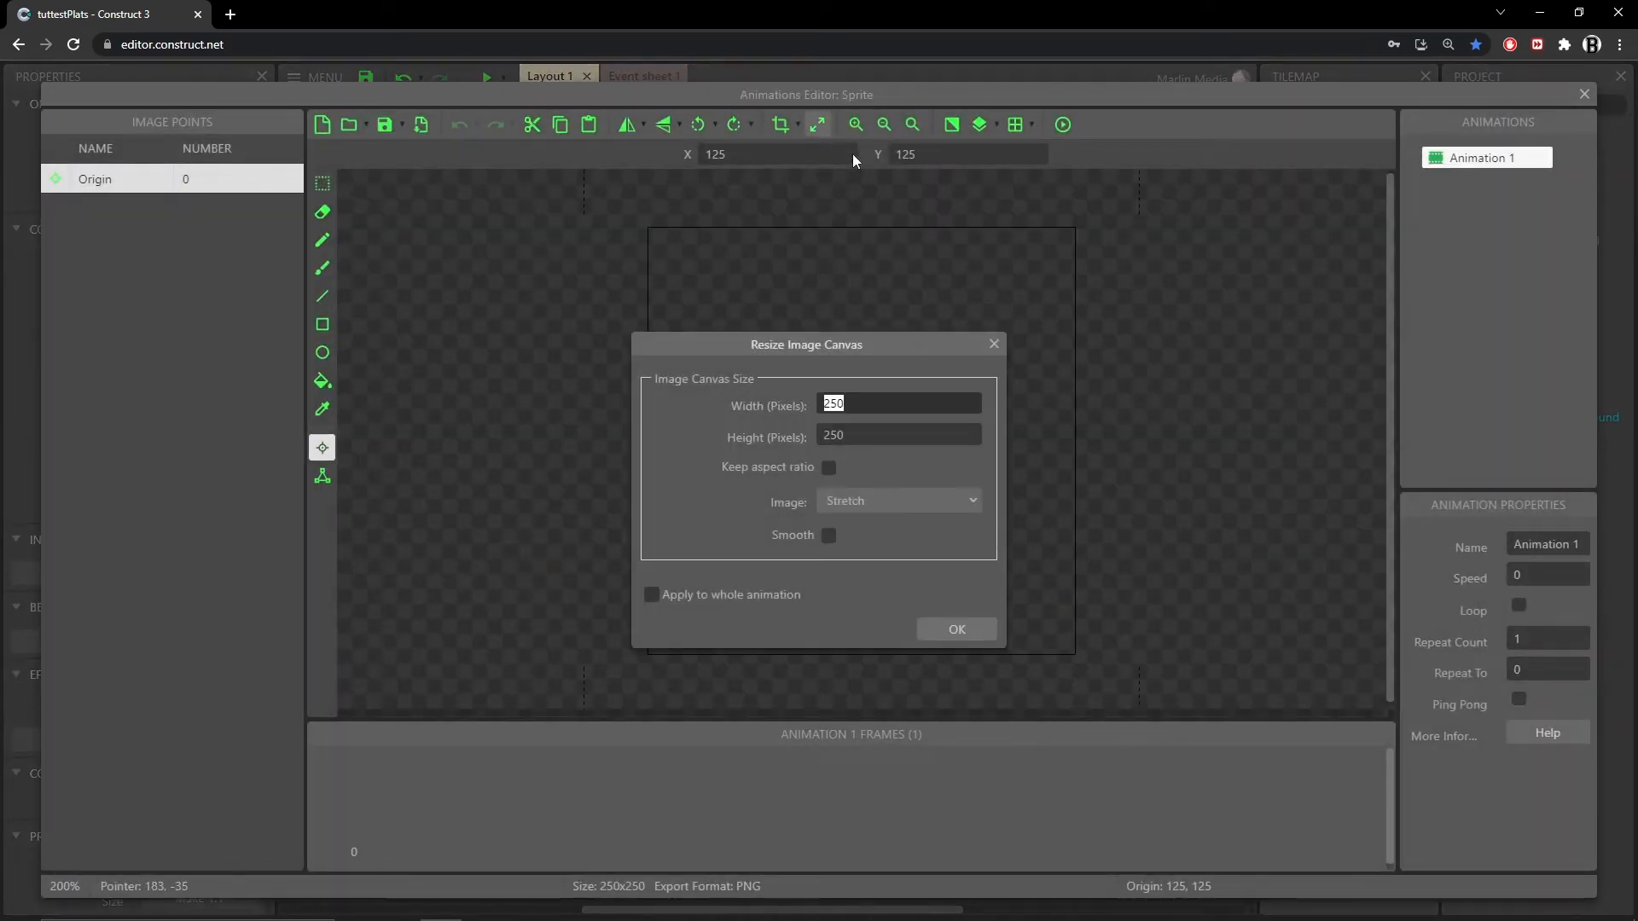
pyautogui.write('32')
pyautogui.press('Tab')
pyautogui.write('16')
pyautogui.press('Return')
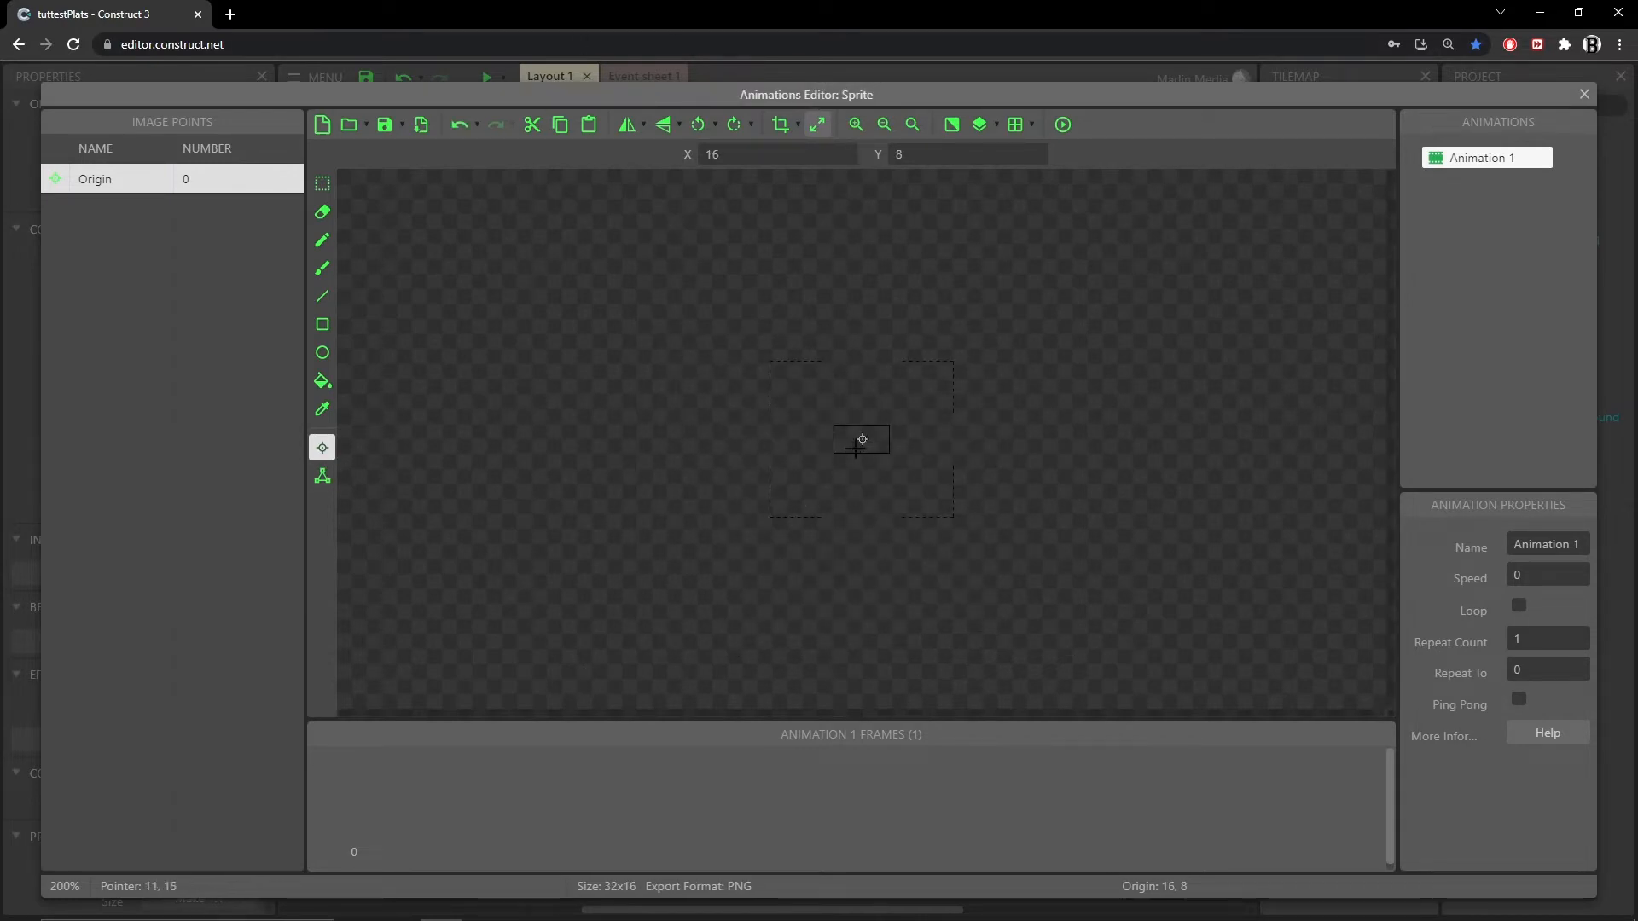
# Step: Fill the new sprite's whole image with magenta, hue about 304, and close the animations editor
pyautogui.scroll(4, 857, 447)
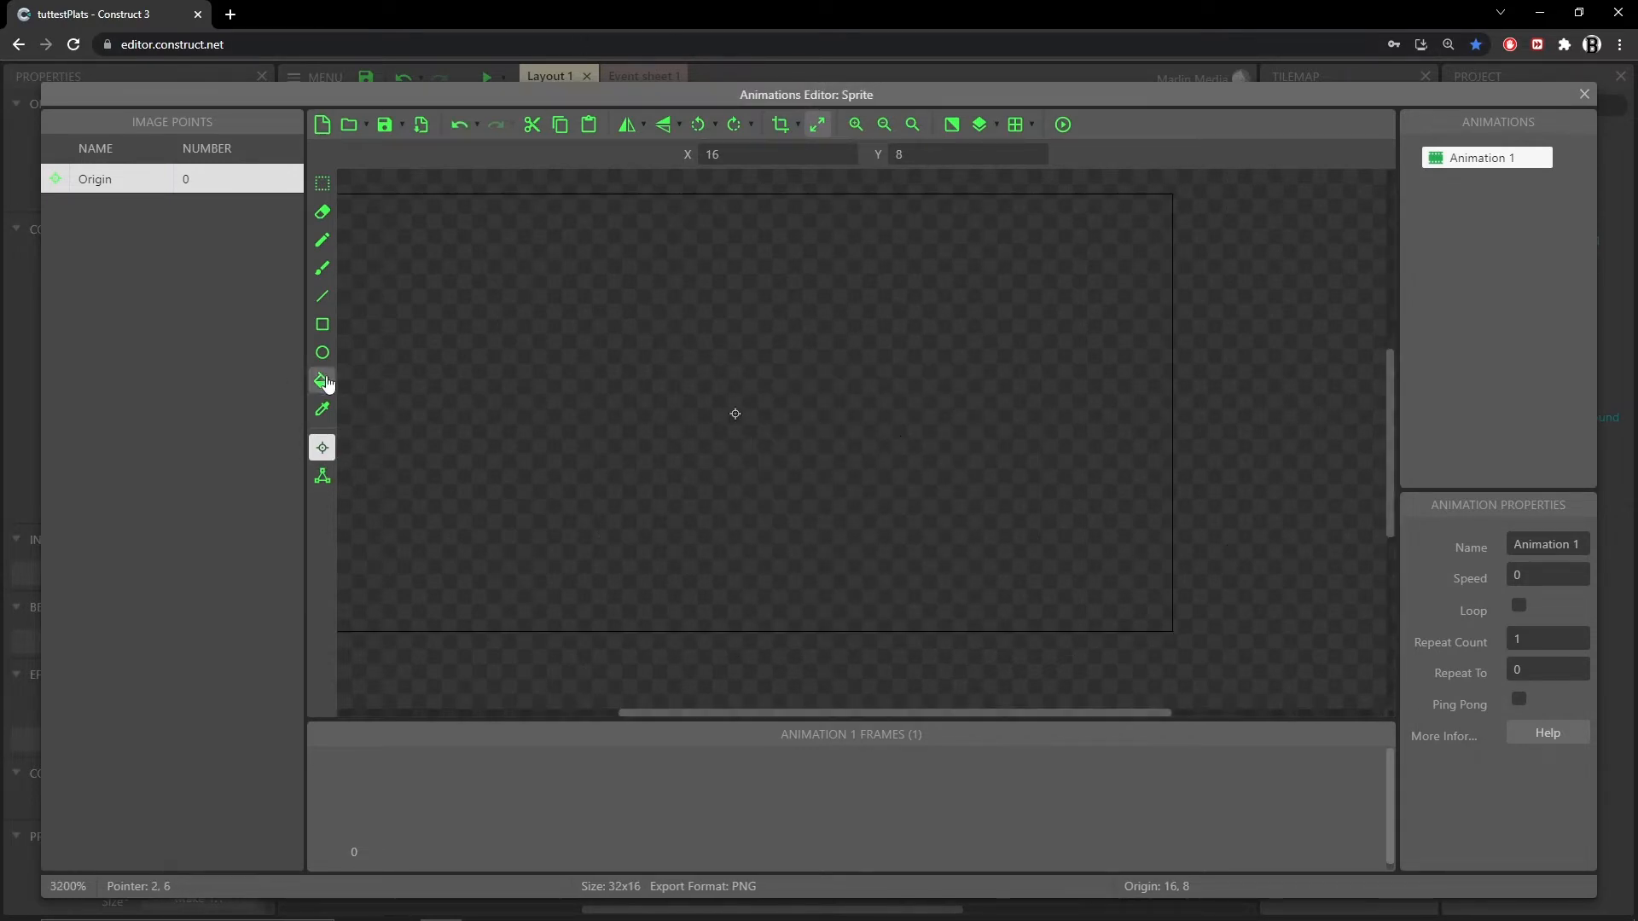
pyautogui.click(322, 381)
pyautogui.moveTo(259, 164); pyautogui.dragTo(259, 139)
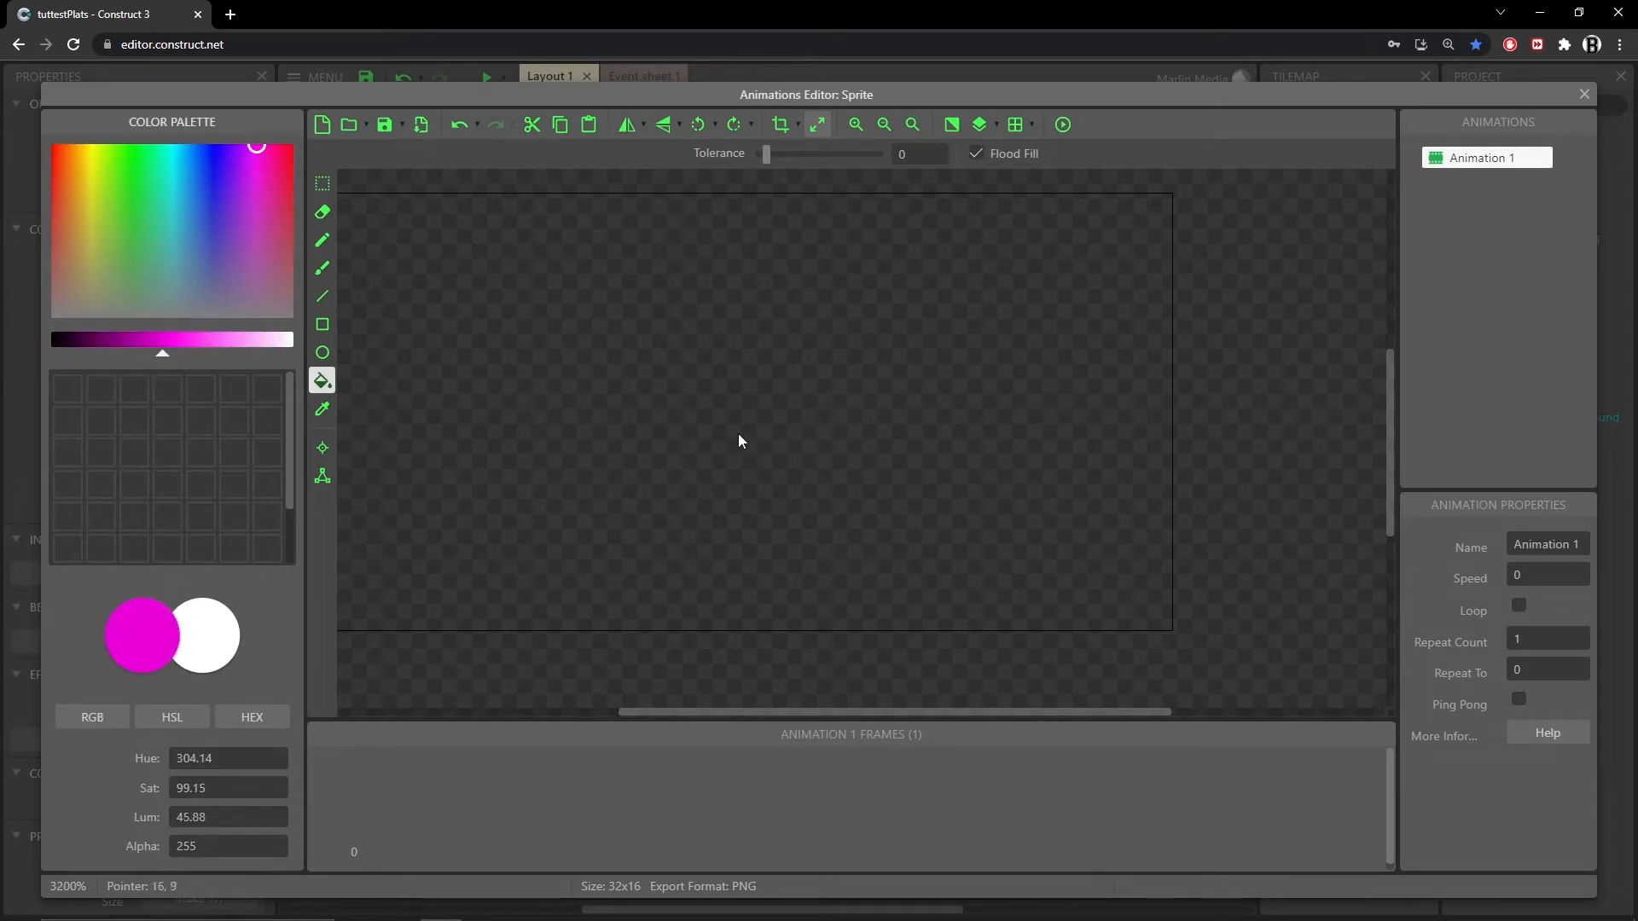
pyautogui.click(680, 388)
pyautogui.scroll(-2, 784, 422)
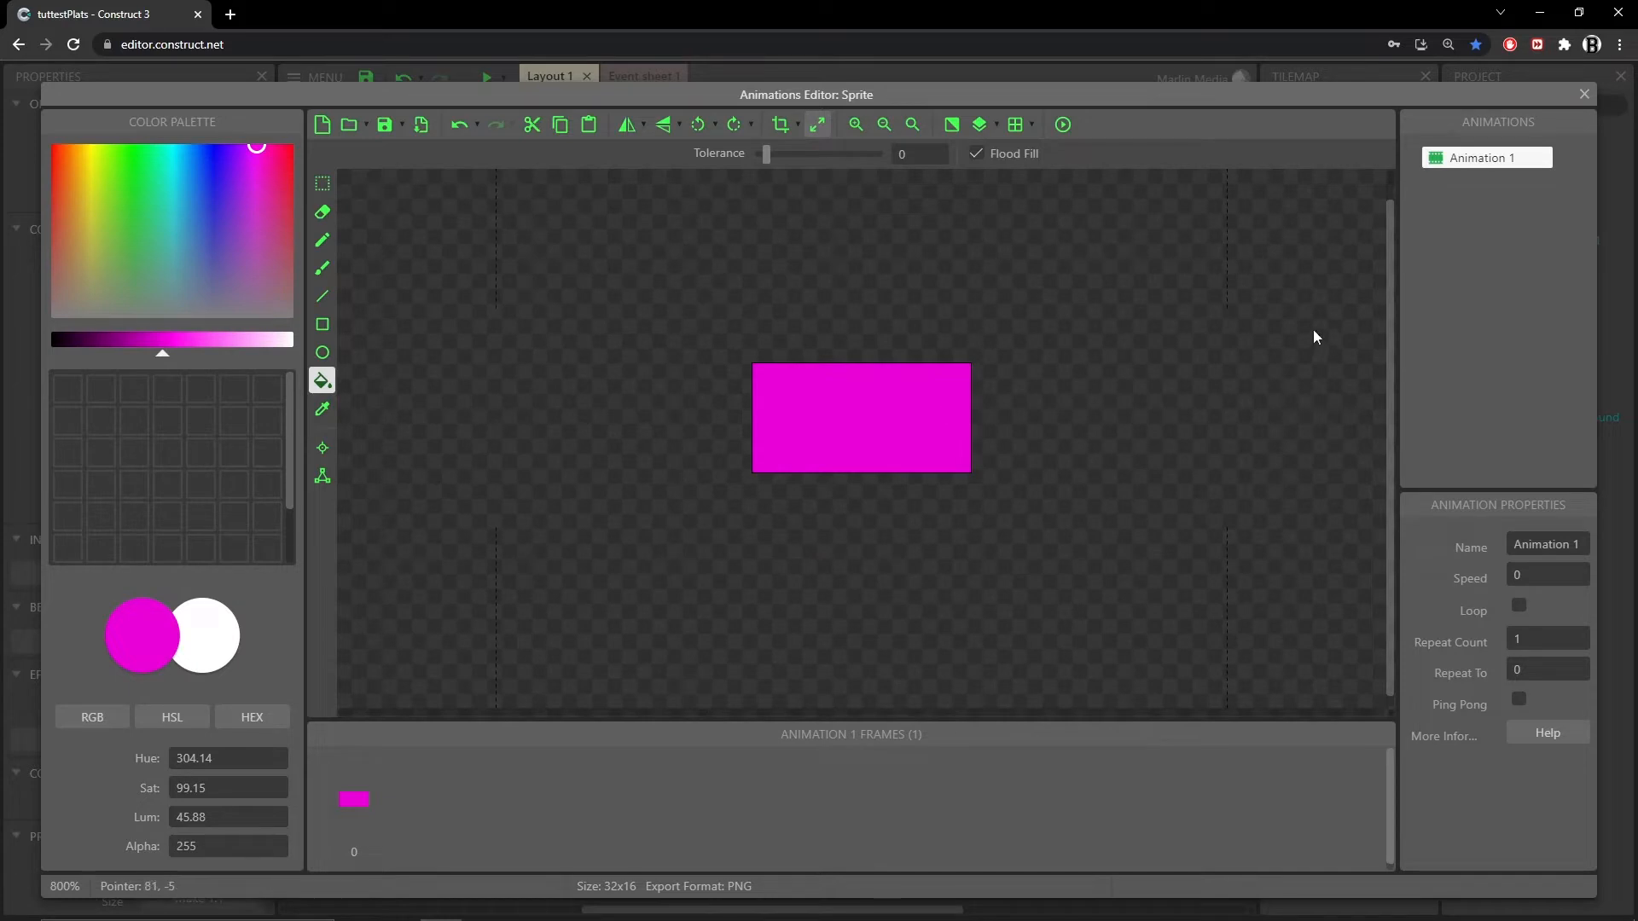
pyautogui.click(1585, 94)
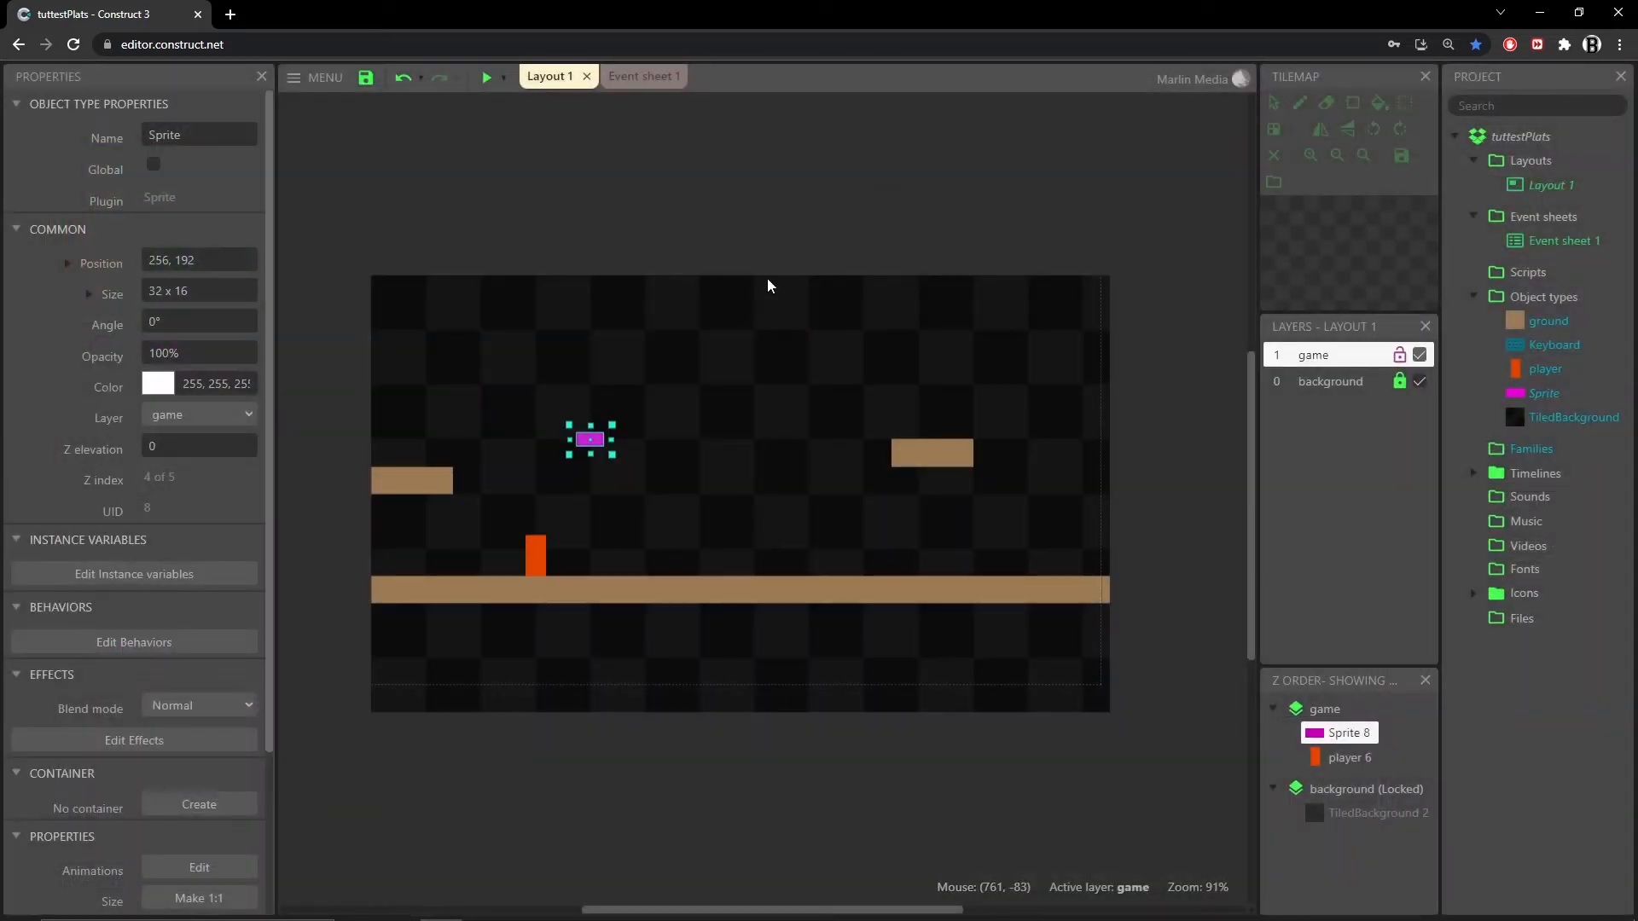
# Step: Rename the magenta sprite as plat_sine and position it at 256, 288, just above the long ground platform
pyautogui.click(213, 136)
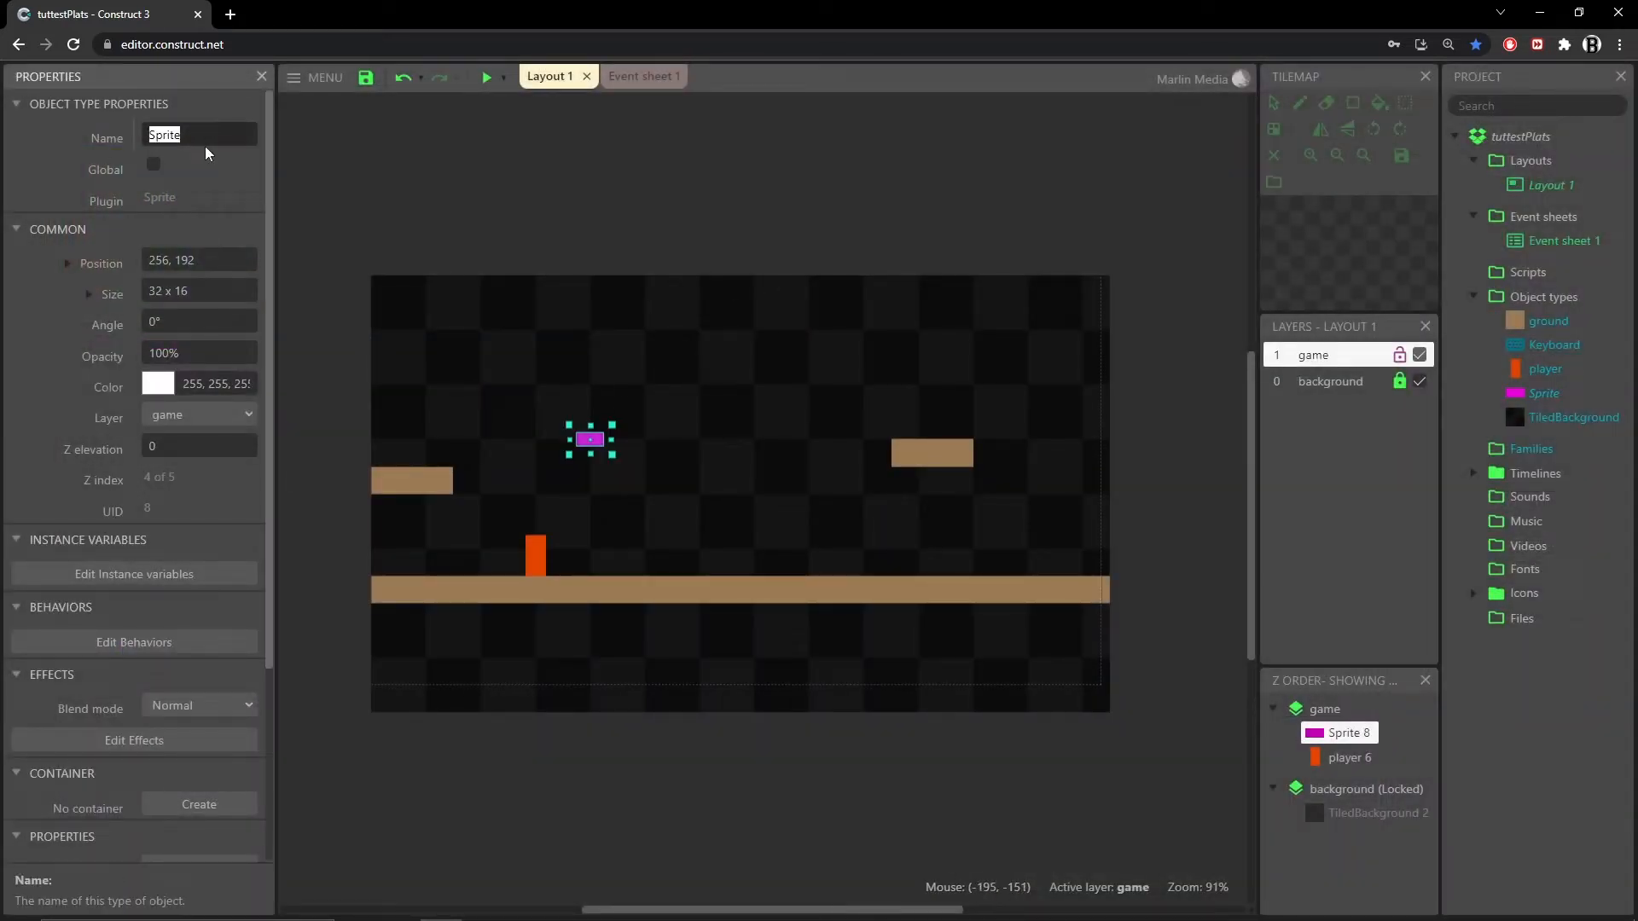
pyautogui.write('pla')
pyautogui.press('Return')
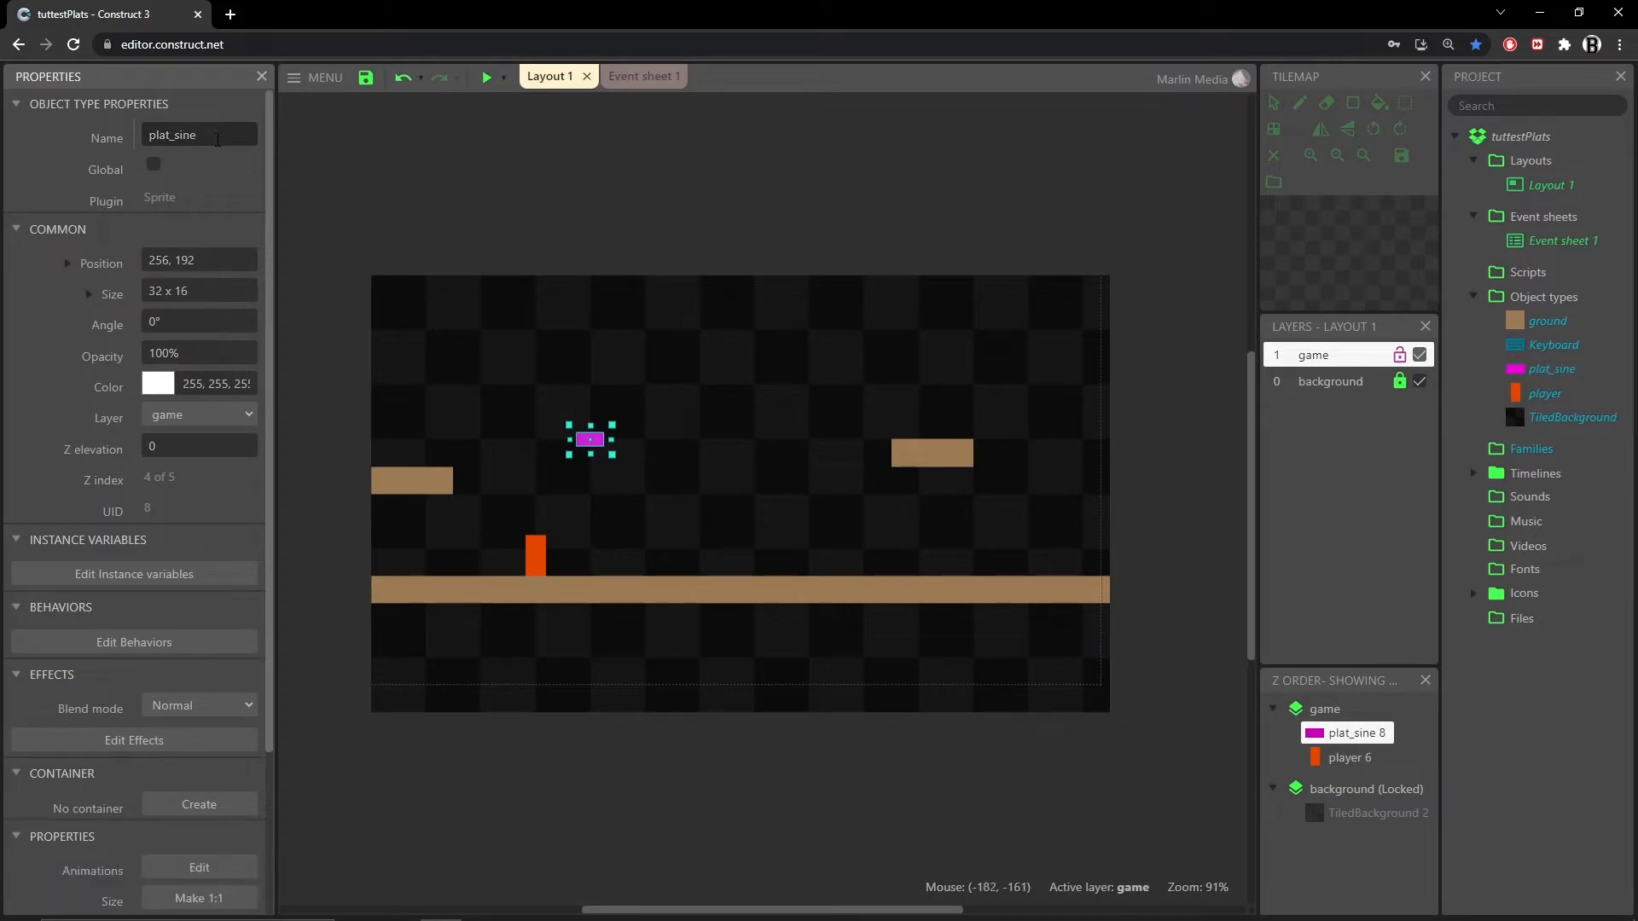
pyautogui.hotkey('ctrl', 'z')
pyautogui.click(600, 529)
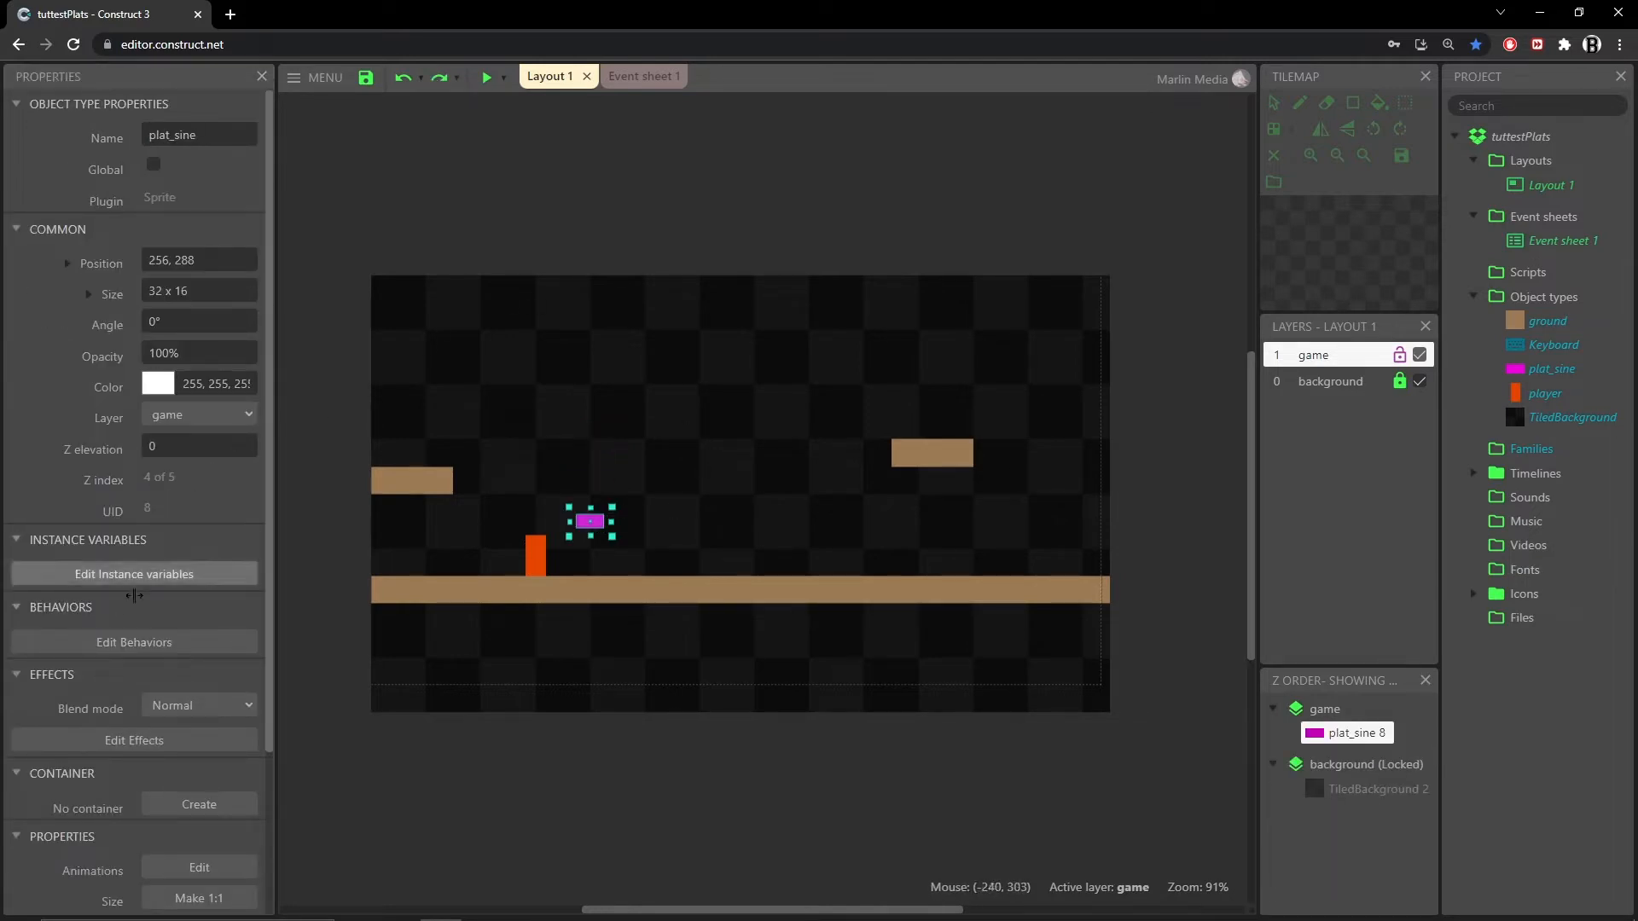
# Step: Add the Jump-thru behavior to plat_sine and close its behaviors dialog
pyautogui.click(127, 649)
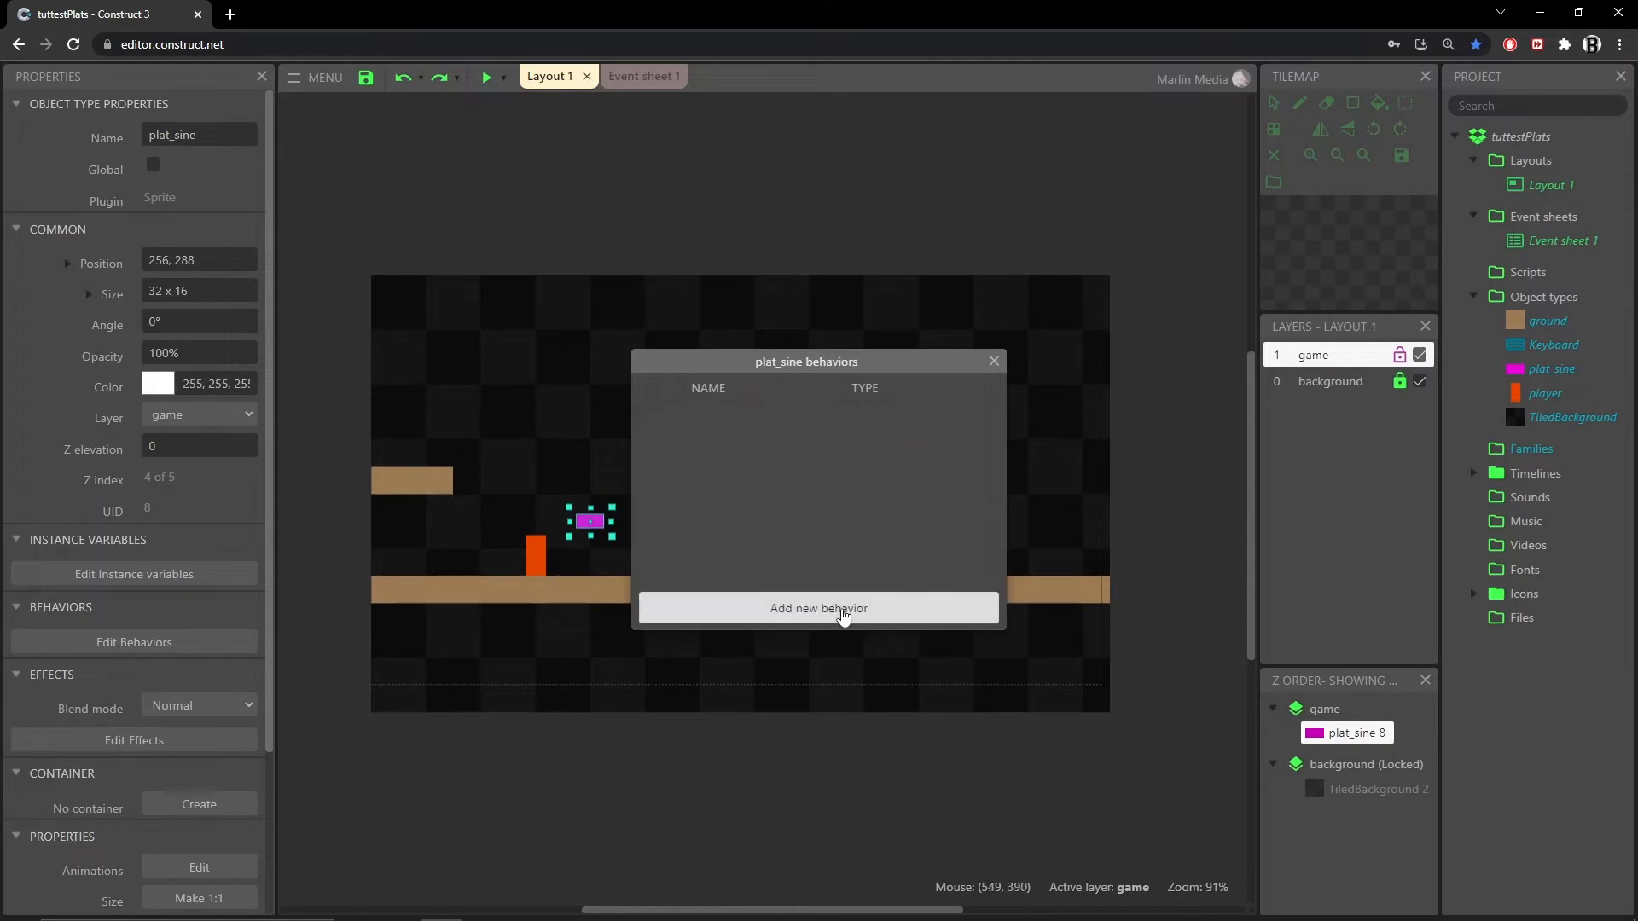
pyautogui.click(840, 609)
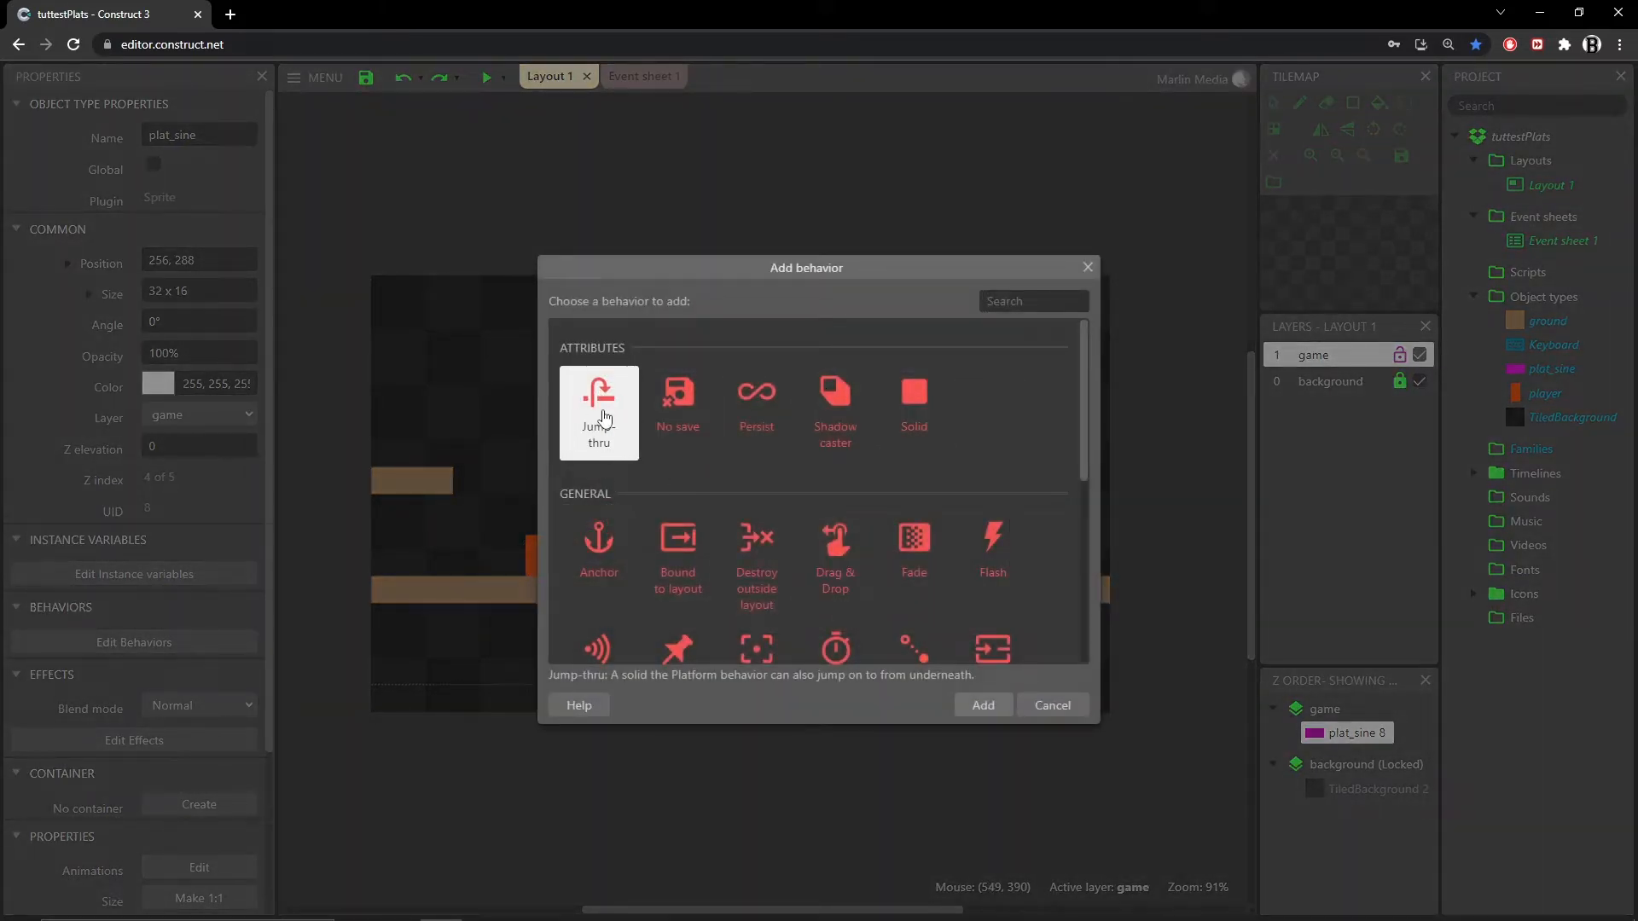
pyautogui.doubleClick(602, 416)
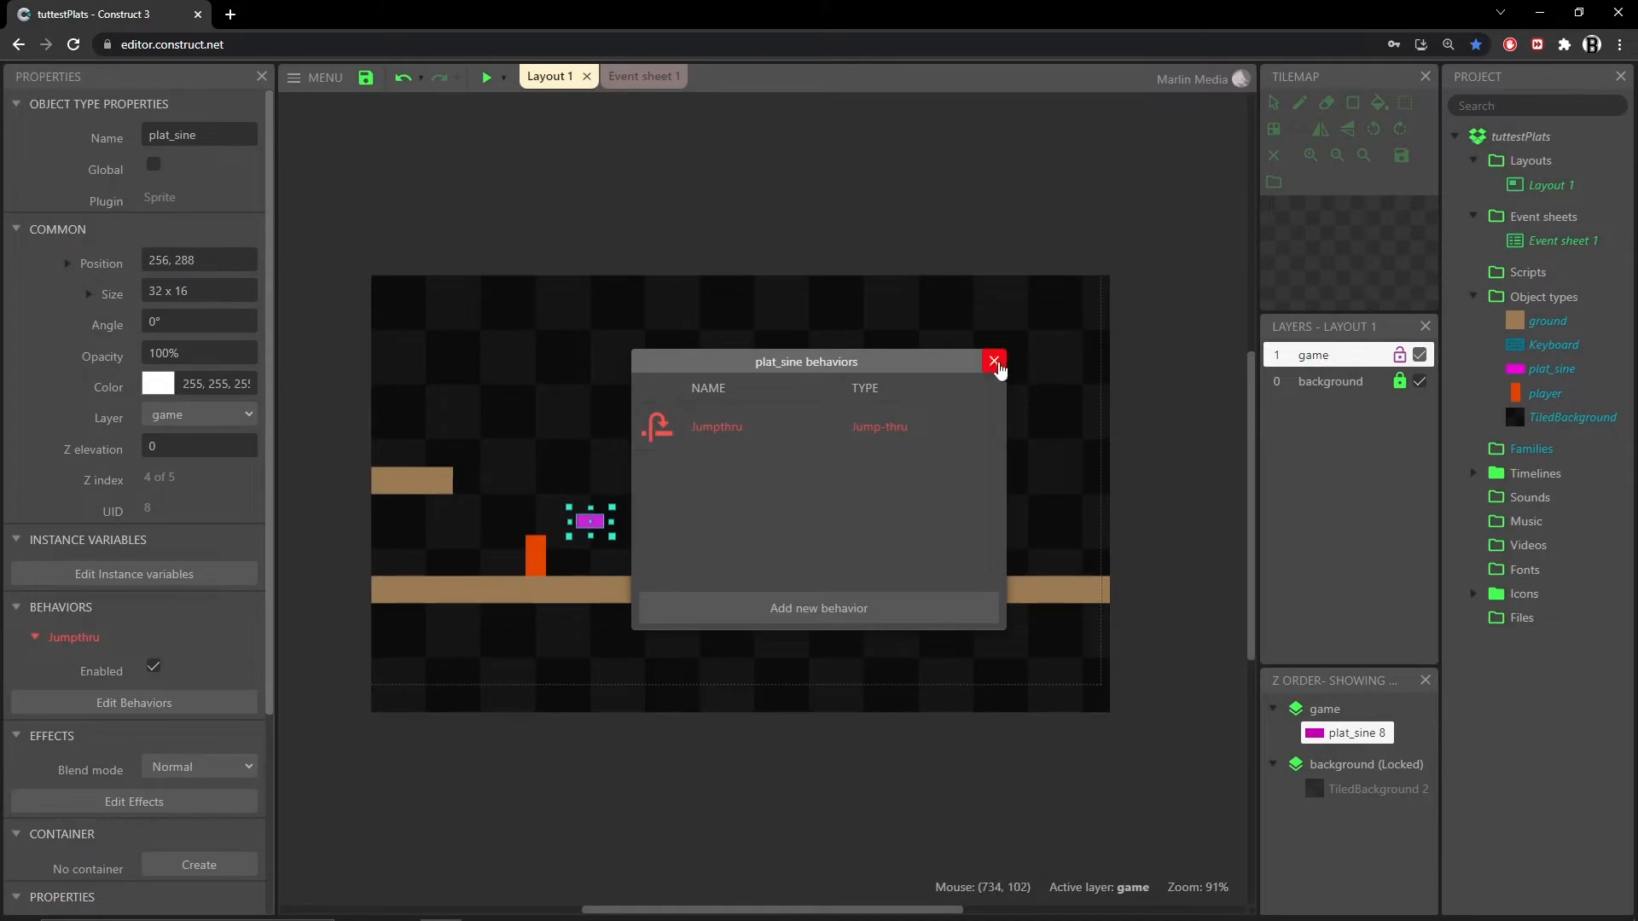
pyautogui.click(995, 362)
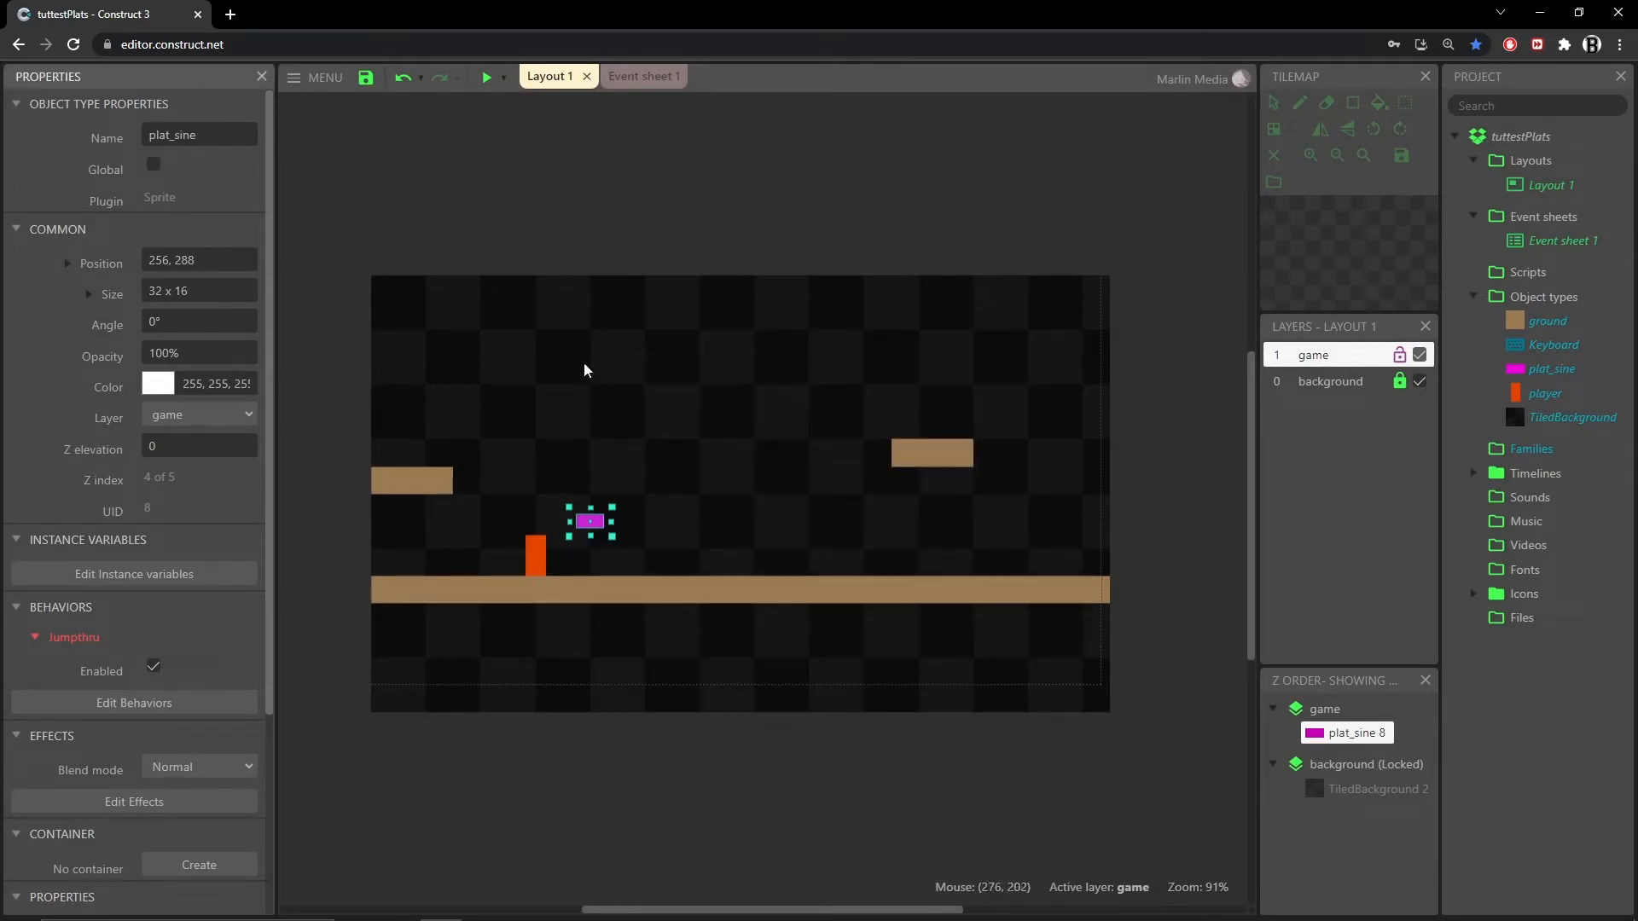
# Step: Run the game, jump the player up through plat_sine to test the Jump-thru behavior, and close the preview window
pyautogui.click(484, 77)
pyautogui.press('Right')
pyautogui.press('Up')
pyautogui.press('Up')
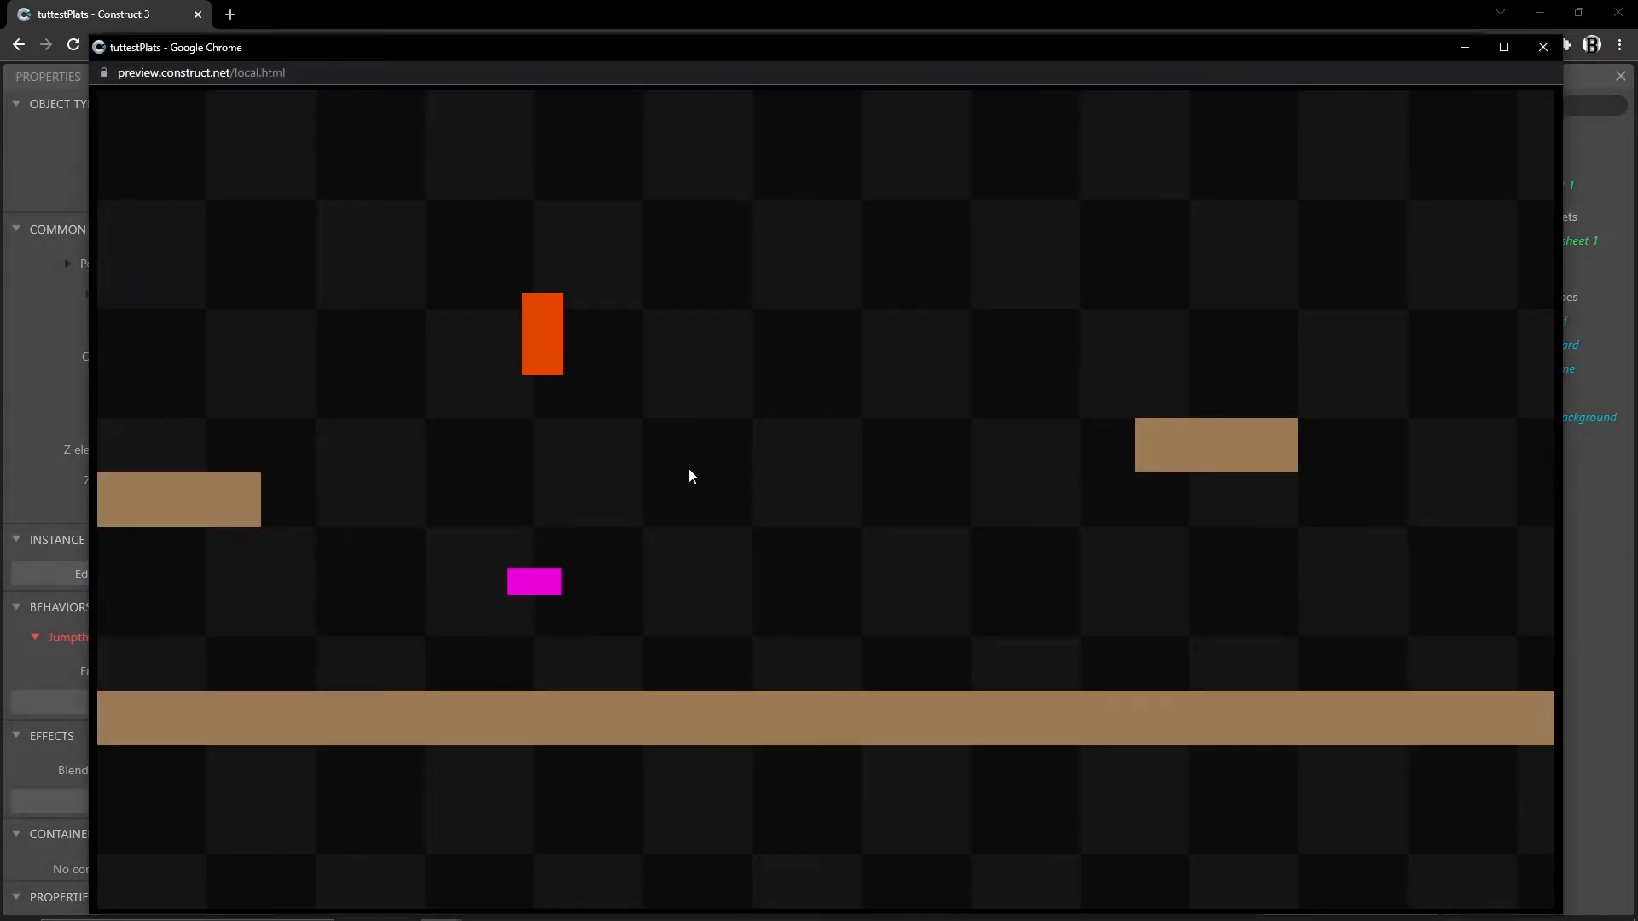
pyautogui.hotkey('alt', 'F4')
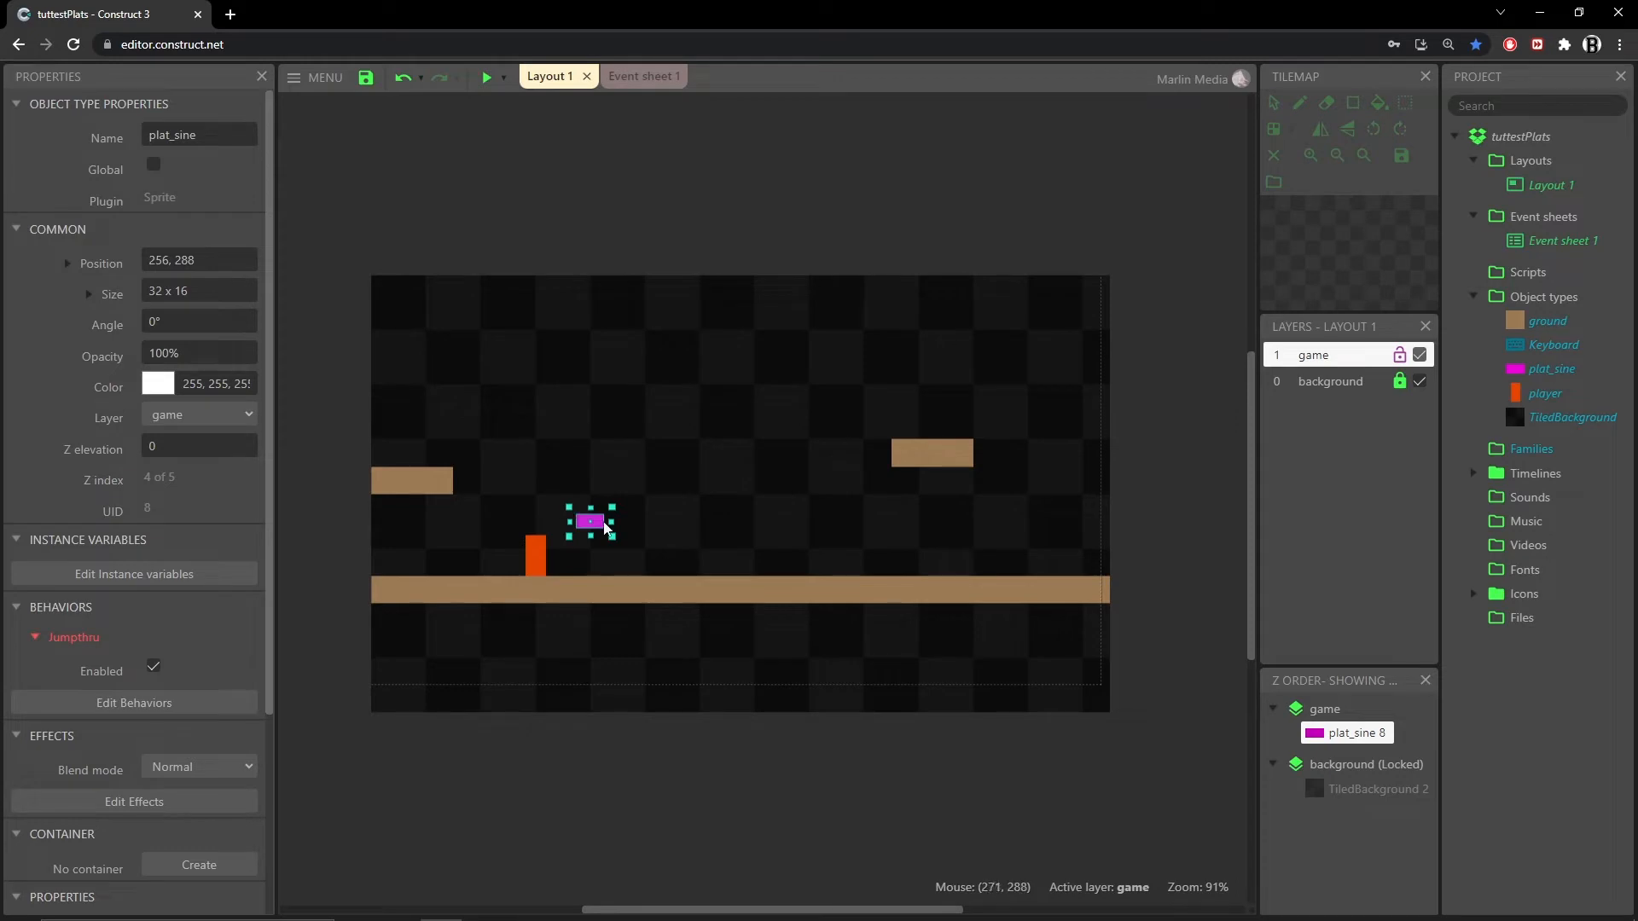
# Step: Add the Sine behavior to plat_sine and close its behaviors dialog
pyautogui.scroll(-3, 145, 486)
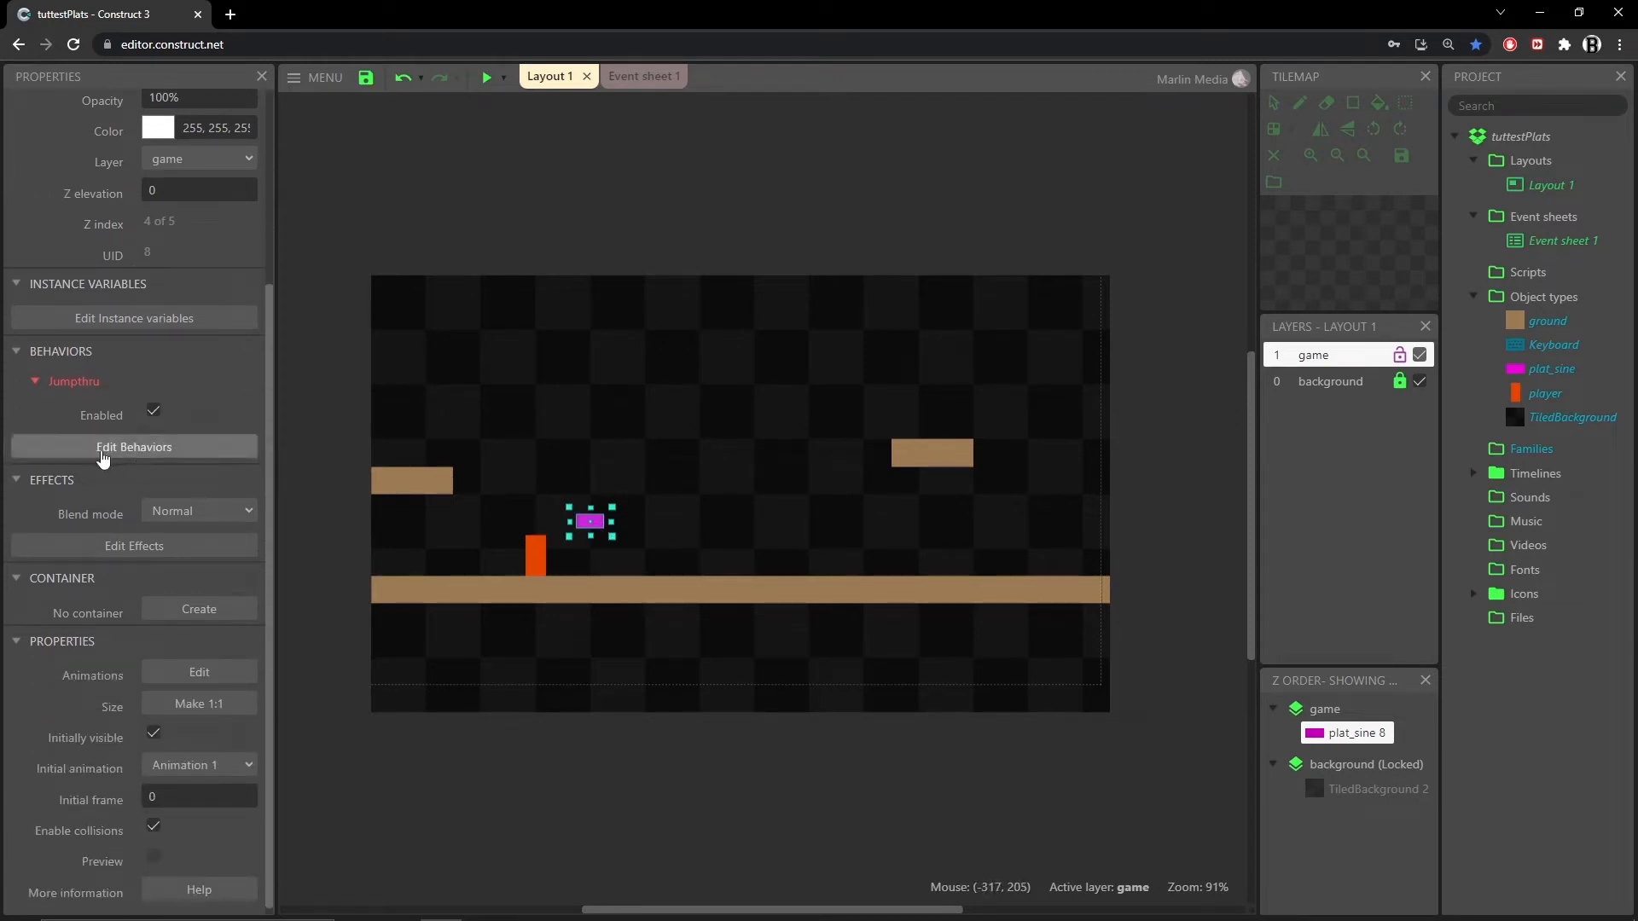
pyautogui.click(120, 450)
pyautogui.click(800, 609)
pyautogui.scroll(-3, 815, 525)
pyautogui.click(916, 558)
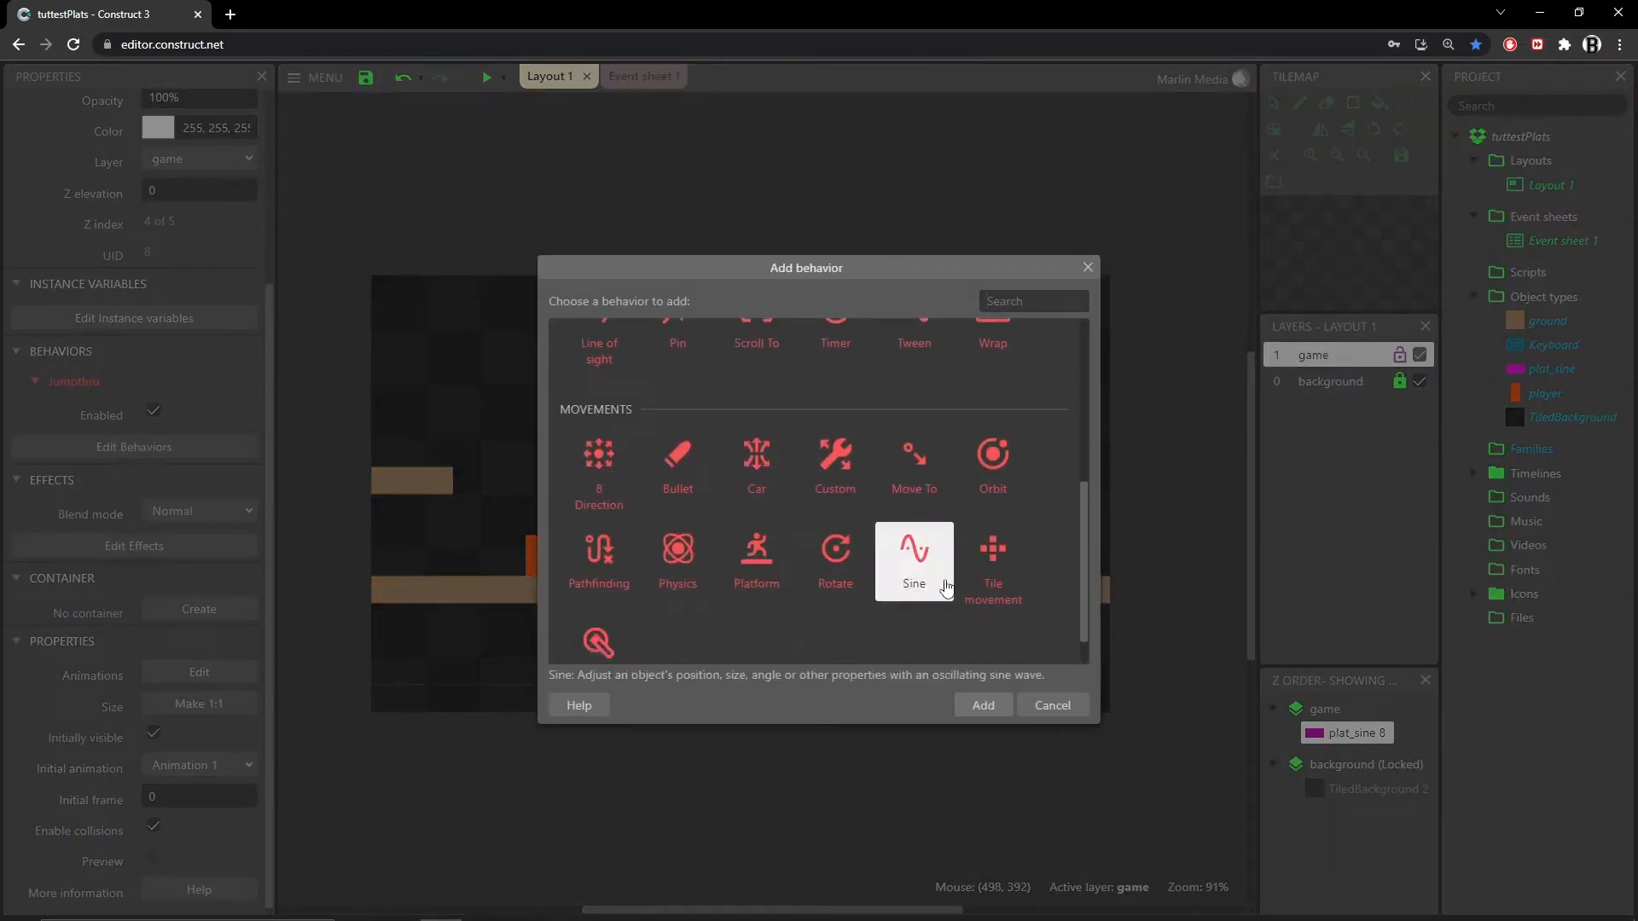
pyautogui.click(984, 706)
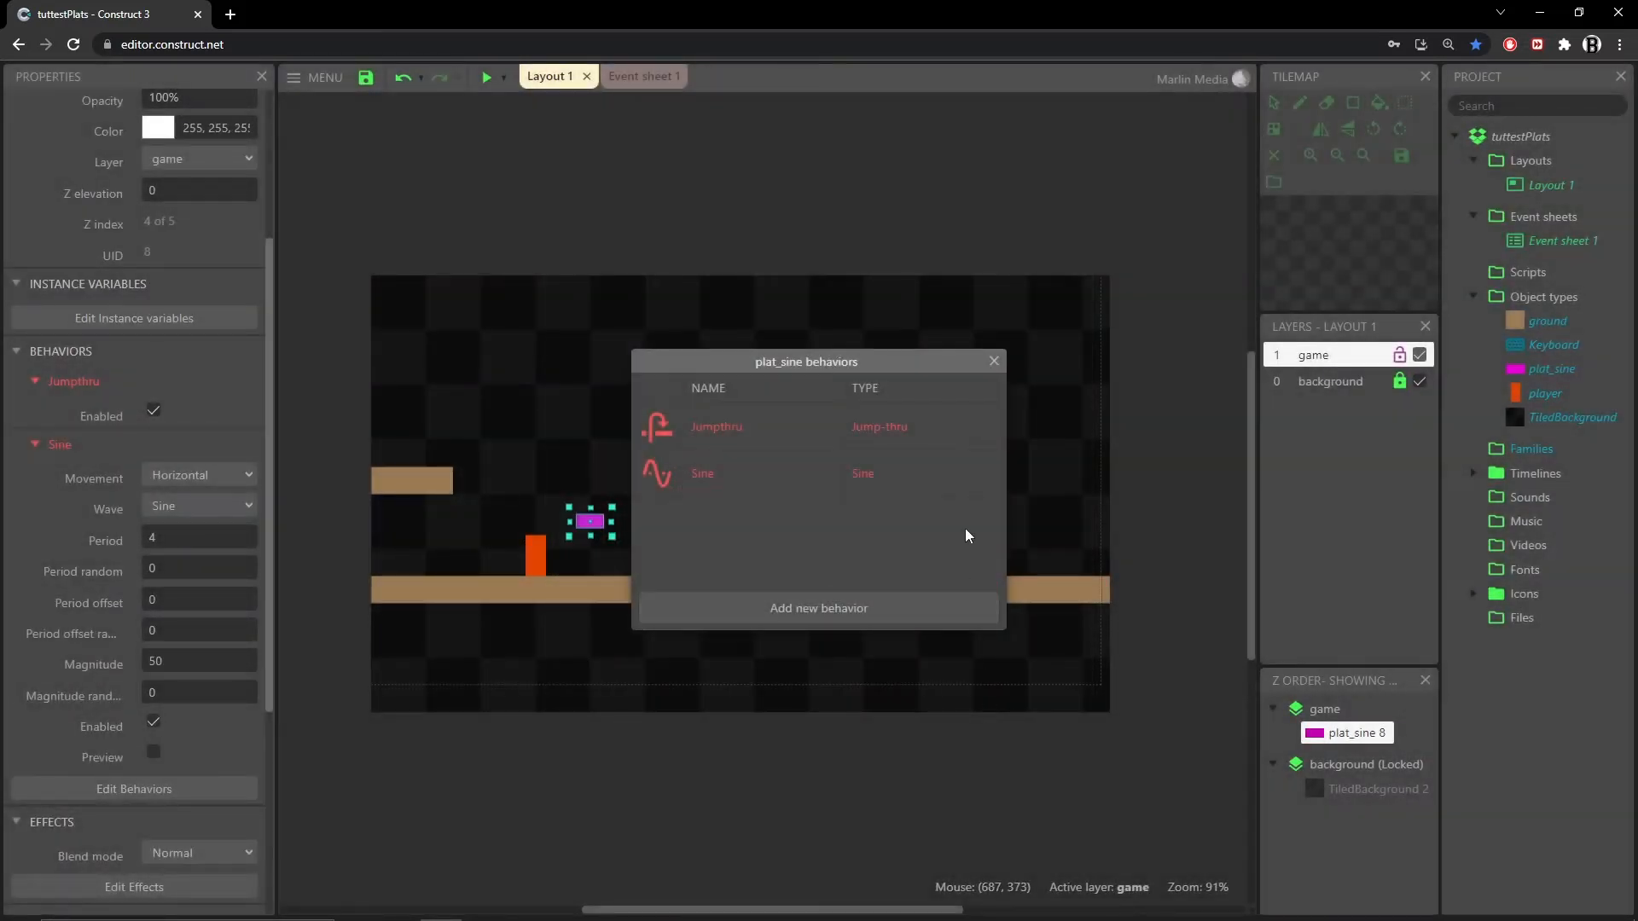
pyautogui.click(989, 356)
# Step: Run the game to watch plat_sine's Sine motion, close it, and turn on the behavior's live preview in the layout
pyautogui.scroll(-1, 71, 509)
pyautogui.scroll(-1, 72, 509)
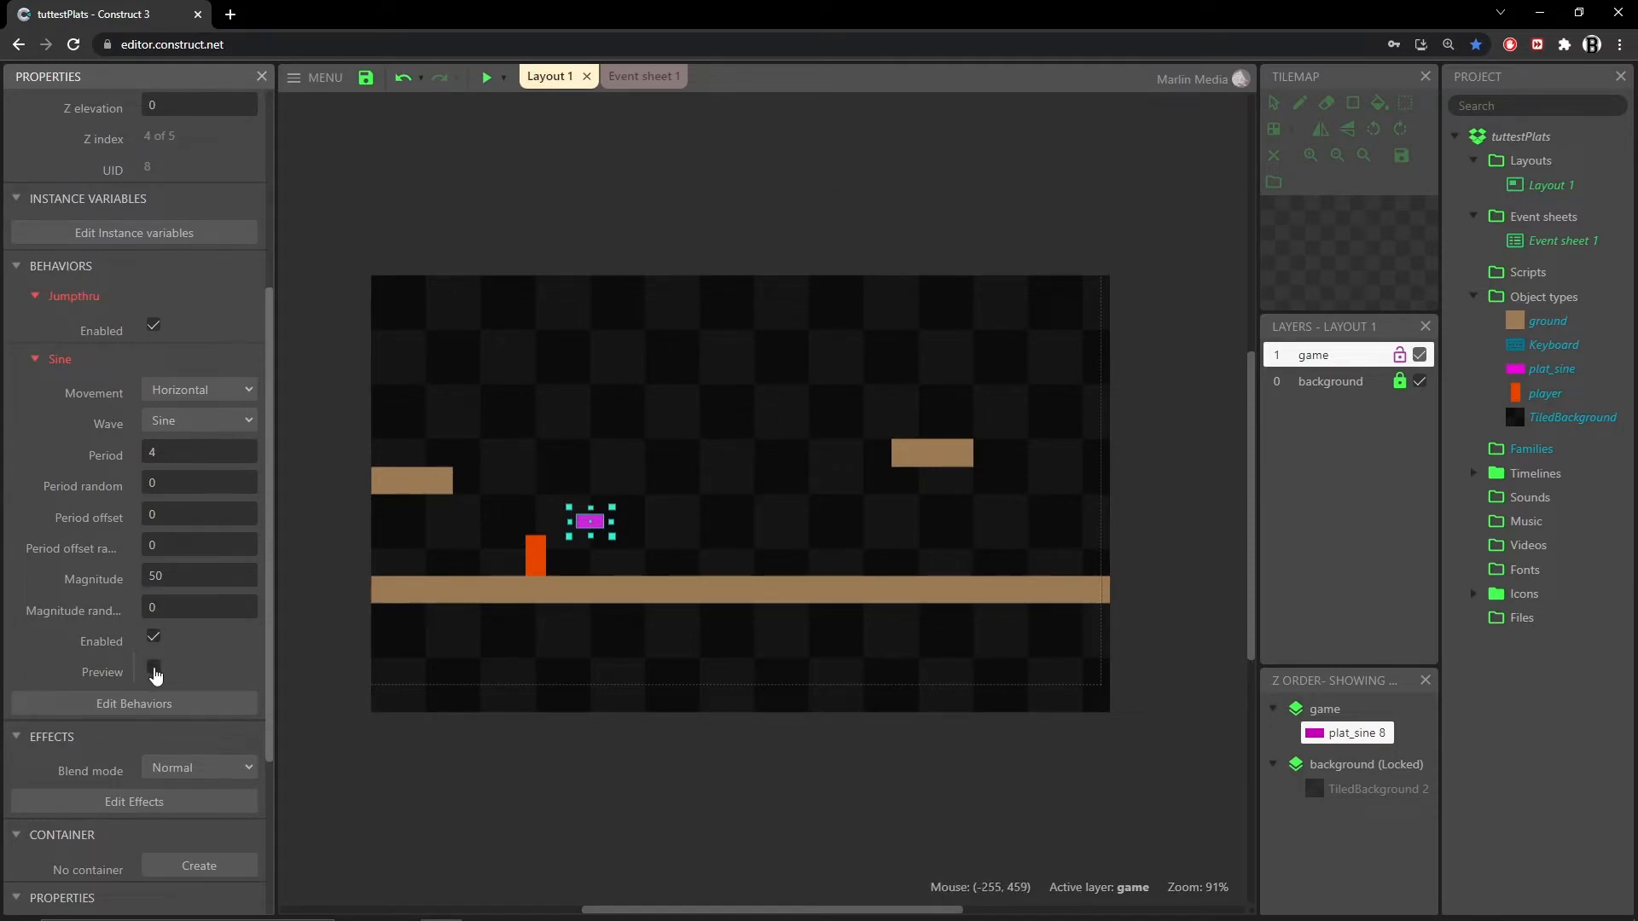
pyautogui.click(485, 79)
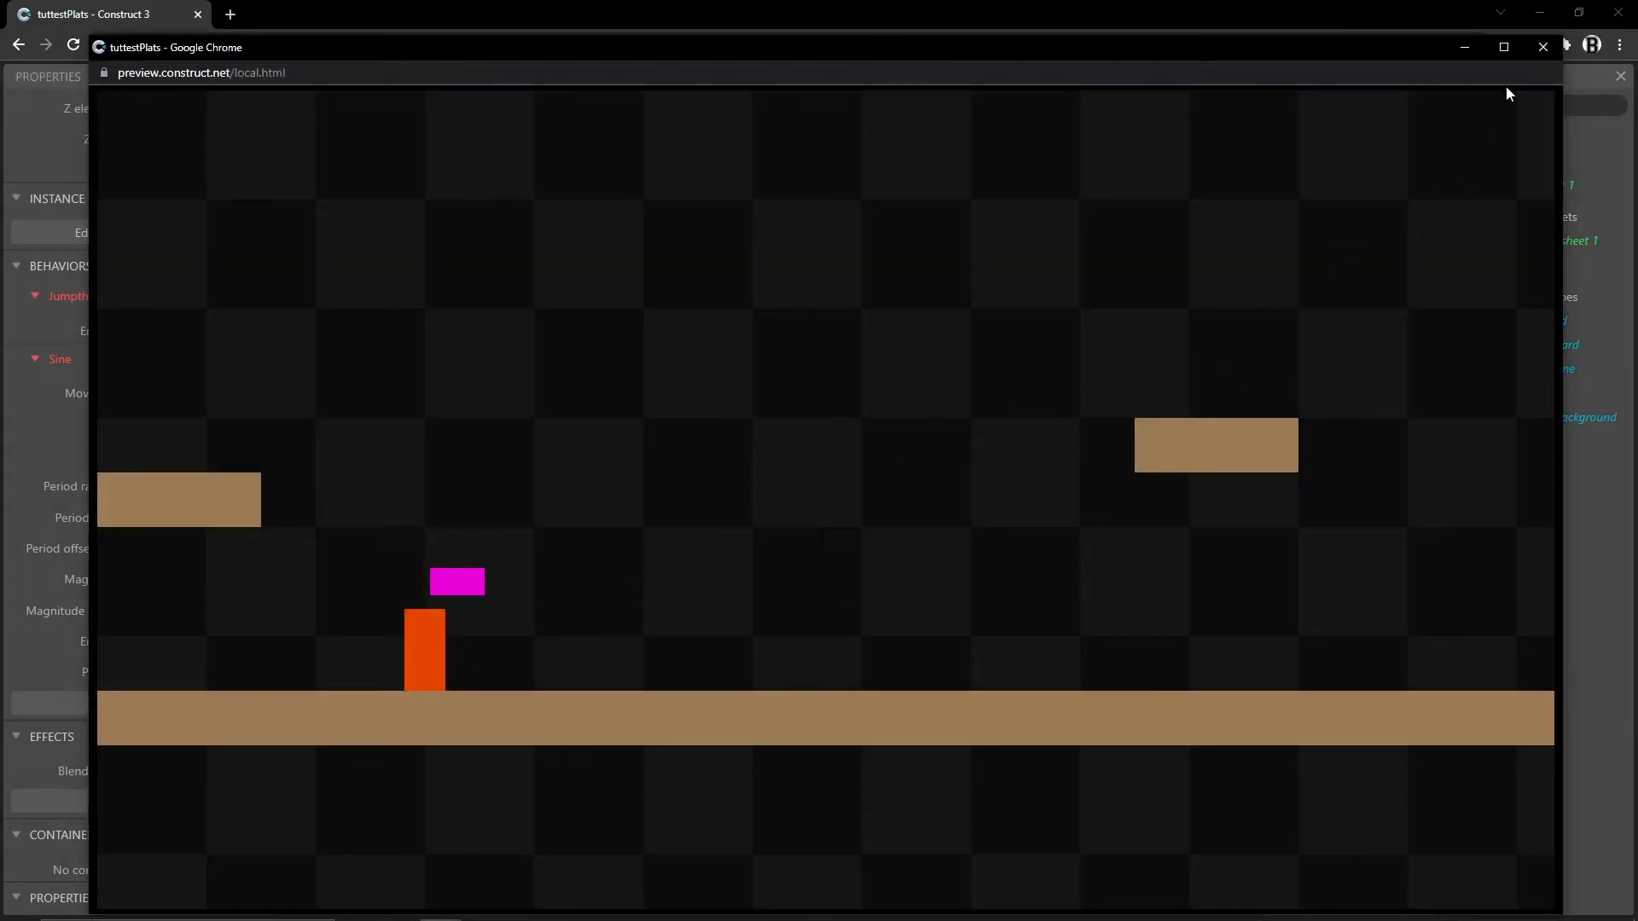
pyautogui.click(1544, 47)
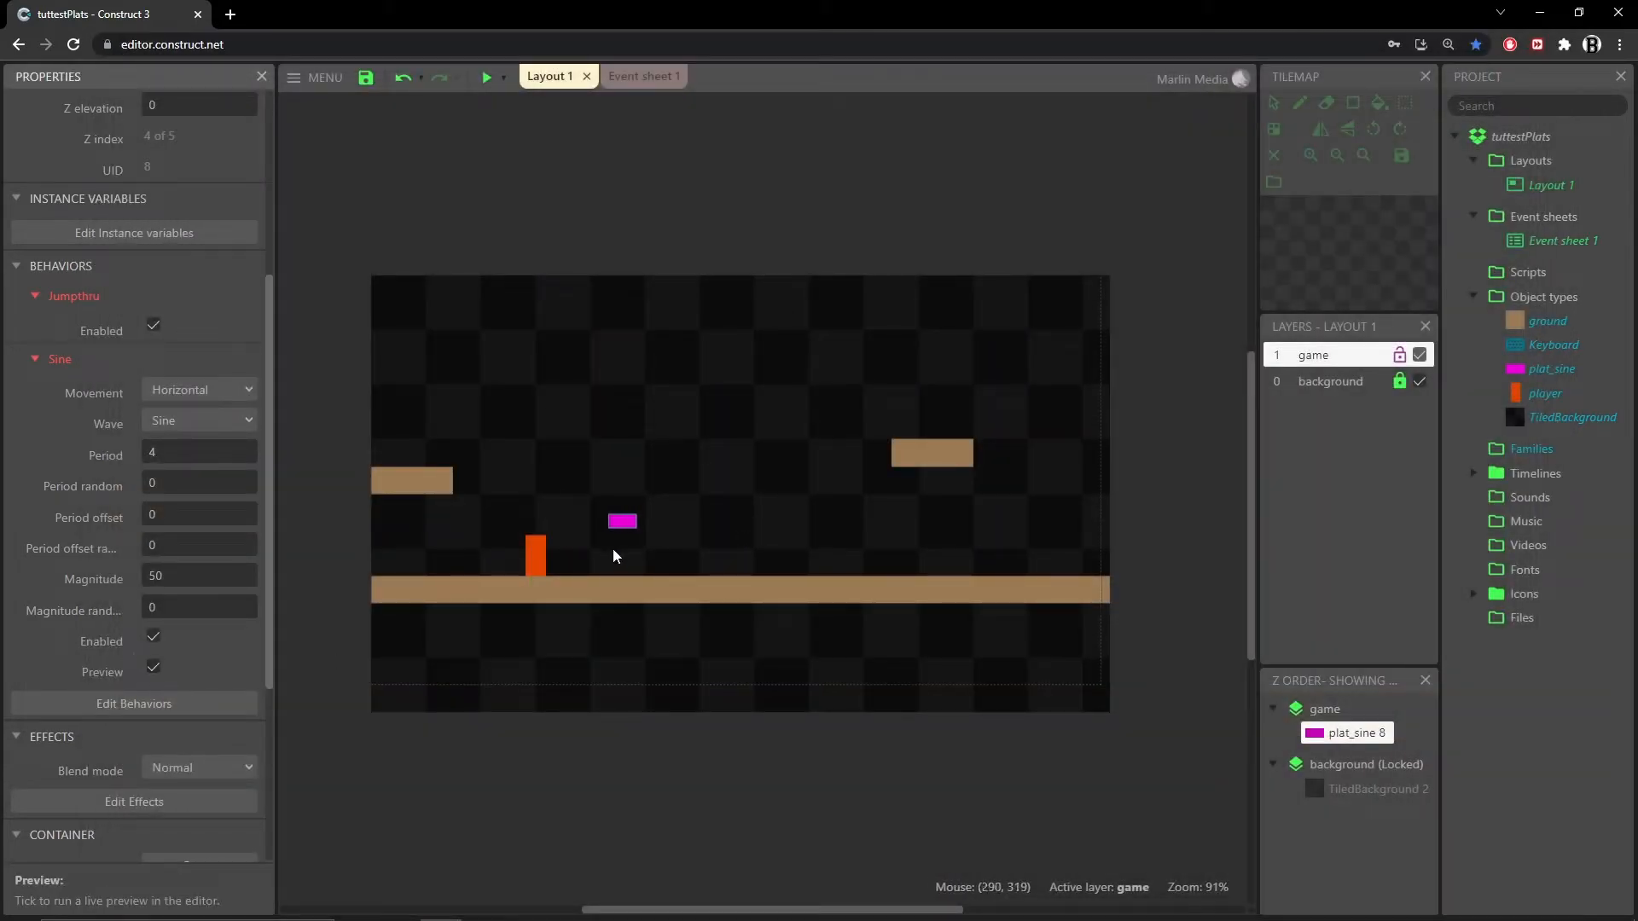
pyautogui.keyDown('ctrl'); pyautogui.scroll(5, 498, 548); pyautogui.keyUp('ctrl')
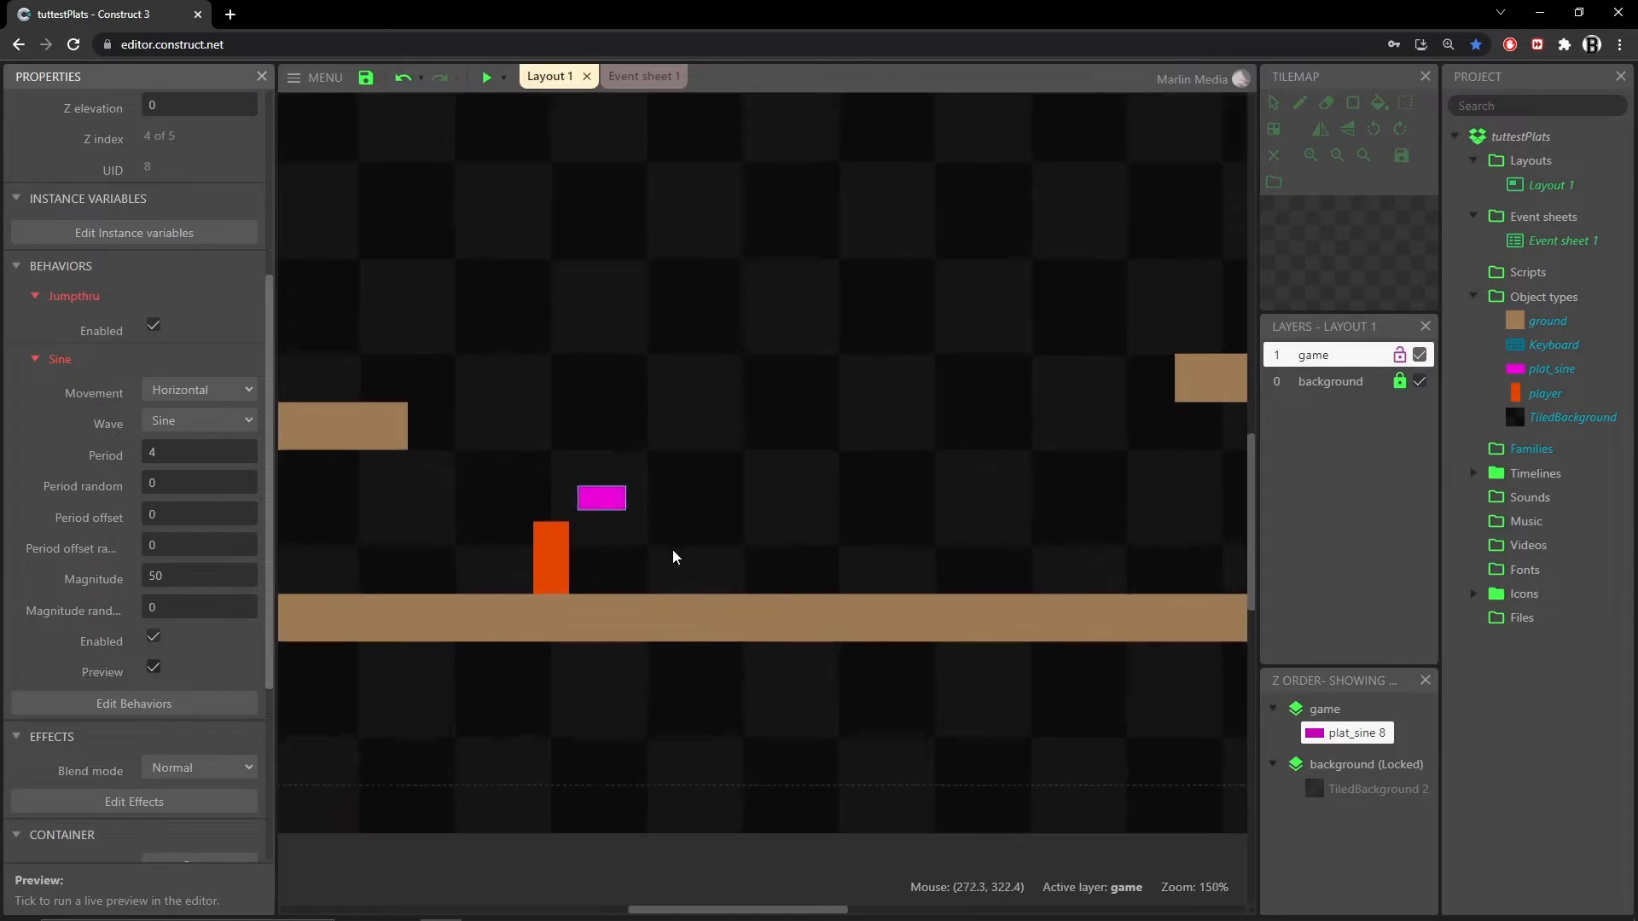
pyautogui.keyDown('ctrl'); pyautogui.scroll(1, 648, 563); pyautogui.keyUp('ctrl')
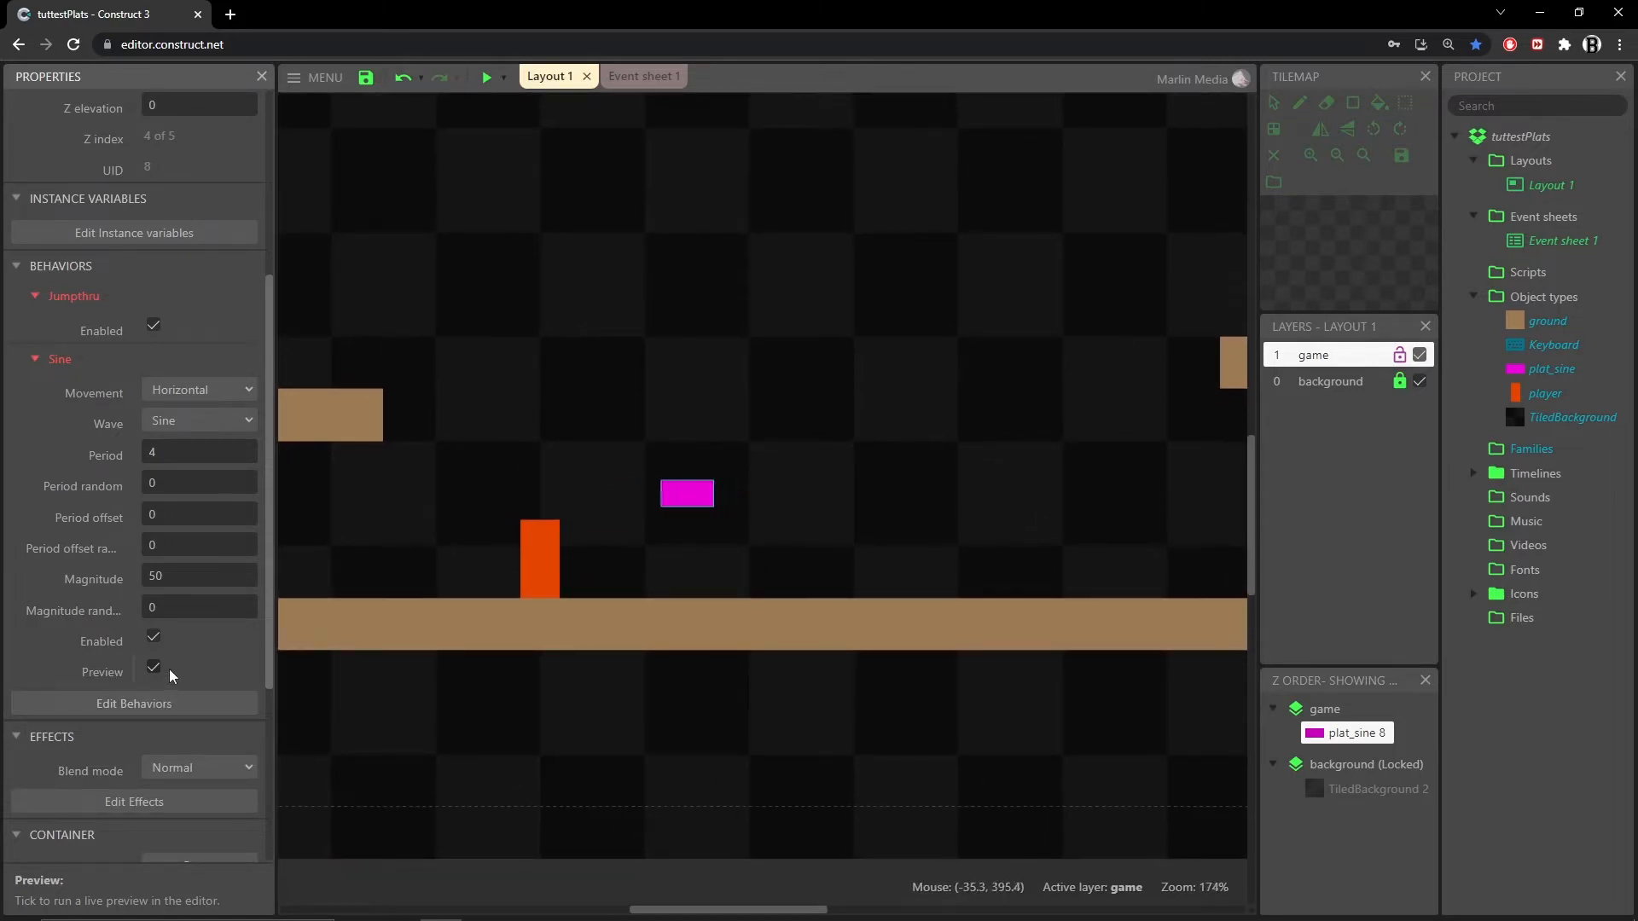
# Step: Try the Width, Height, Size and Opacity movement types on plat_sine's Sine behavior
pyautogui.click(196, 392)
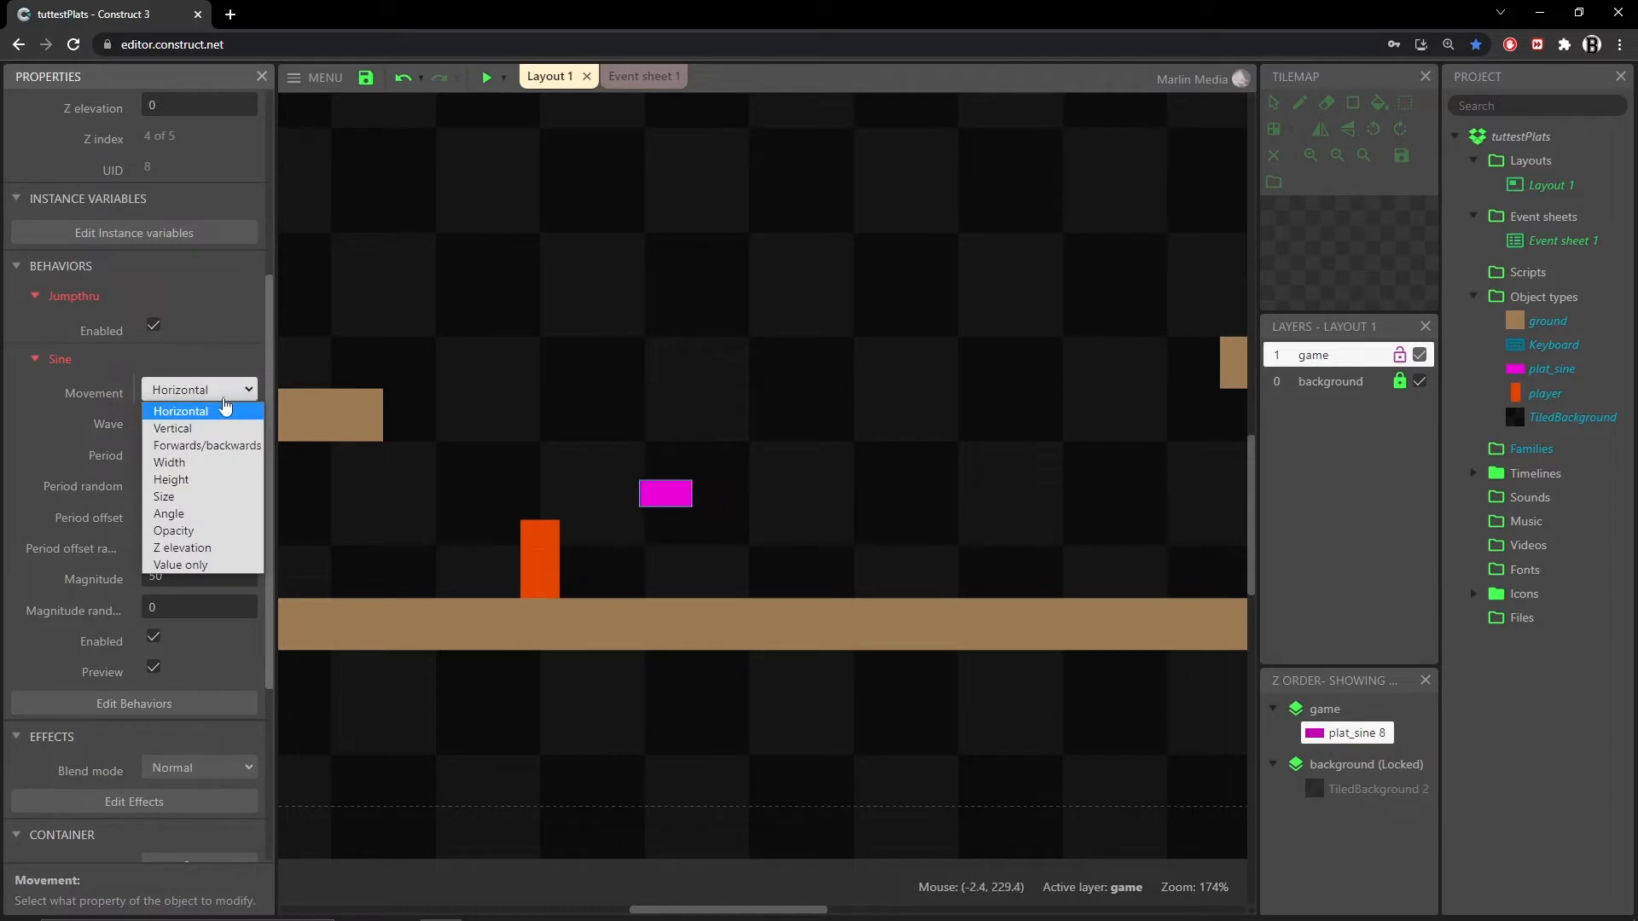
pyautogui.click(198, 465)
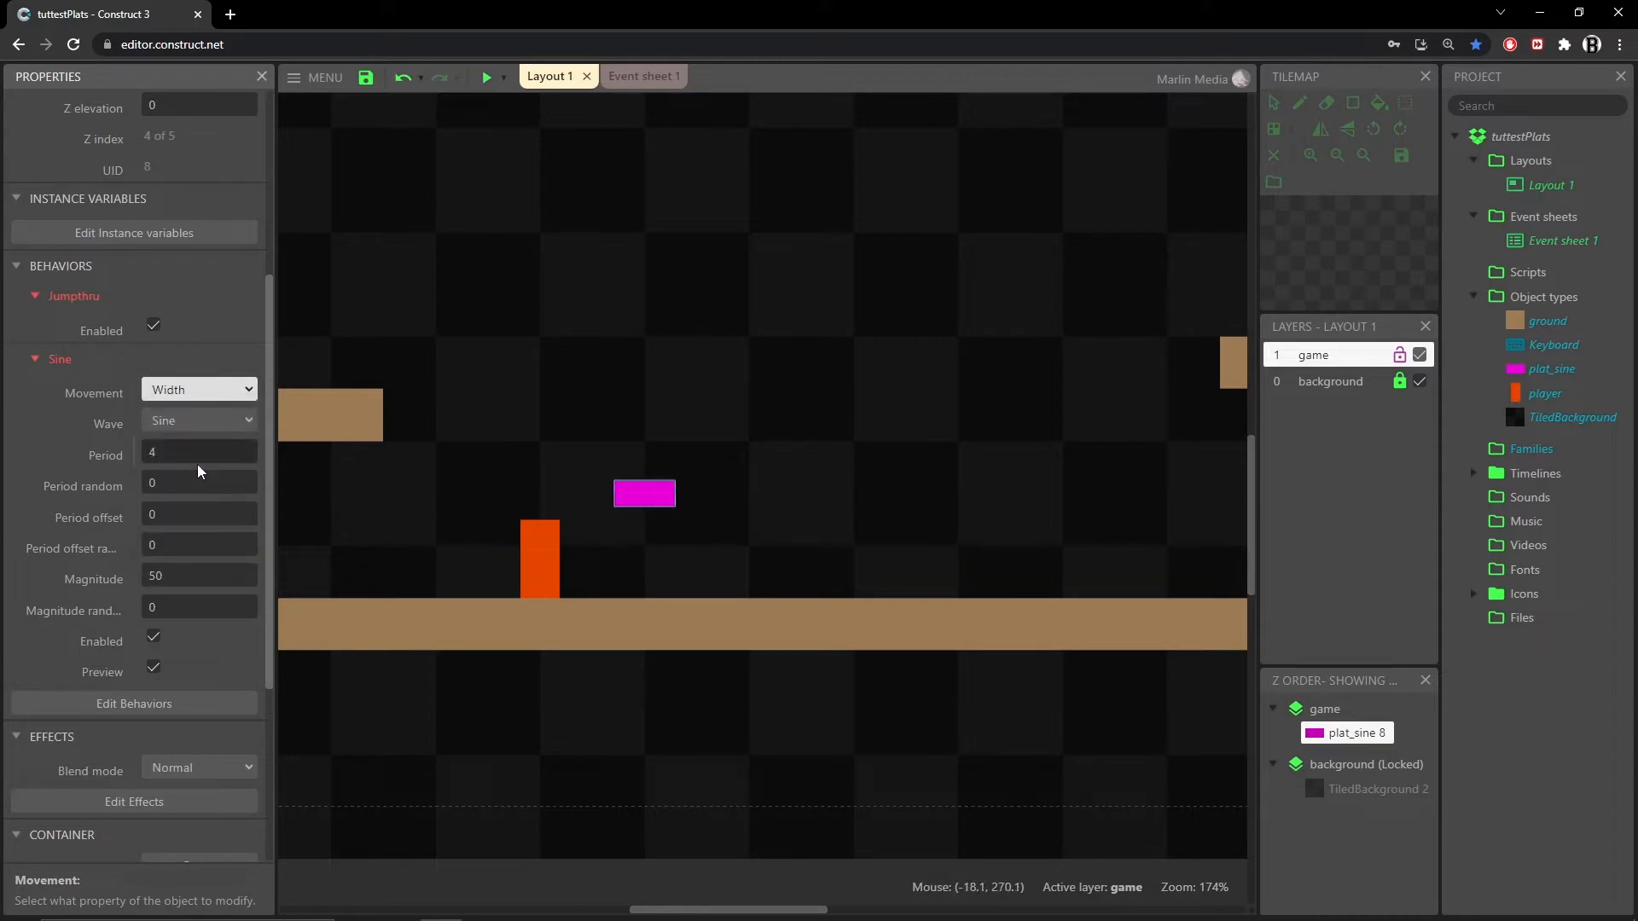
pyautogui.click(214, 398)
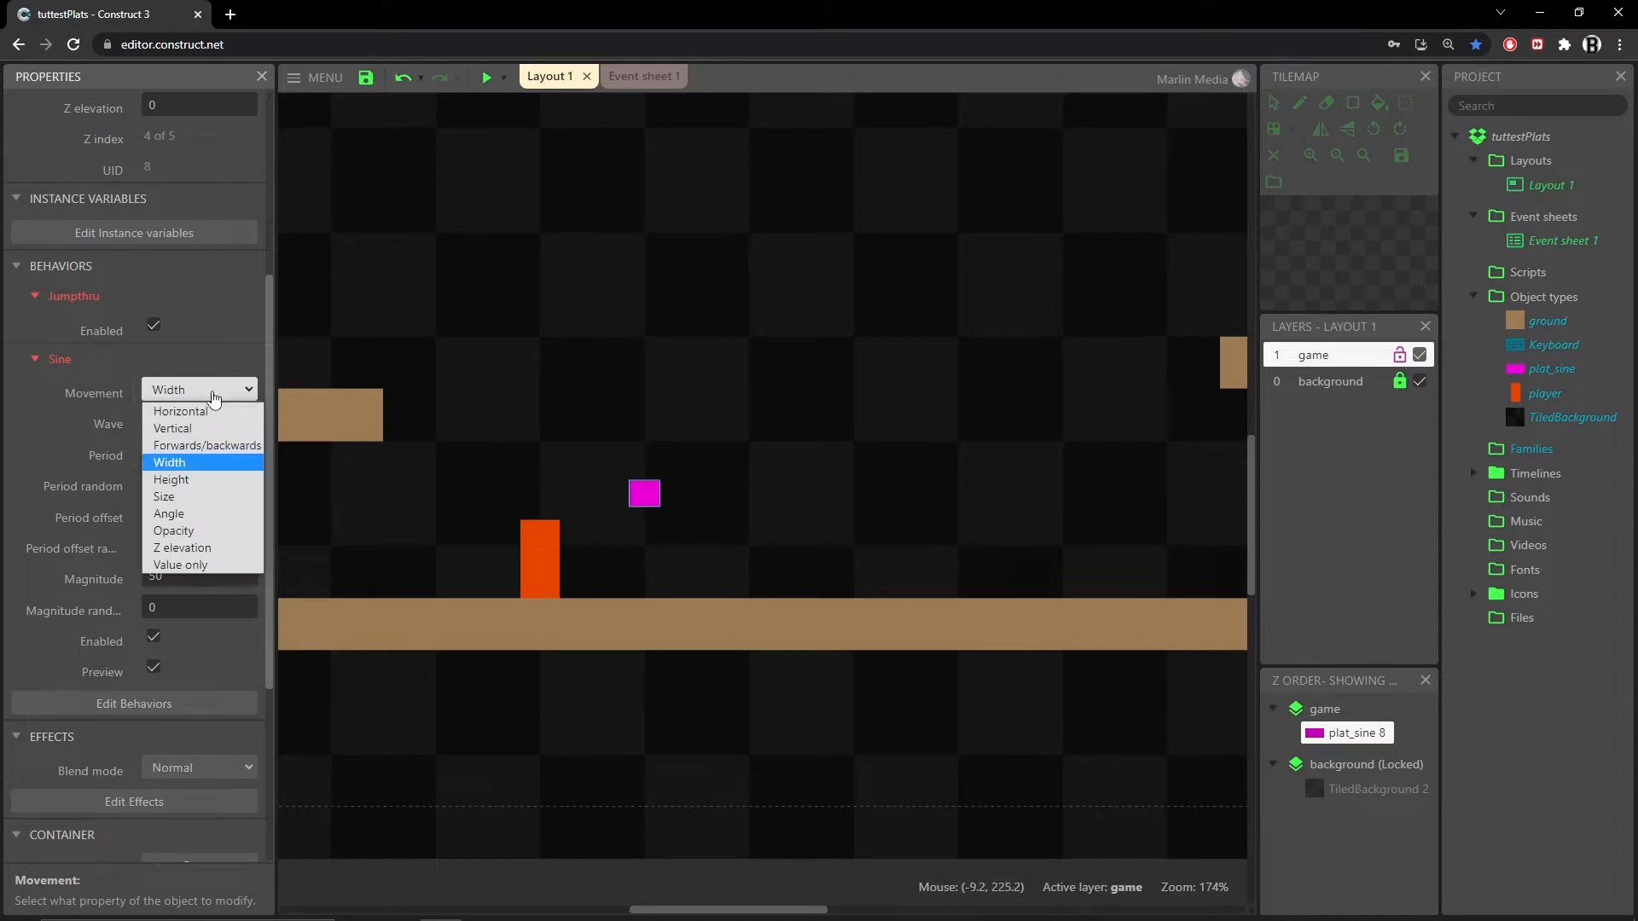
pyautogui.click(183, 479)
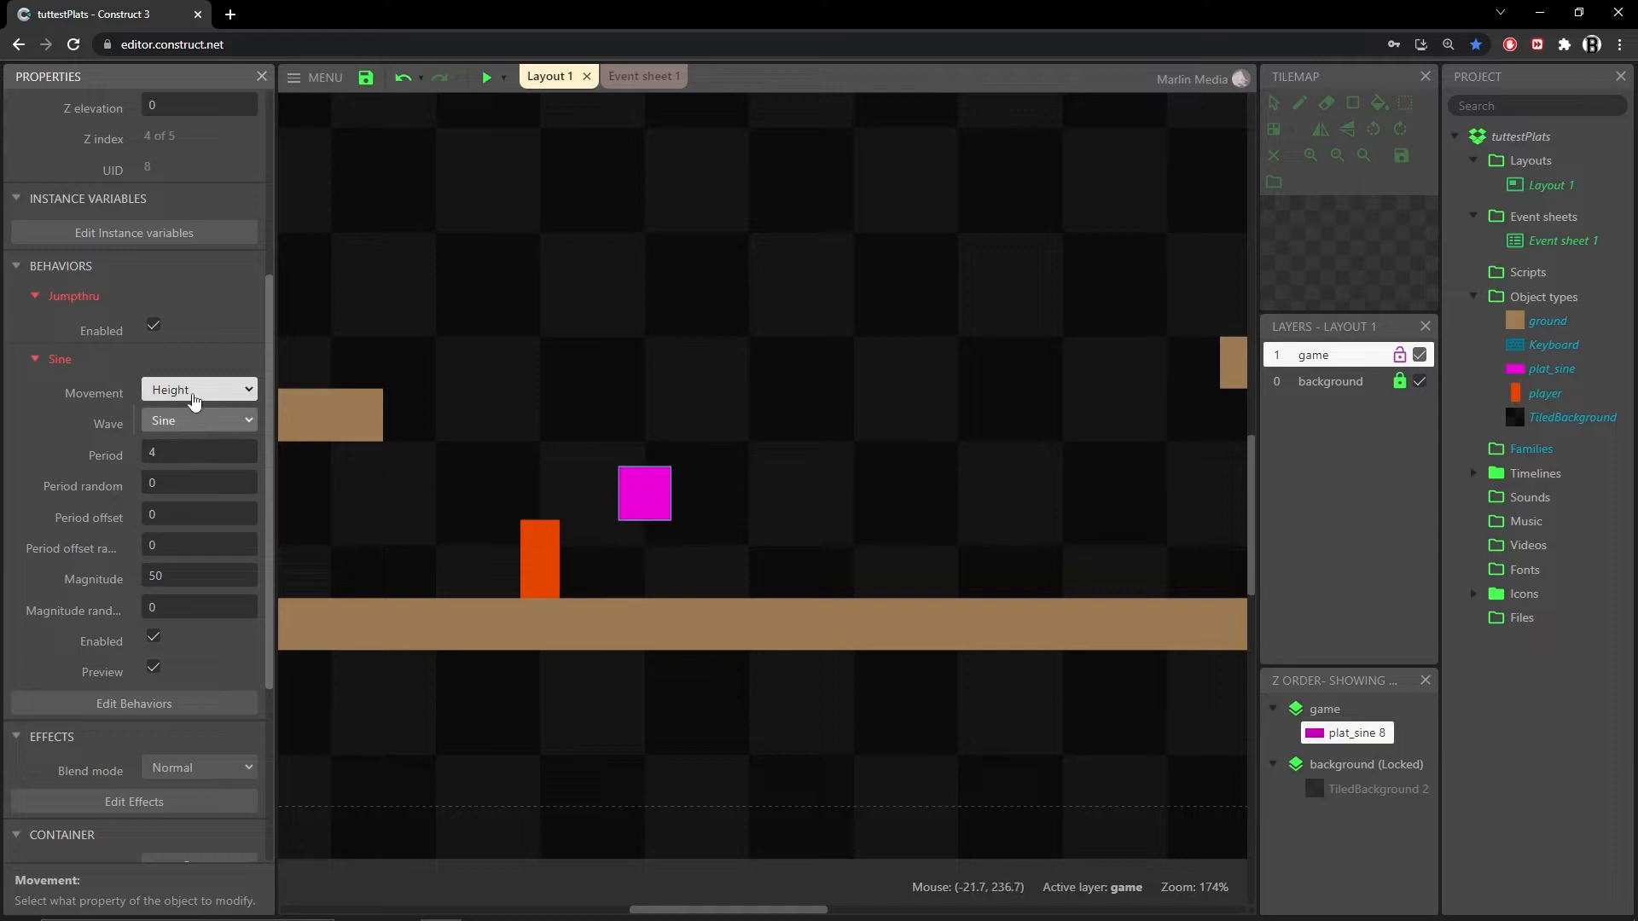
pyautogui.click(194, 392)
pyautogui.click(177, 495)
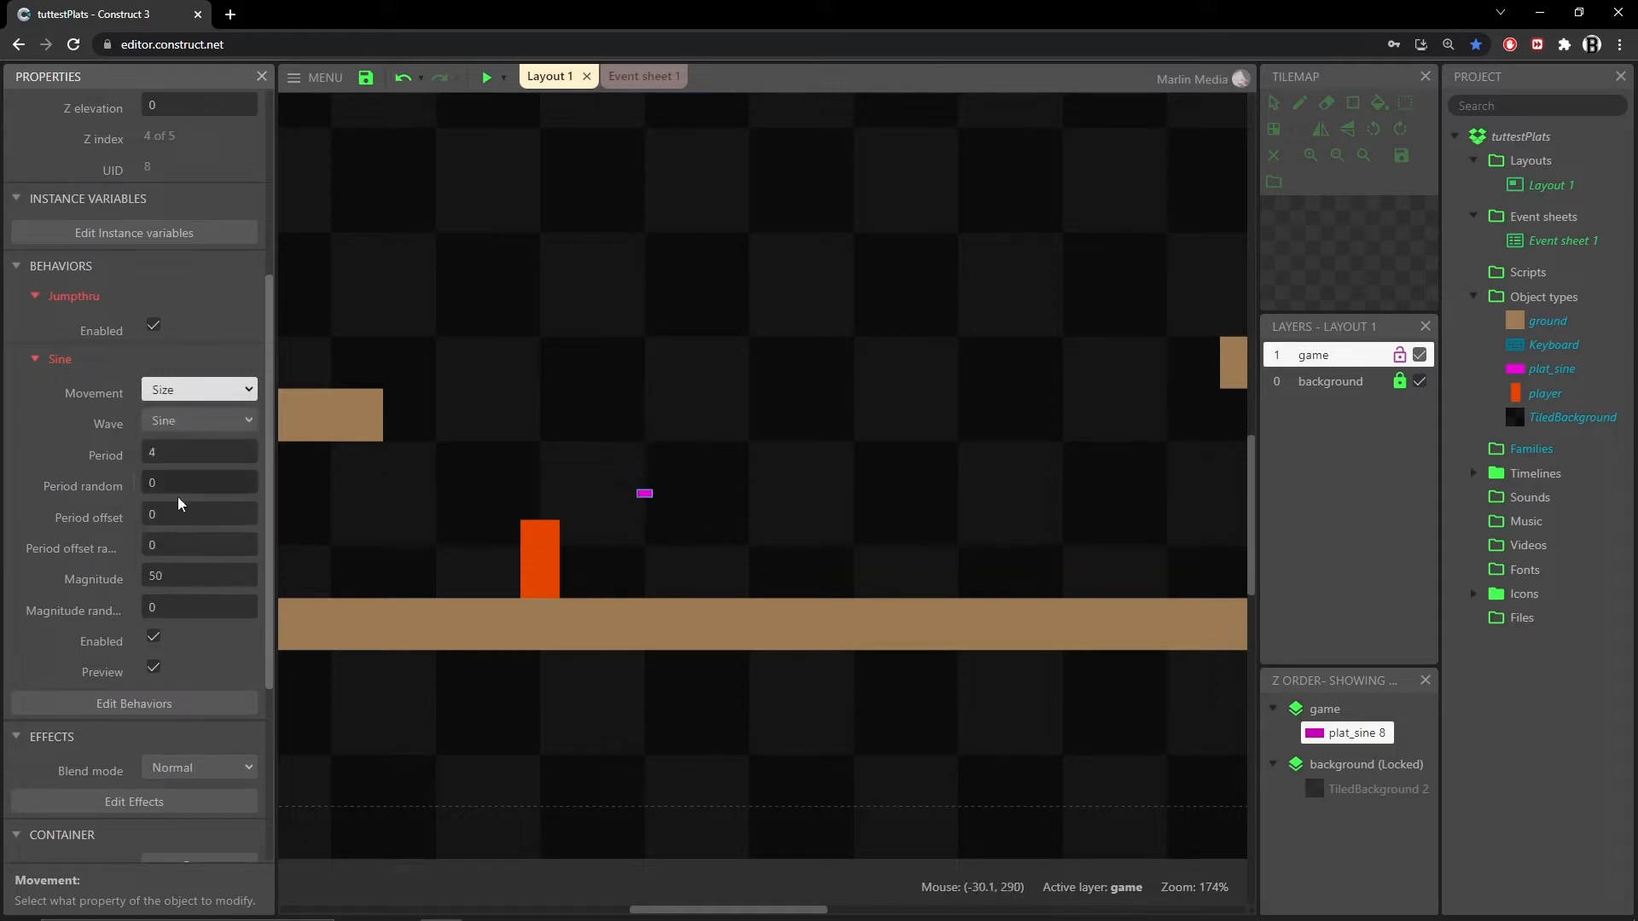
pyautogui.click(192, 392)
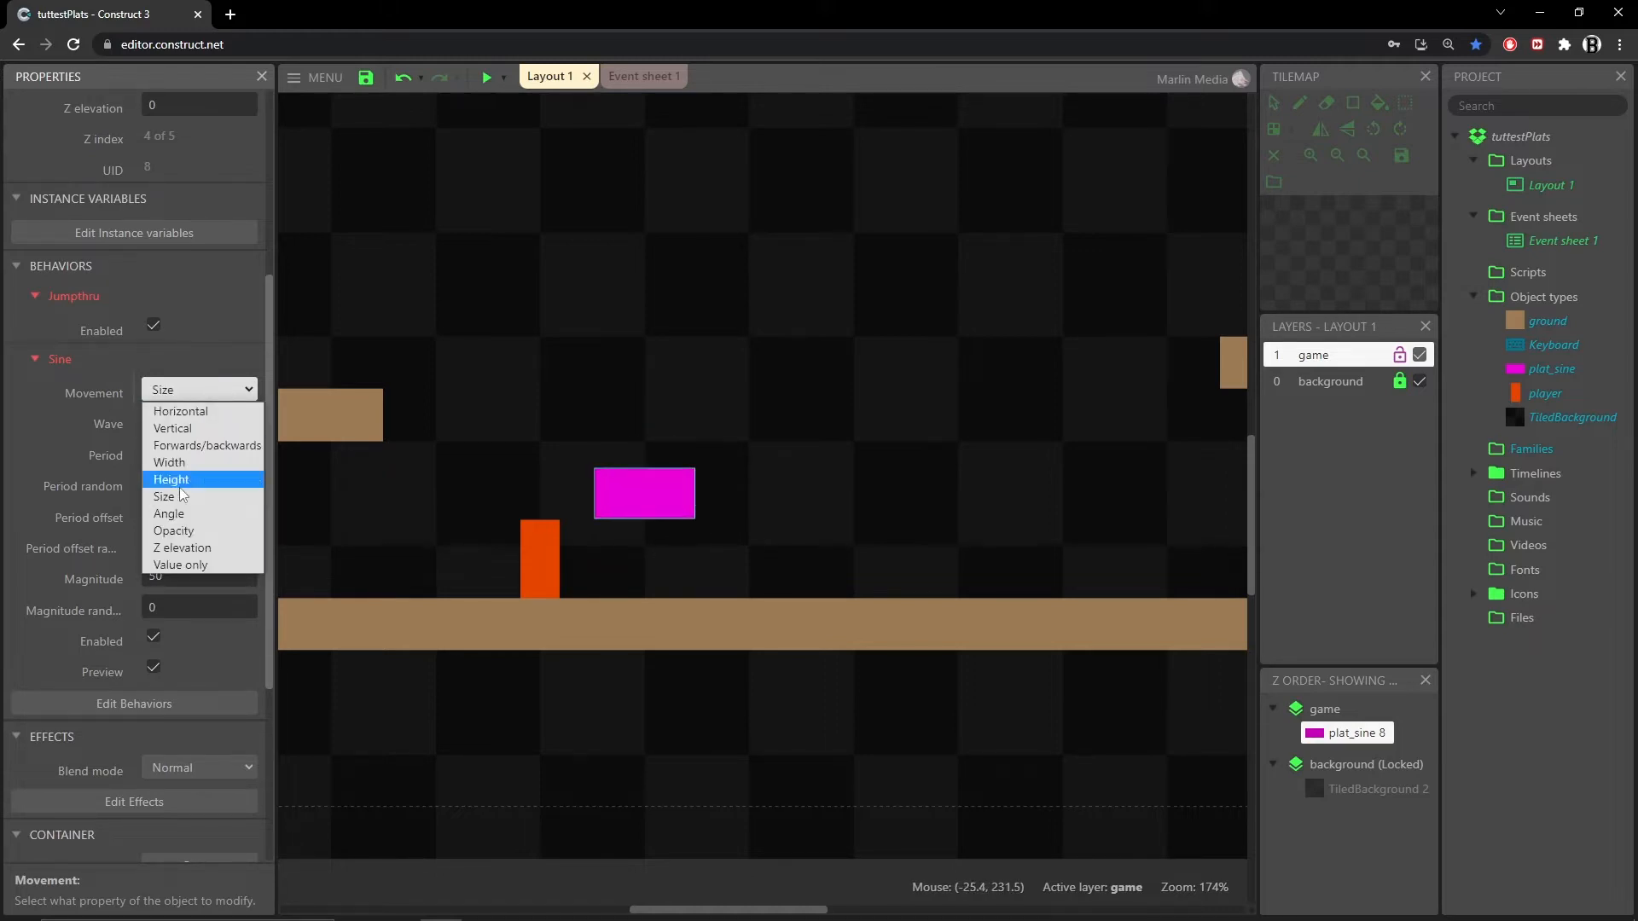
pyautogui.click(181, 532)
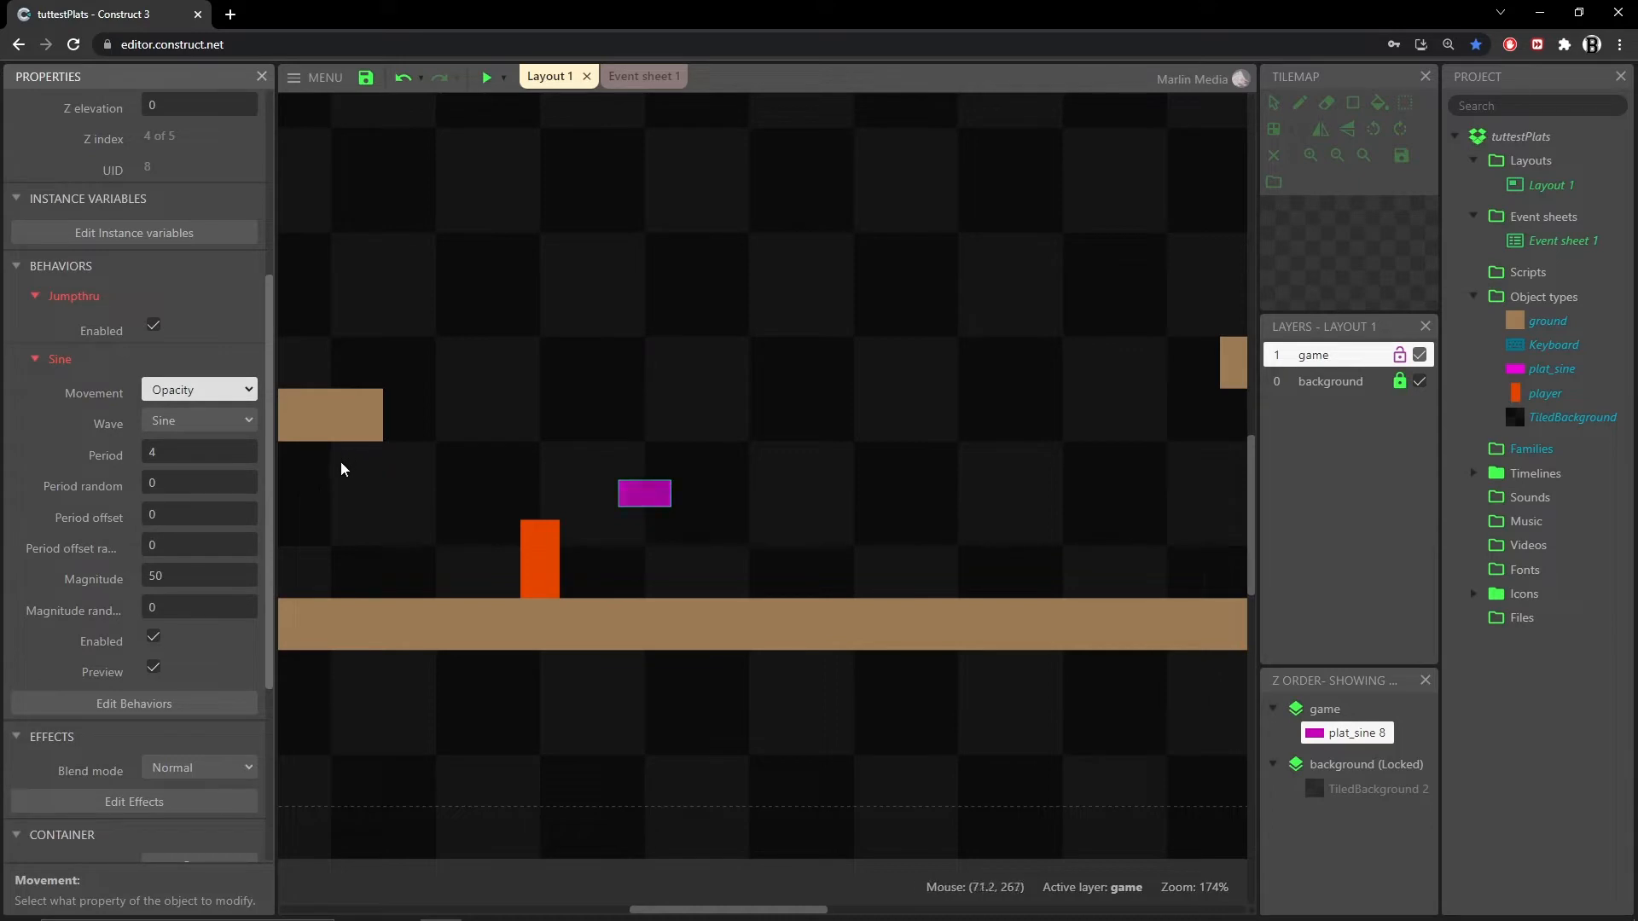
# Step: Set plat_sine's Sine movement to Vertical and toggle the live preview to compare the motion with its resting position
pyautogui.click(181, 395)
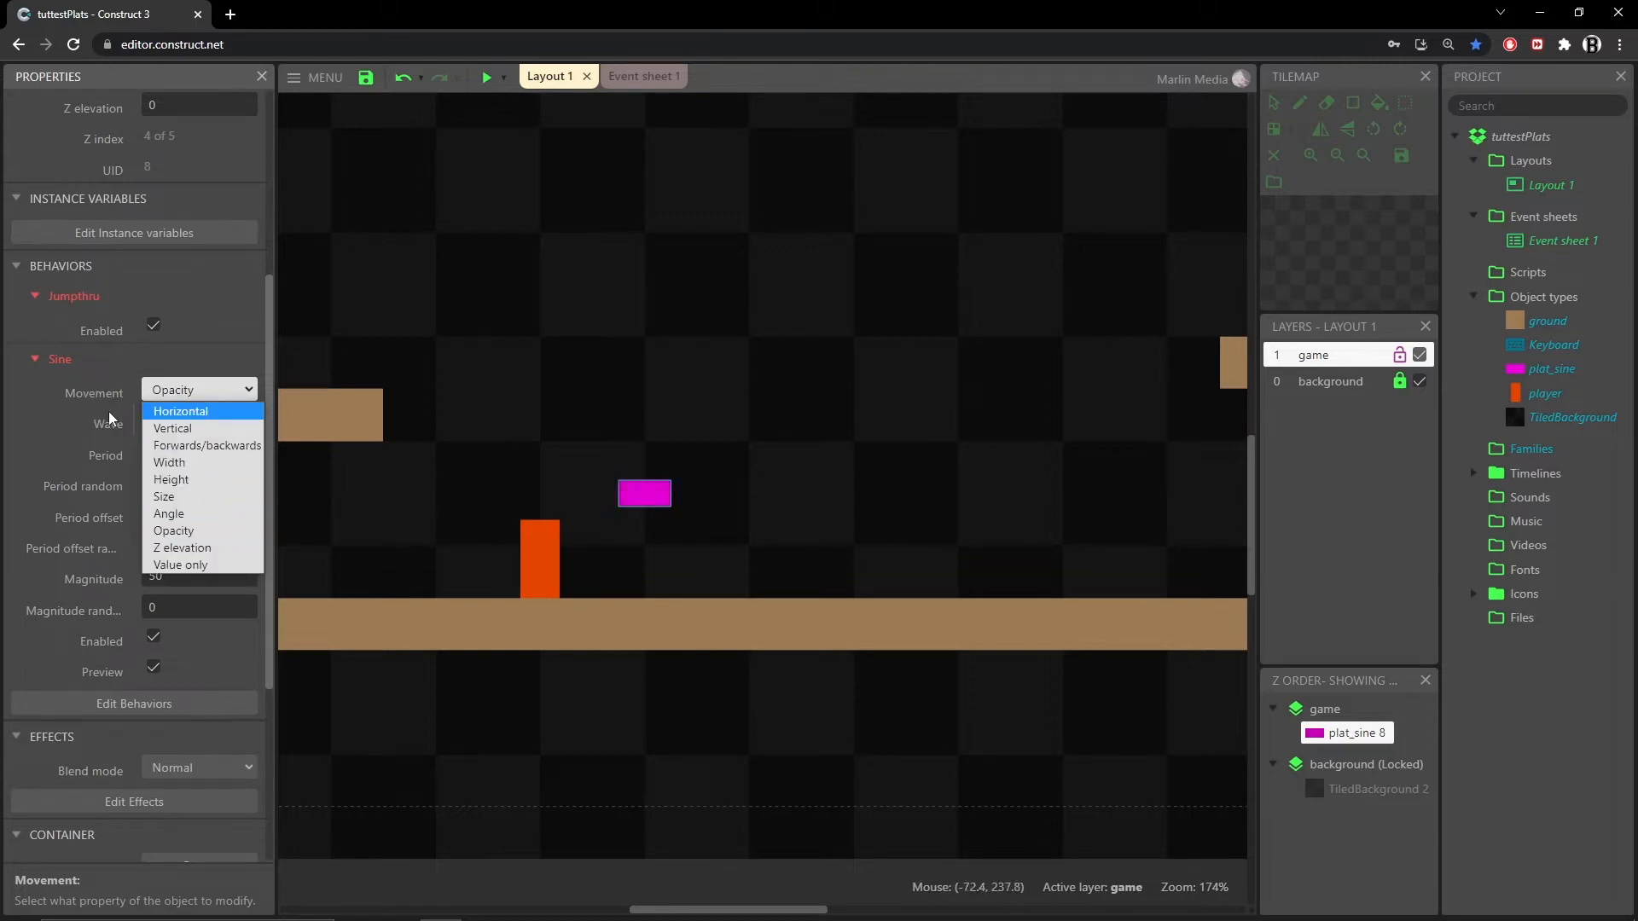
pyautogui.click(191, 434)
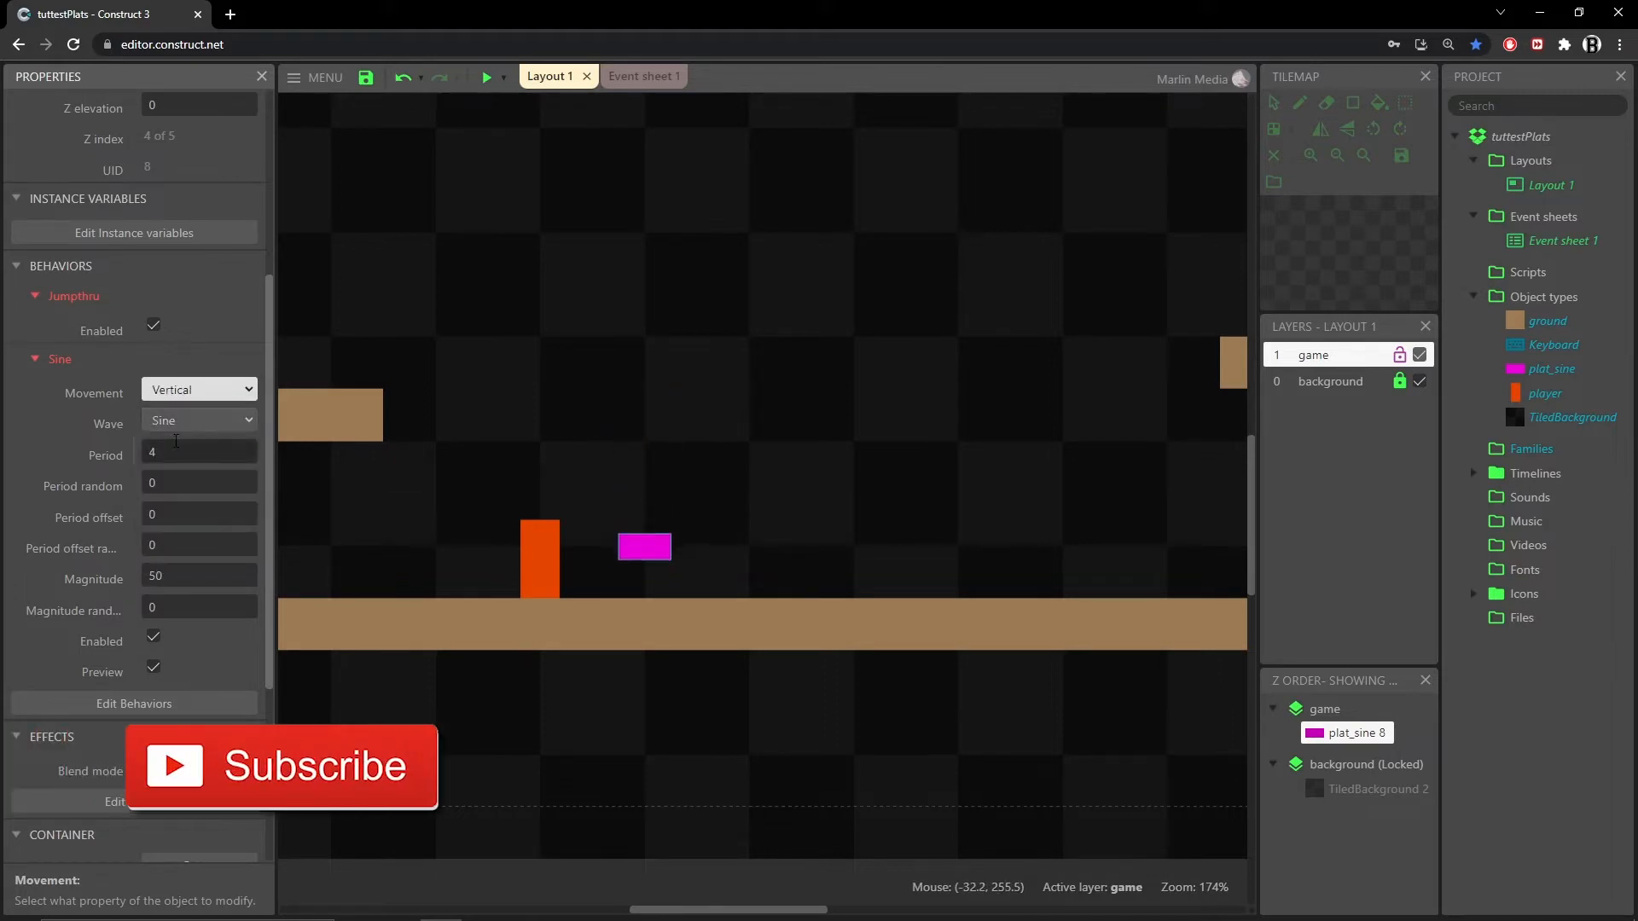
pyautogui.click(92, 582)
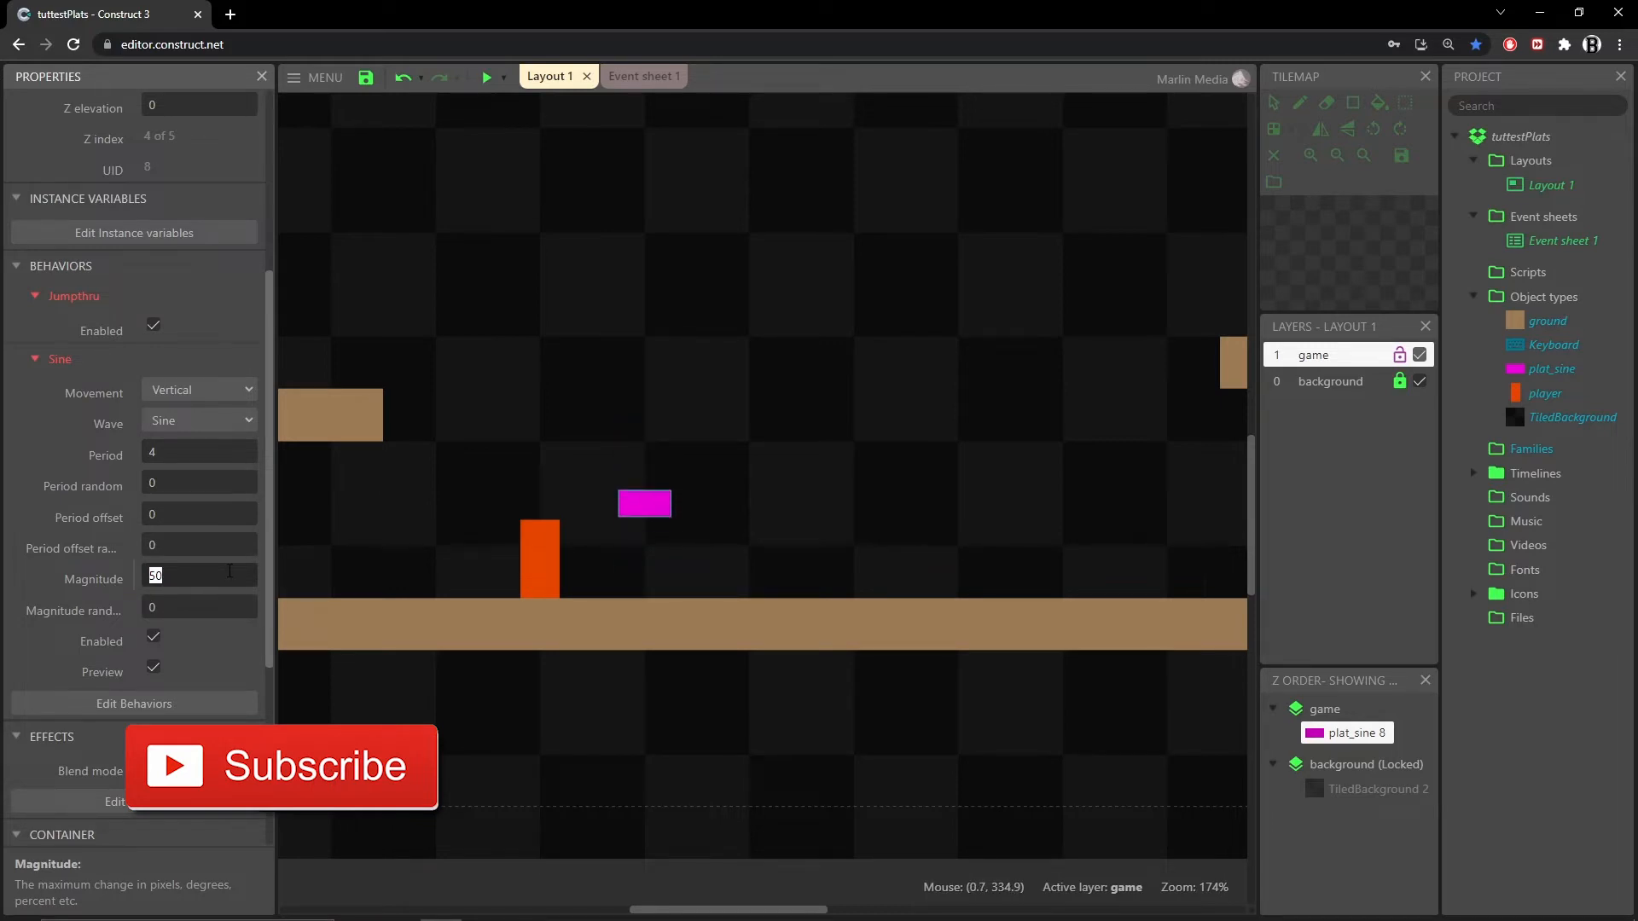
pyautogui.click(154, 672)
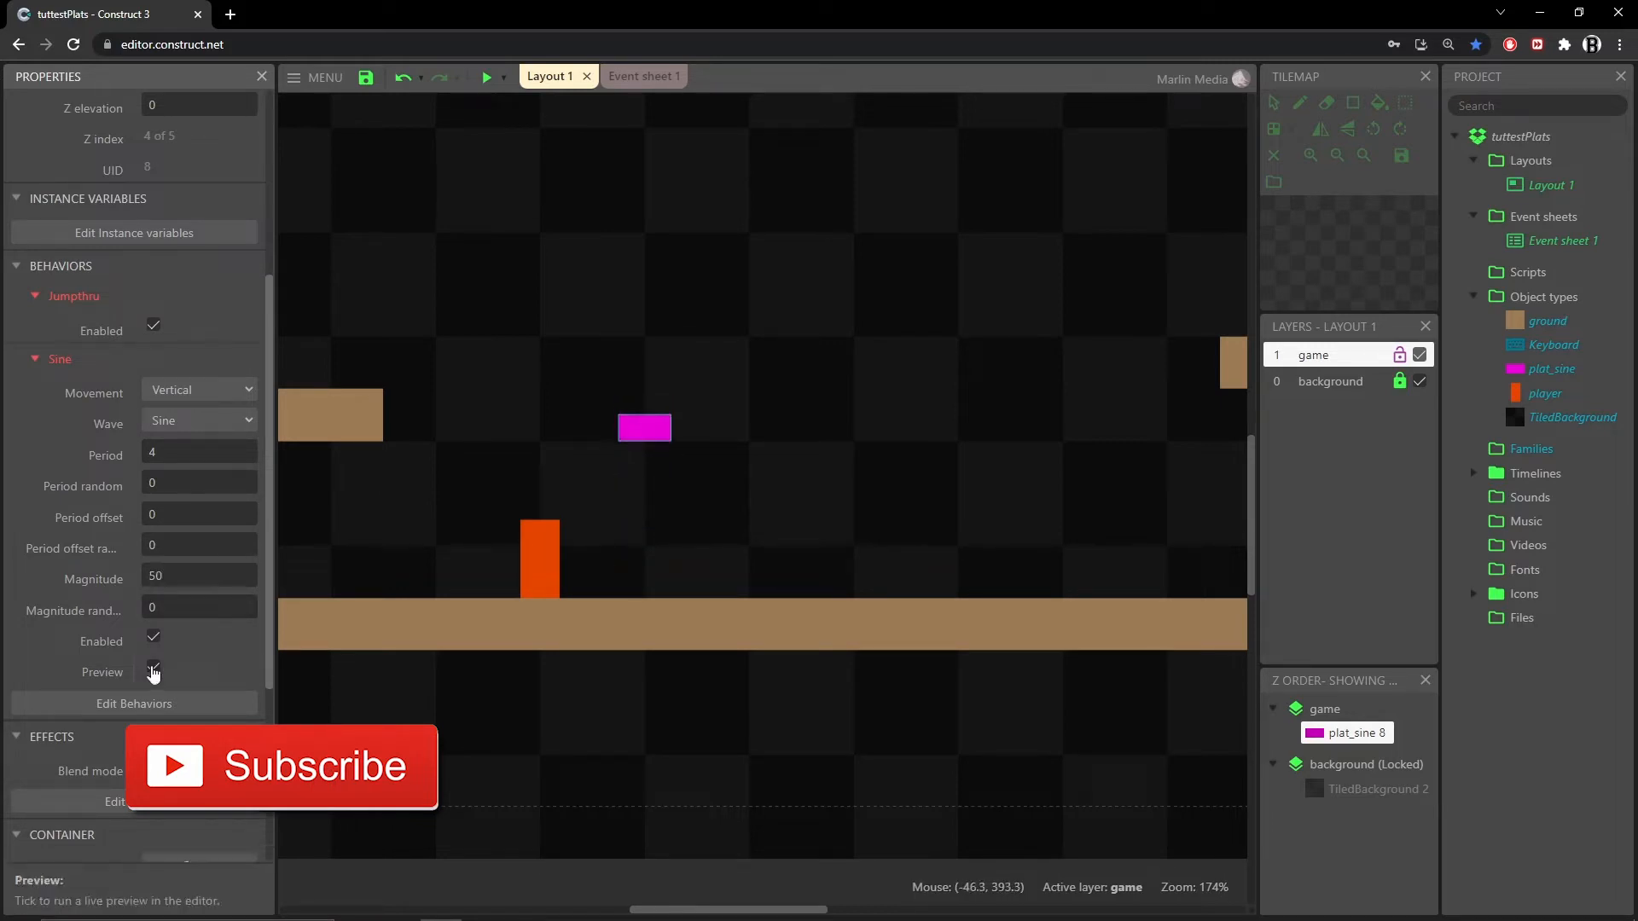
pyautogui.click(153, 672)
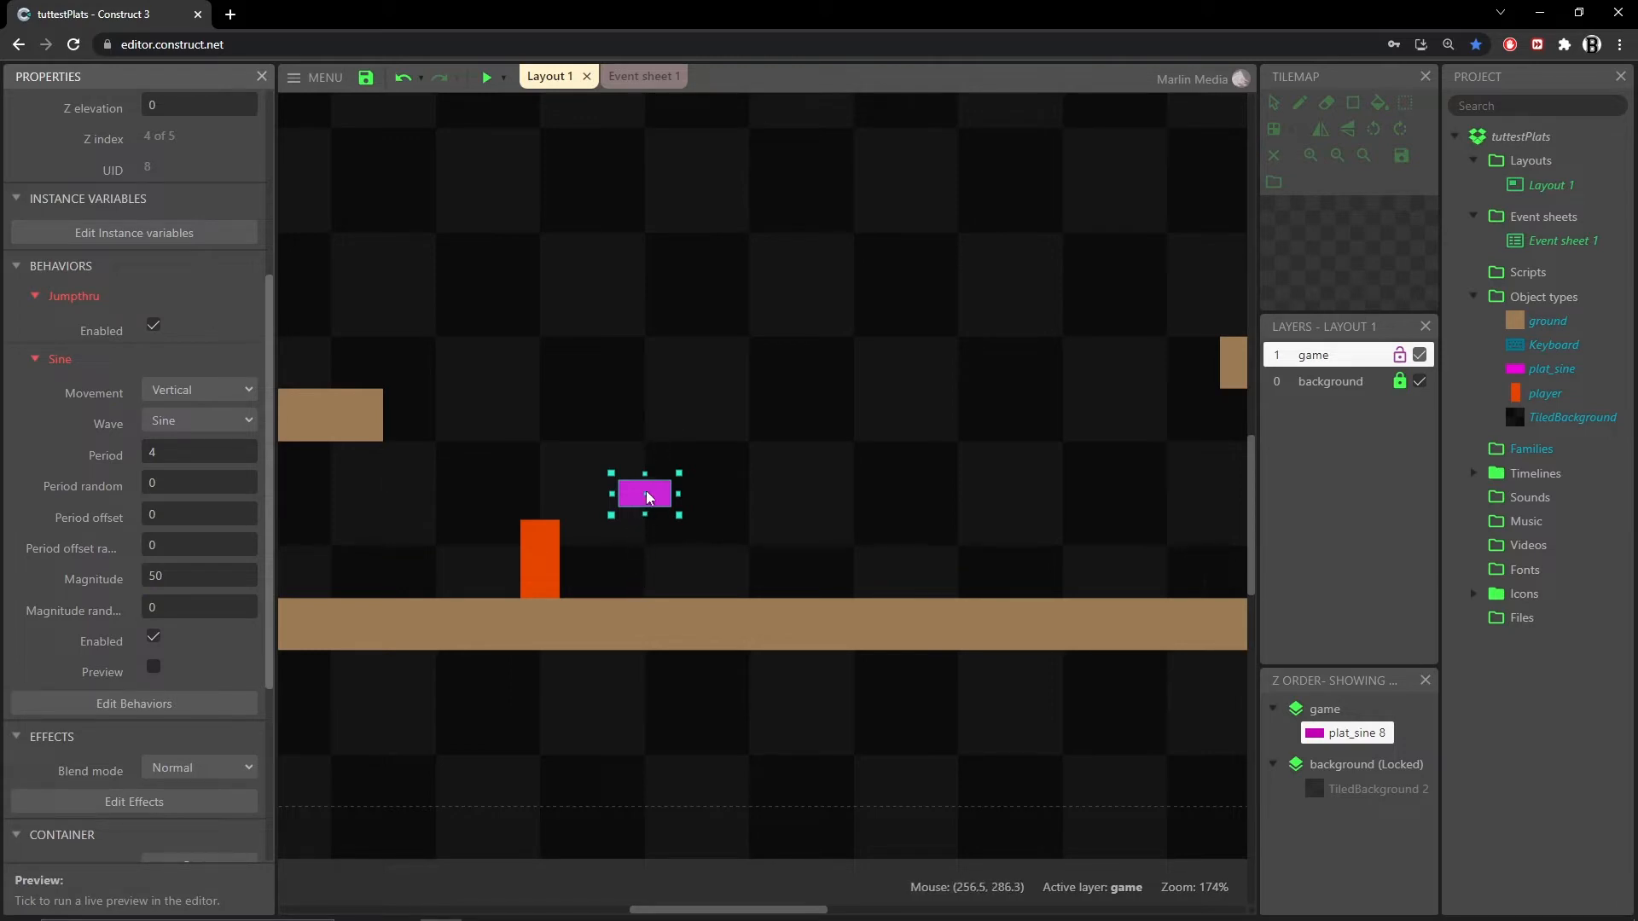
# Step: Set the Sine behavior's magnitude to 100, leaving its period and period offset as they are
pyautogui.click(185, 459)
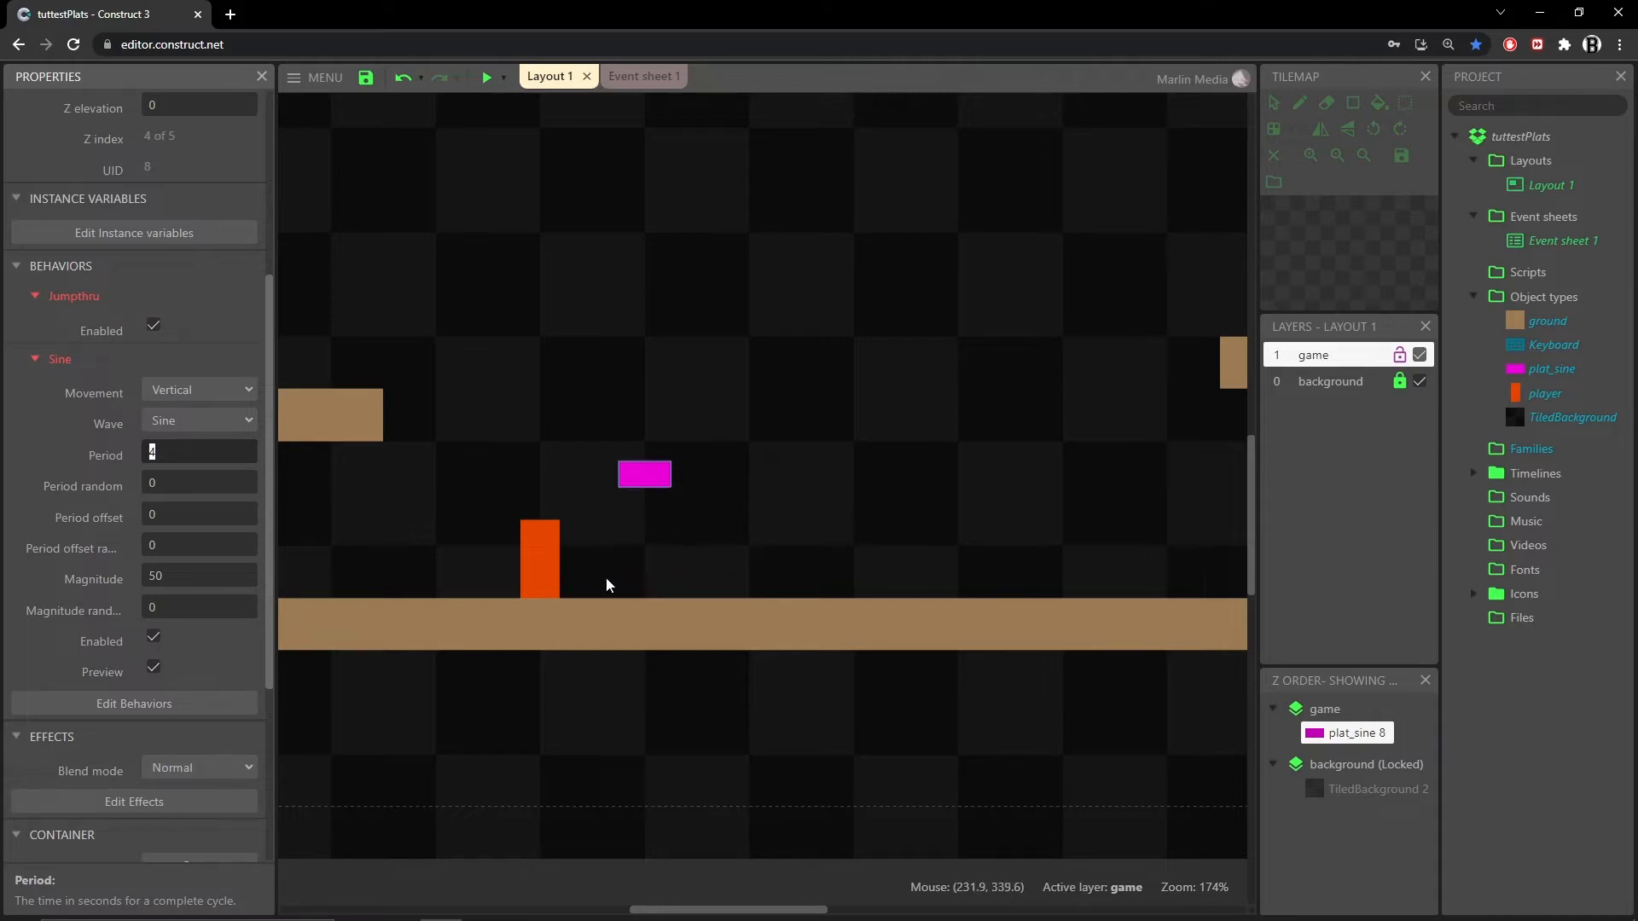
pyautogui.click(171, 513)
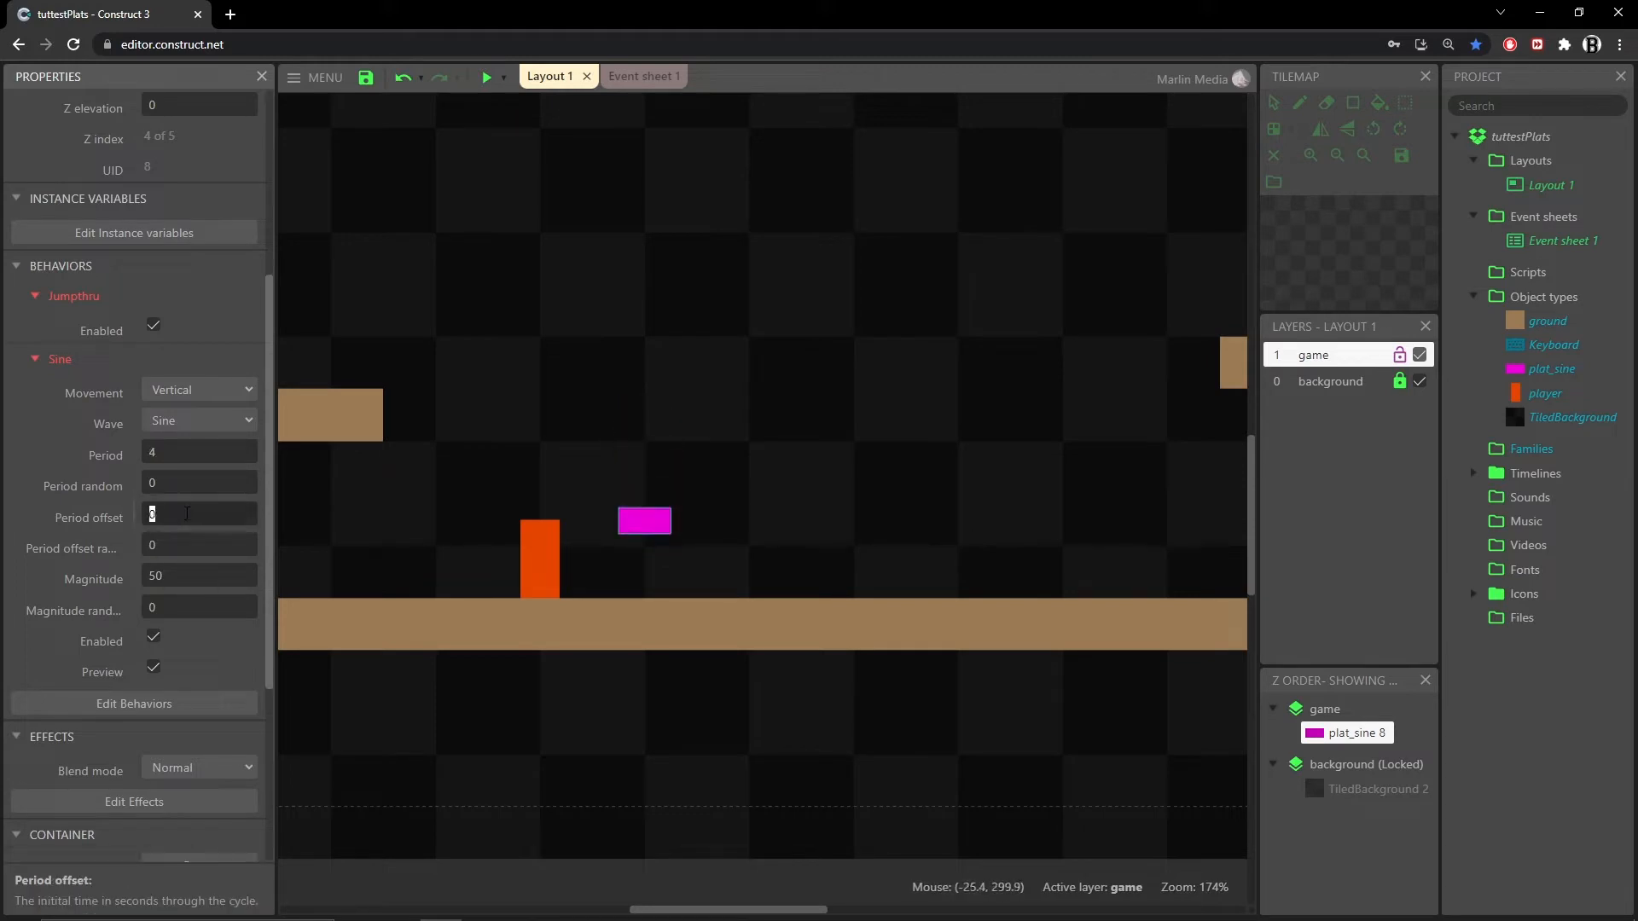
pyautogui.click(186, 573)
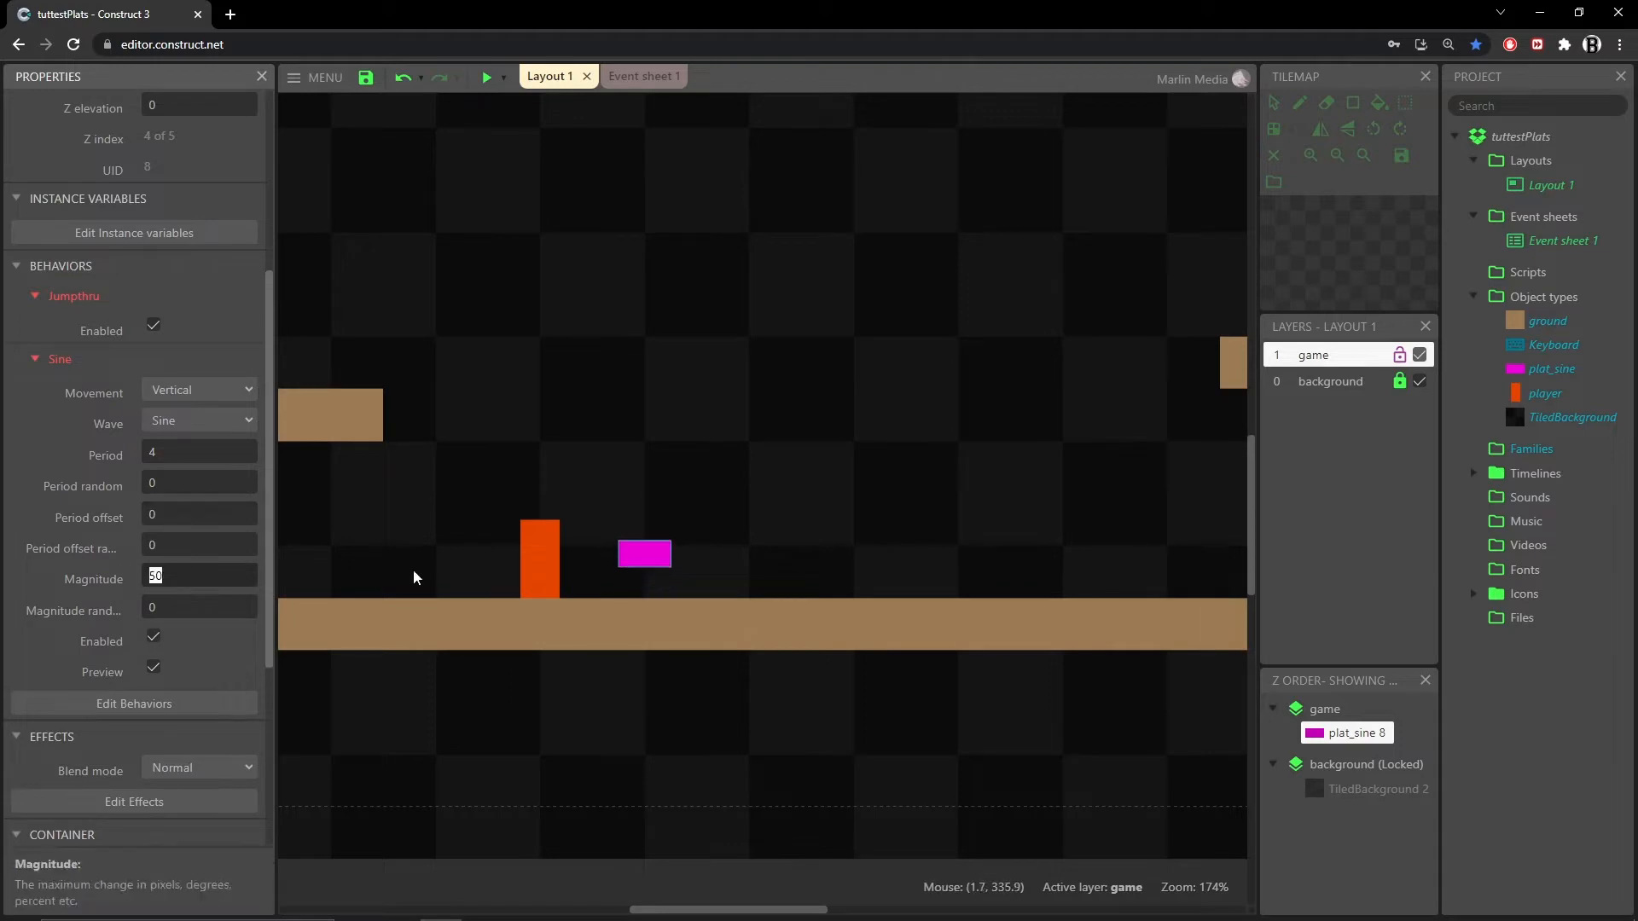
pyautogui.write('100')
pyautogui.press('Tab')
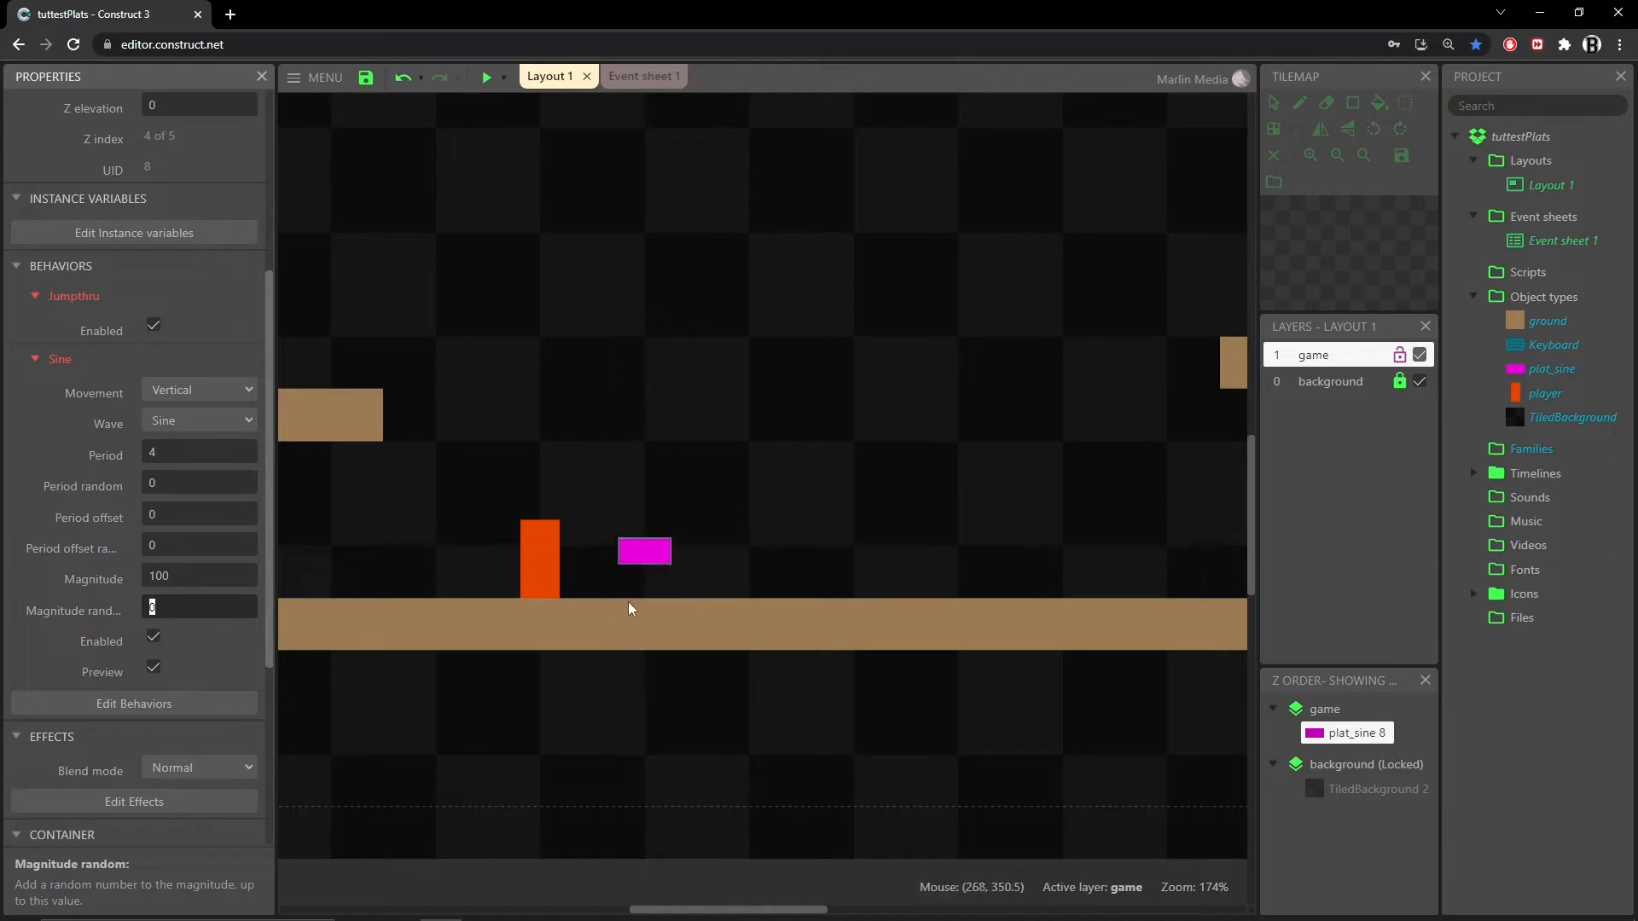
pyautogui.write('d')
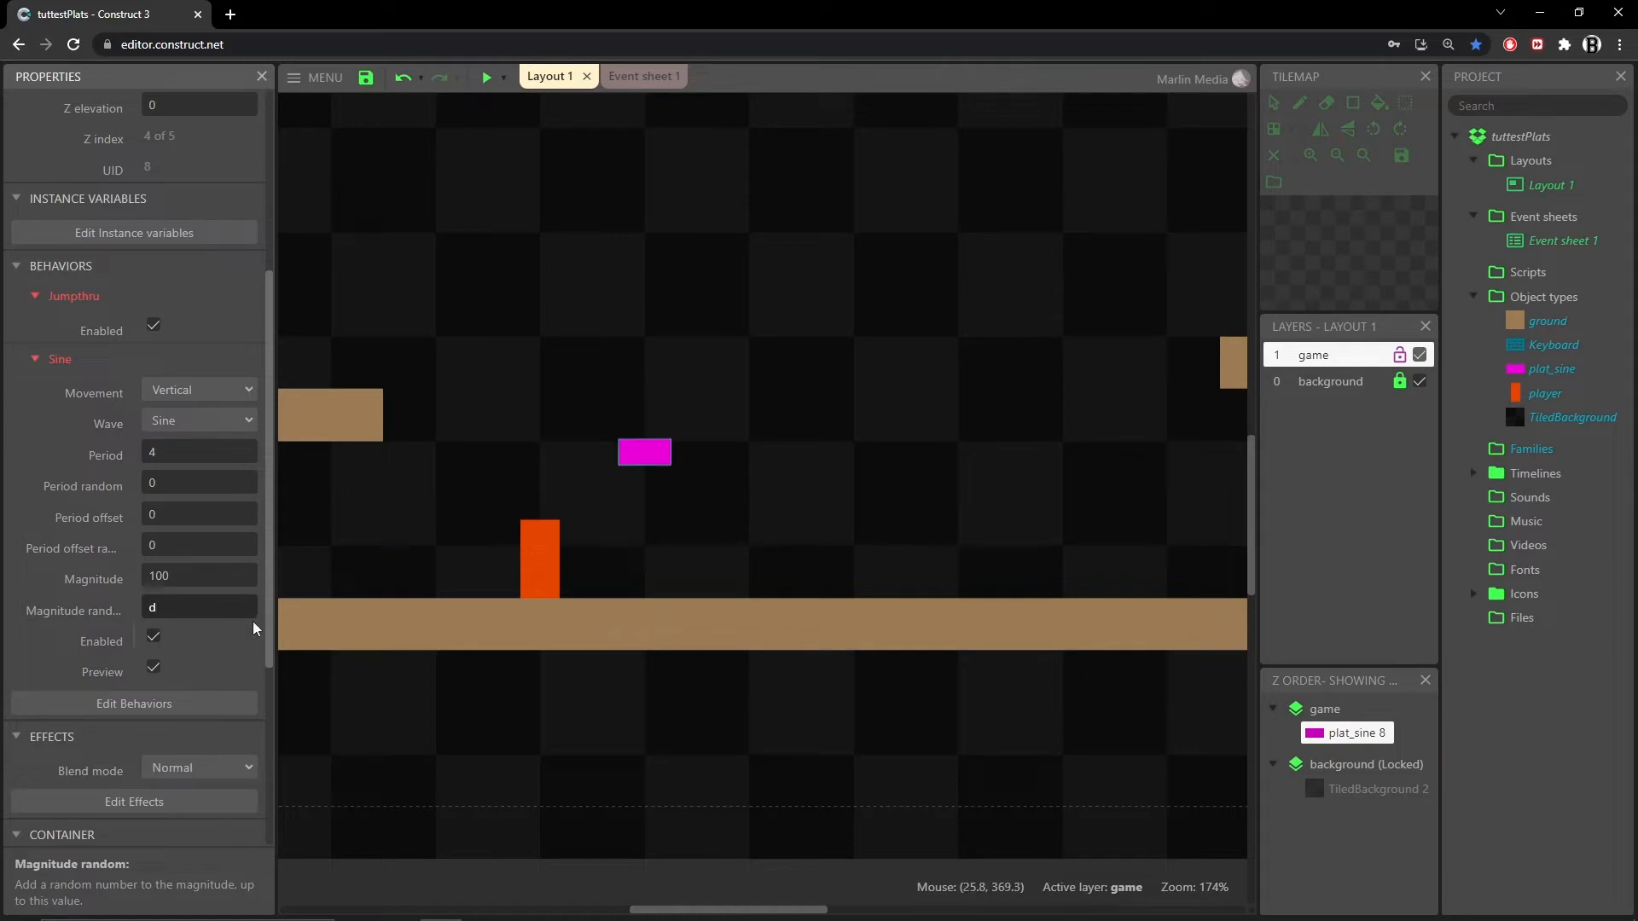
pyautogui.press('BackSpace')
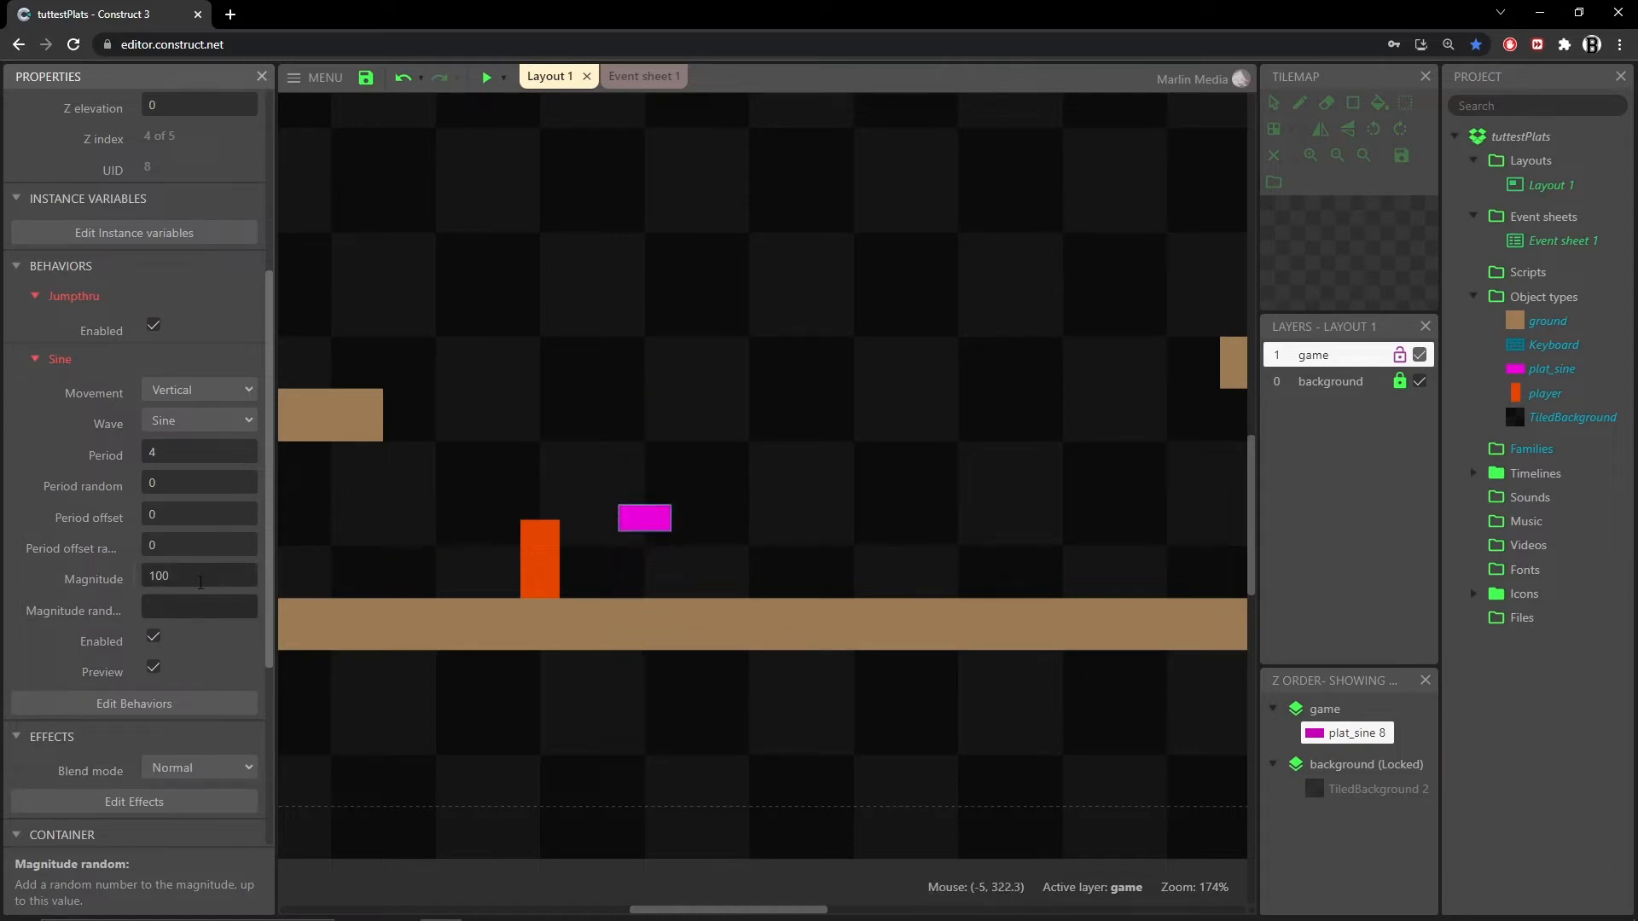
# Step: With the live preview off, move plat_sine straight up to about the small ground platforms' height, and turn the preview back on
pyautogui.click(153, 669)
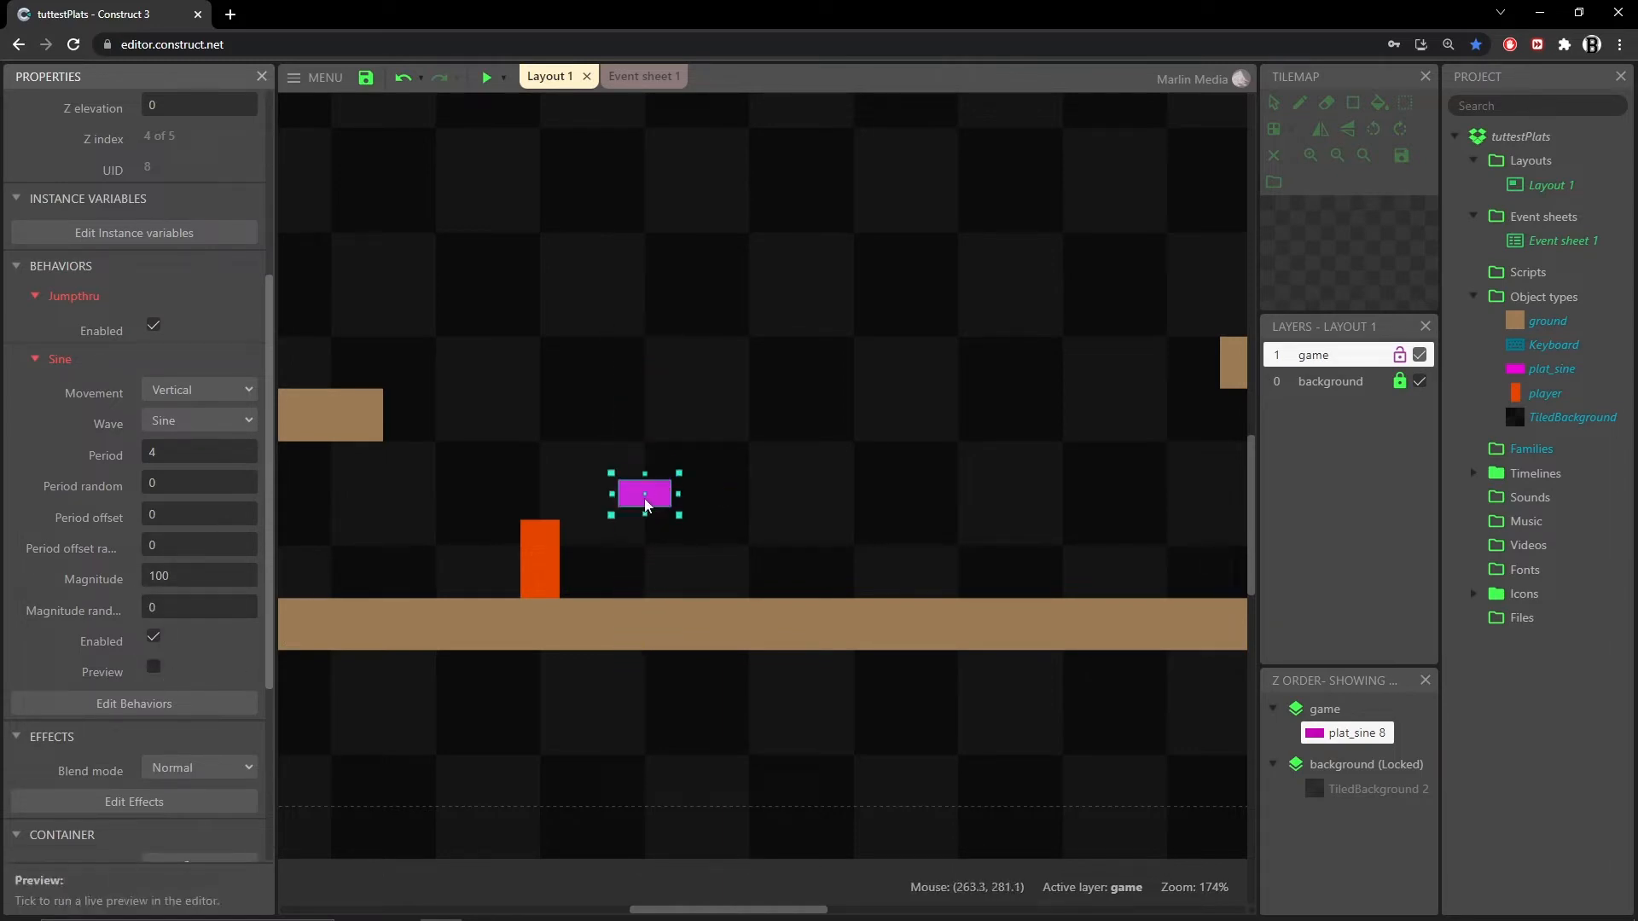
pyautogui.moveTo(646, 504); pyautogui.dragTo(648, 403)
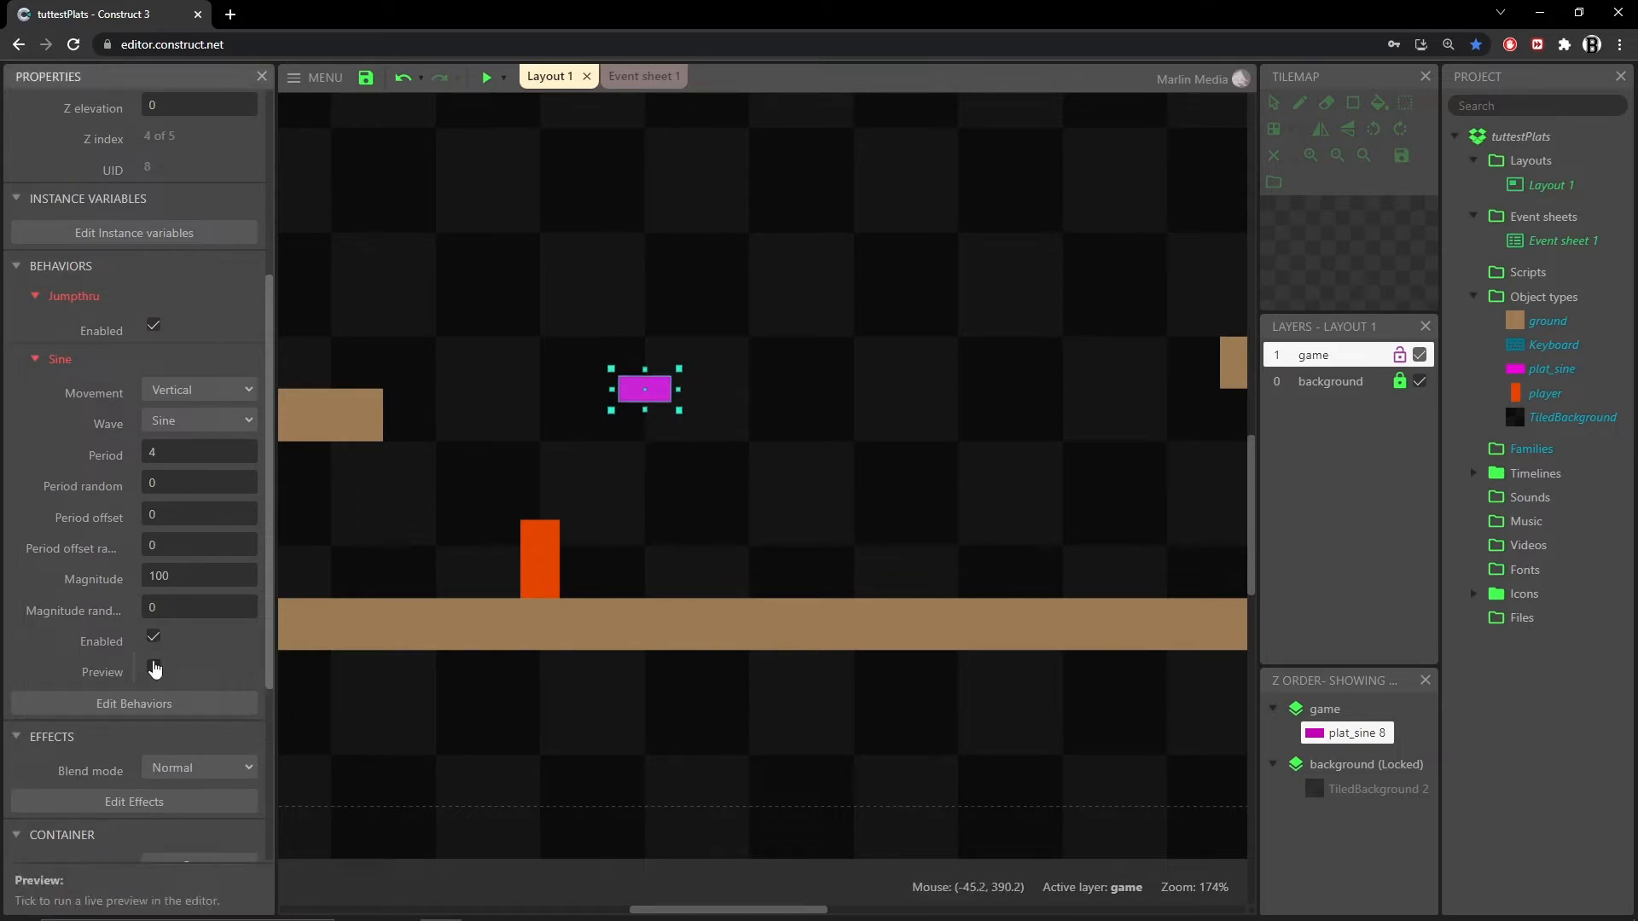
pyautogui.click(154, 669)
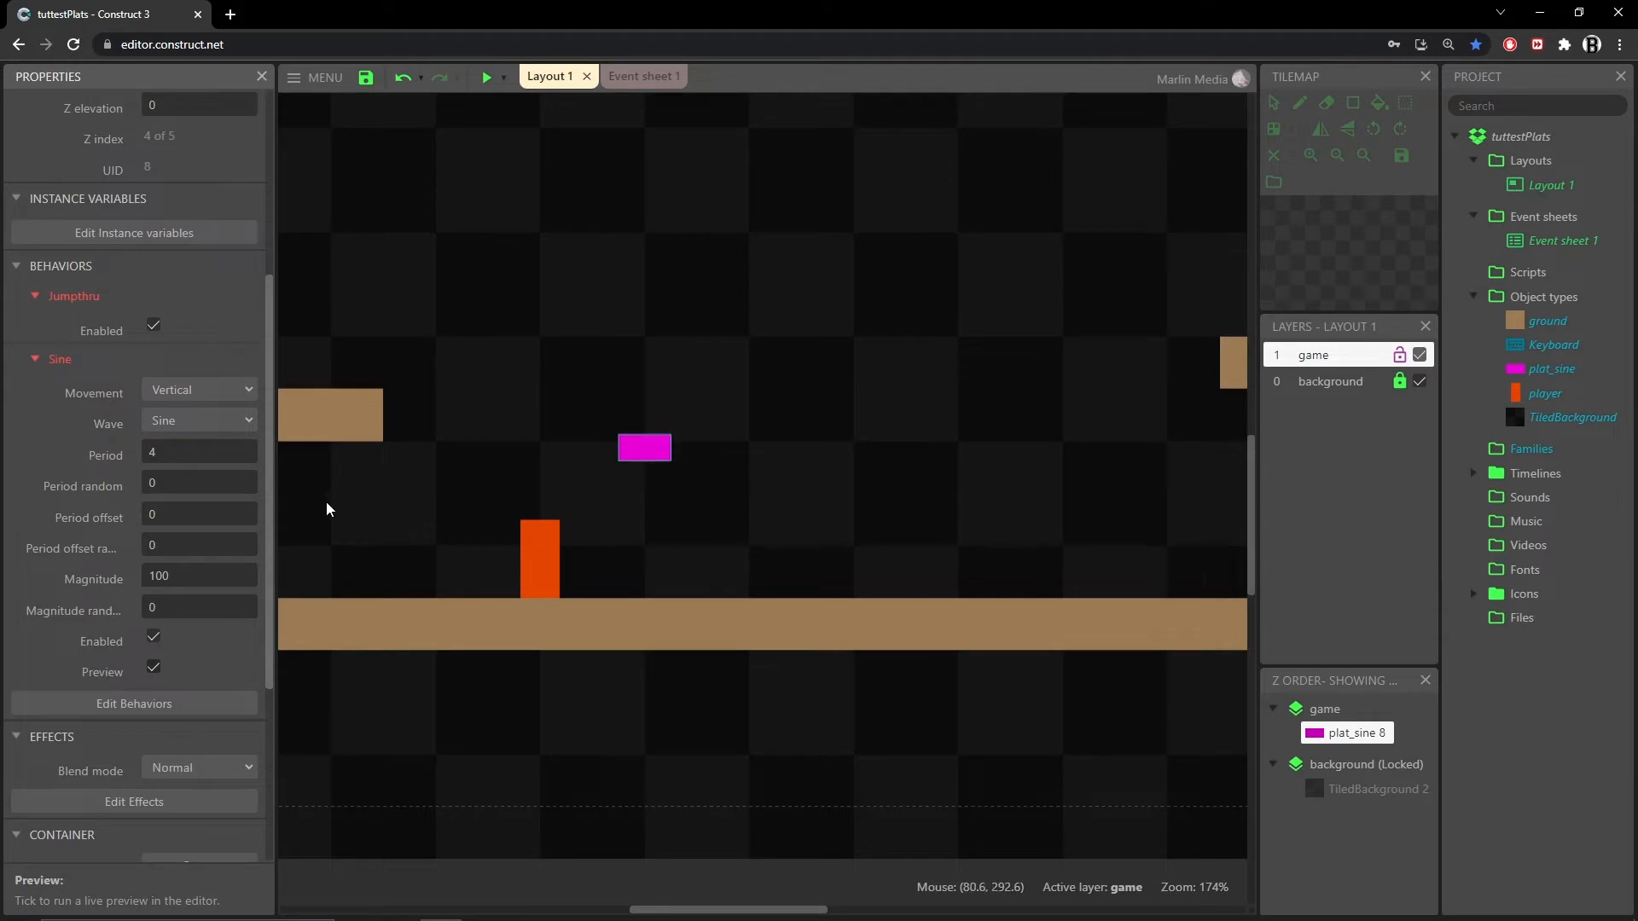
# Step: Set the Sine behavior's period to 6 seconds
pyautogui.click(196, 457)
pyautogui.write('6')
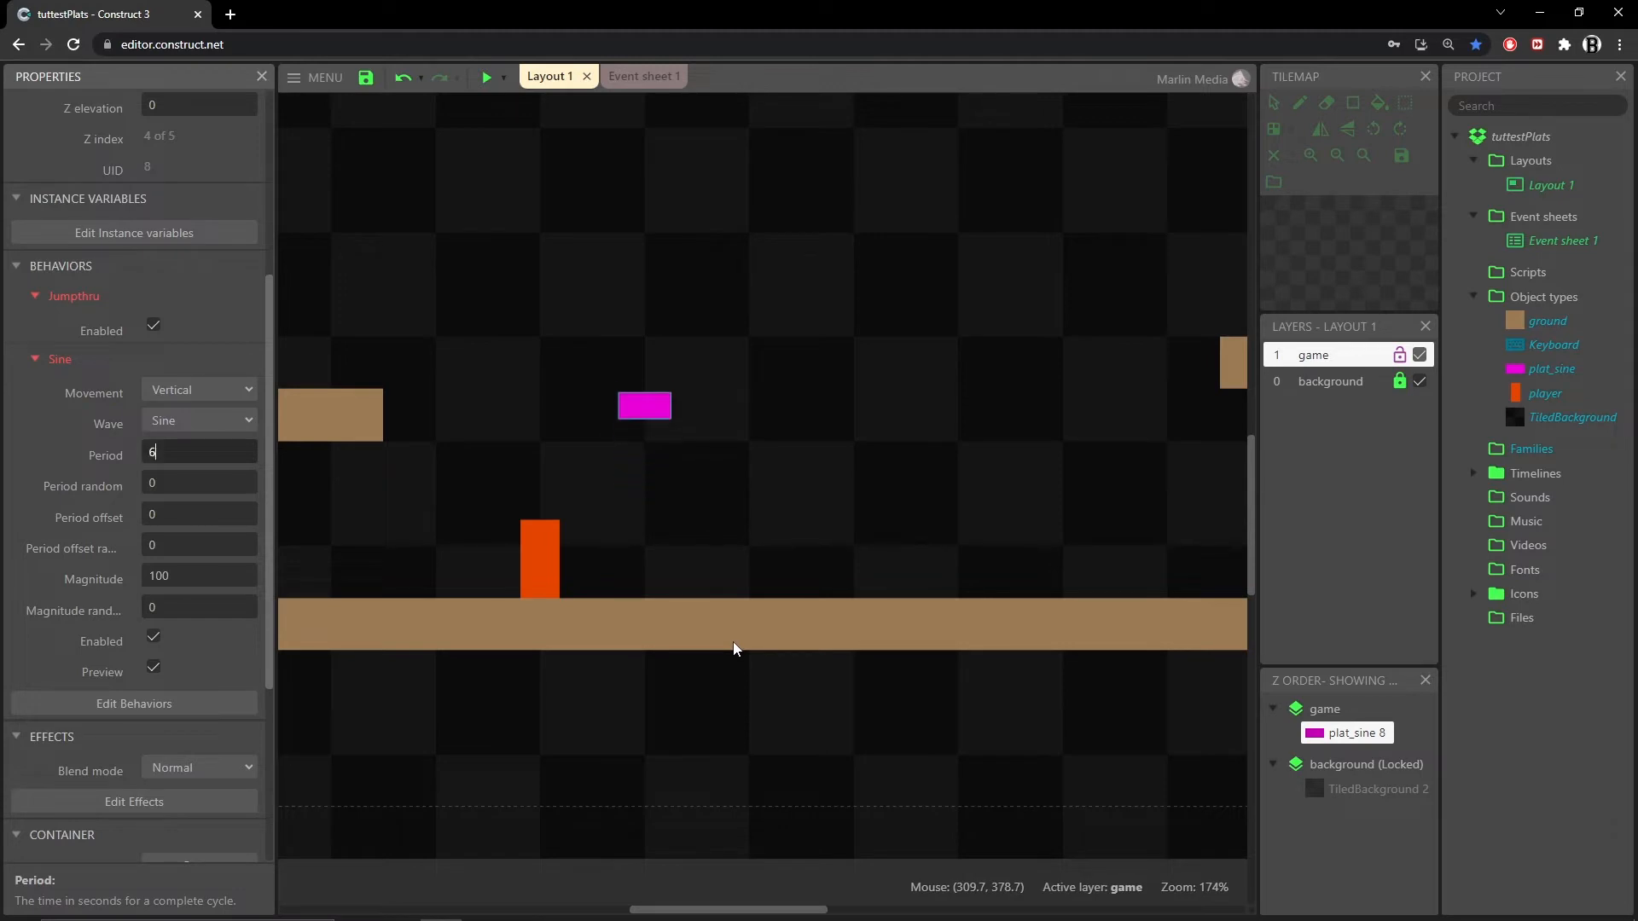
pyautogui.press('Tab')
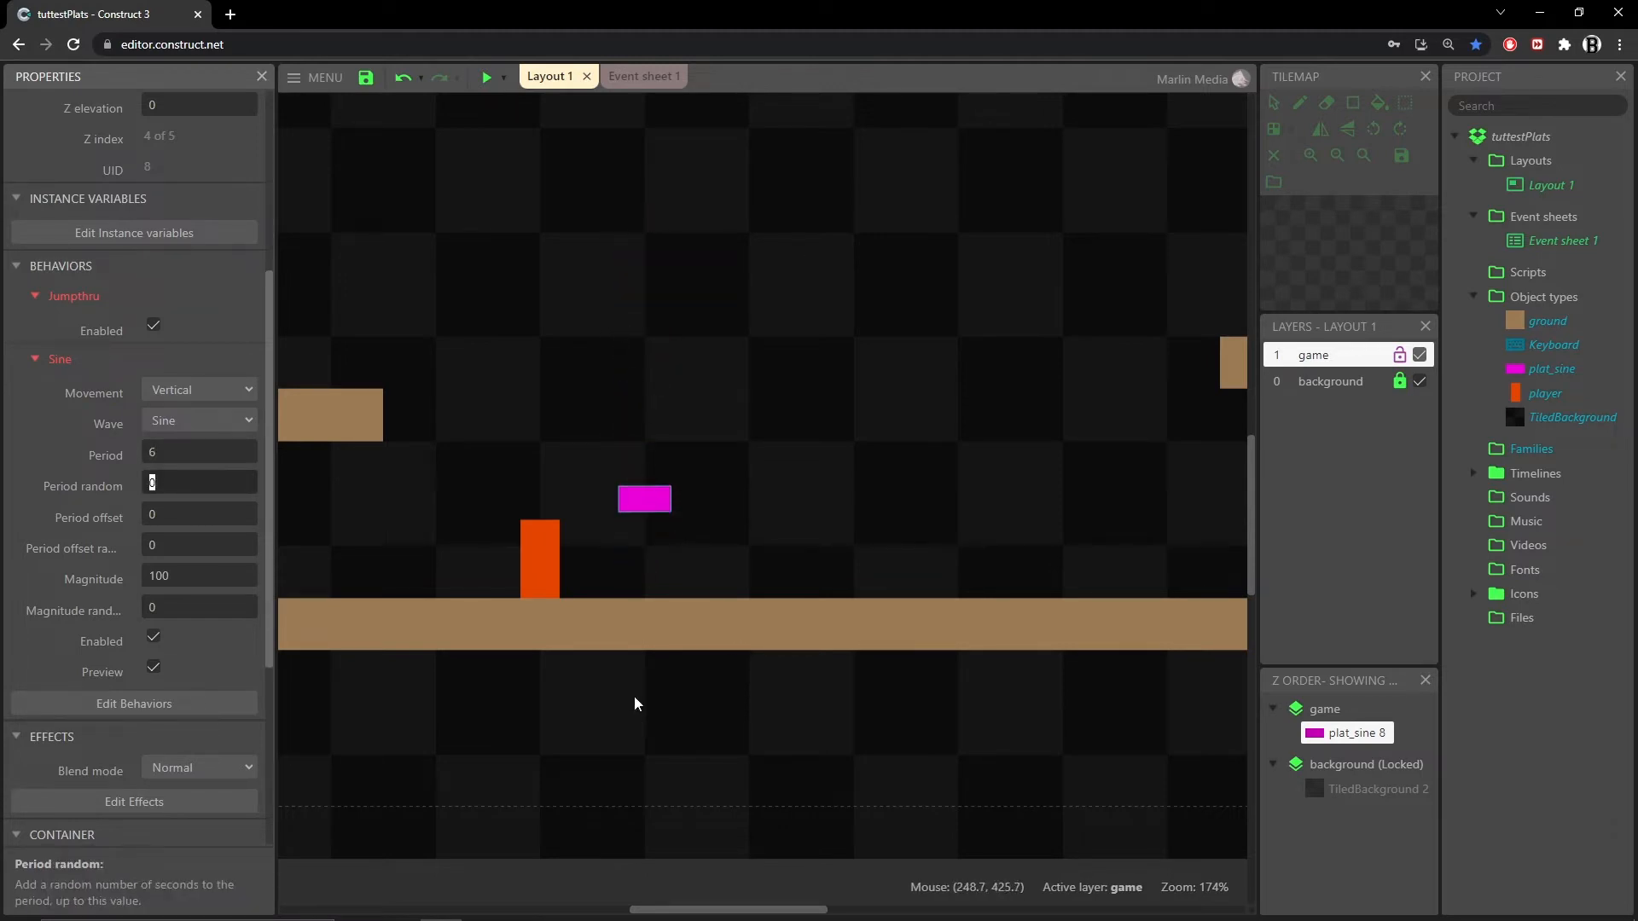
# Step: Turn off the live preview and move plat_sine horizontally to just left of the floating ground platform on the far side
pyautogui.click(154, 666)
pyautogui.moveTo(990, 592); pyautogui.dragTo(741, 621, button='middle')
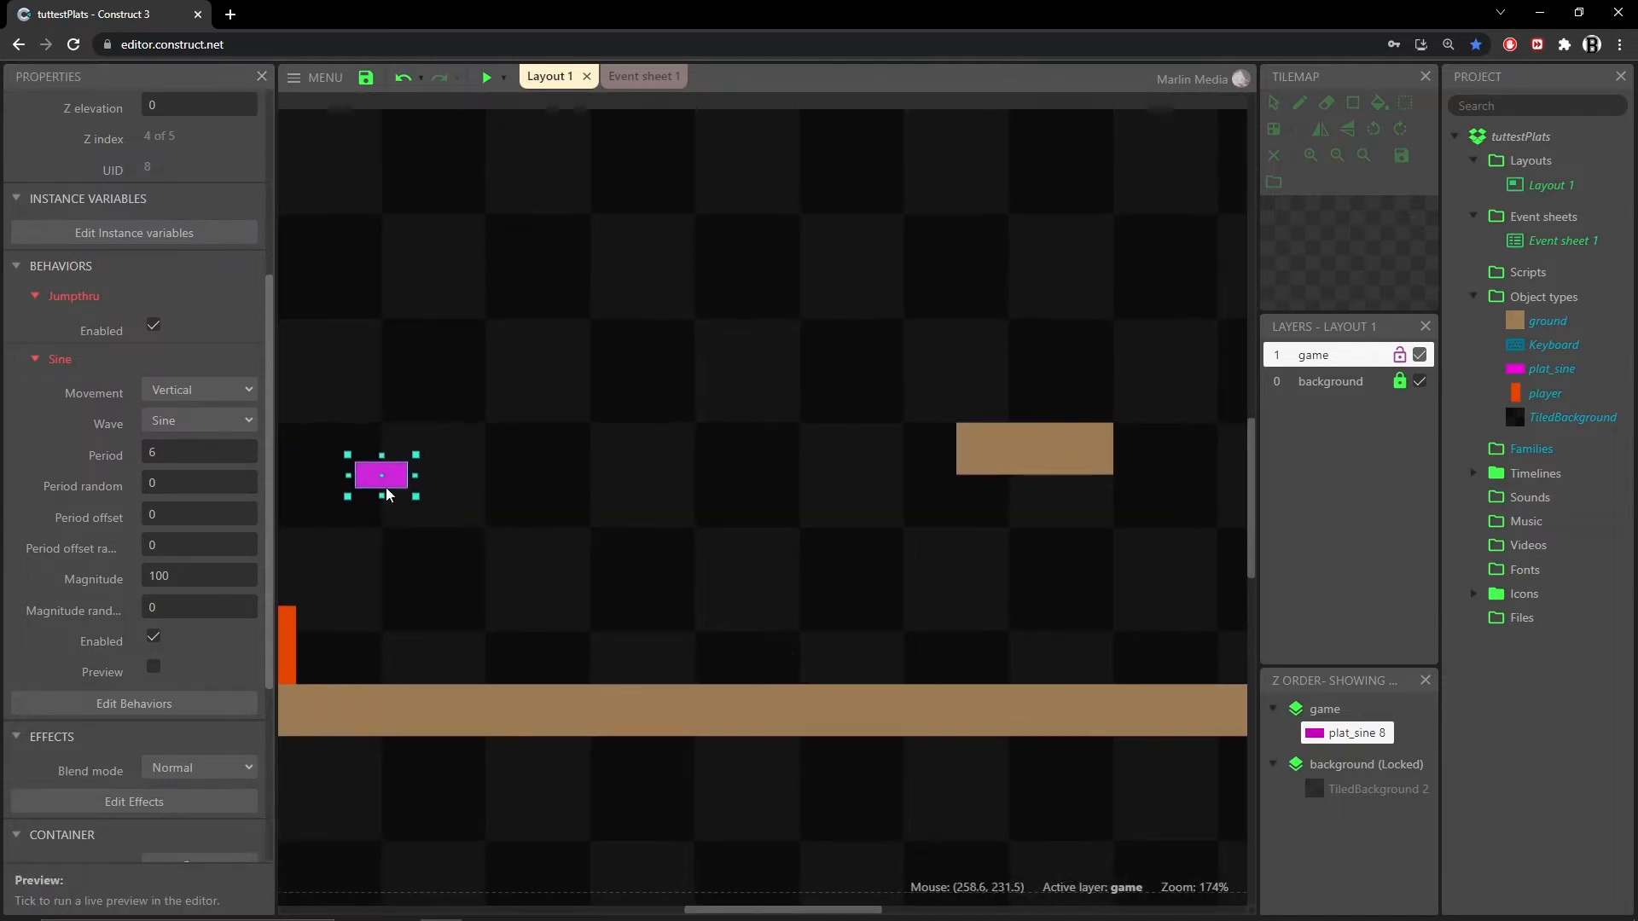
pyautogui.moveTo(387, 493); pyautogui.dragTo(847, 499)
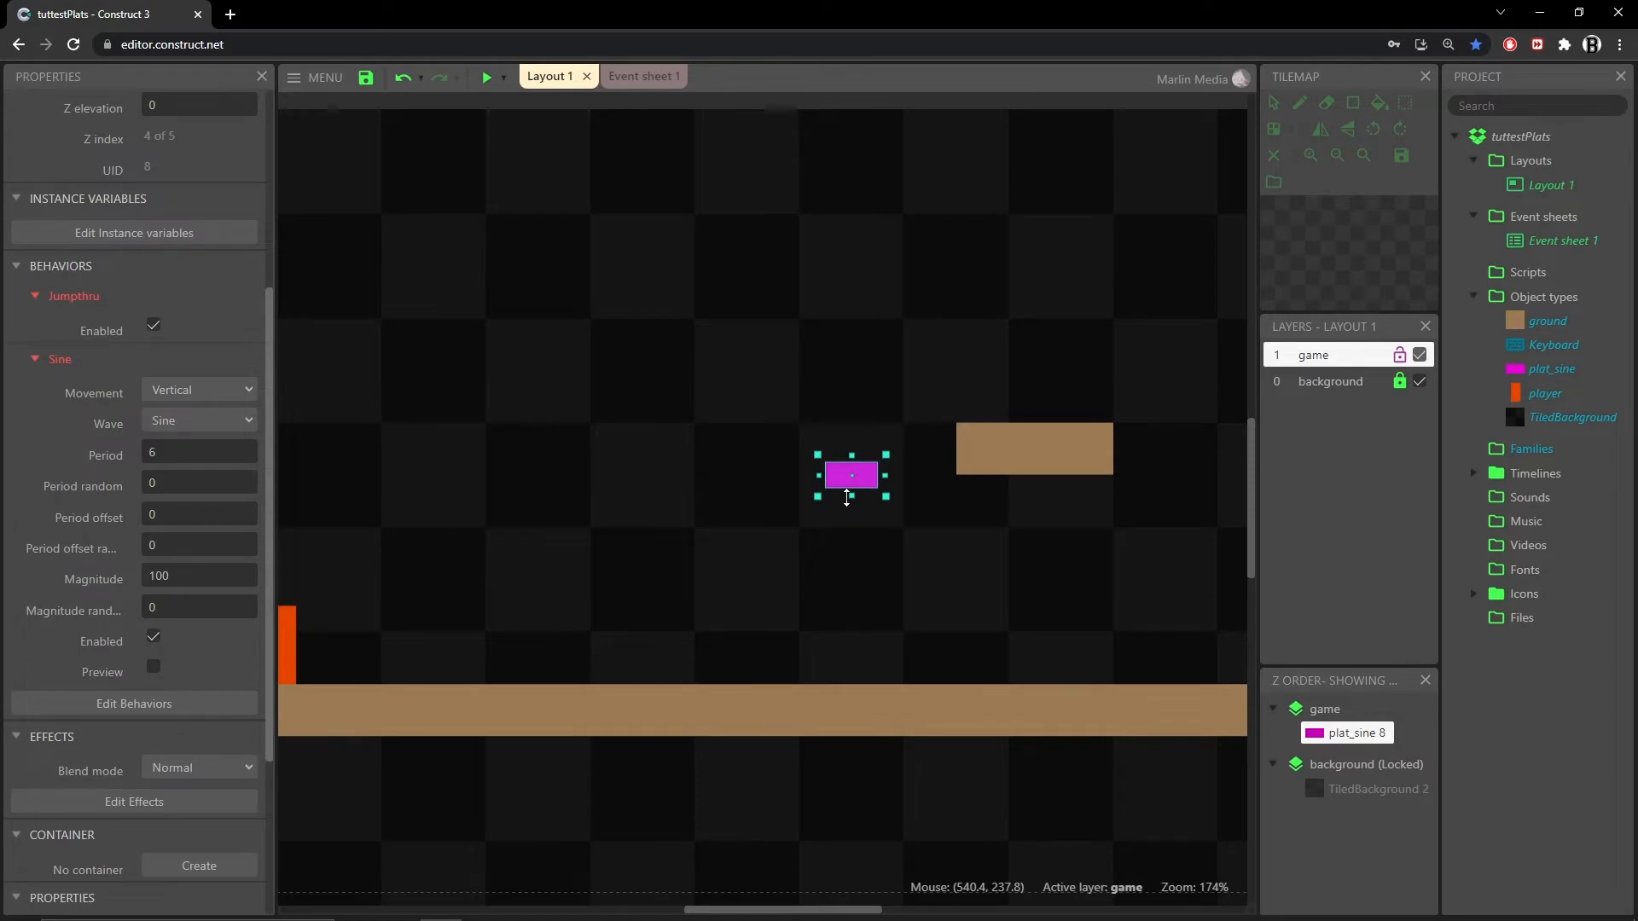
# Step: Run the layout preview and test jumping the player onto the moving plat_sine and neighbouring ground platforms, and close the preview
pyautogui.moveTo(909, 581); pyautogui.dragTo(937, 579, button='middle')
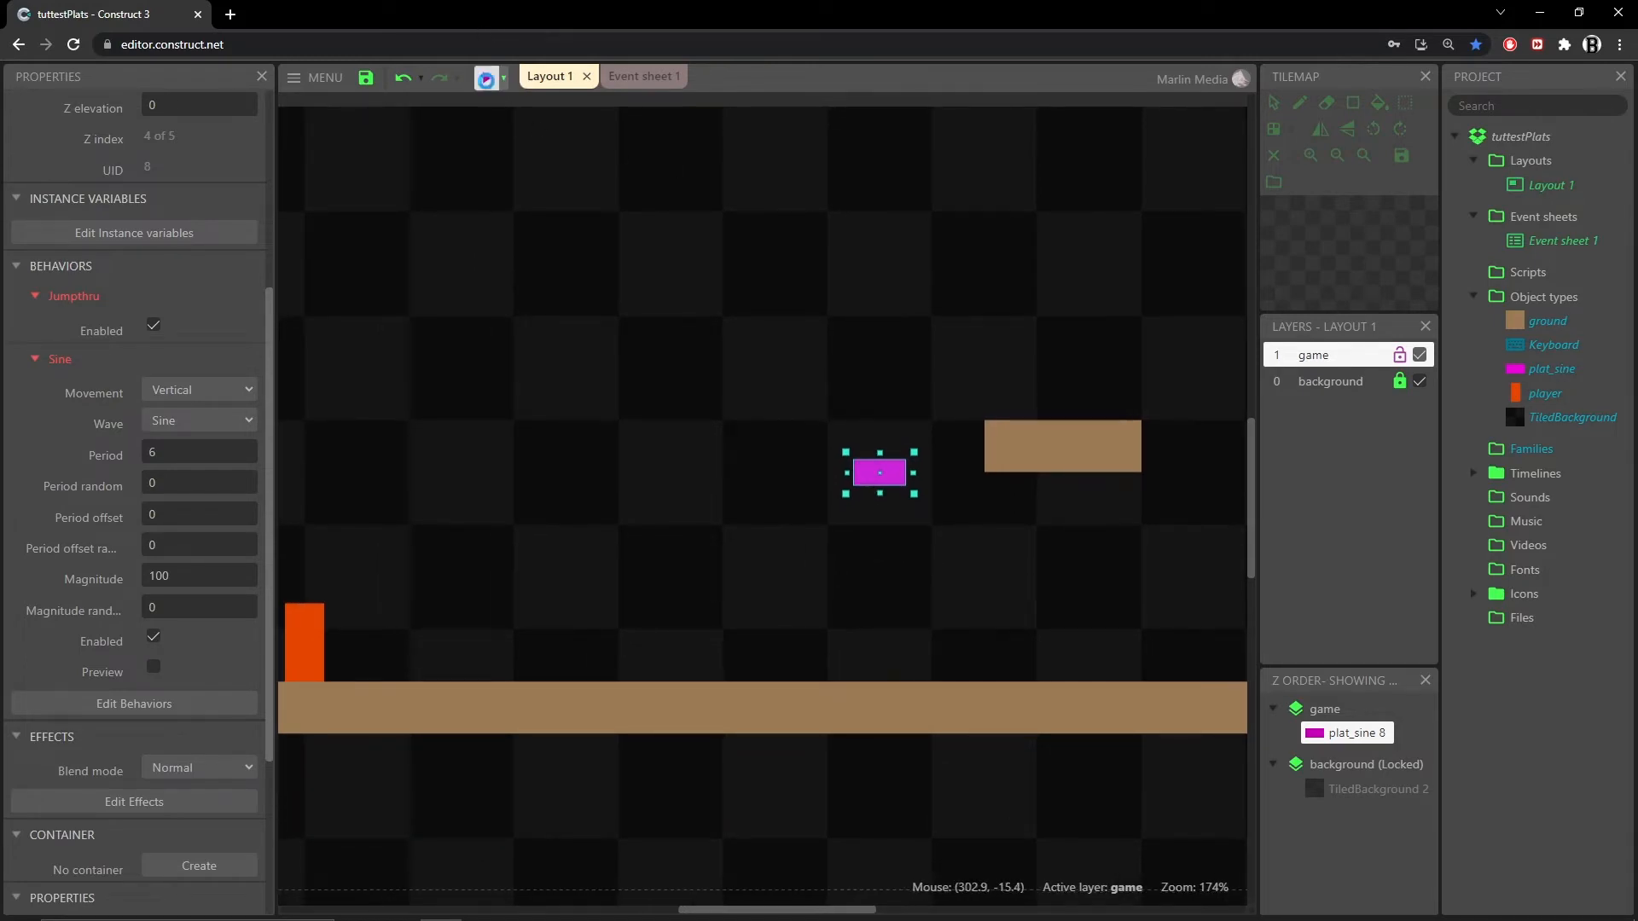
pyautogui.press('F5')
pyautogui.press('Right')
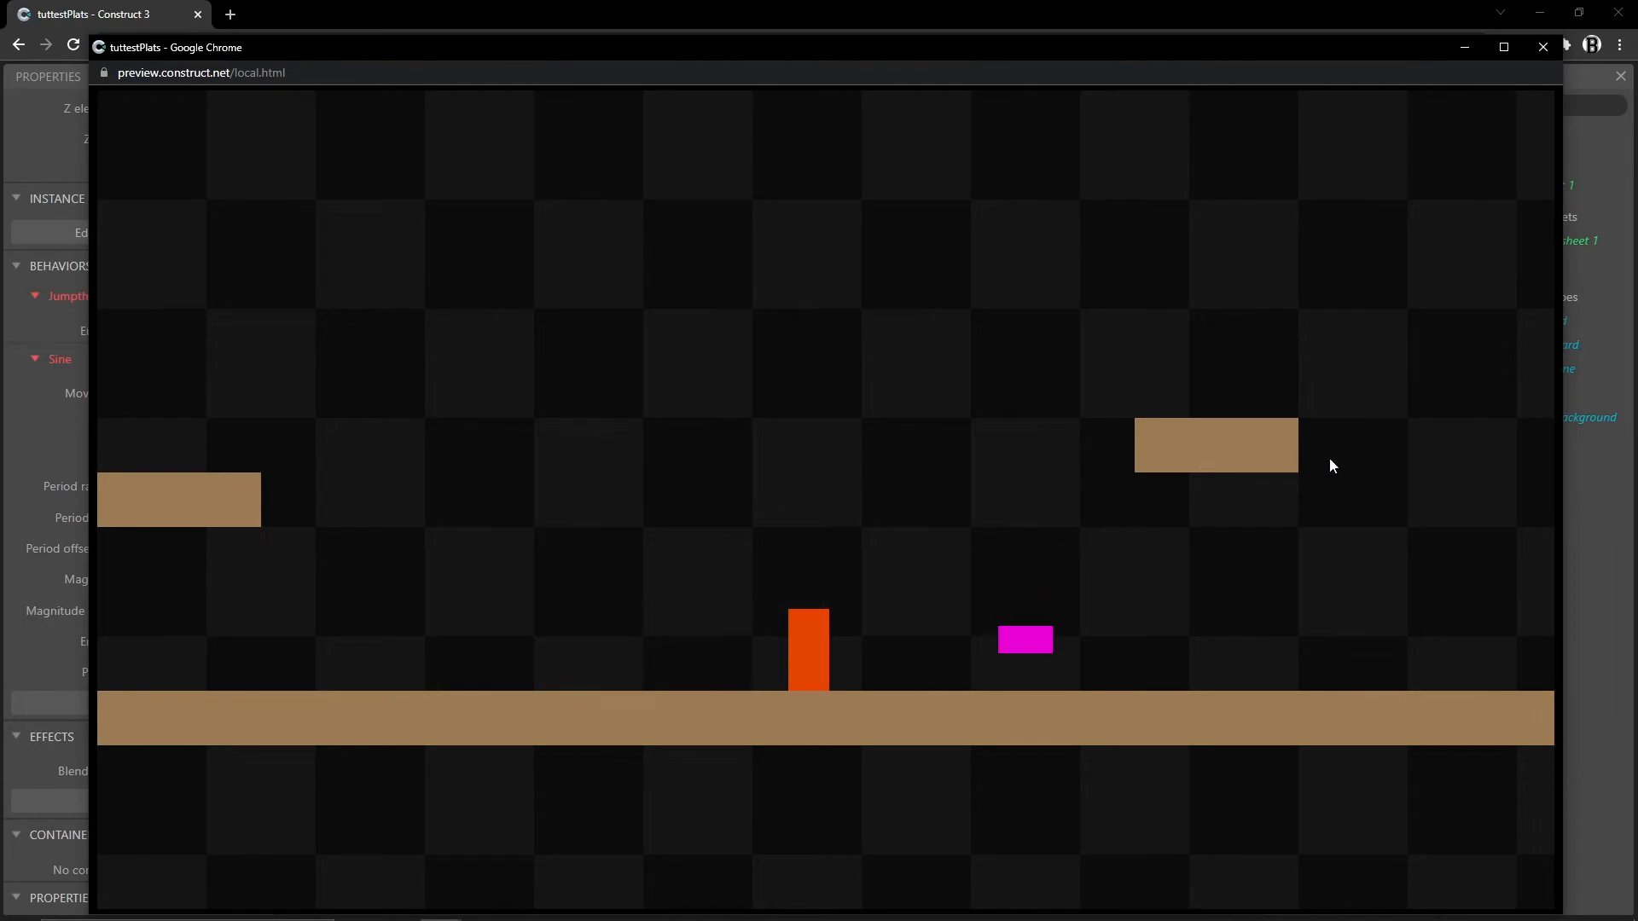
pyautogui.press('Up')
pyautogui.press('Up')
pyautogui.press('Left')
pyautogui.press('Right')
pyautogui.press('Up')
pyautogui.press('Left')
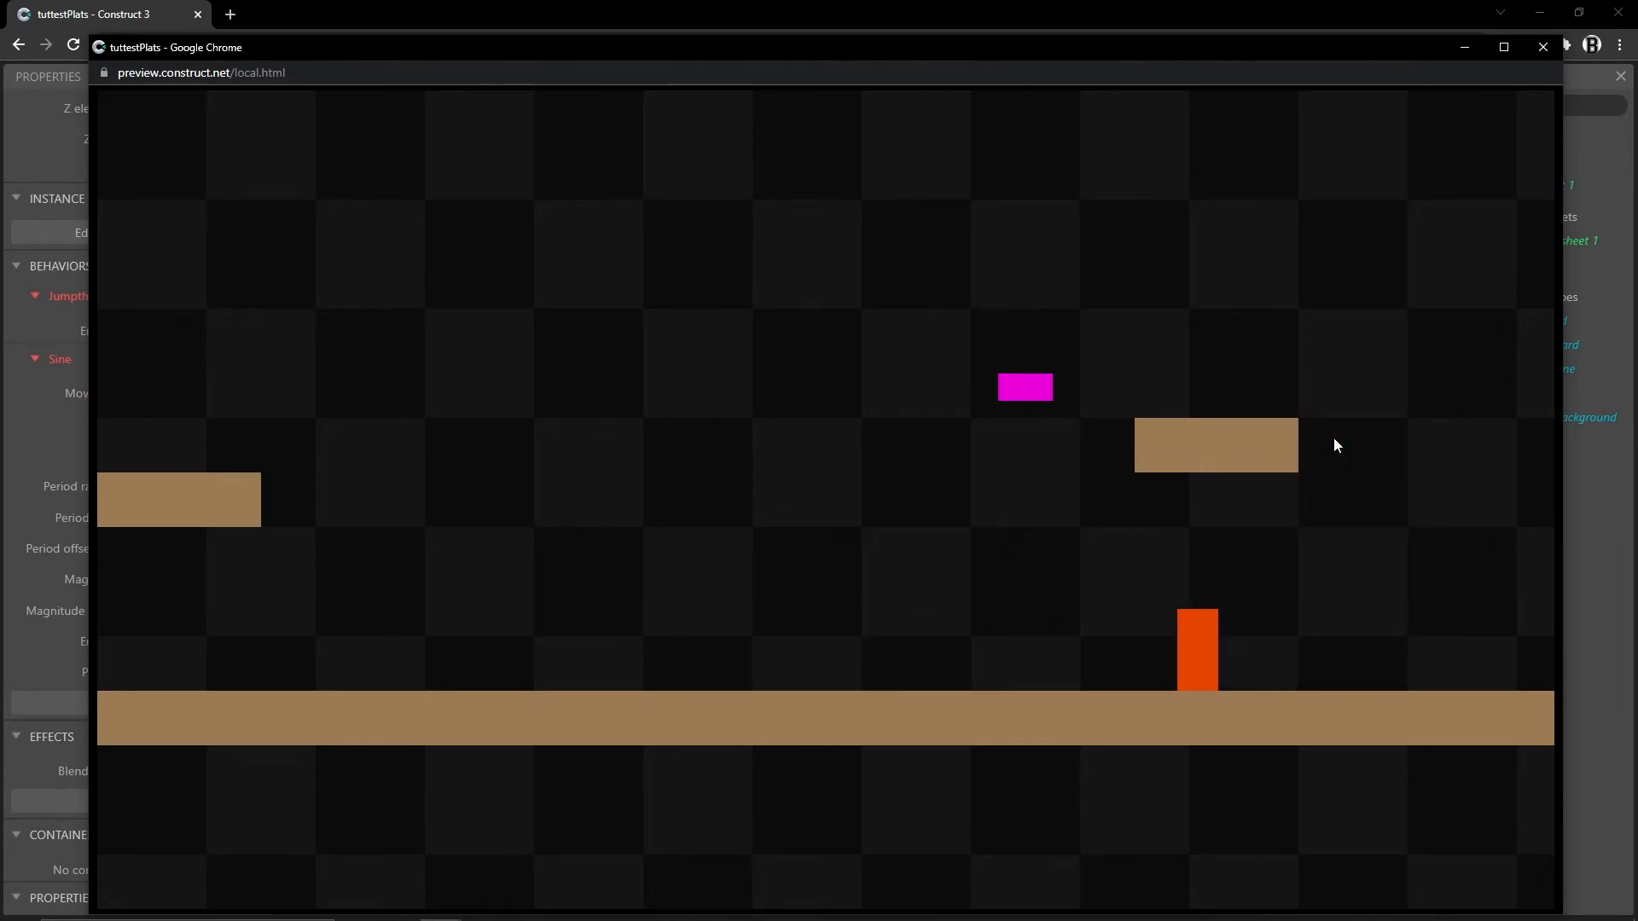
pyautogui.press('Up')
pyautogui.press('Left')
pyautogui.press('Up')
pyautogui.press('Up')
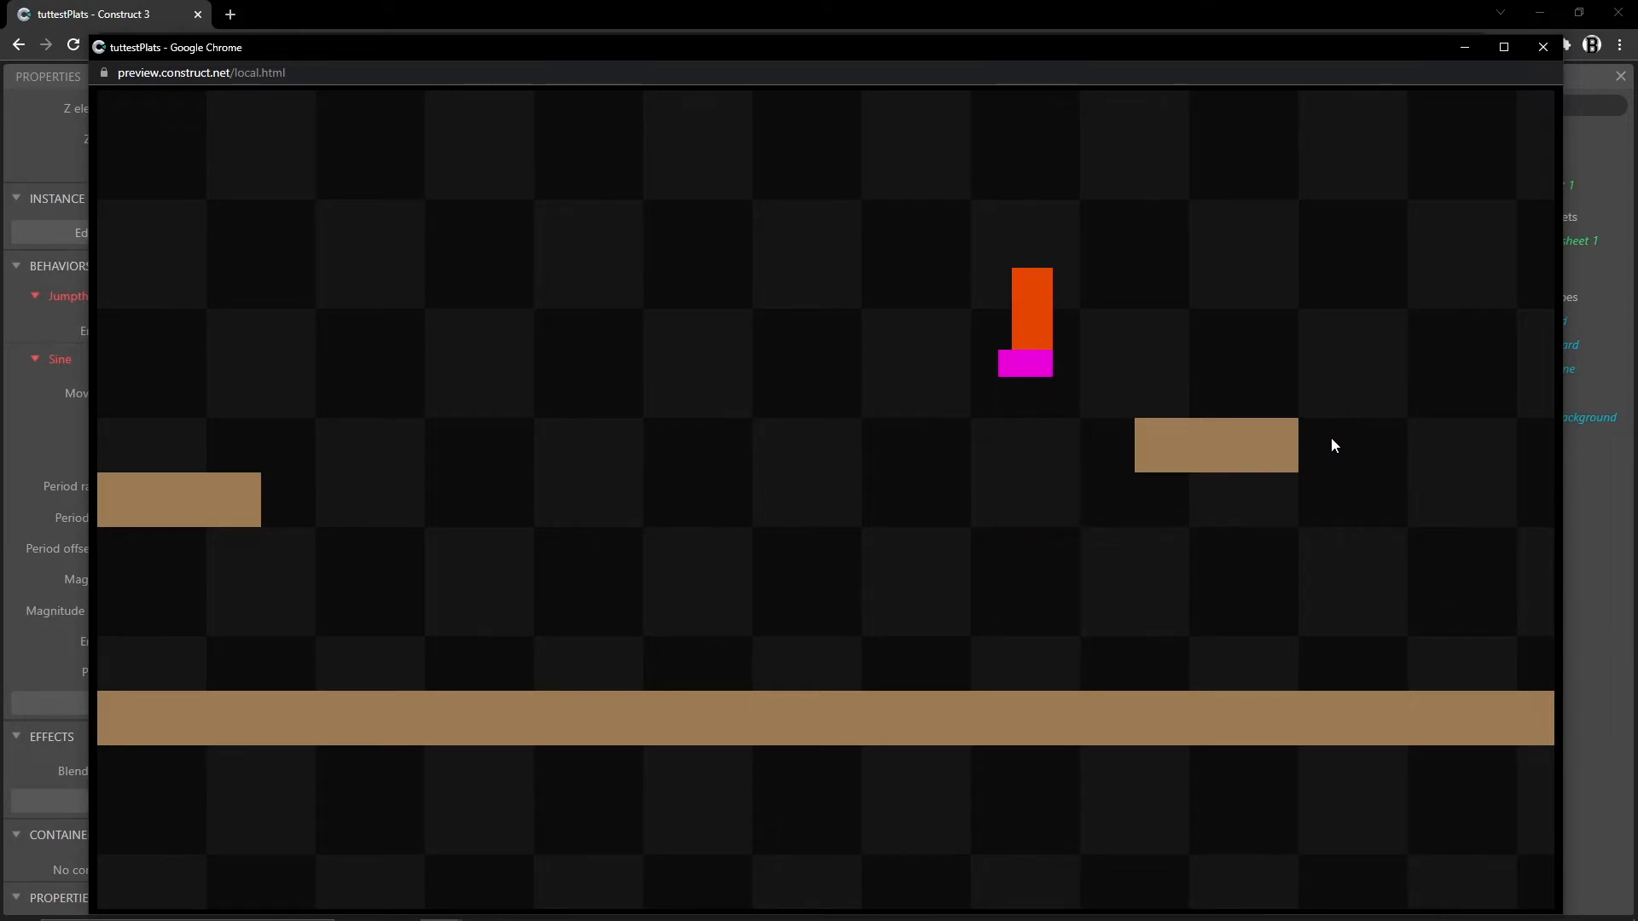
pyautogui.press('Up')
pyautogui.press('Right')
pyautogui.press('Up')
pyautogui.press('Left')
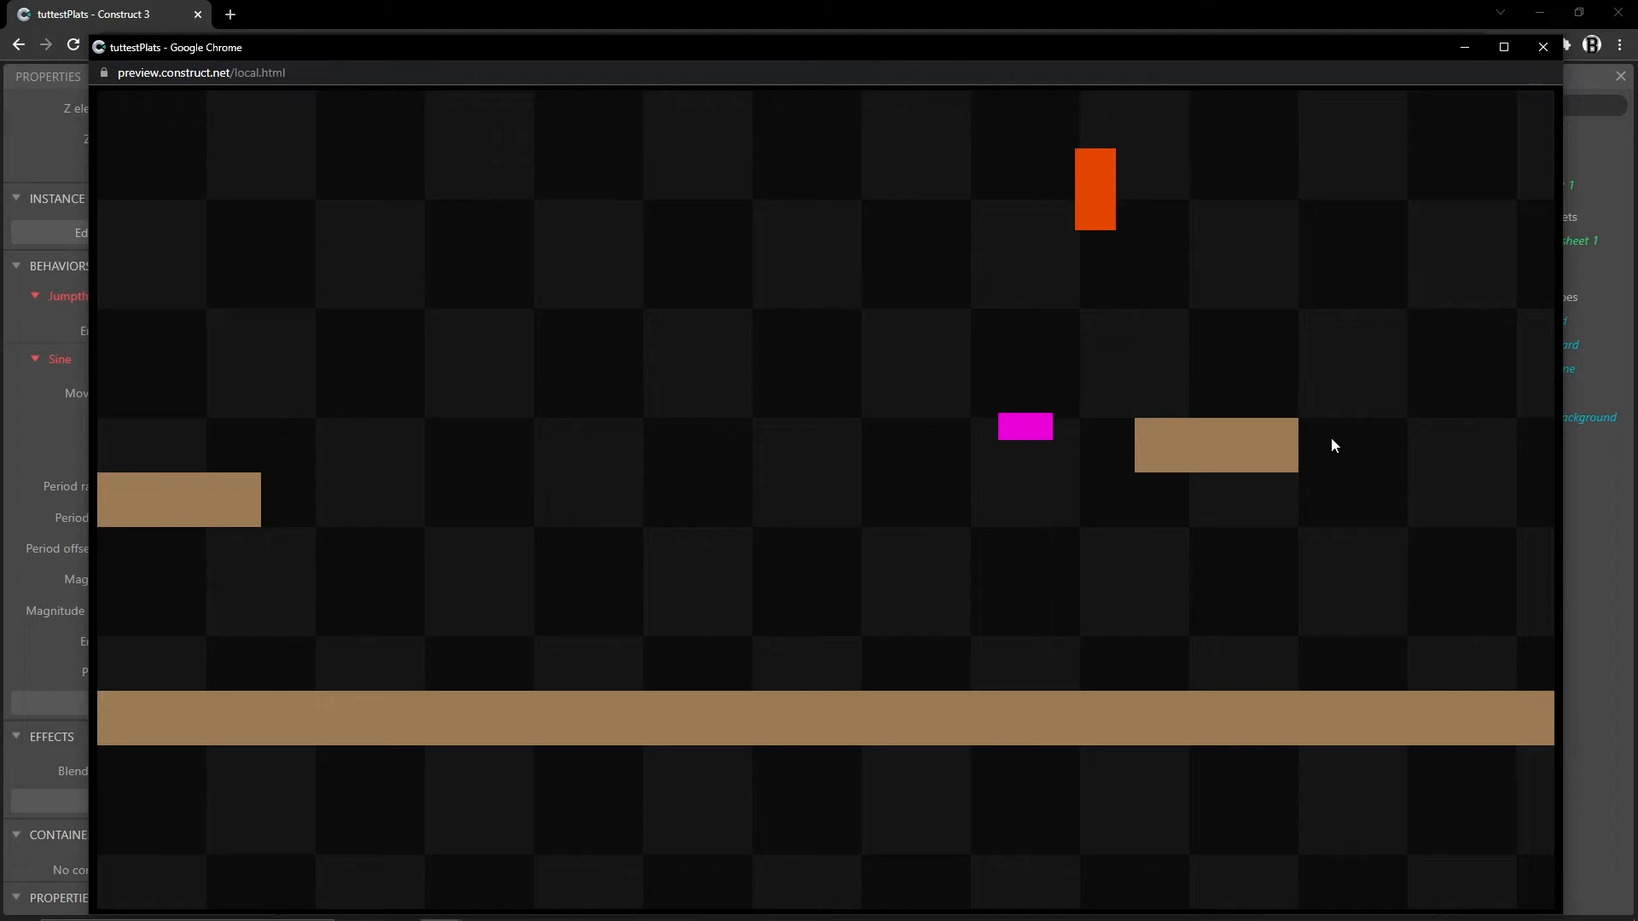
pyautogui.press('Up')
pyautogui.press('Up')
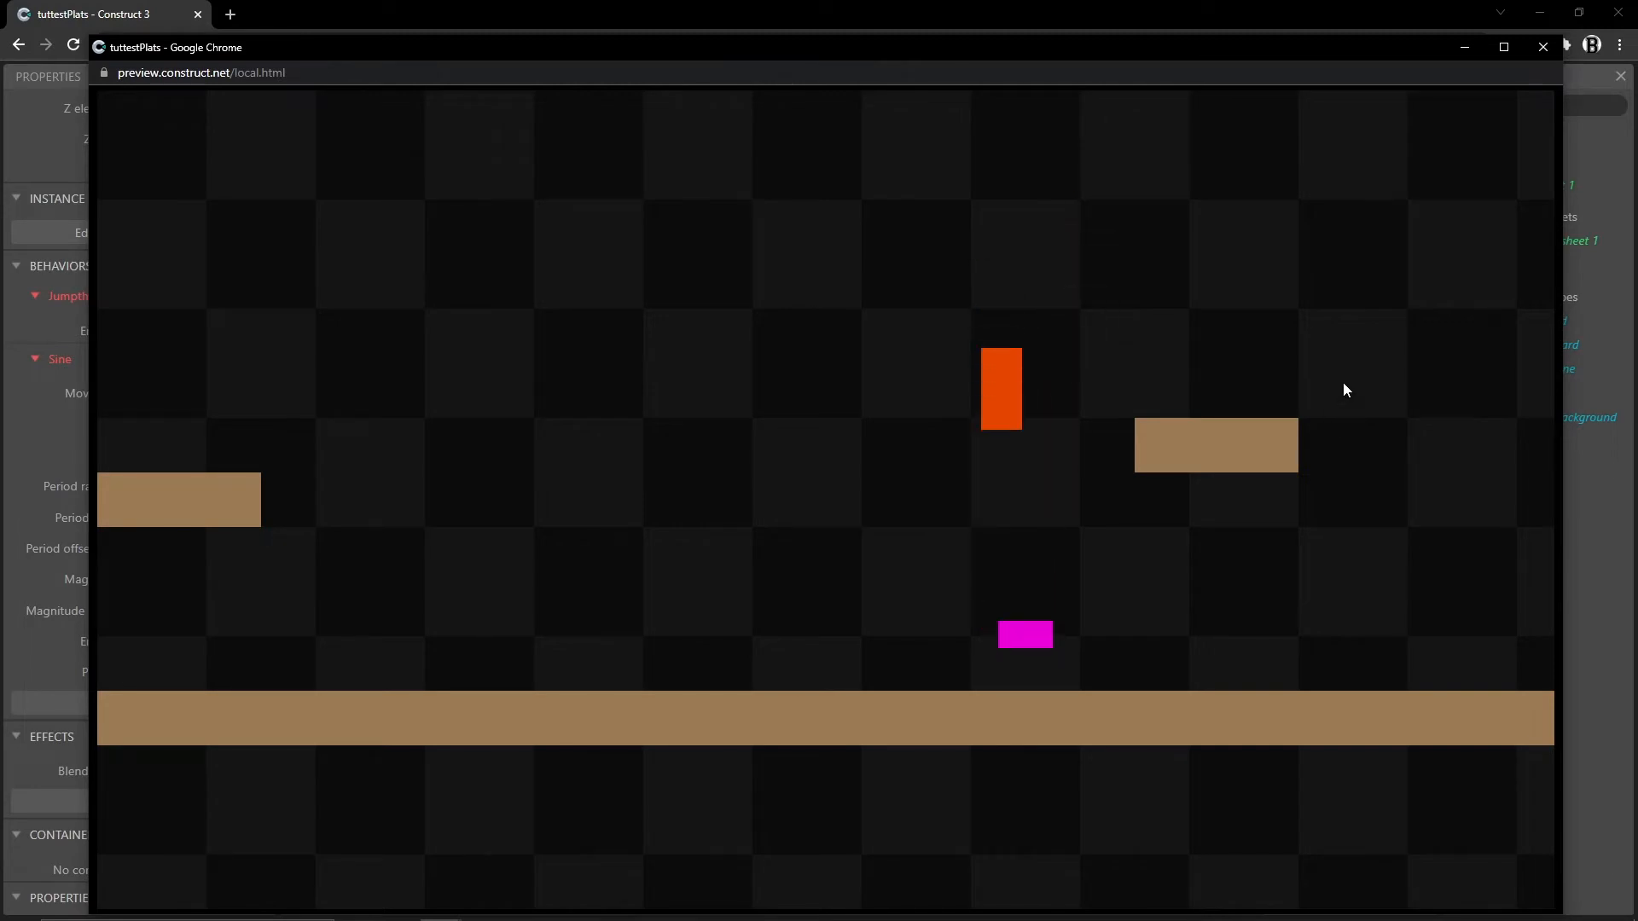
pyautogui.press('Up')
pyautogui.press('Right')
pyautogui.press('Up')
pyautogui.press('Left')
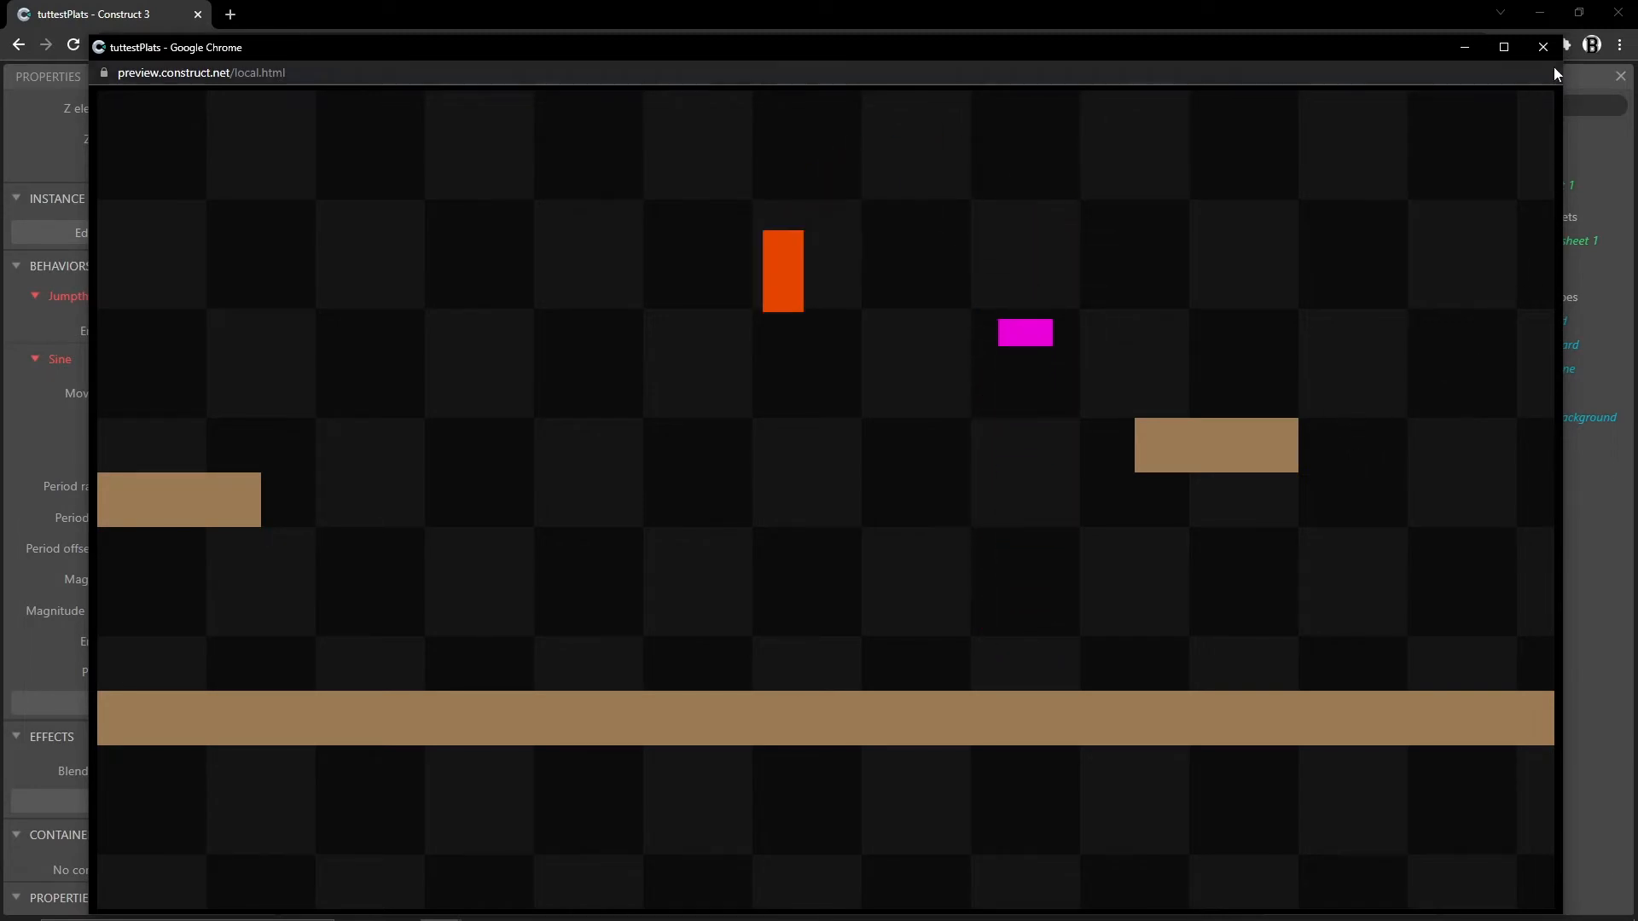
pyautogui.click(1544, 47)
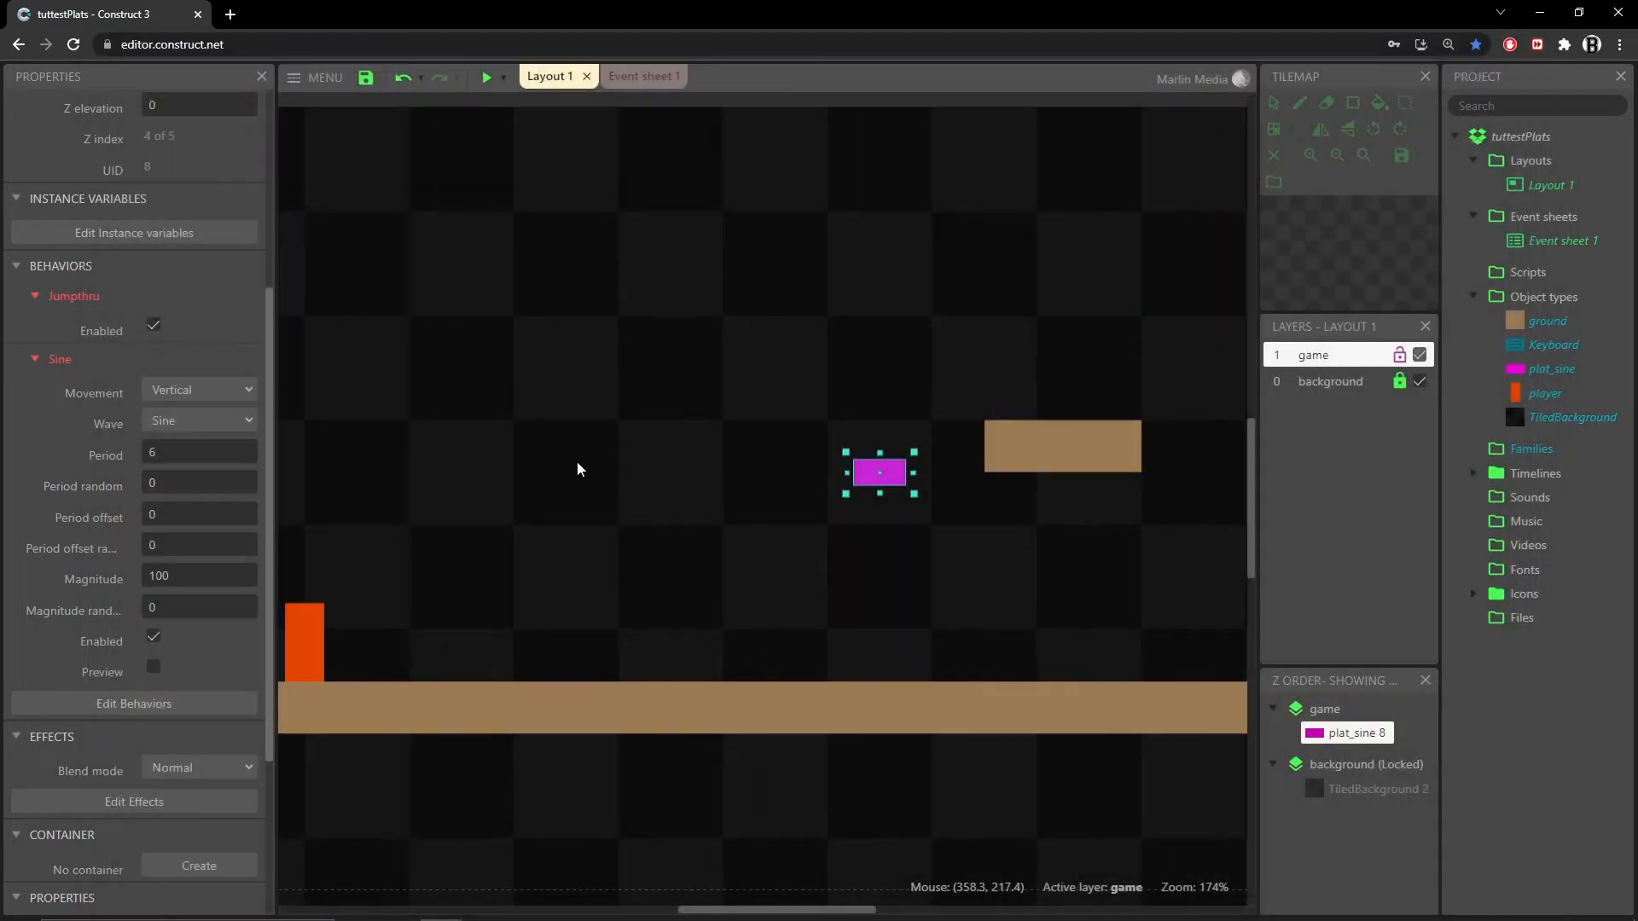
# Step: Duplicate plat_sine at the same height, placing the copy near the ground platform on the opposite side, slightly beyond the player
pyautogui.keyDown('ctrl'); pyautogui.scroll(-5, 569, 459); pyautogui.keyUp('ctrl')
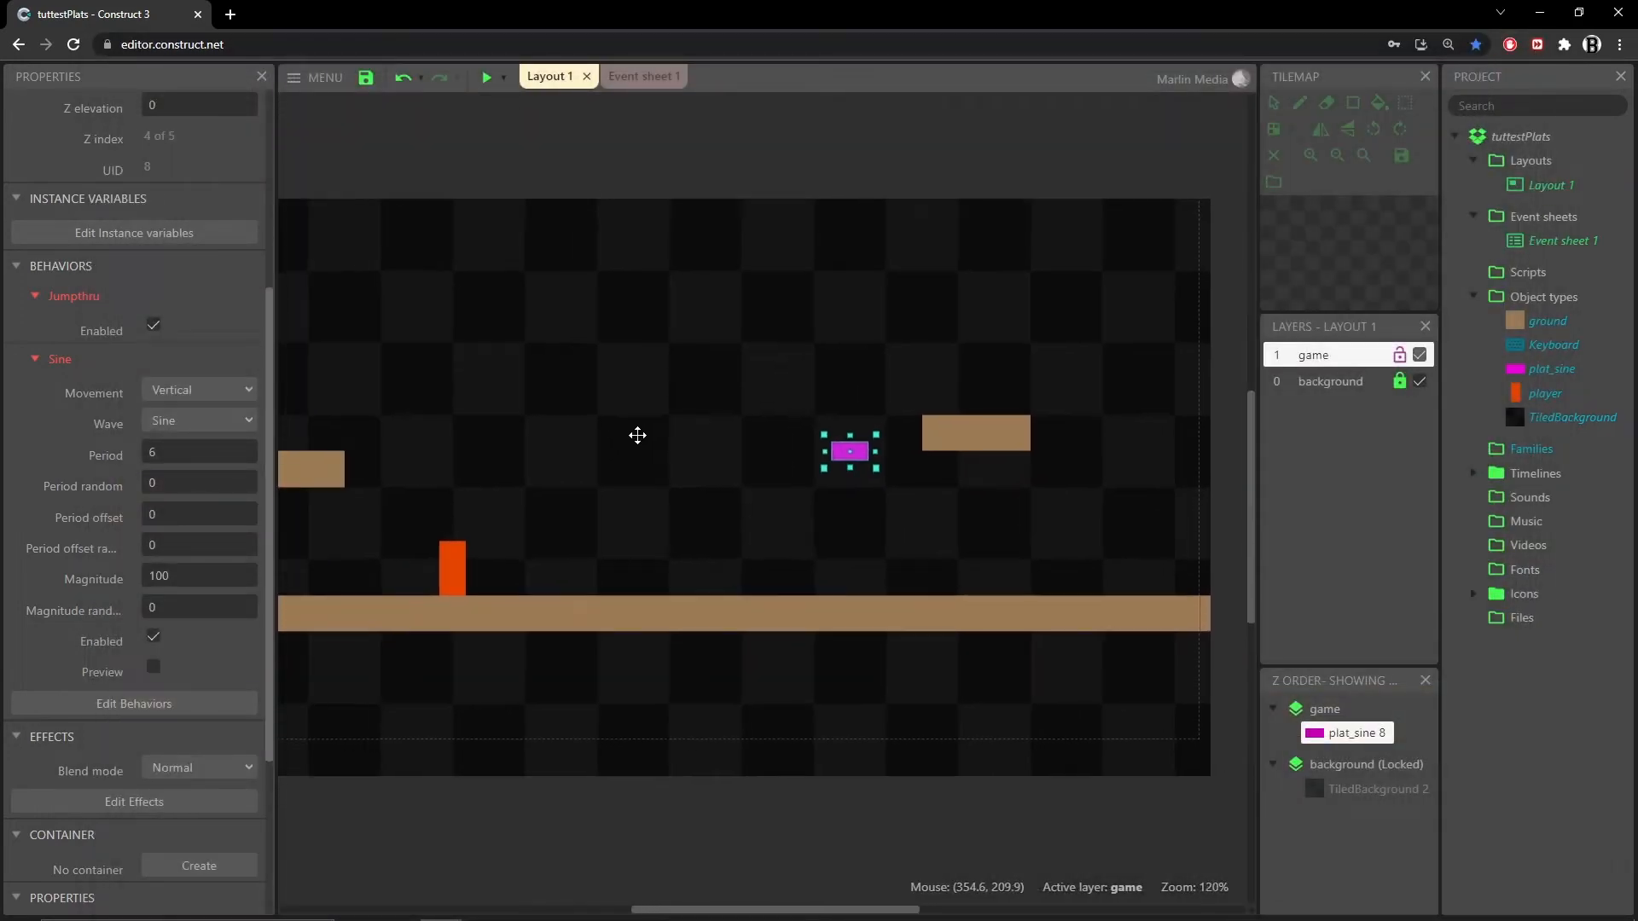
pyautogui.keyDown('ctrl'); pyautogui.scroll(-1, 661, 428); pyautogui.keyUp('ctrl')
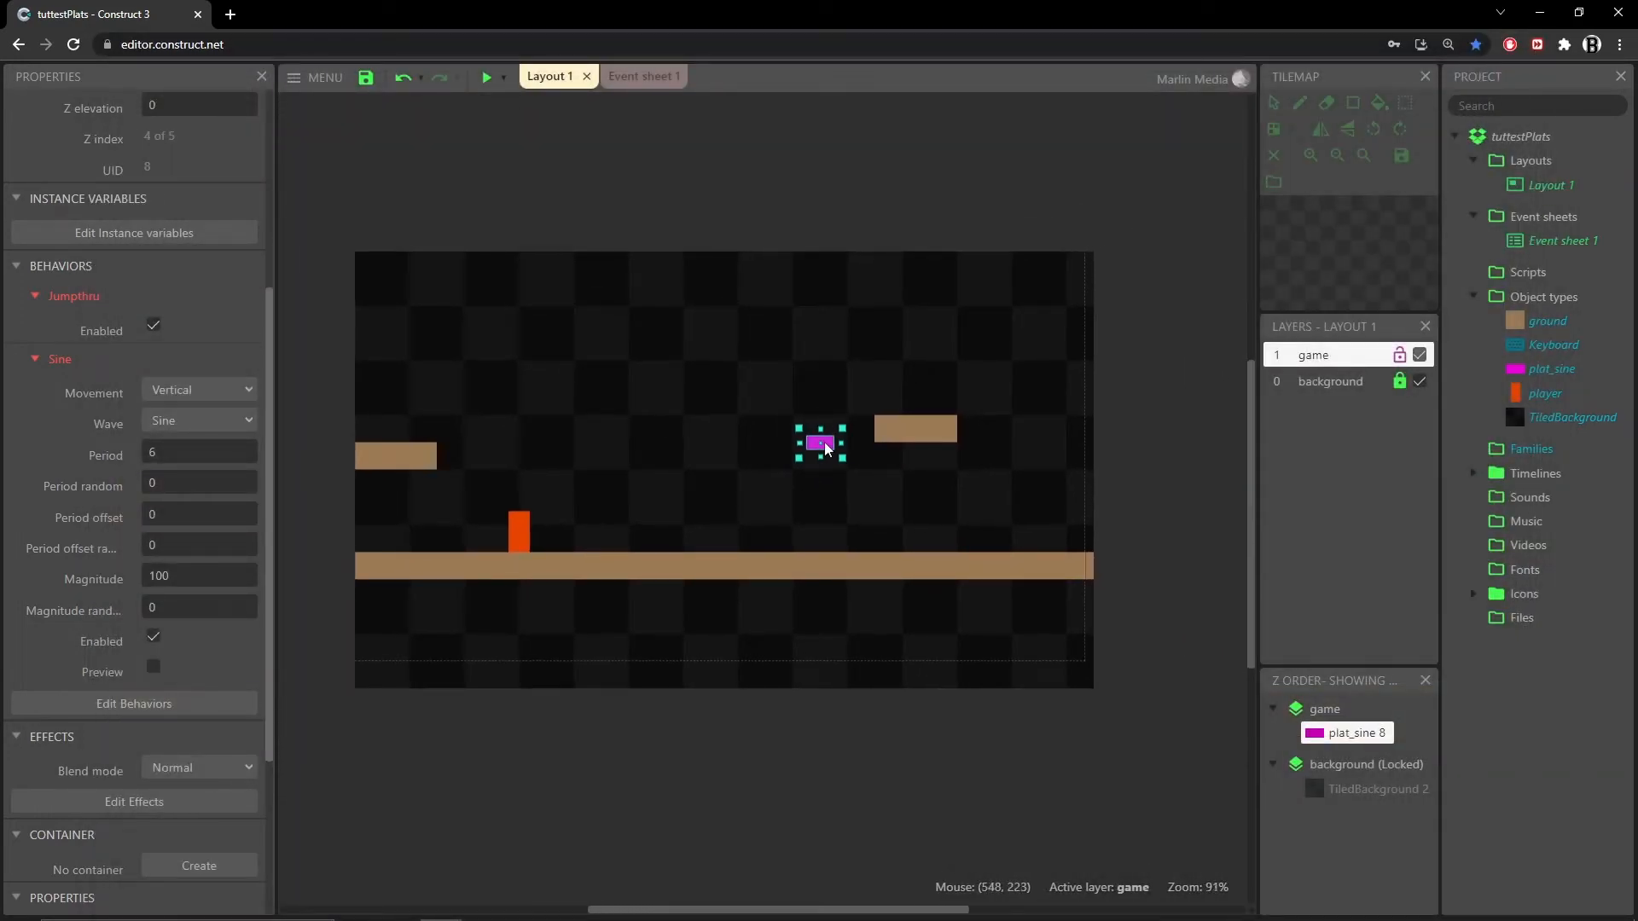
pyautogui.keyDown('ctrl'); pyautogui.moveTo(820, 443); pyautogui.dragTo(576, 444); pyautogui.keyUp('ctrl')
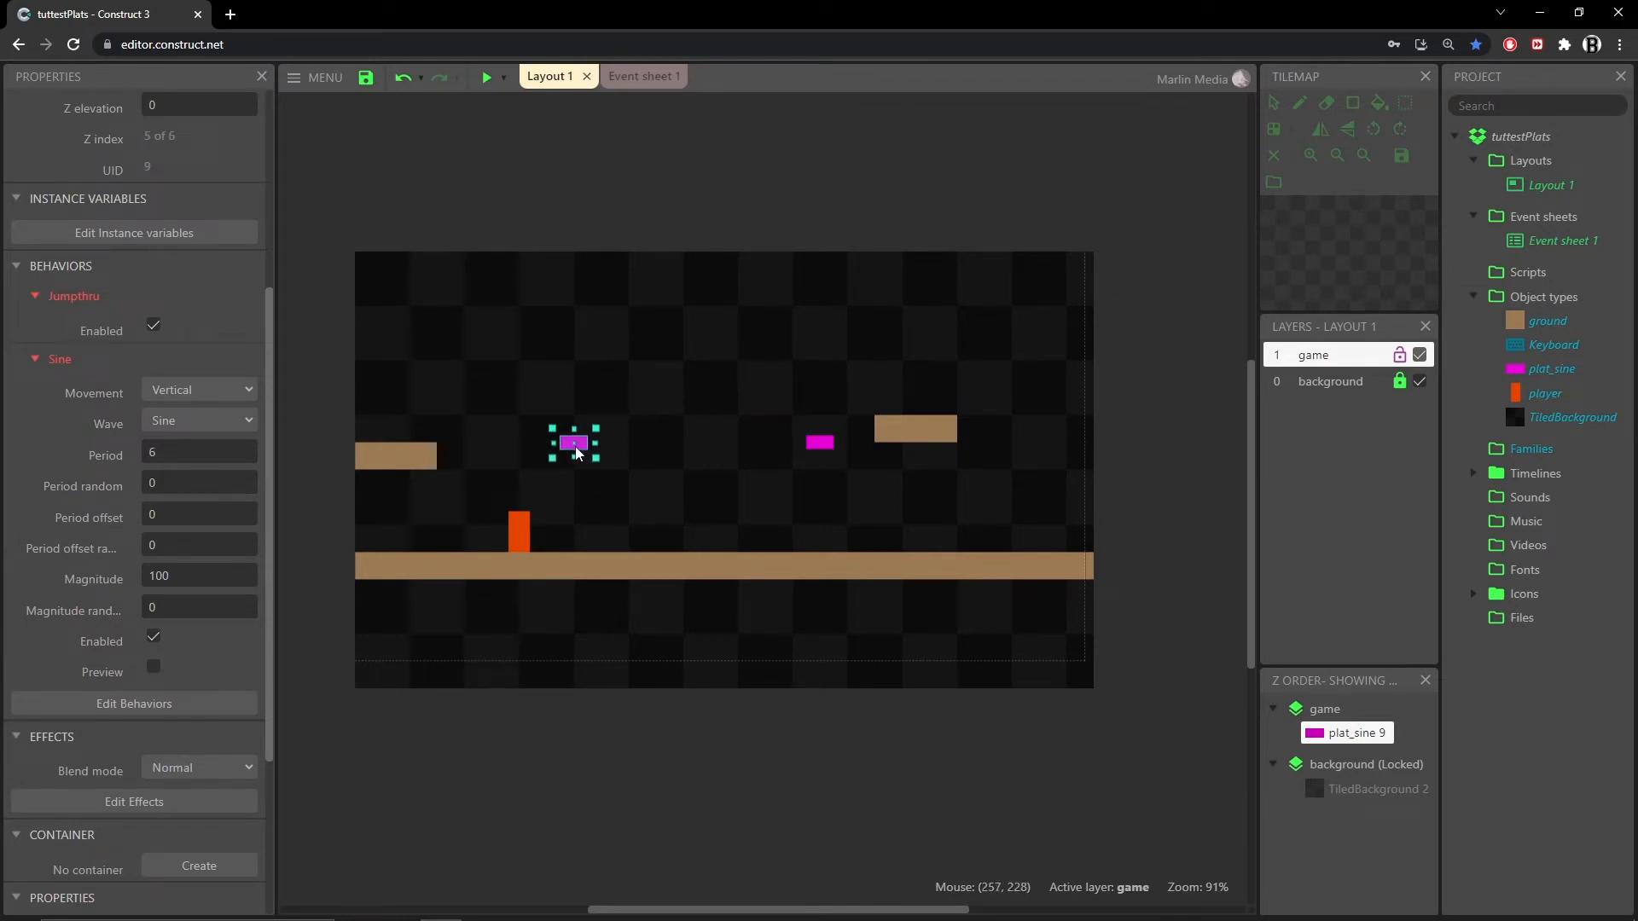
# Step: Set the copy's Sine movement to Horizontal and check both moving platforms in a layout preview
pyautogui.click(182, 392)
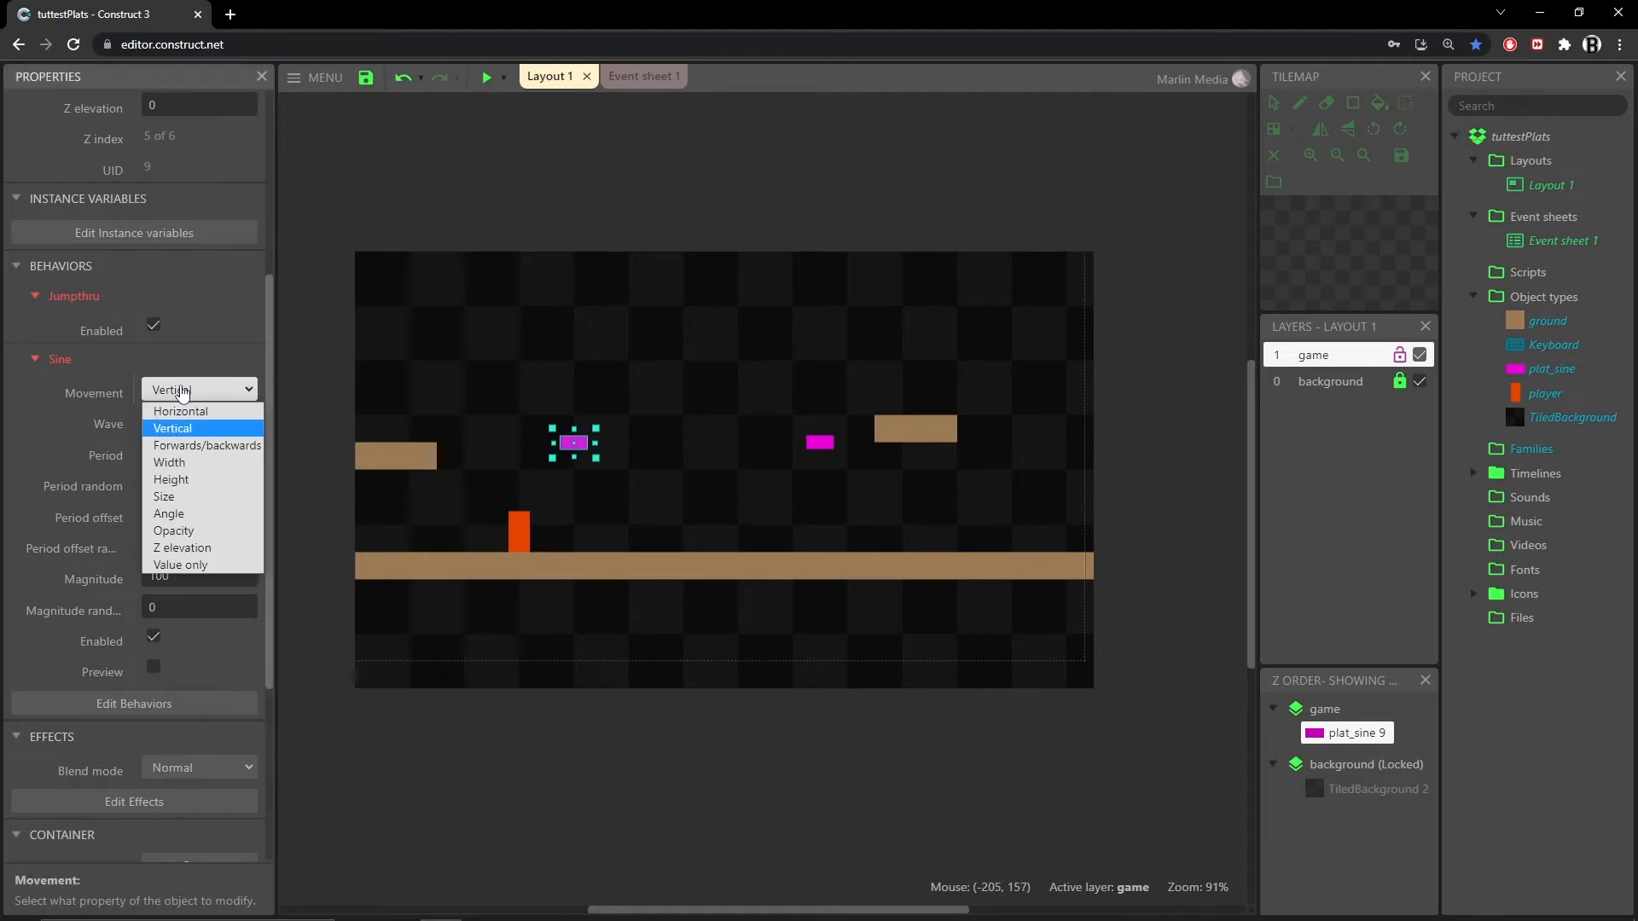
pyautogui.click(187, 412)
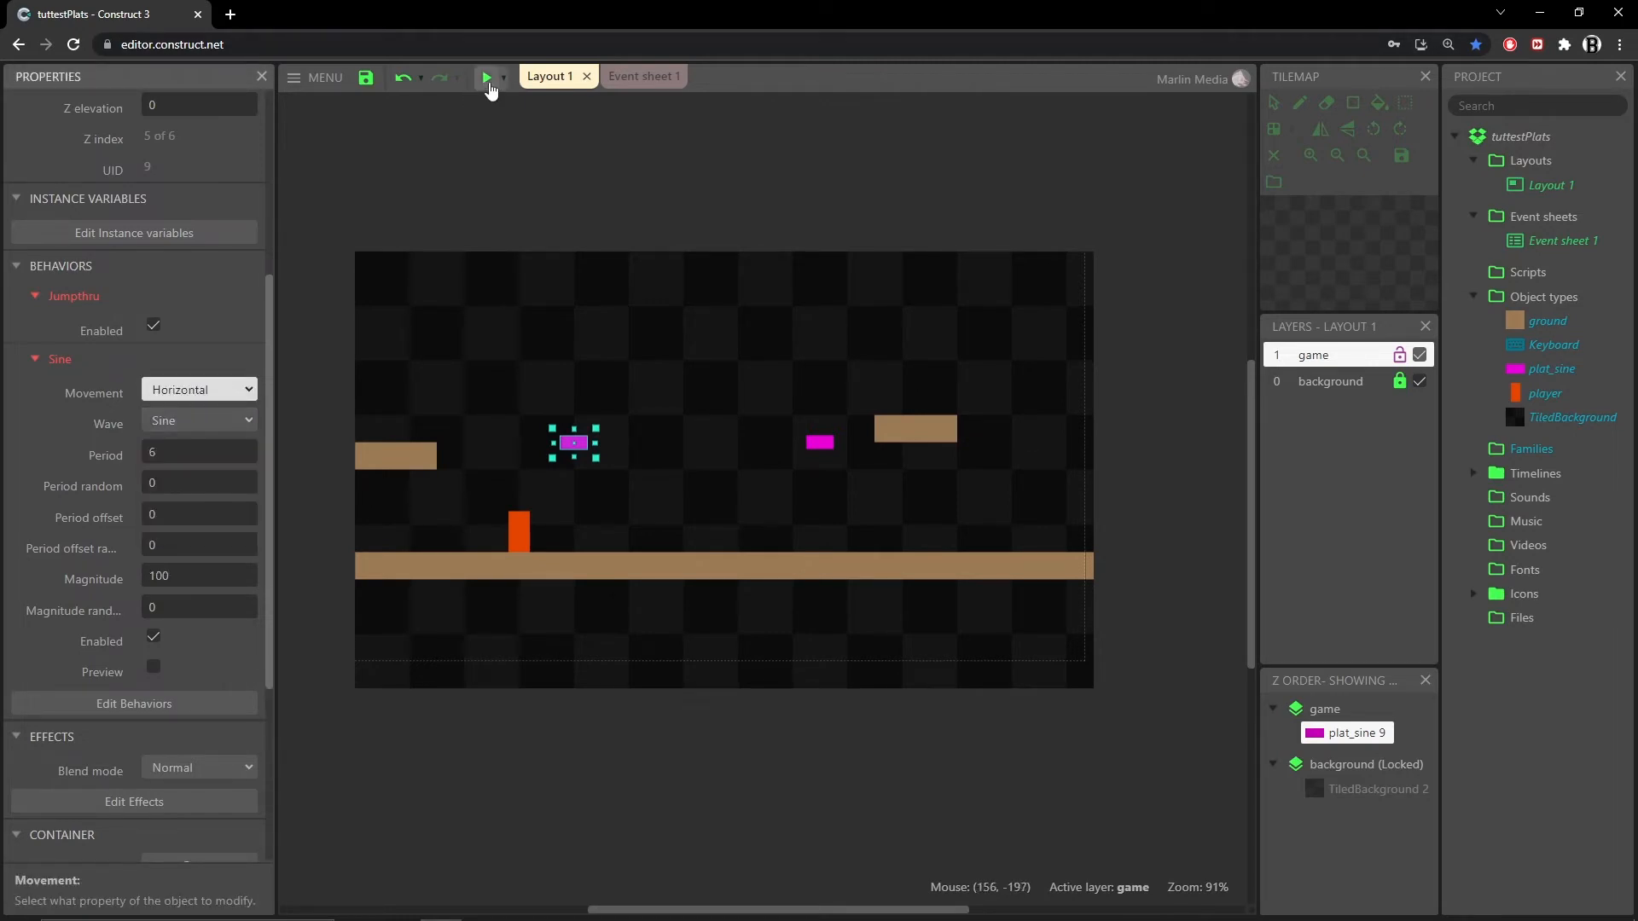
pyautogui.click(487, 78)
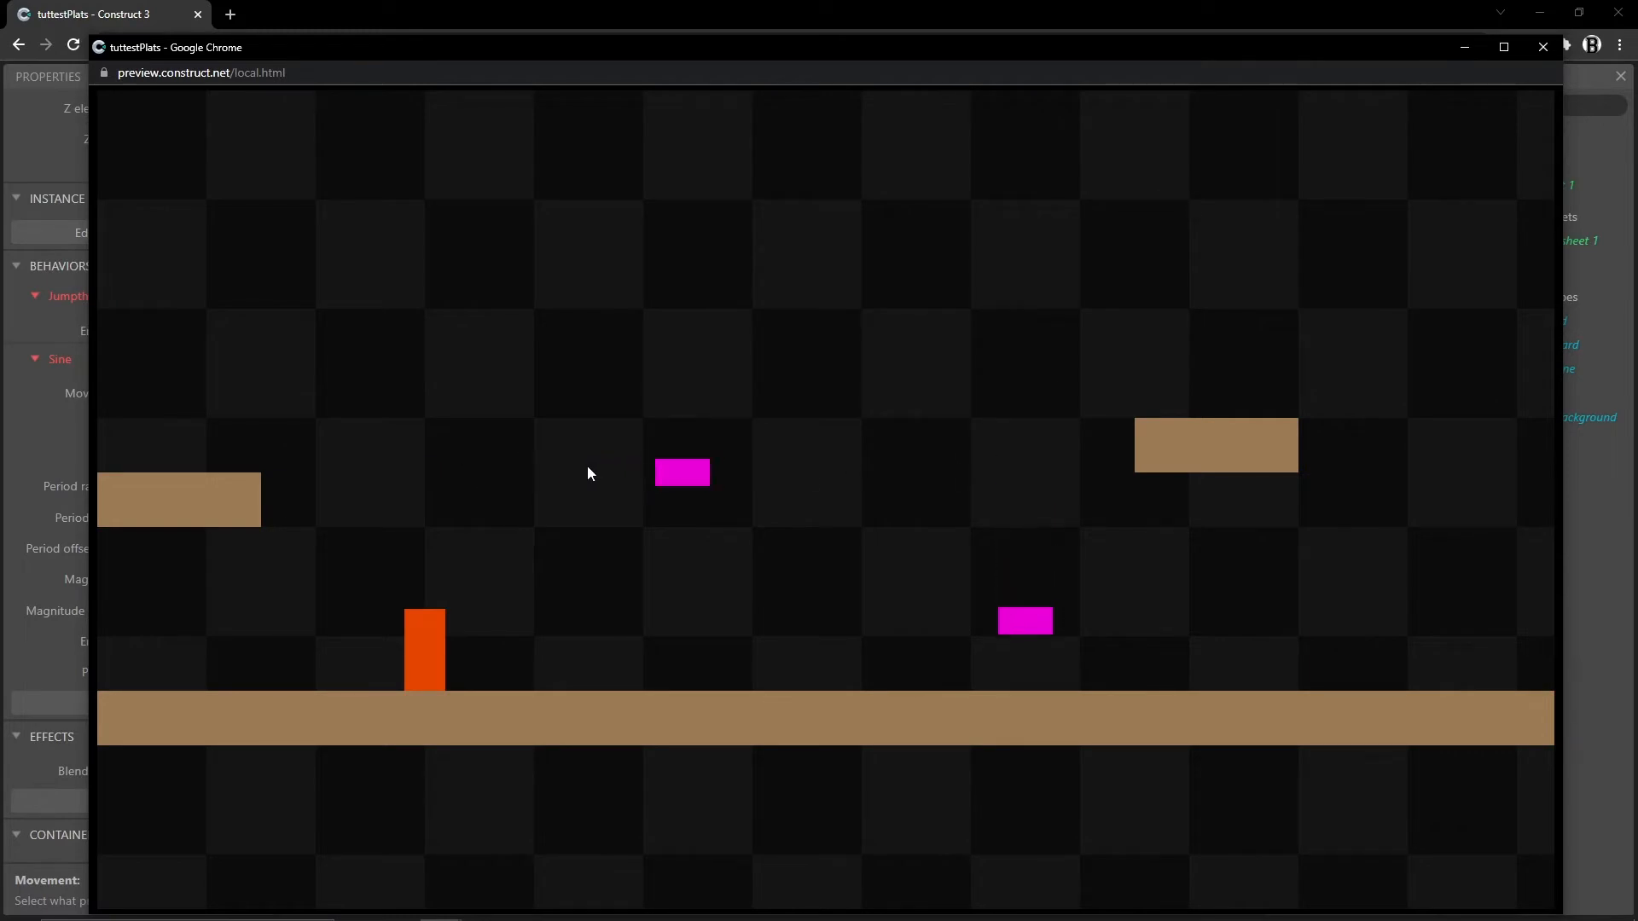
pyautogui.click(1541, 57)
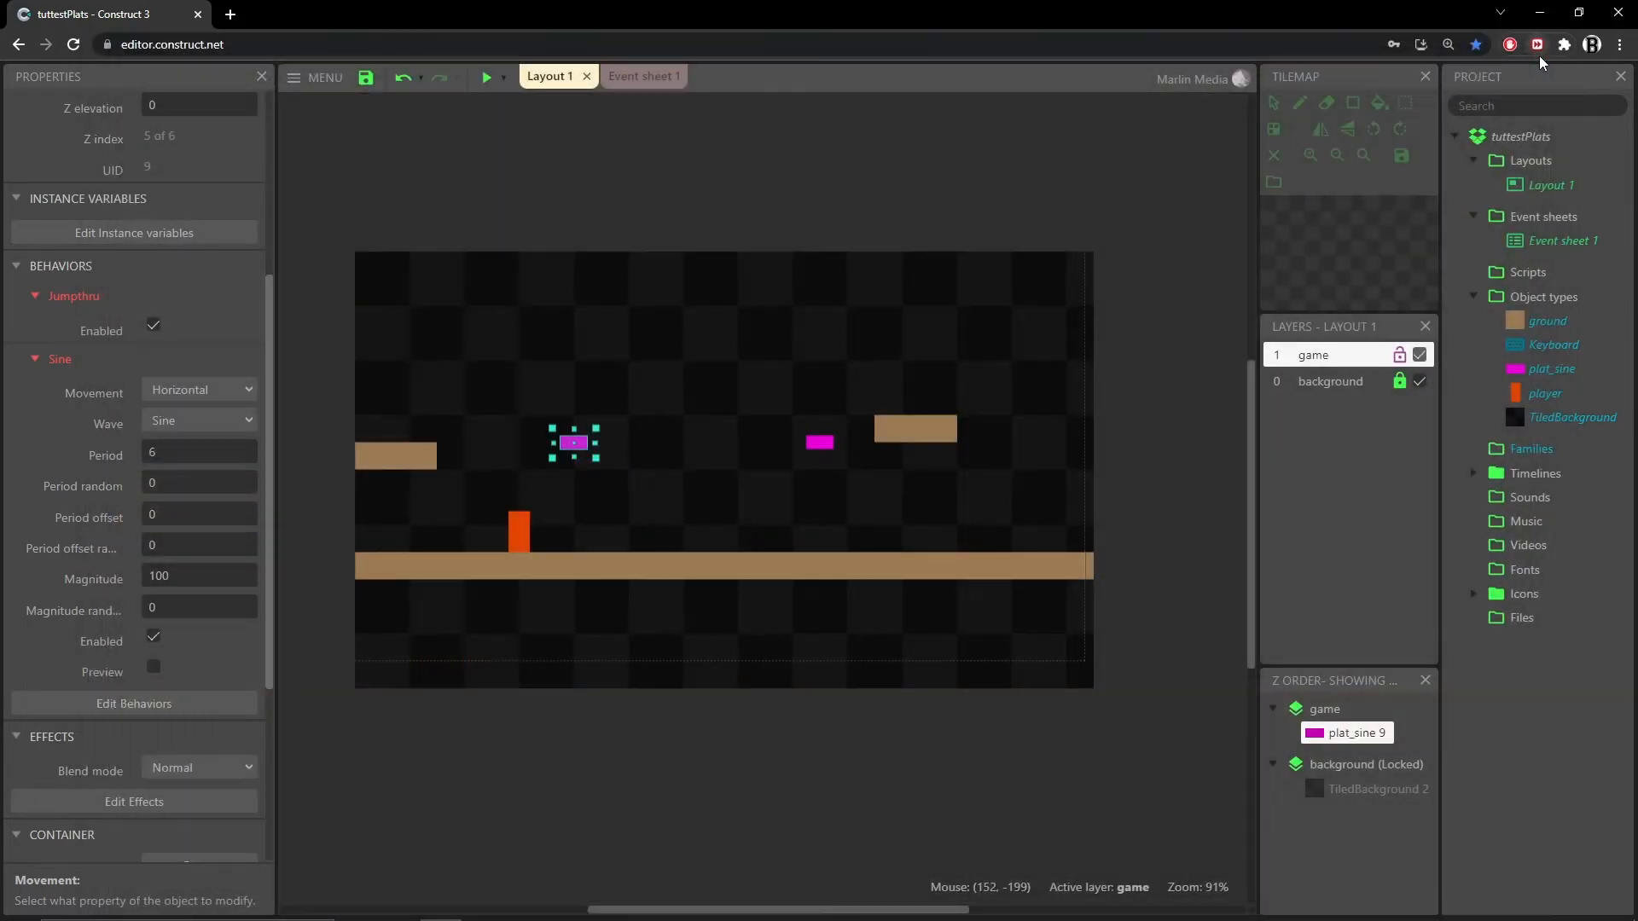
# Step: Examine the properties of the original plat_sine instance and those of all plat_sine instances selected together
pyautogui.click(820, 447)
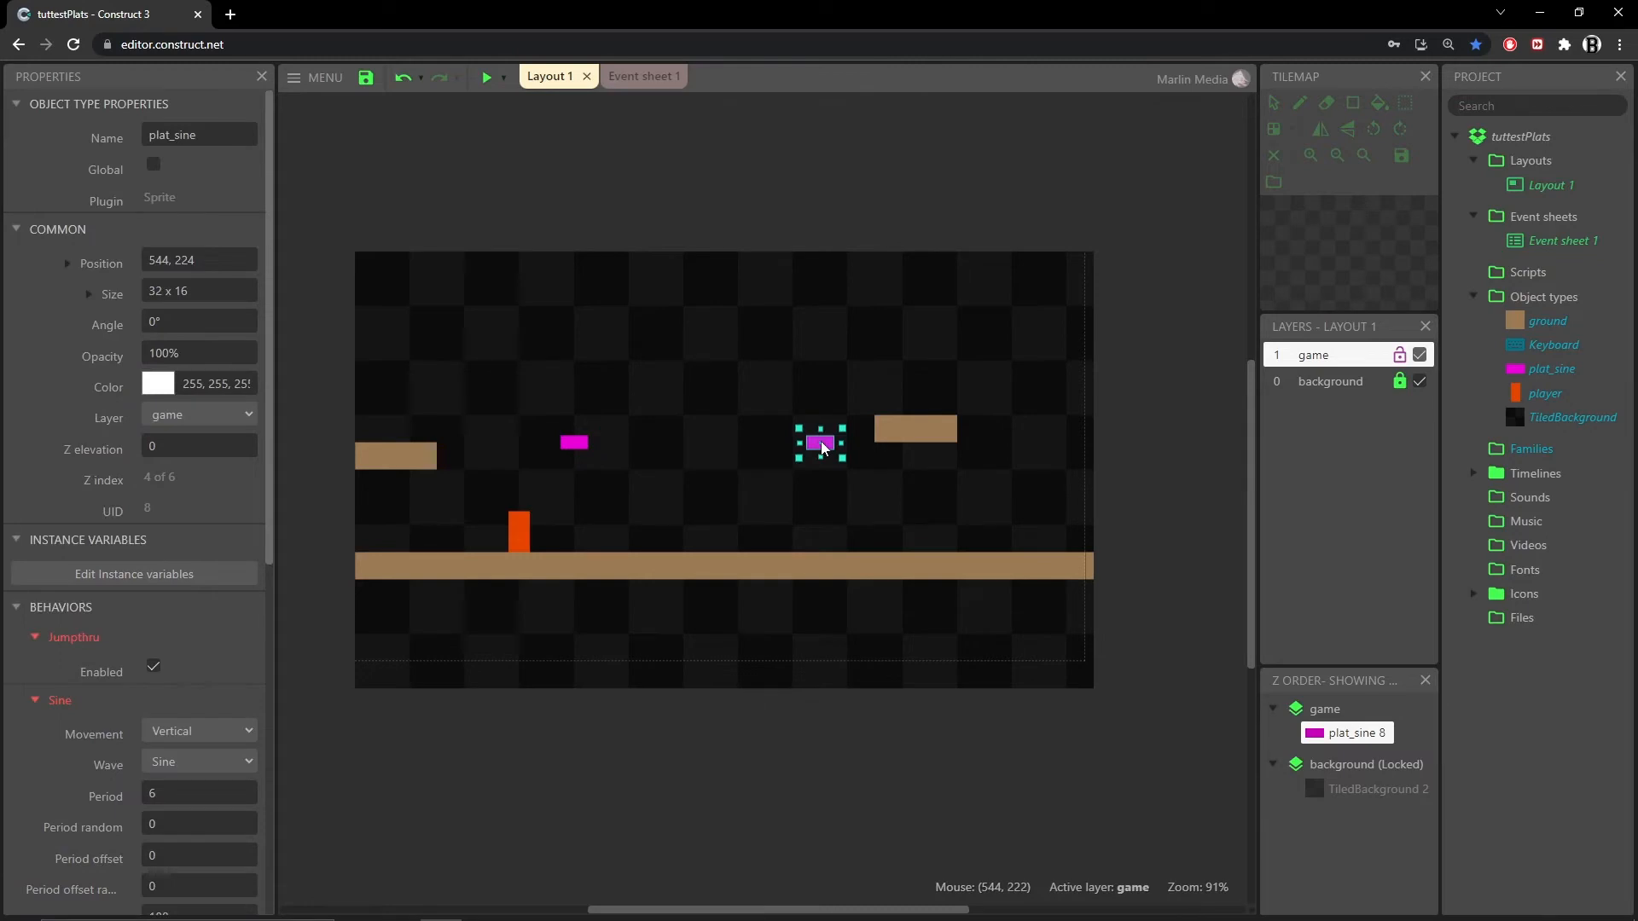
pyautogui.click(1551, 371)
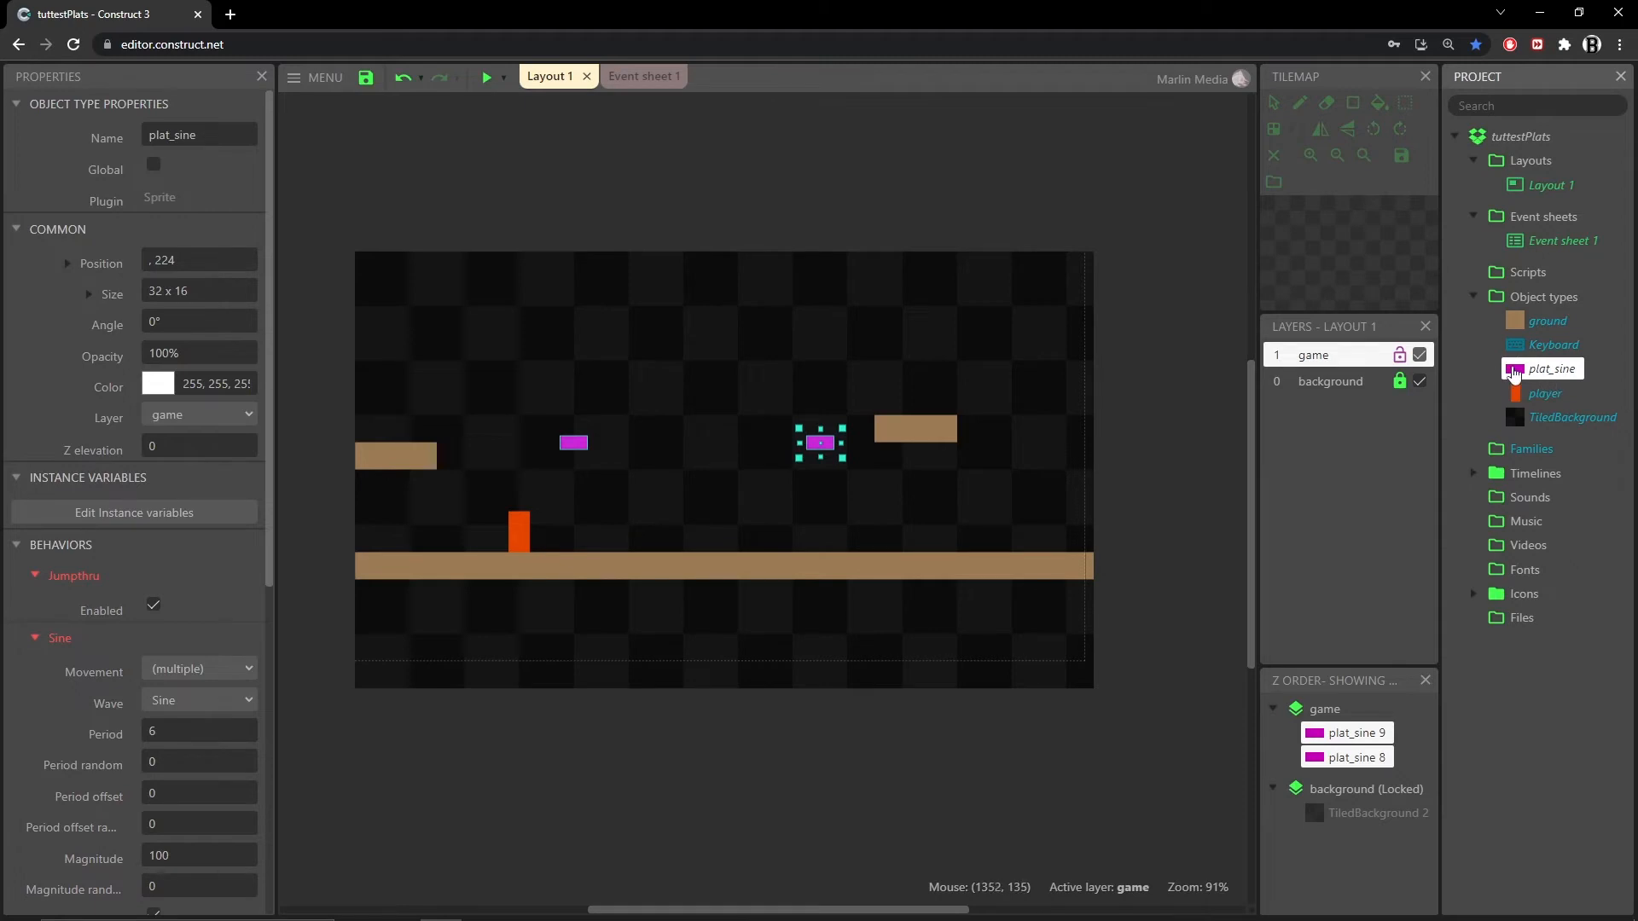
pyautogui.click(744, 457)
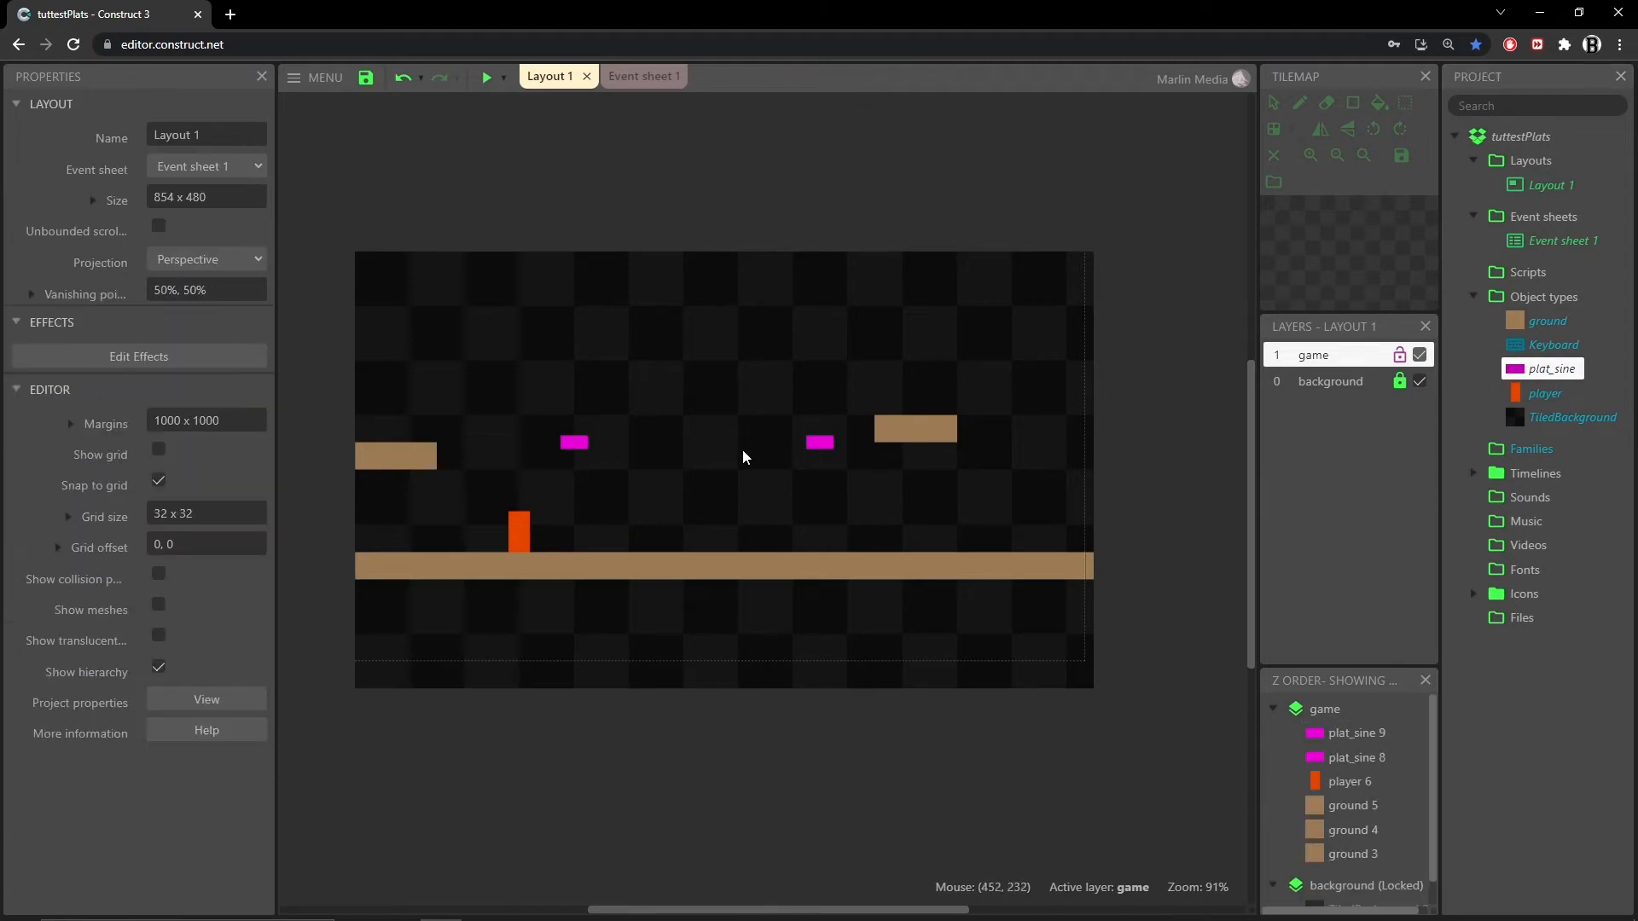
pyautogui.click(819, 449)
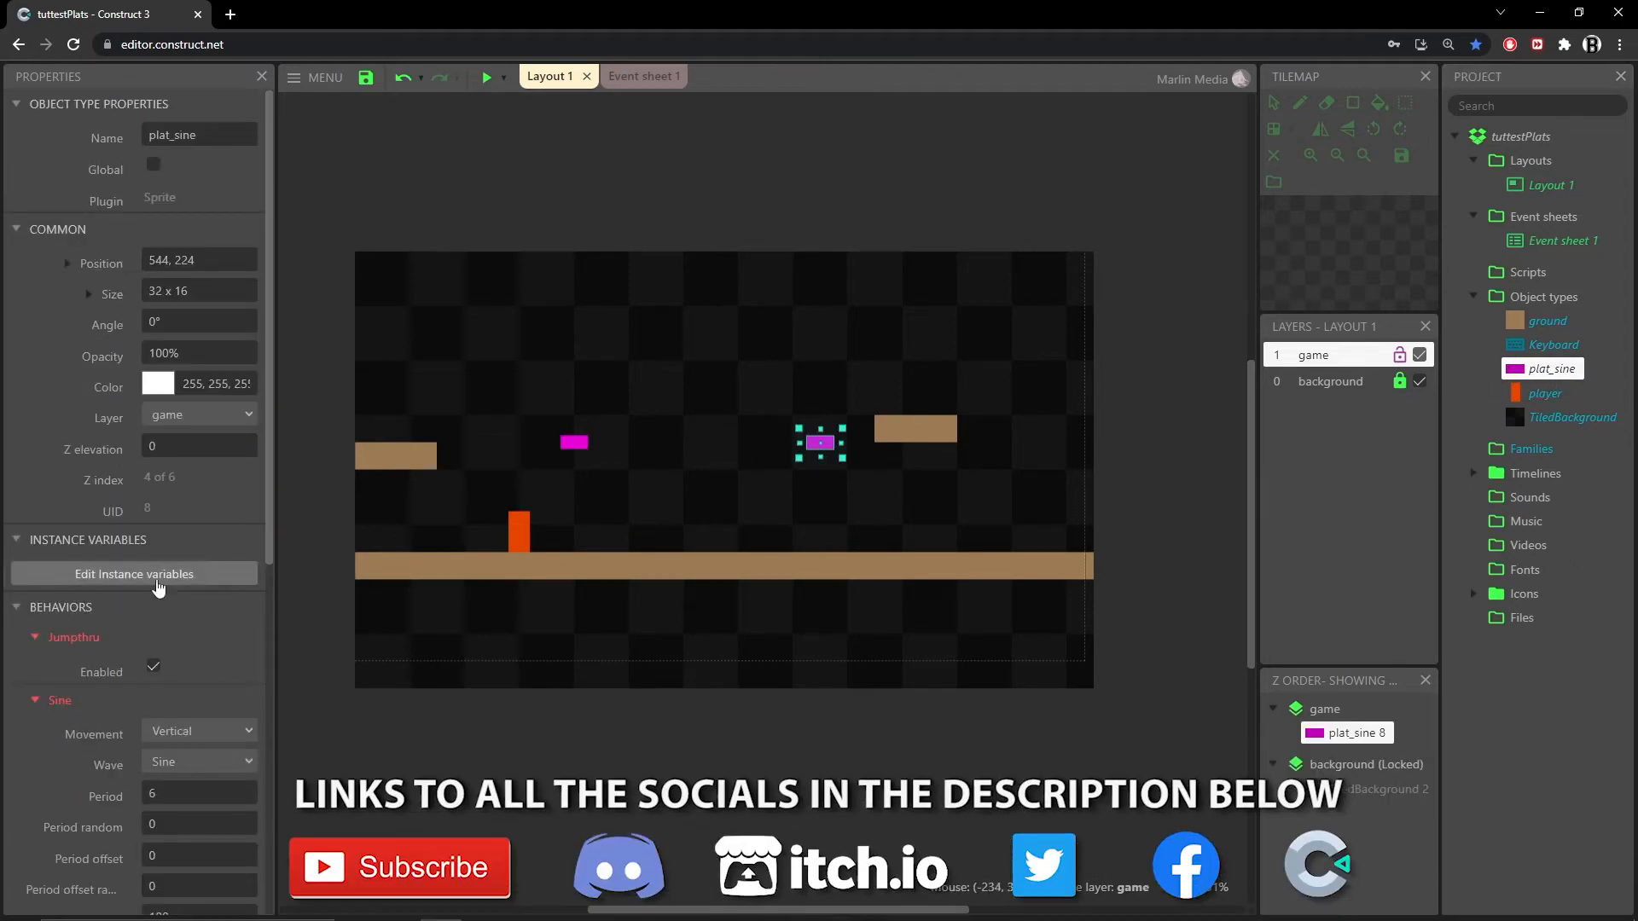
pyautogui.scroll(-3, 156, 556)
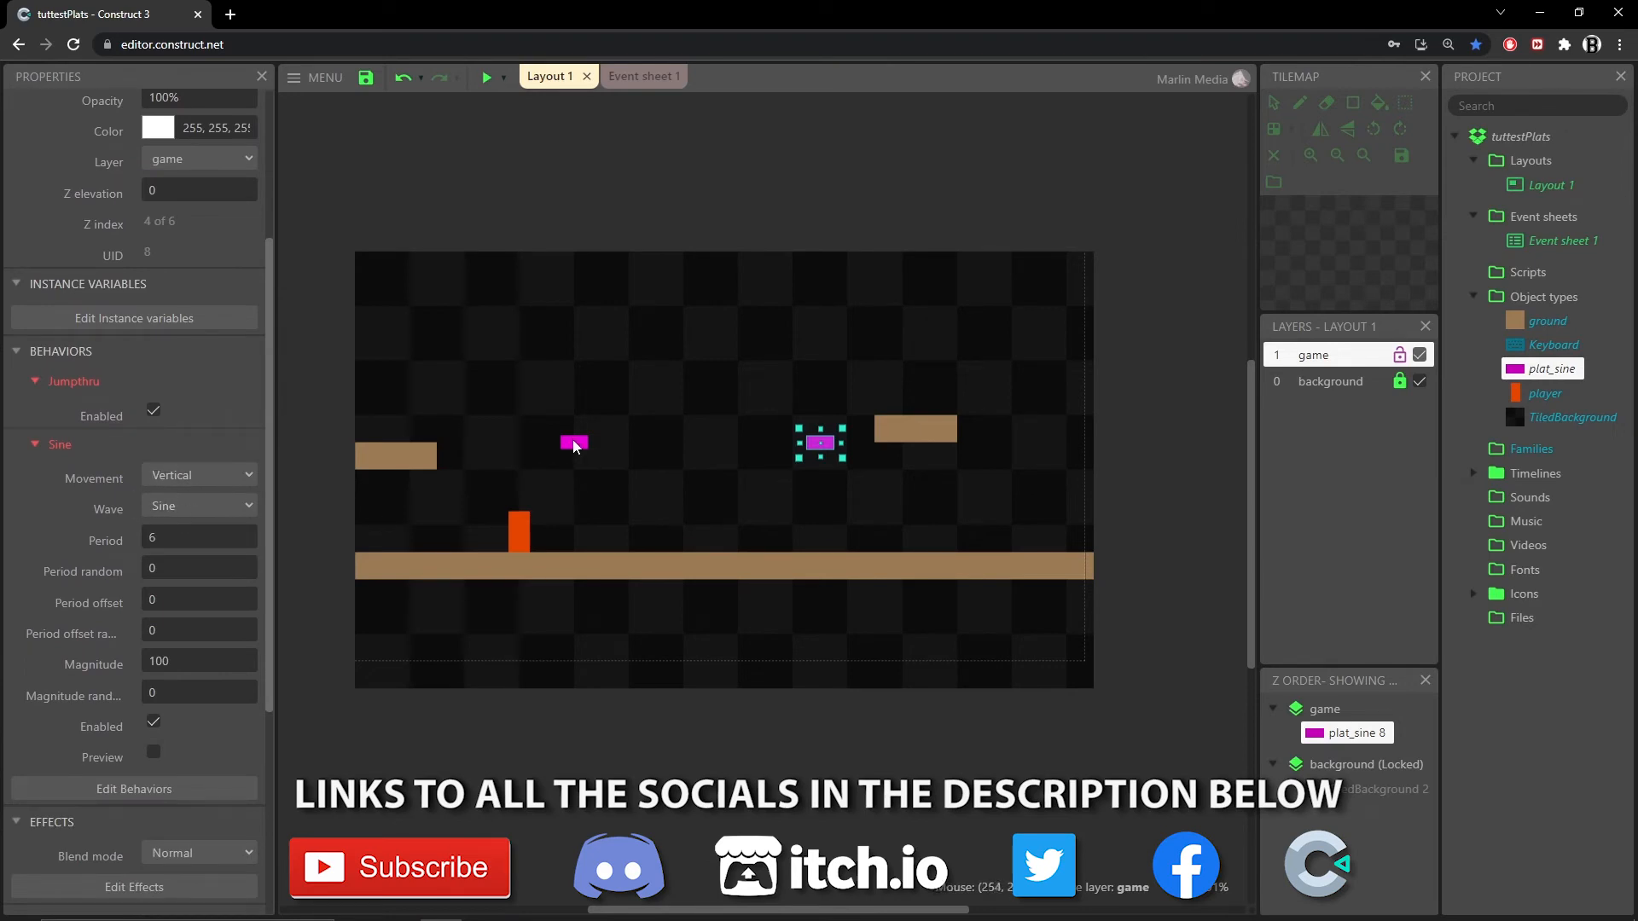
# Step: Move the horizontally moving plat_sine copy diagonally up toward the original, to above the floating ground platforms' height
pyautogui.click(574, 445)
pyautogui.scroll(-4, 205, 409)
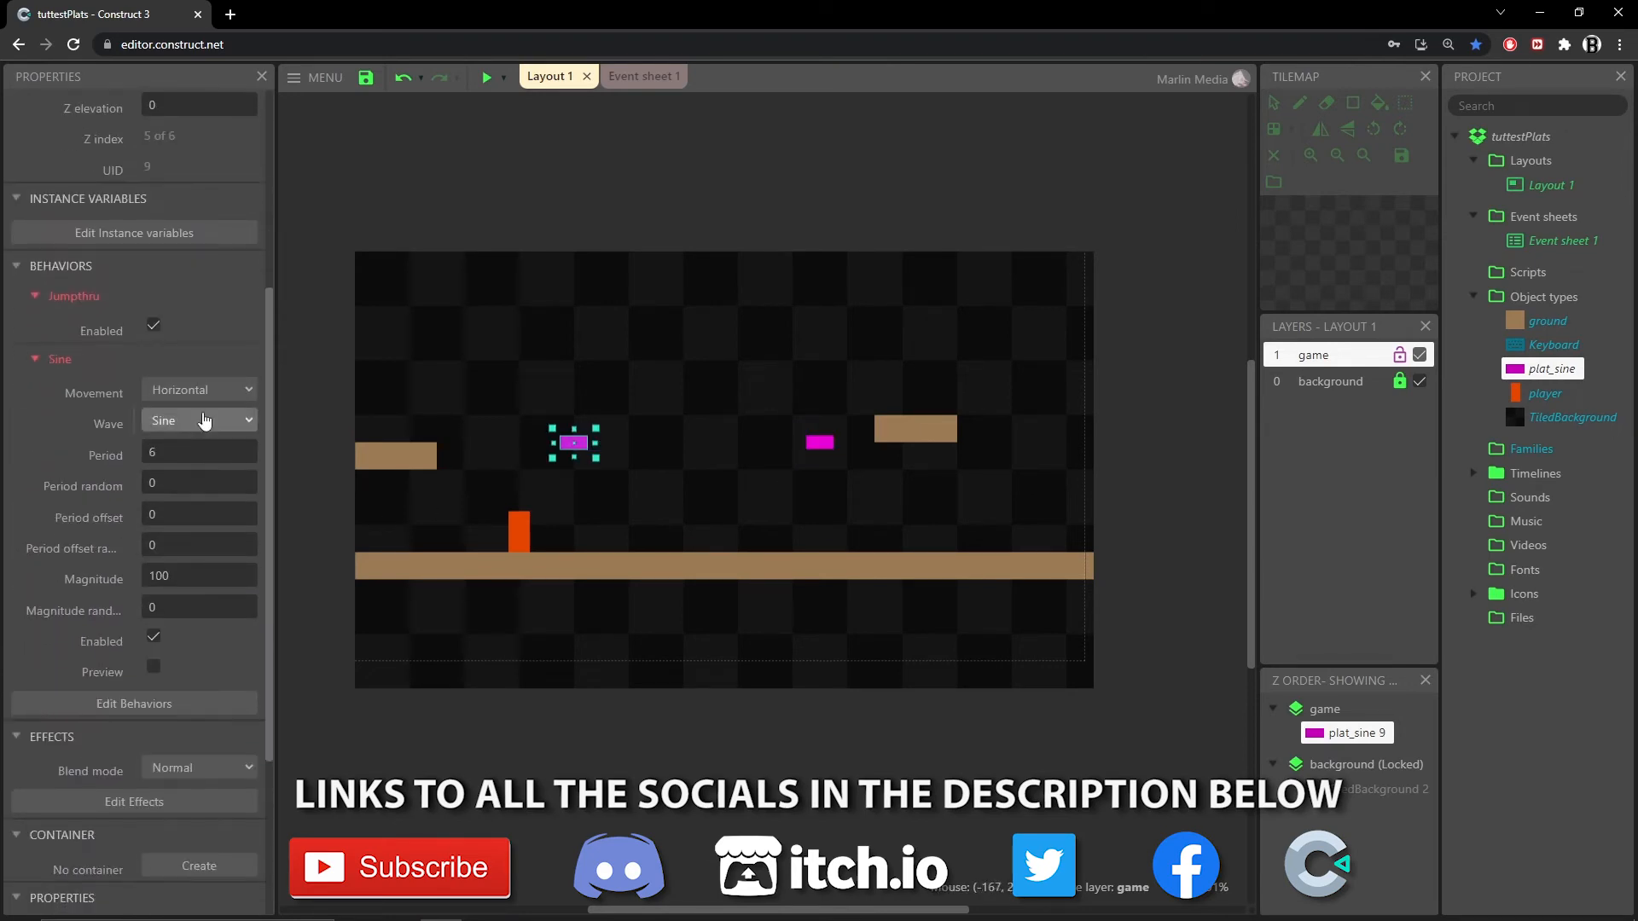
pyautogui.moveTo(574, 443); pyautogui.dragTo(656, 388)
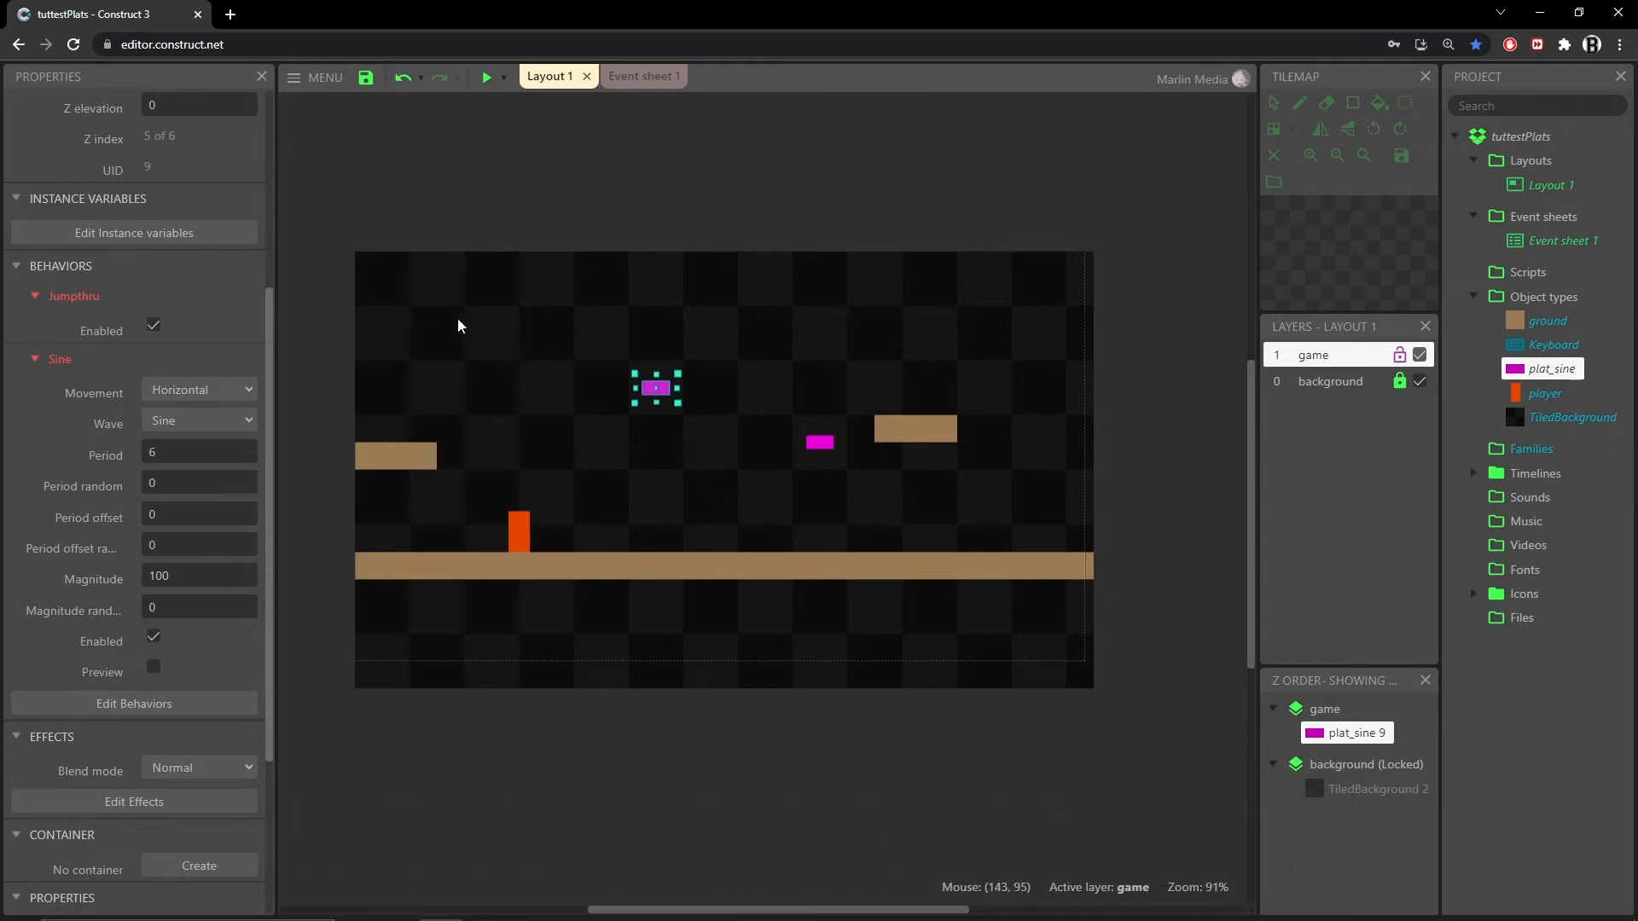
# Step: Add a second Sine behavior to the plat_sine object type and close its behaviors list
pyautogui.scroll(-1, 121, 529)
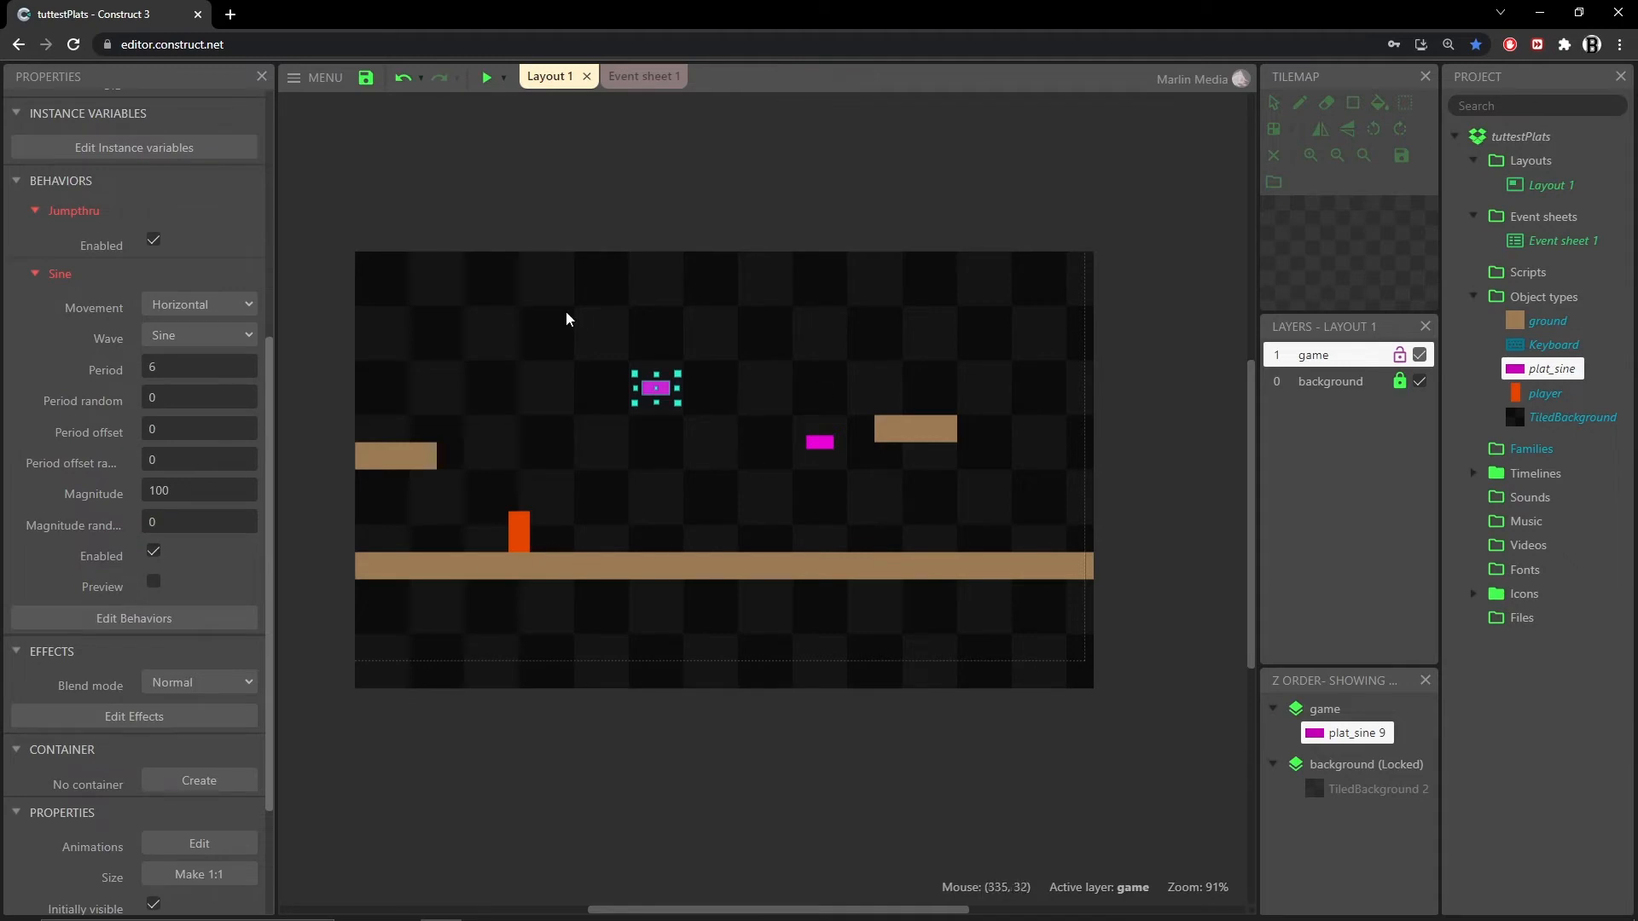
pyautogui.click(124, 621)
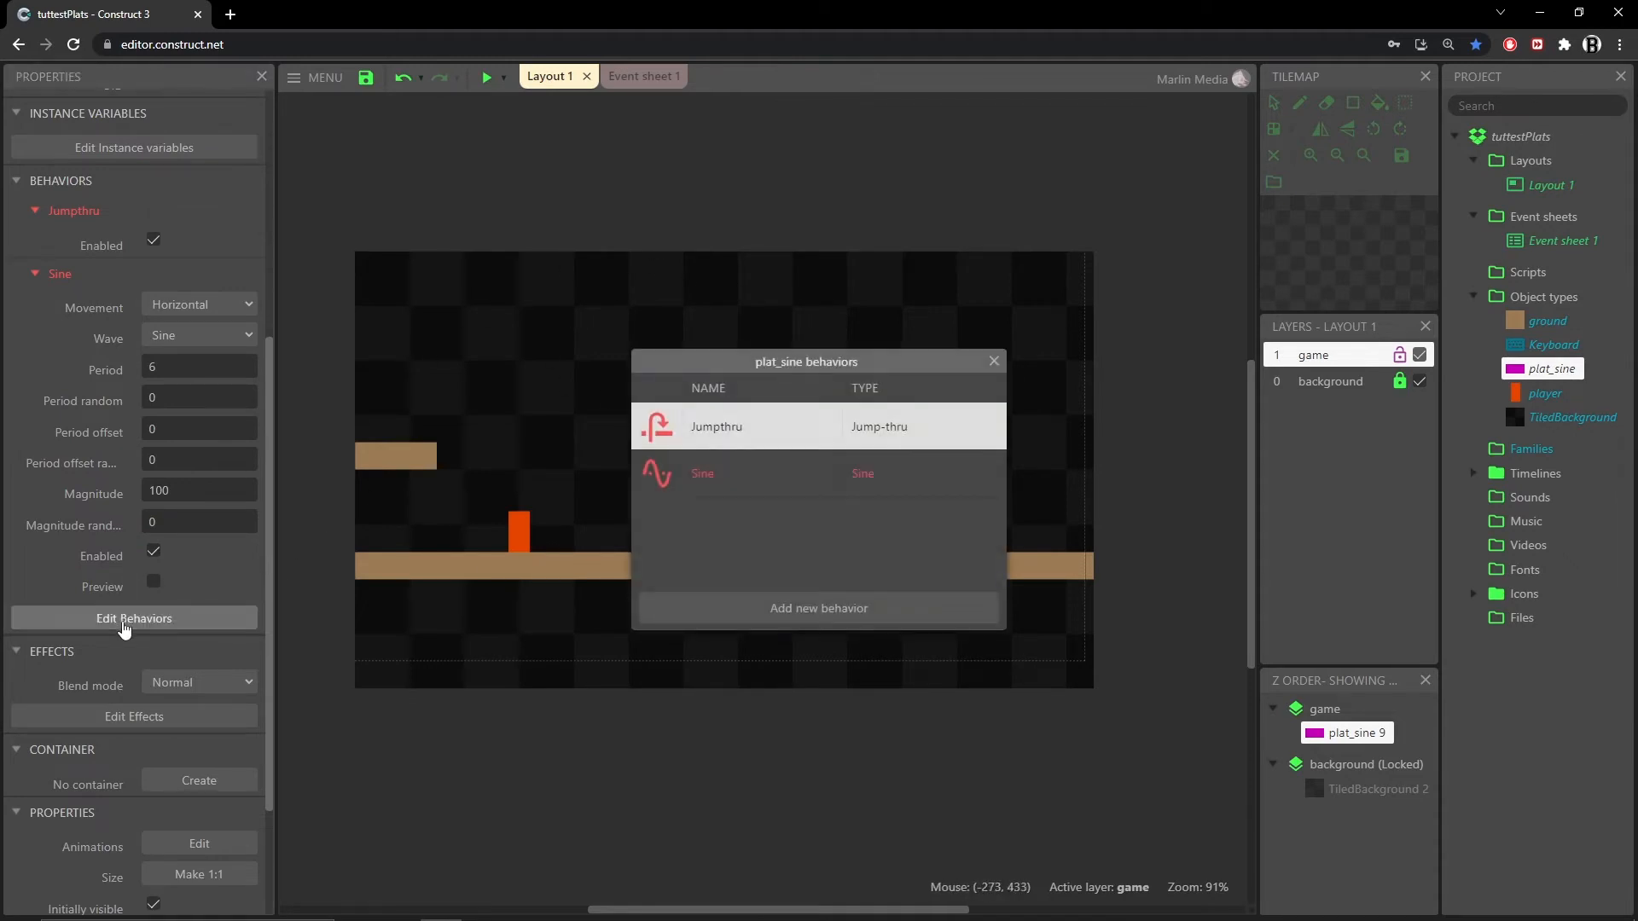
pyautogui.click(828, 611)
pyautogui.scroll(-5, 773, 463)
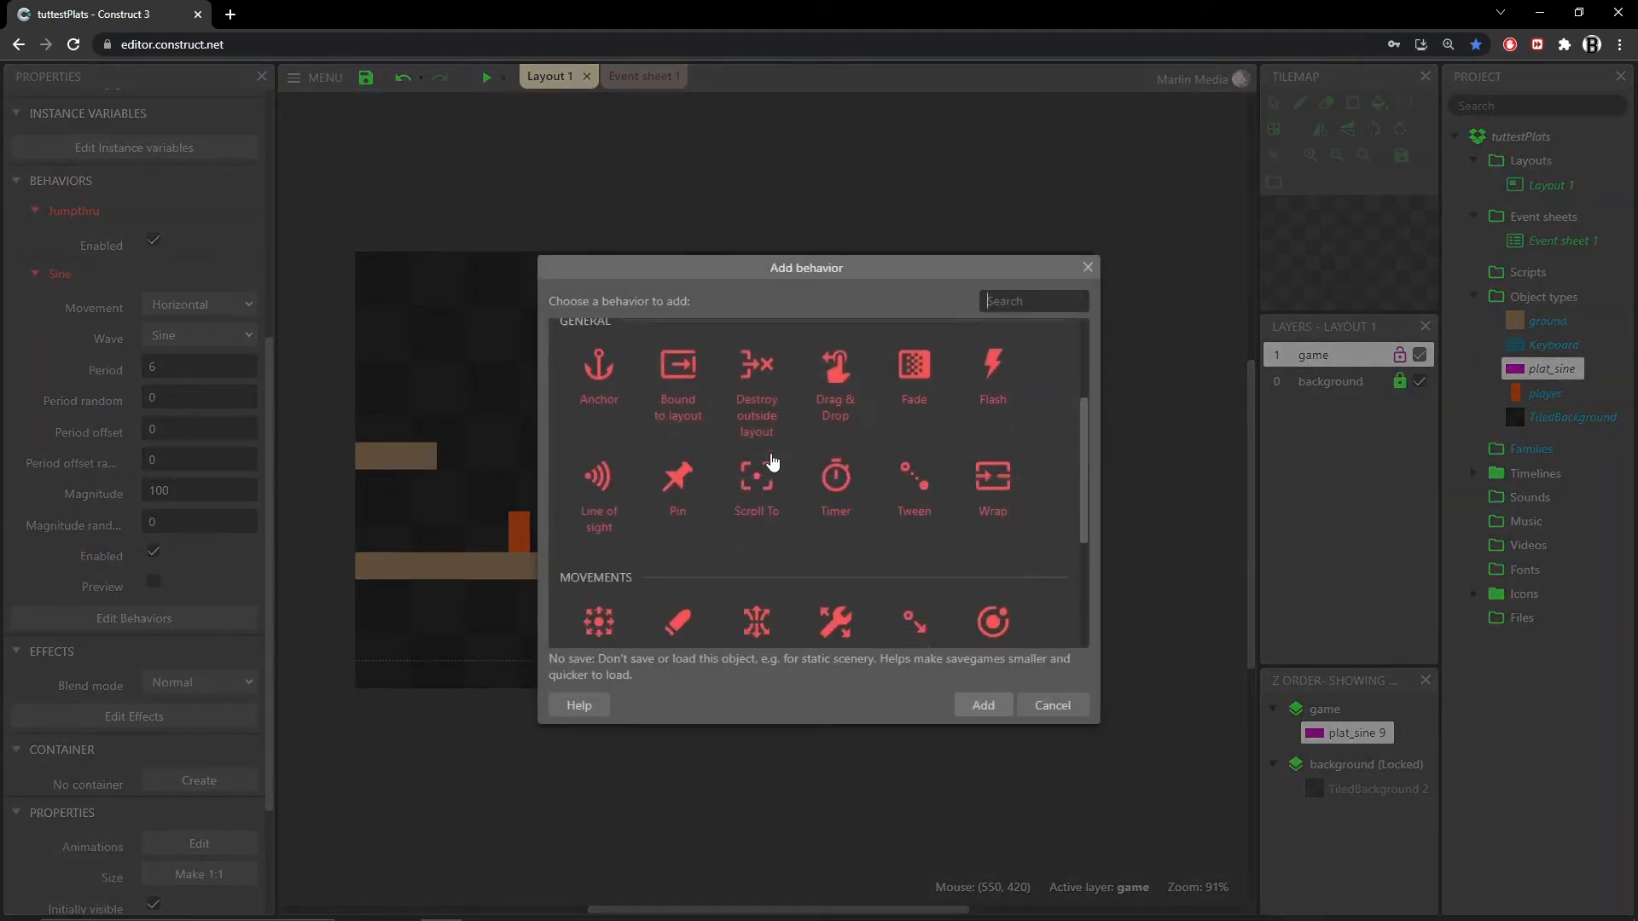
pyautogui.click(906, 510)
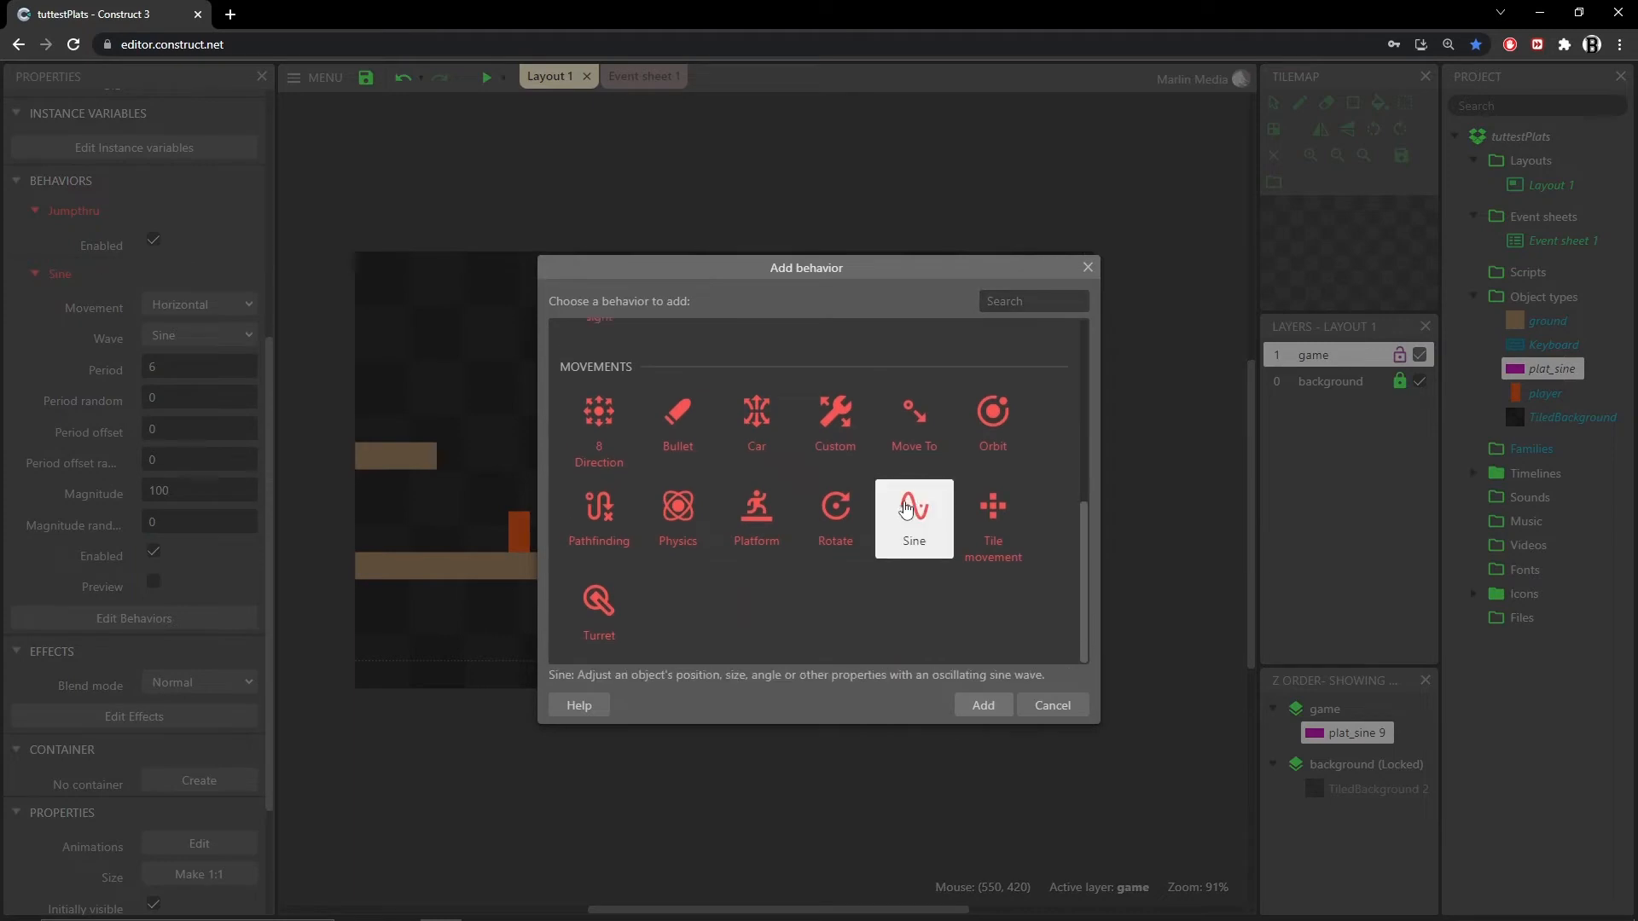
pyautogui.click(983, 706)
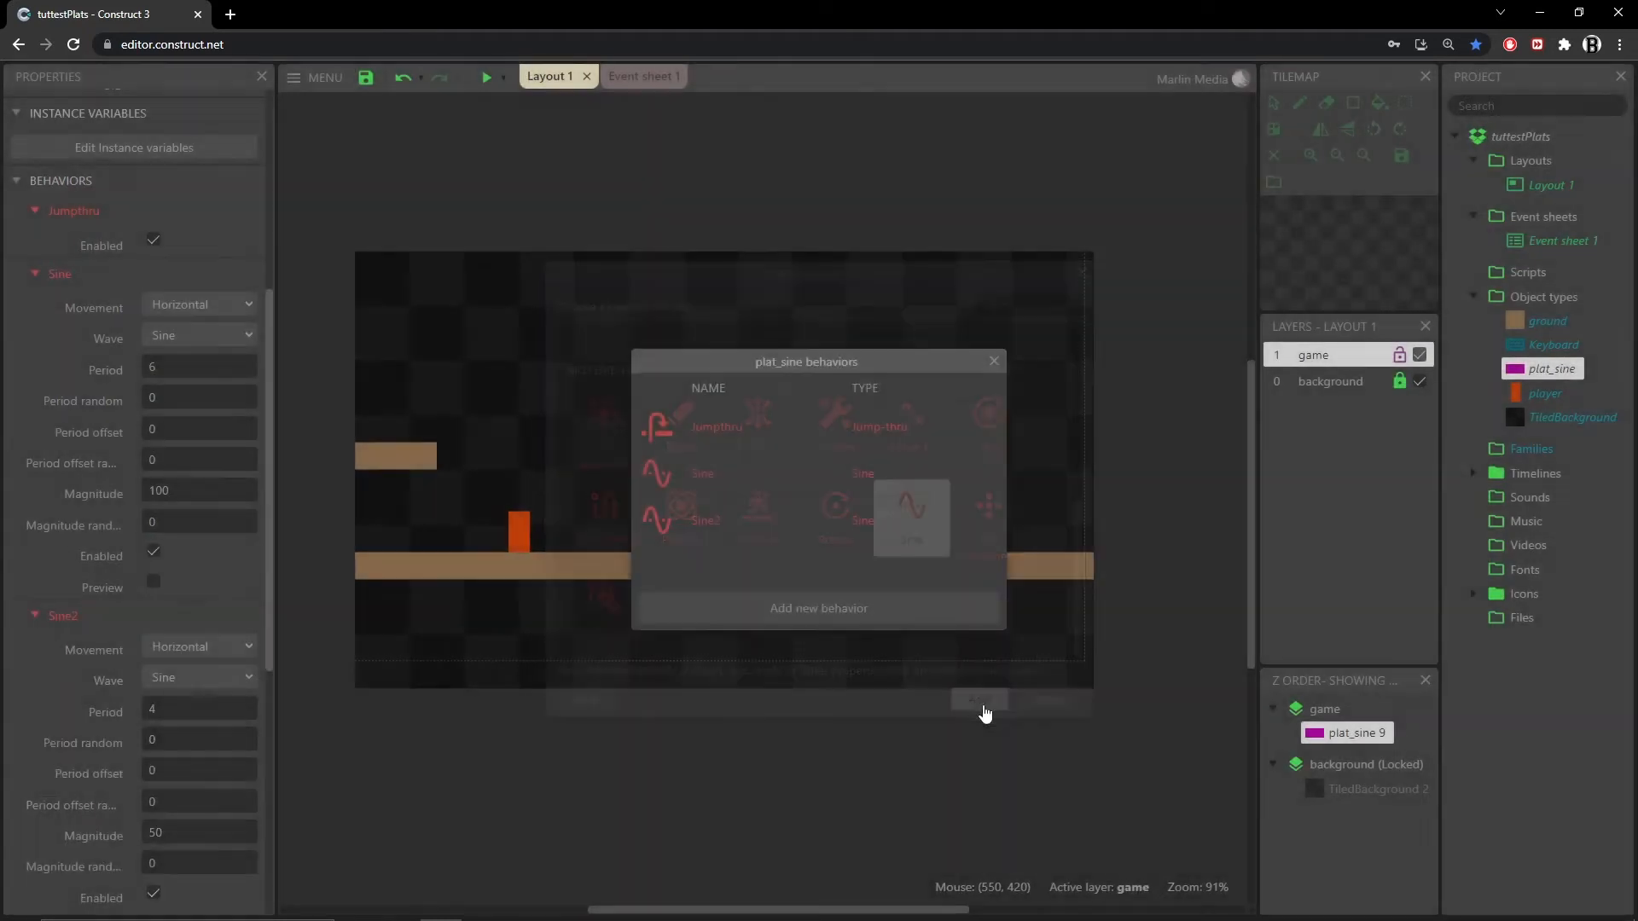
pyautogui.click(728, 442)
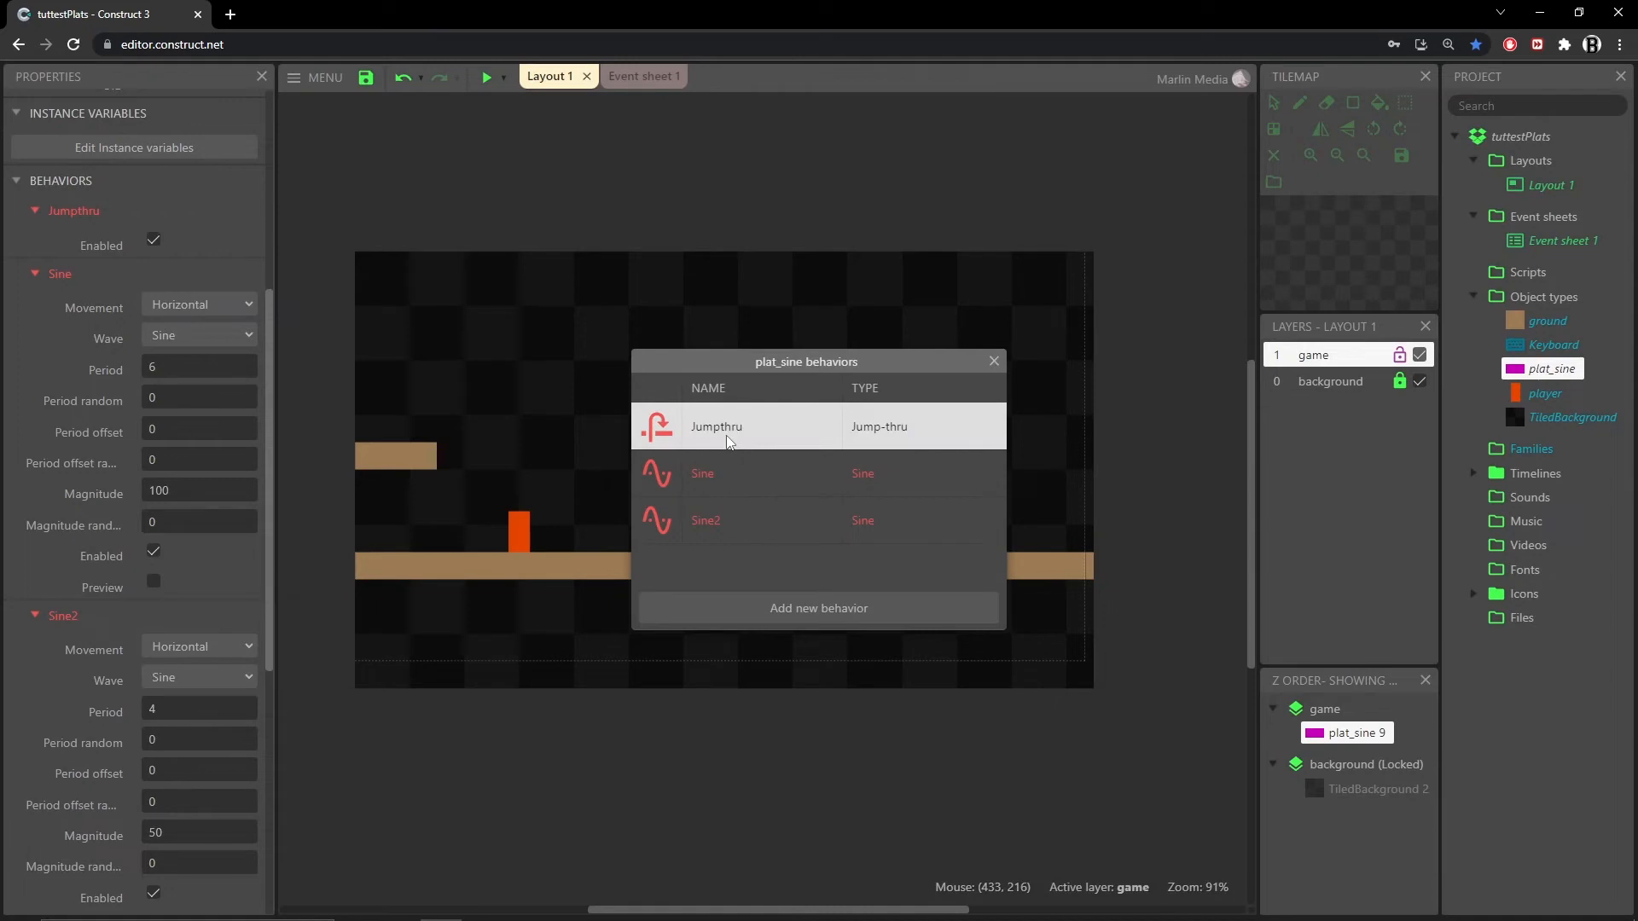
pyautogui.click(752, 487)
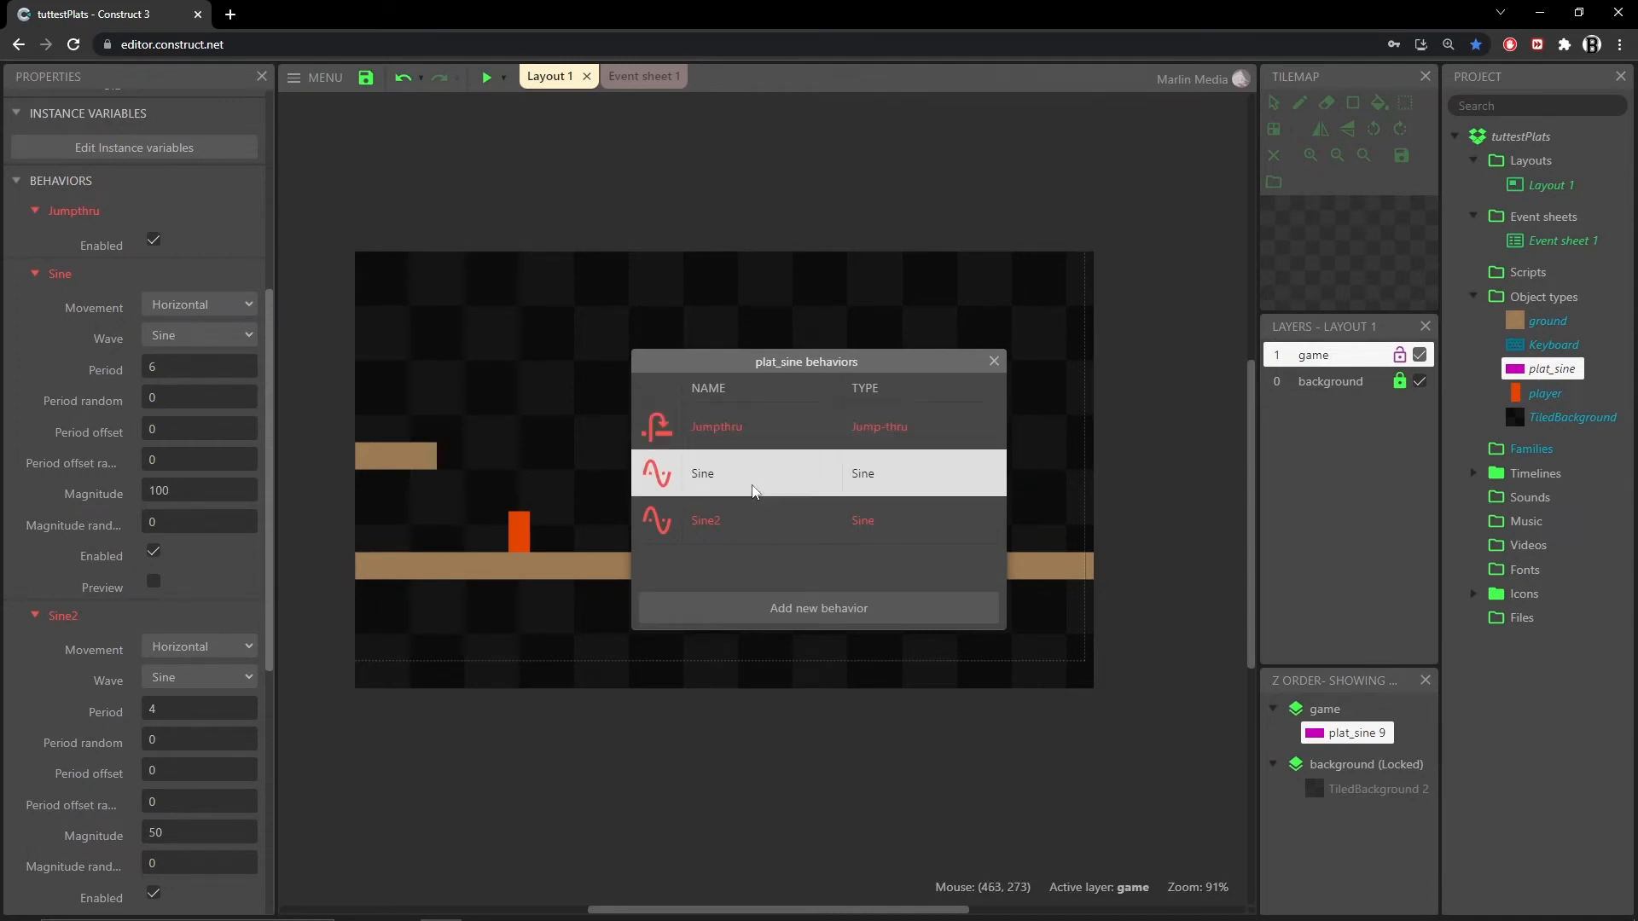
pyautogui.click(741, 529)
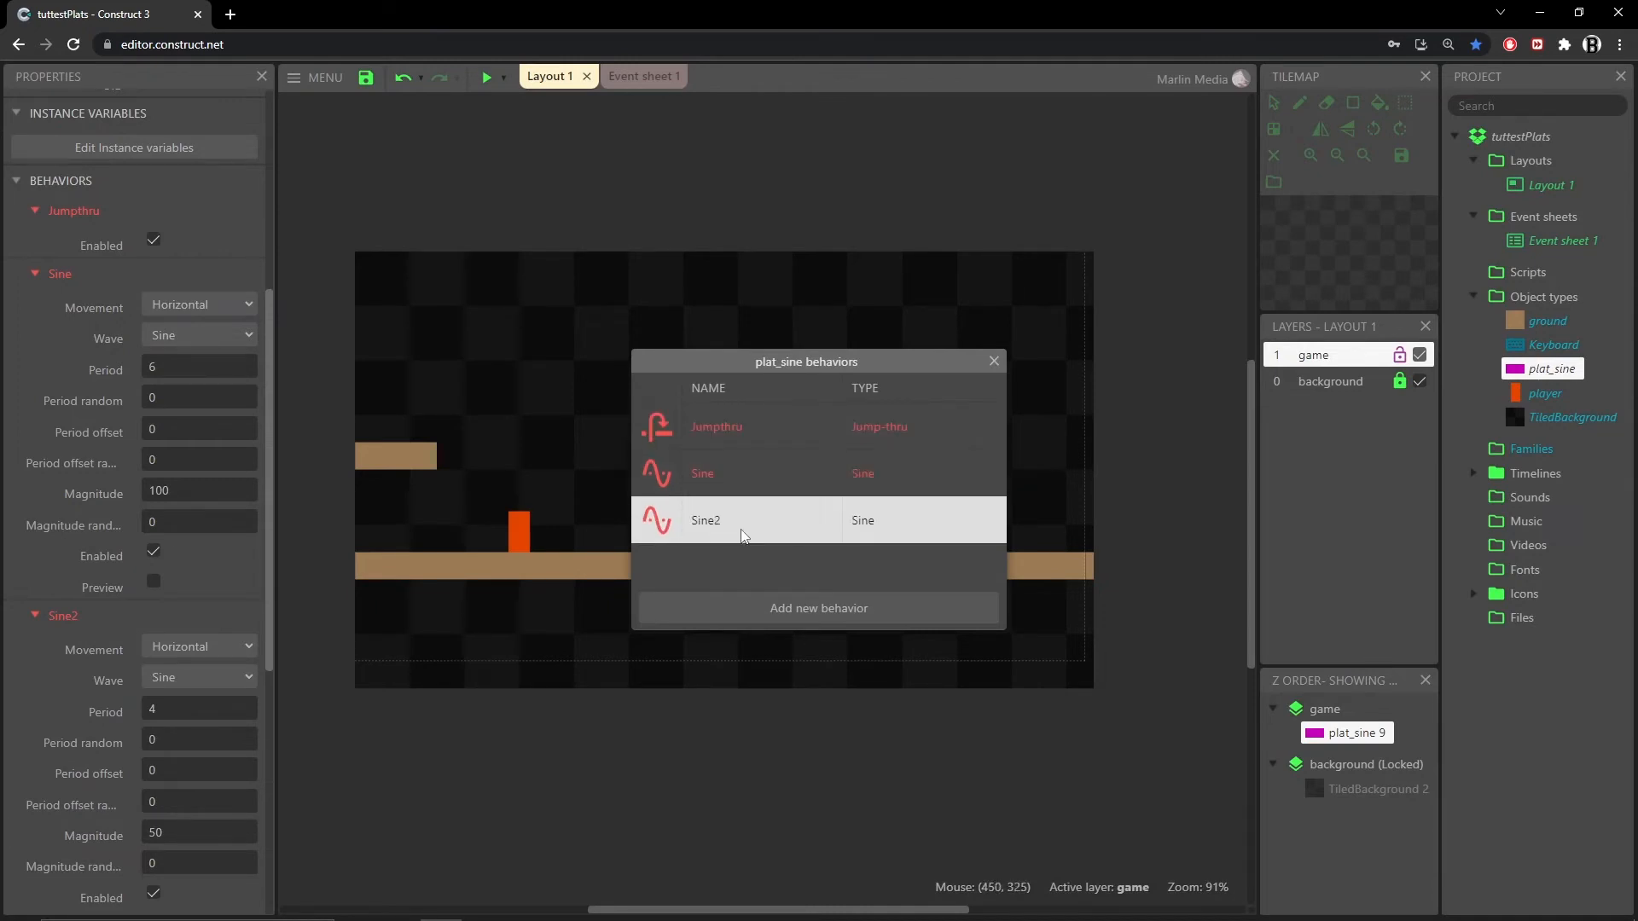
pyautogui.click(993, 362)
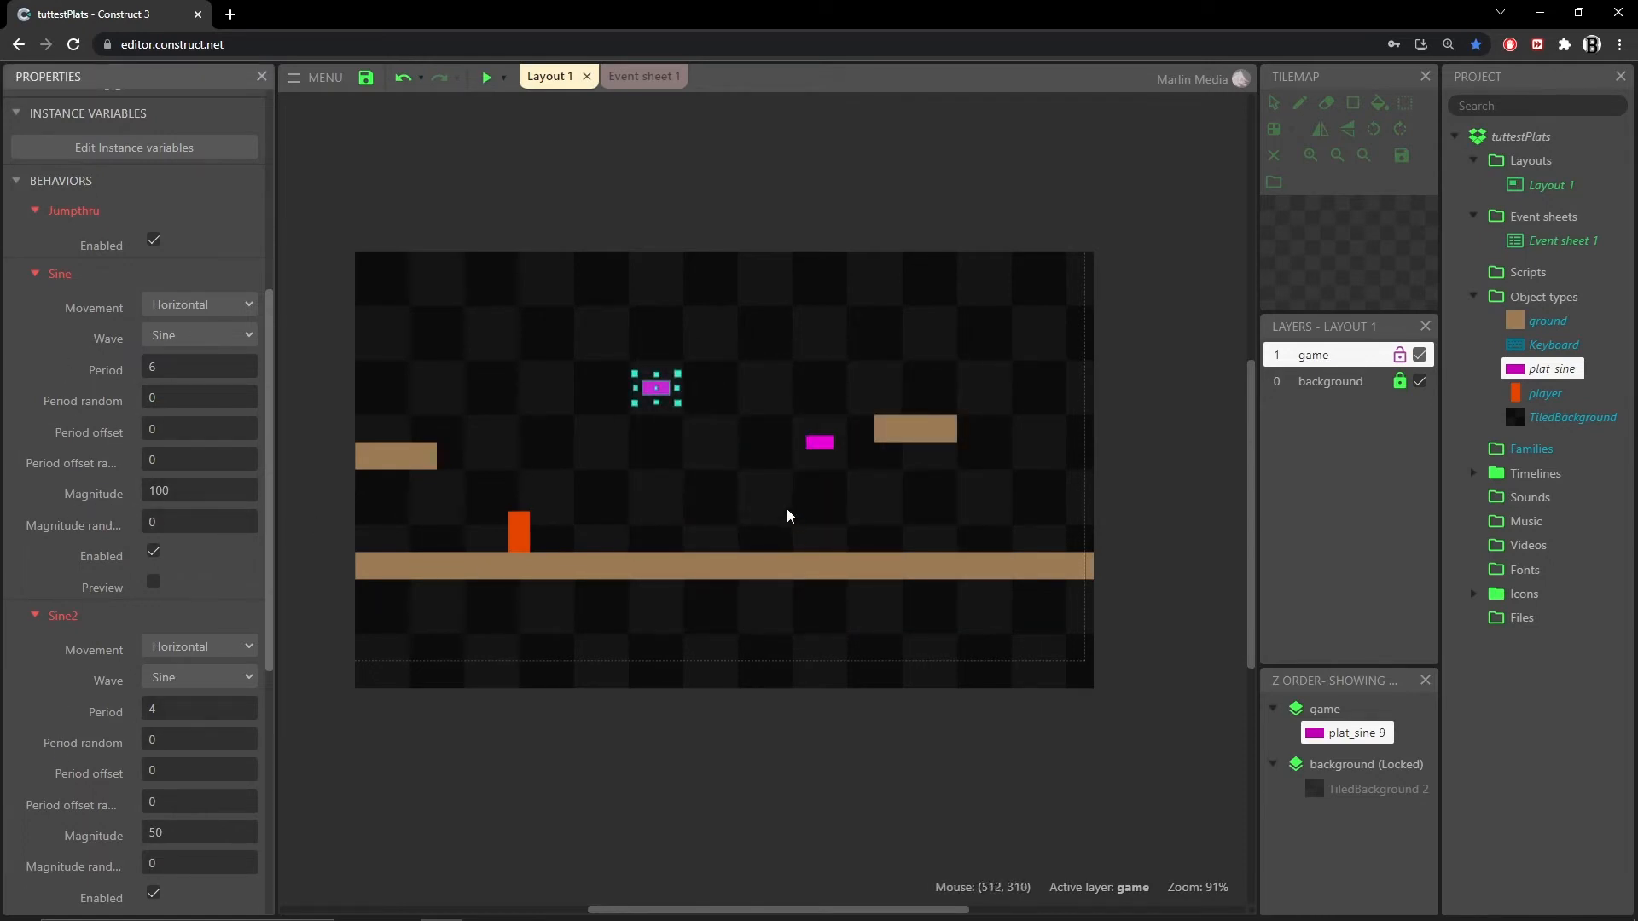
# Step: Examine the Sine and Sine2 behavior settings on the plat_sine instance beside the floating ground platform
pyautogui.click(821, 444)
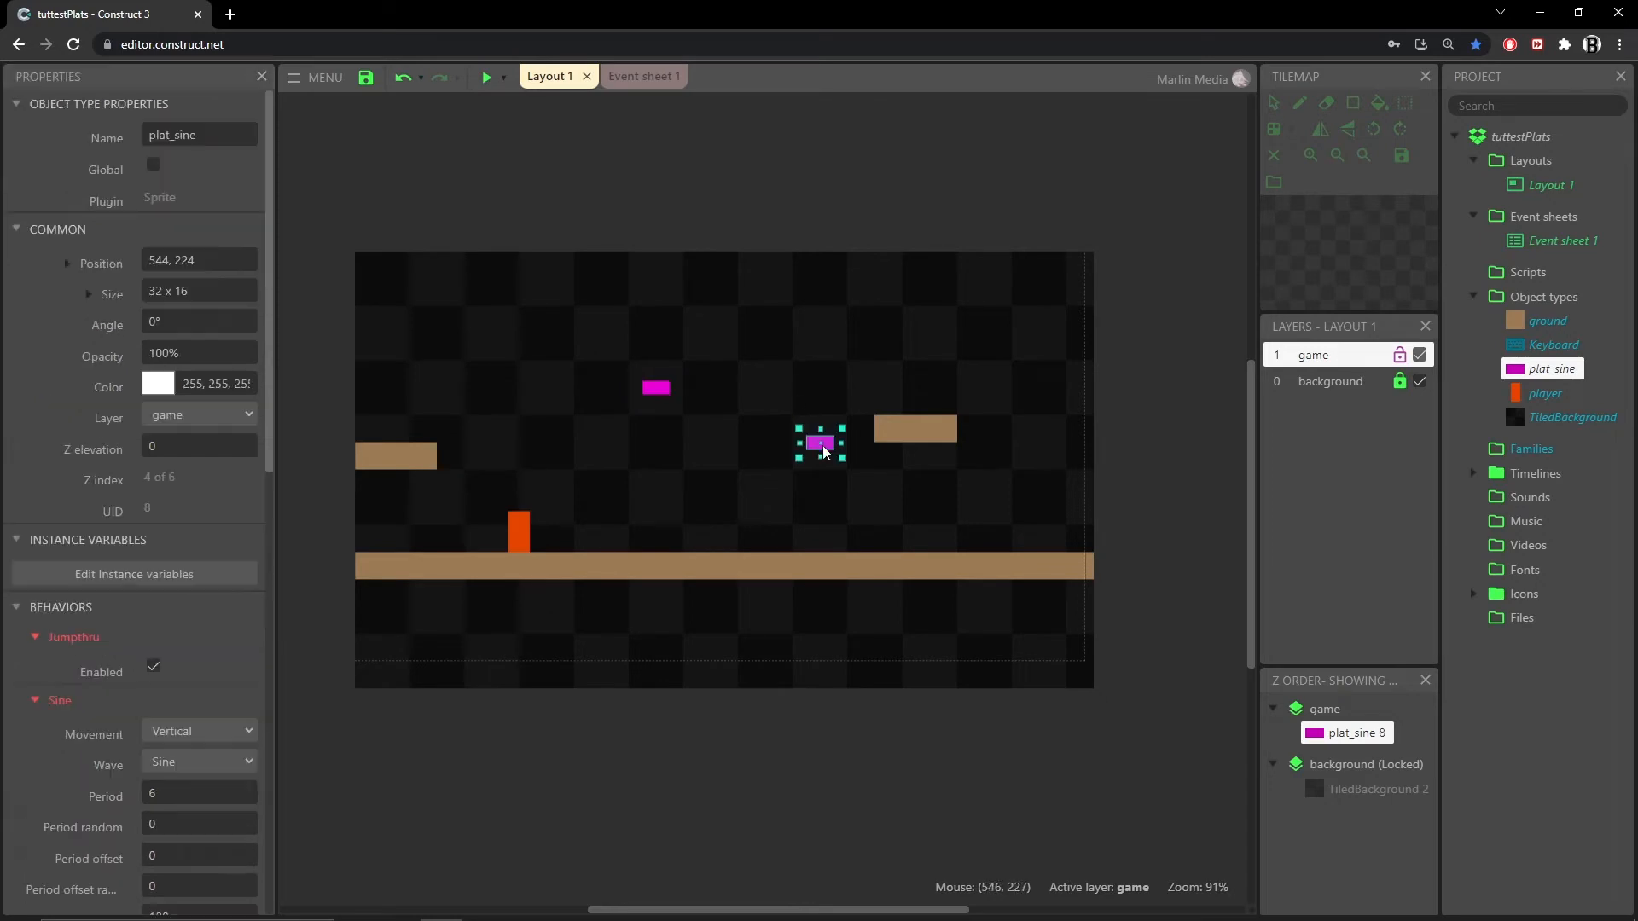
pyautogui.scroll(-5, 87, 527)
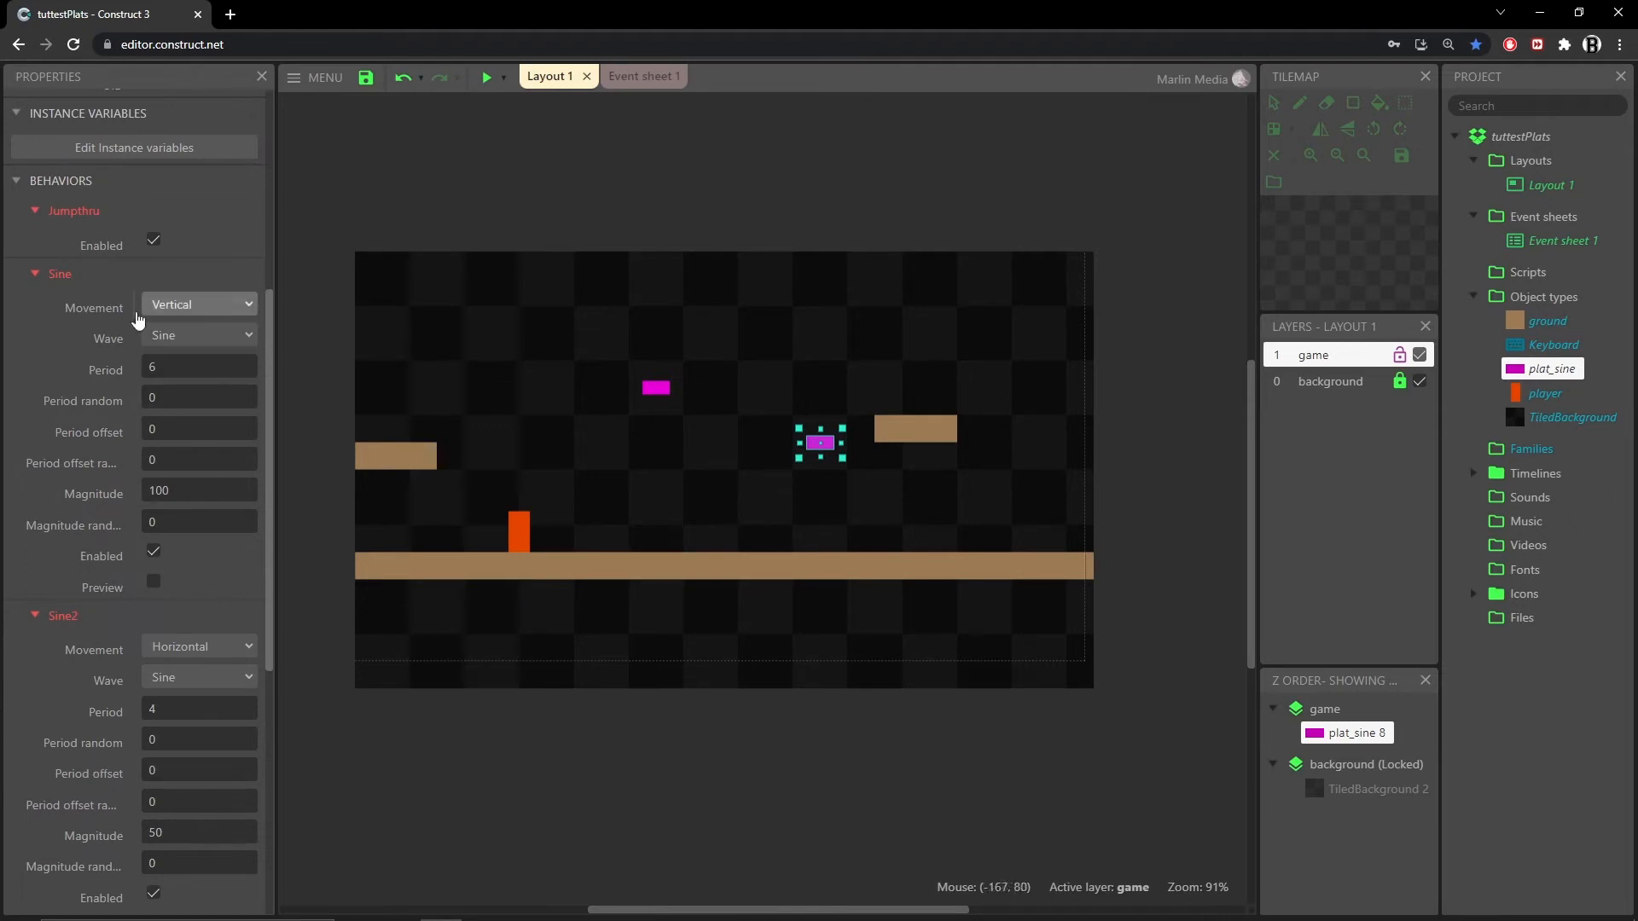
pyautogui.scroll(-1, 65, 681)
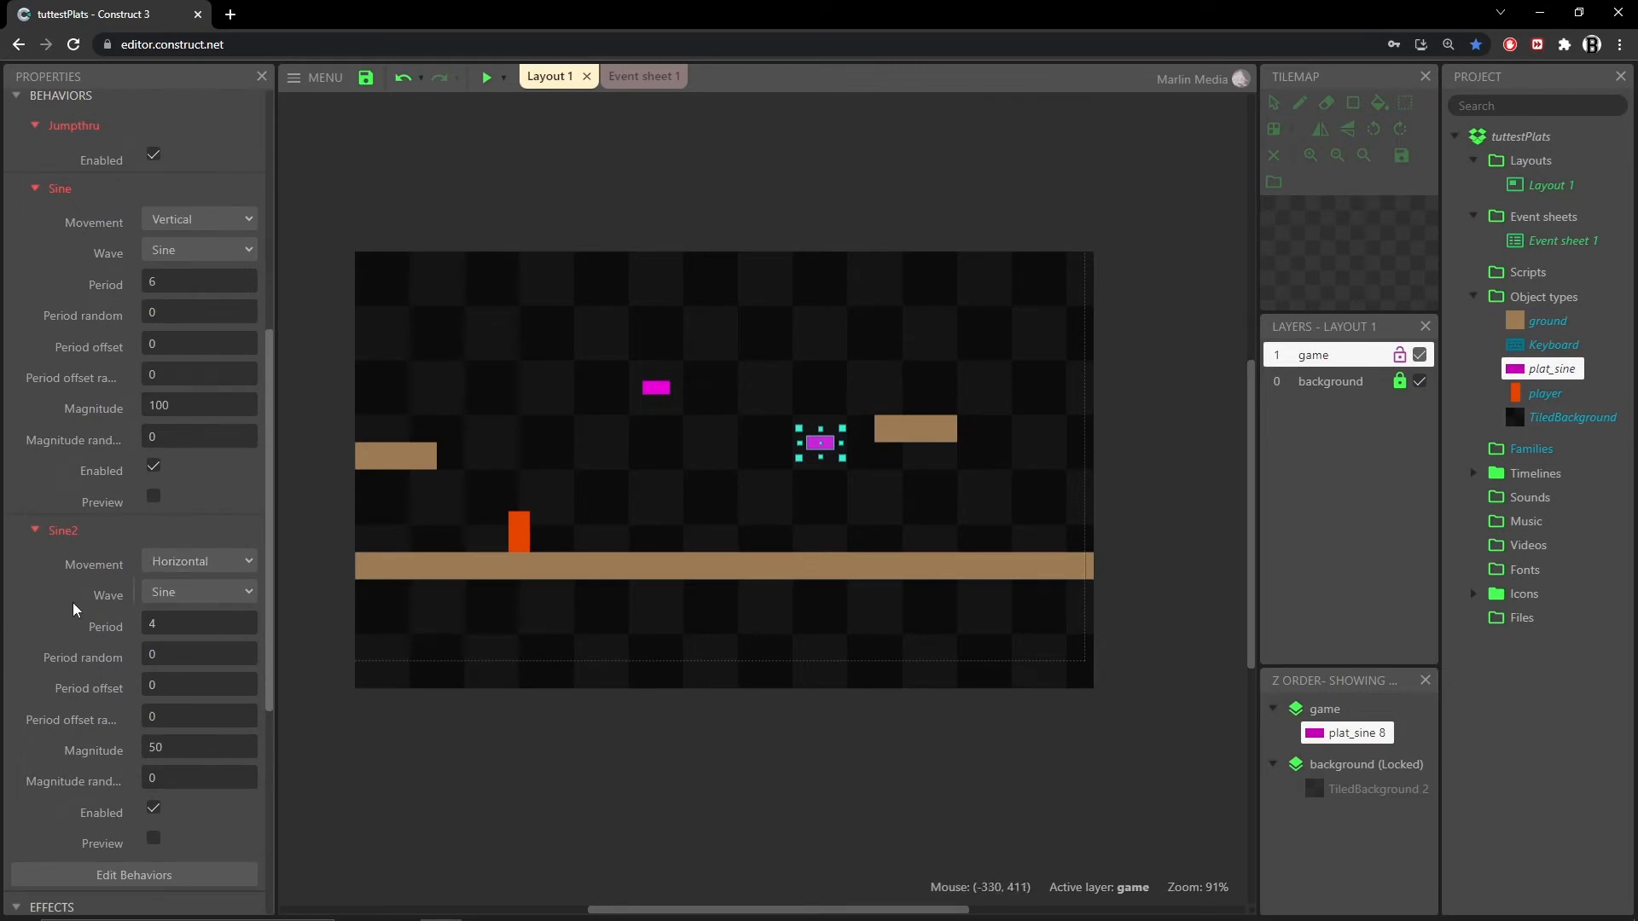
pyautogui.scroll(-1, 74, 596)
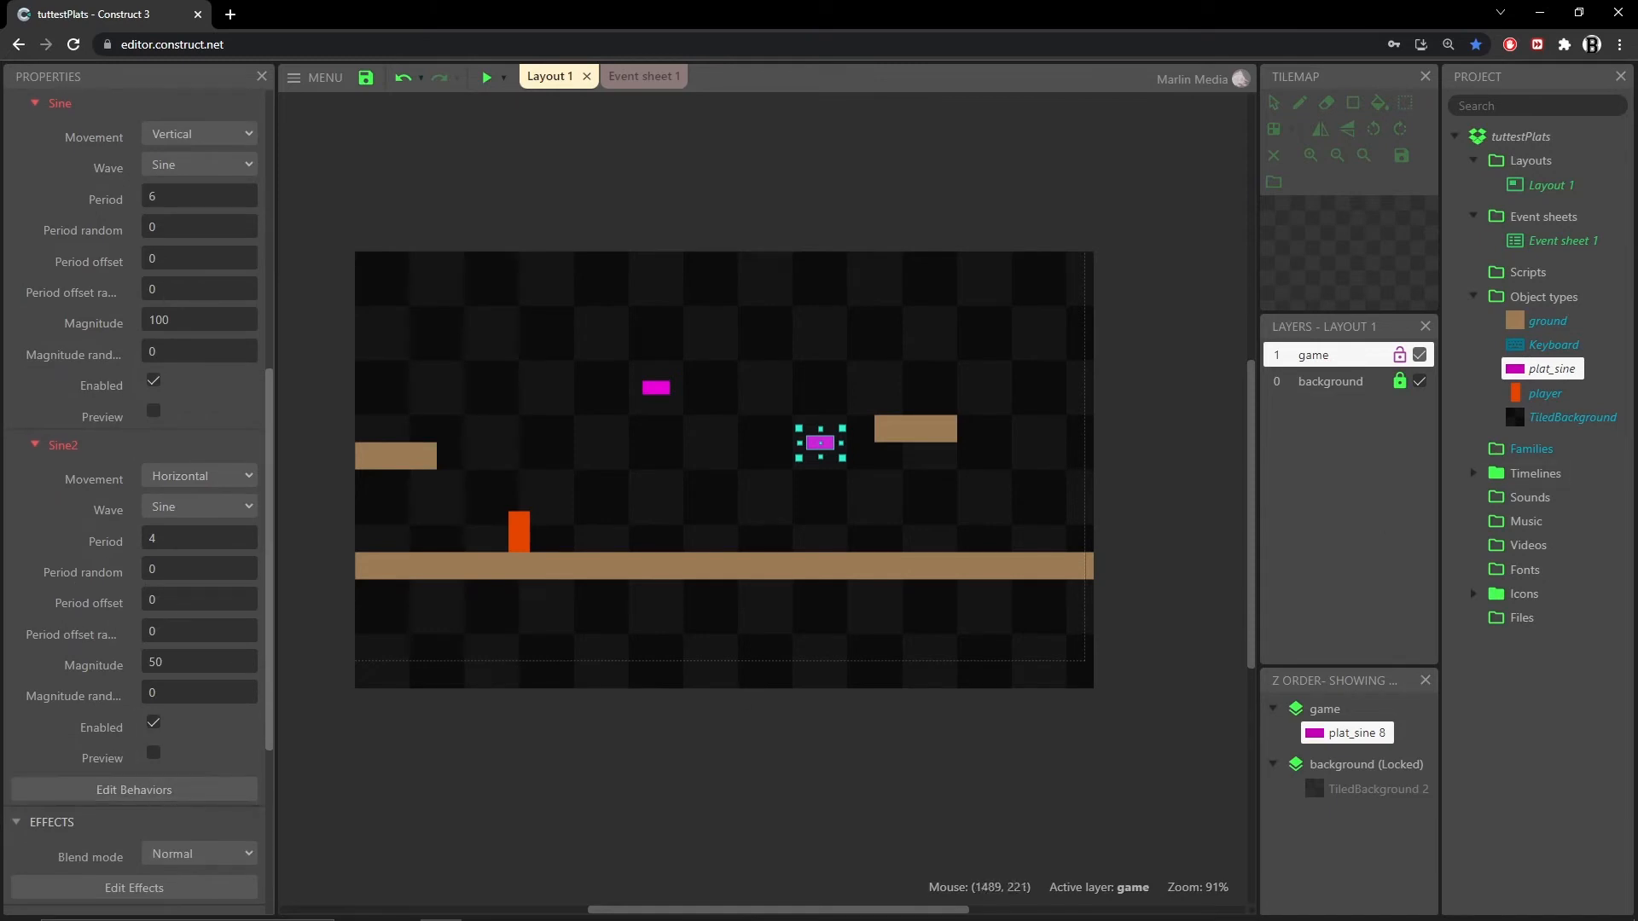
# Step: Examine the Sine and Sine2 settings of all plat_sine instances together and preview how the platforms move
pyautogui.click(1527, 370)
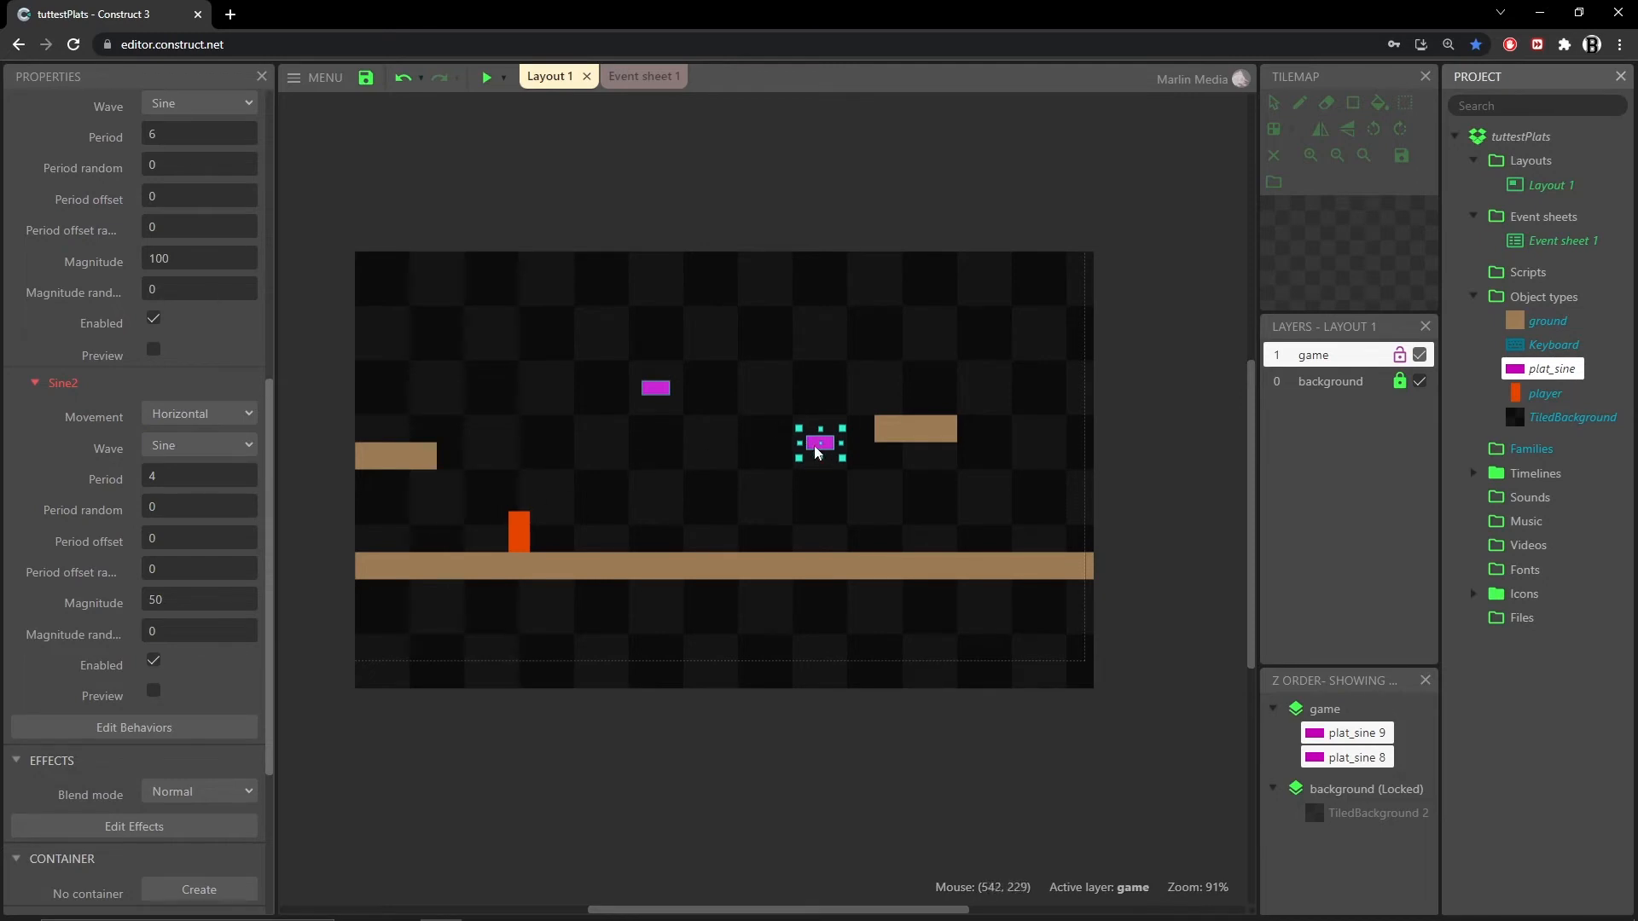
pyautogui.scroll(3, 101, 468)
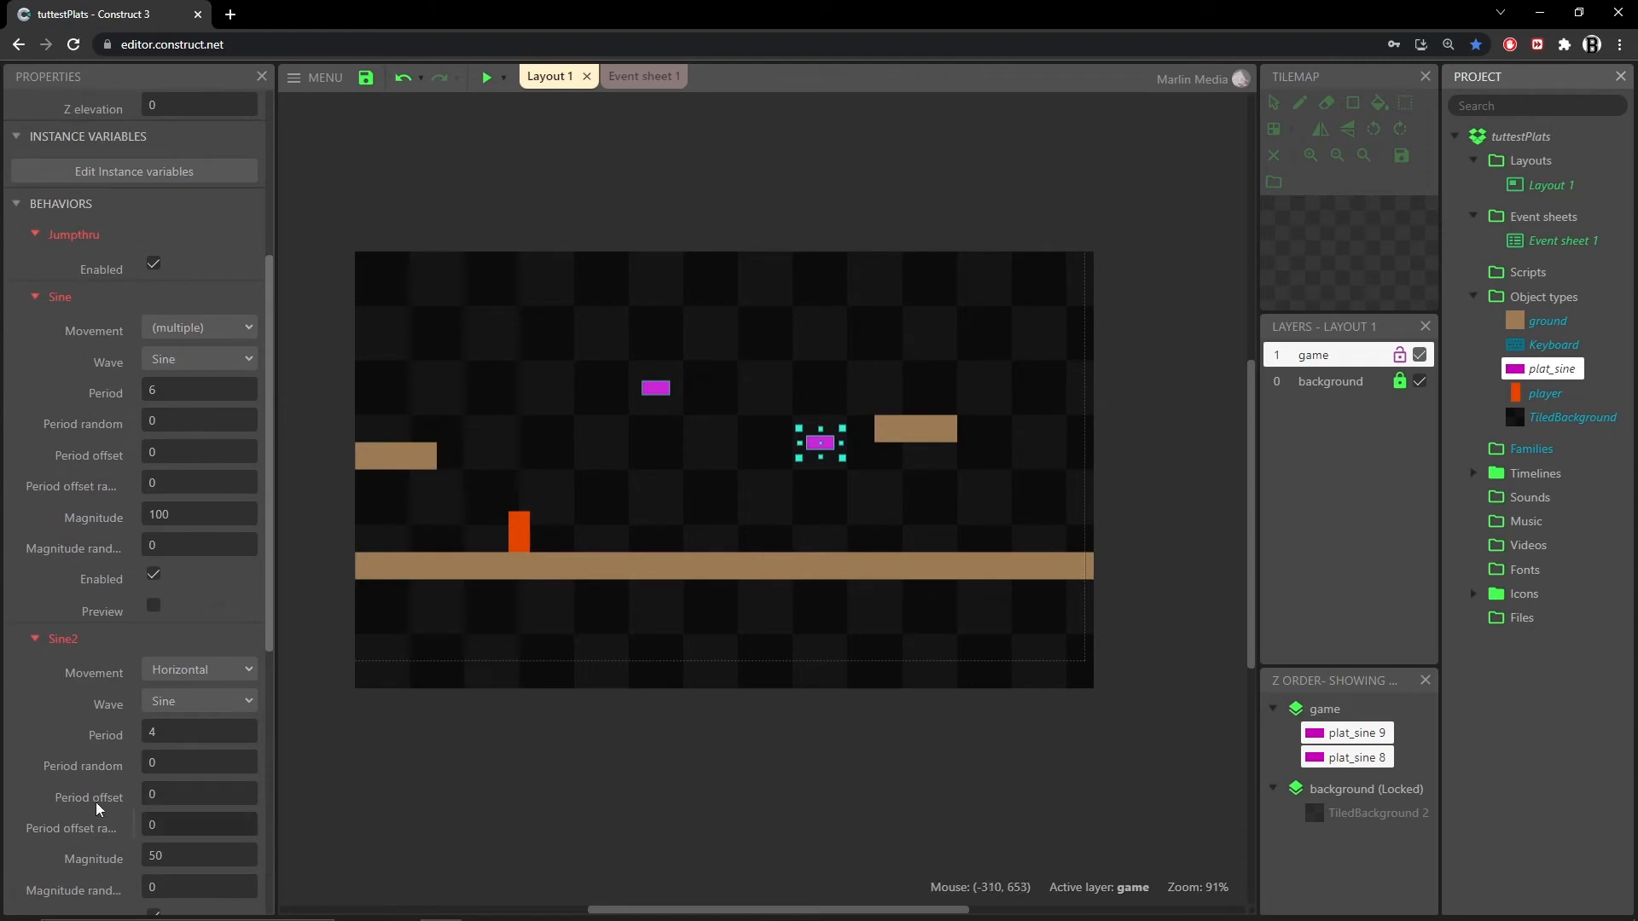
pyautogui.scroll(-1, 96, 776)
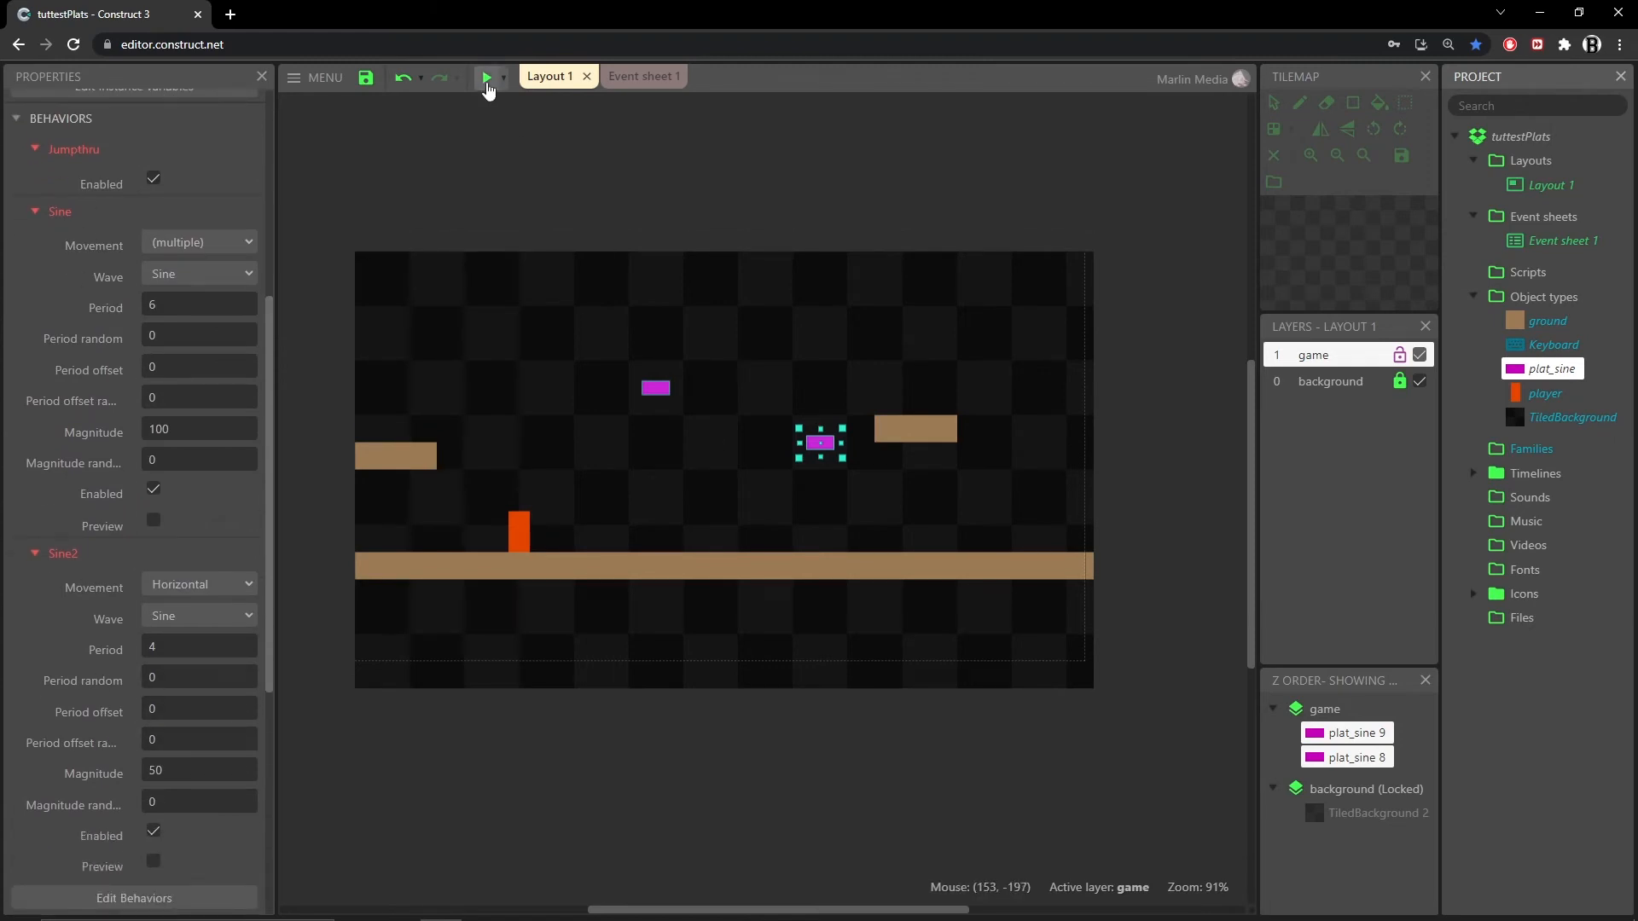
pyautogui.click(488, 80)
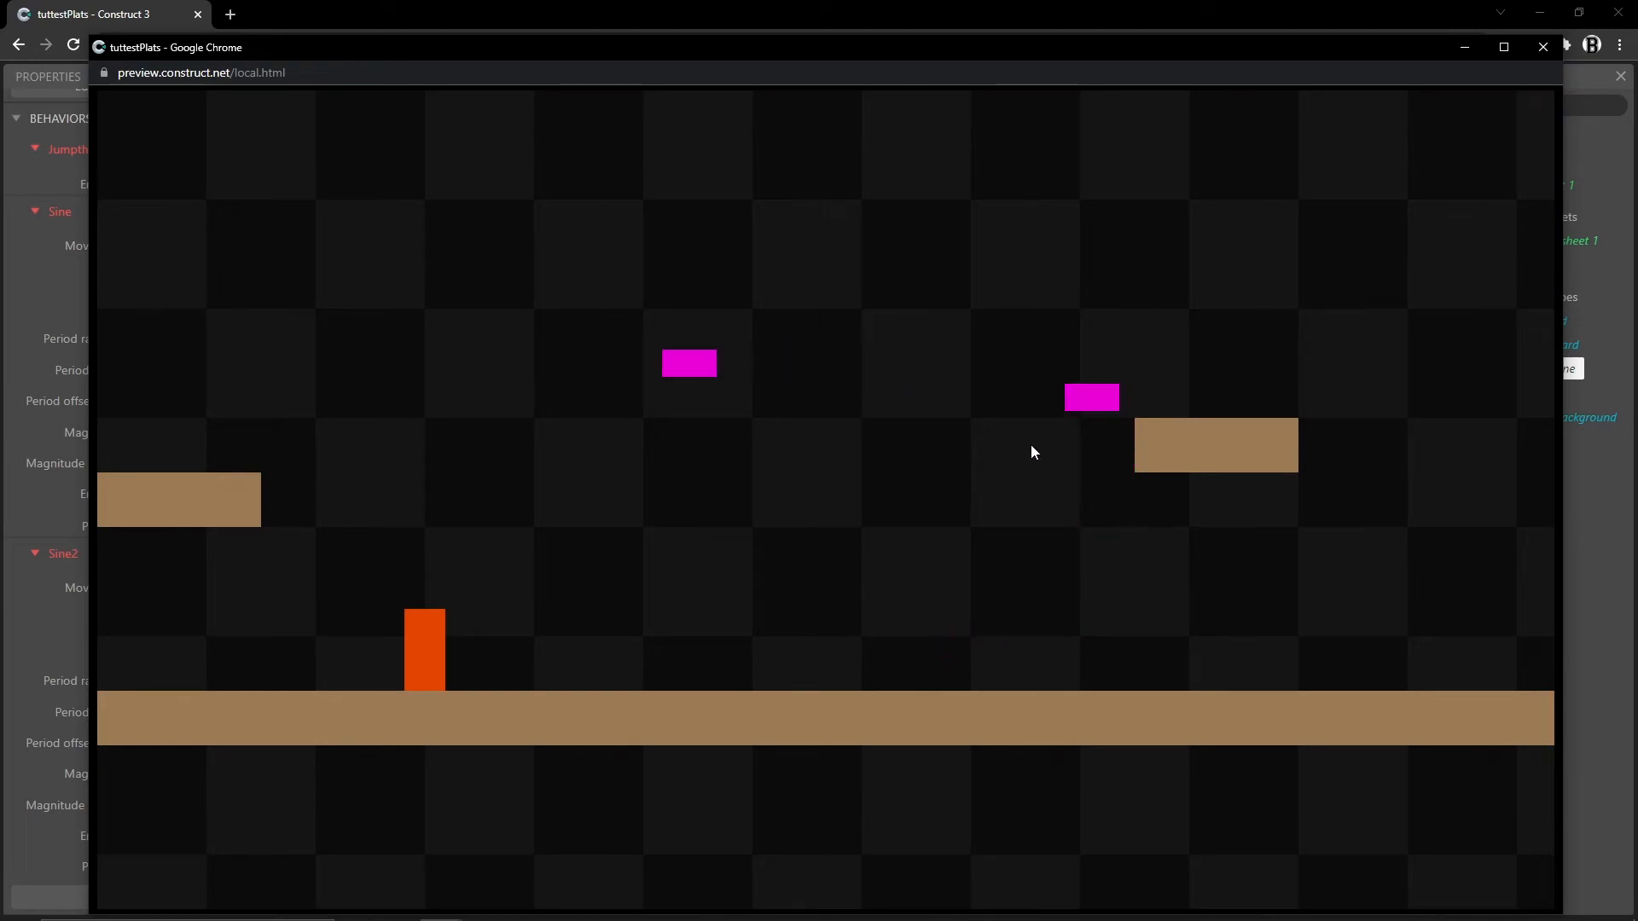
pyautogui.click(1541, 53)
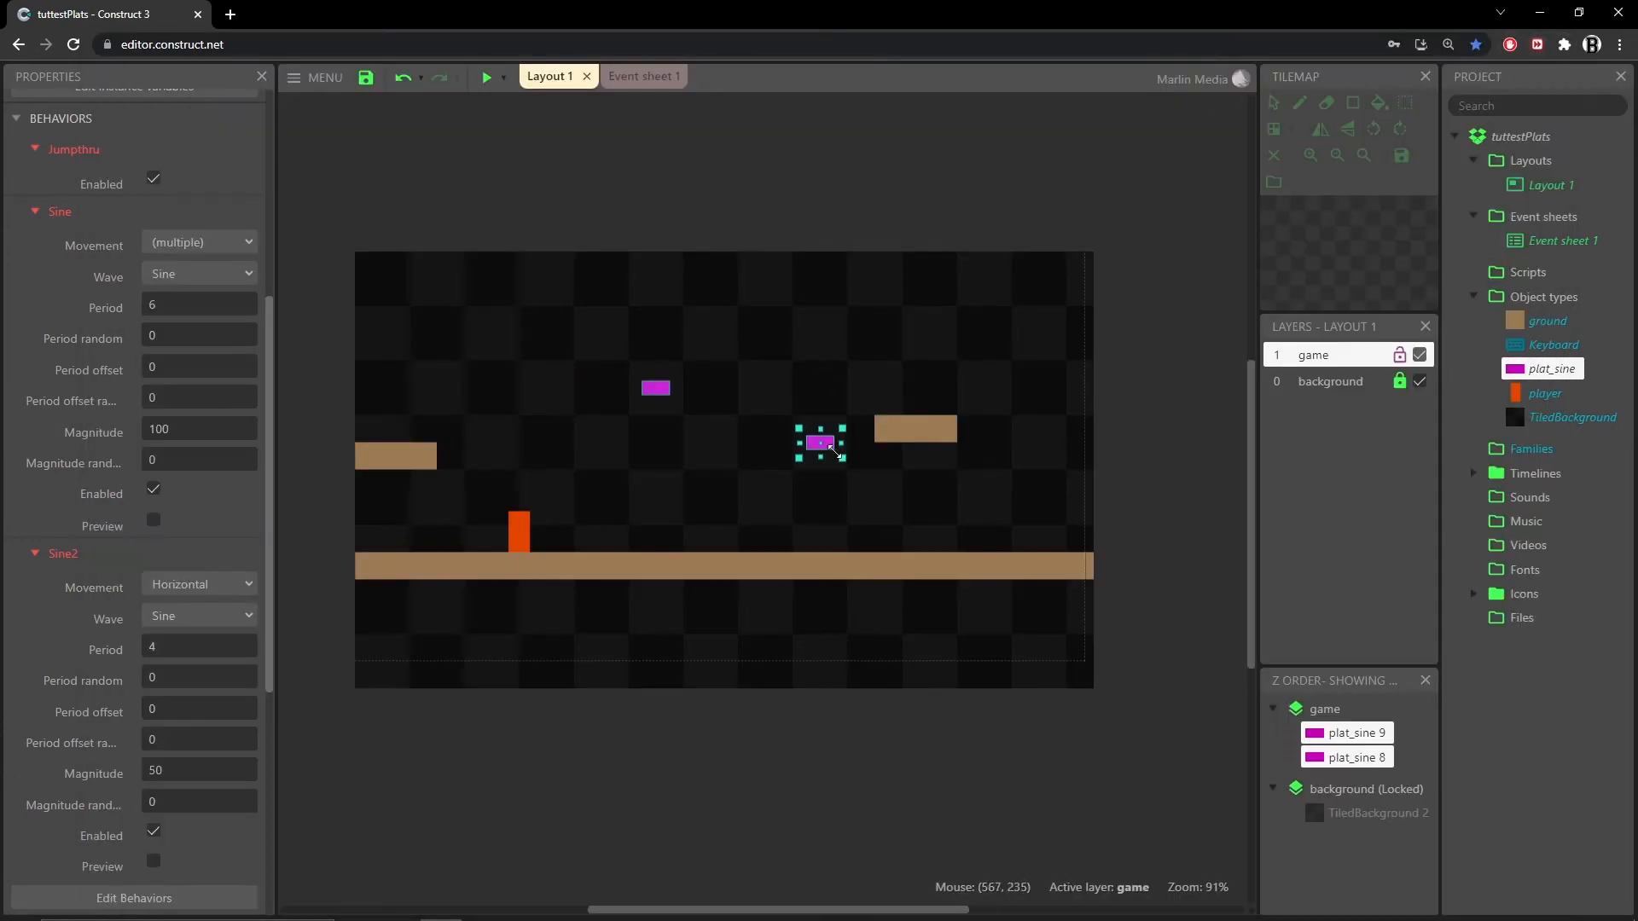
# Step: Disable Sine2 on the vertically moving plat_sine beside the floating ground platform and preview the layout
pyautogui.click(821, 451)
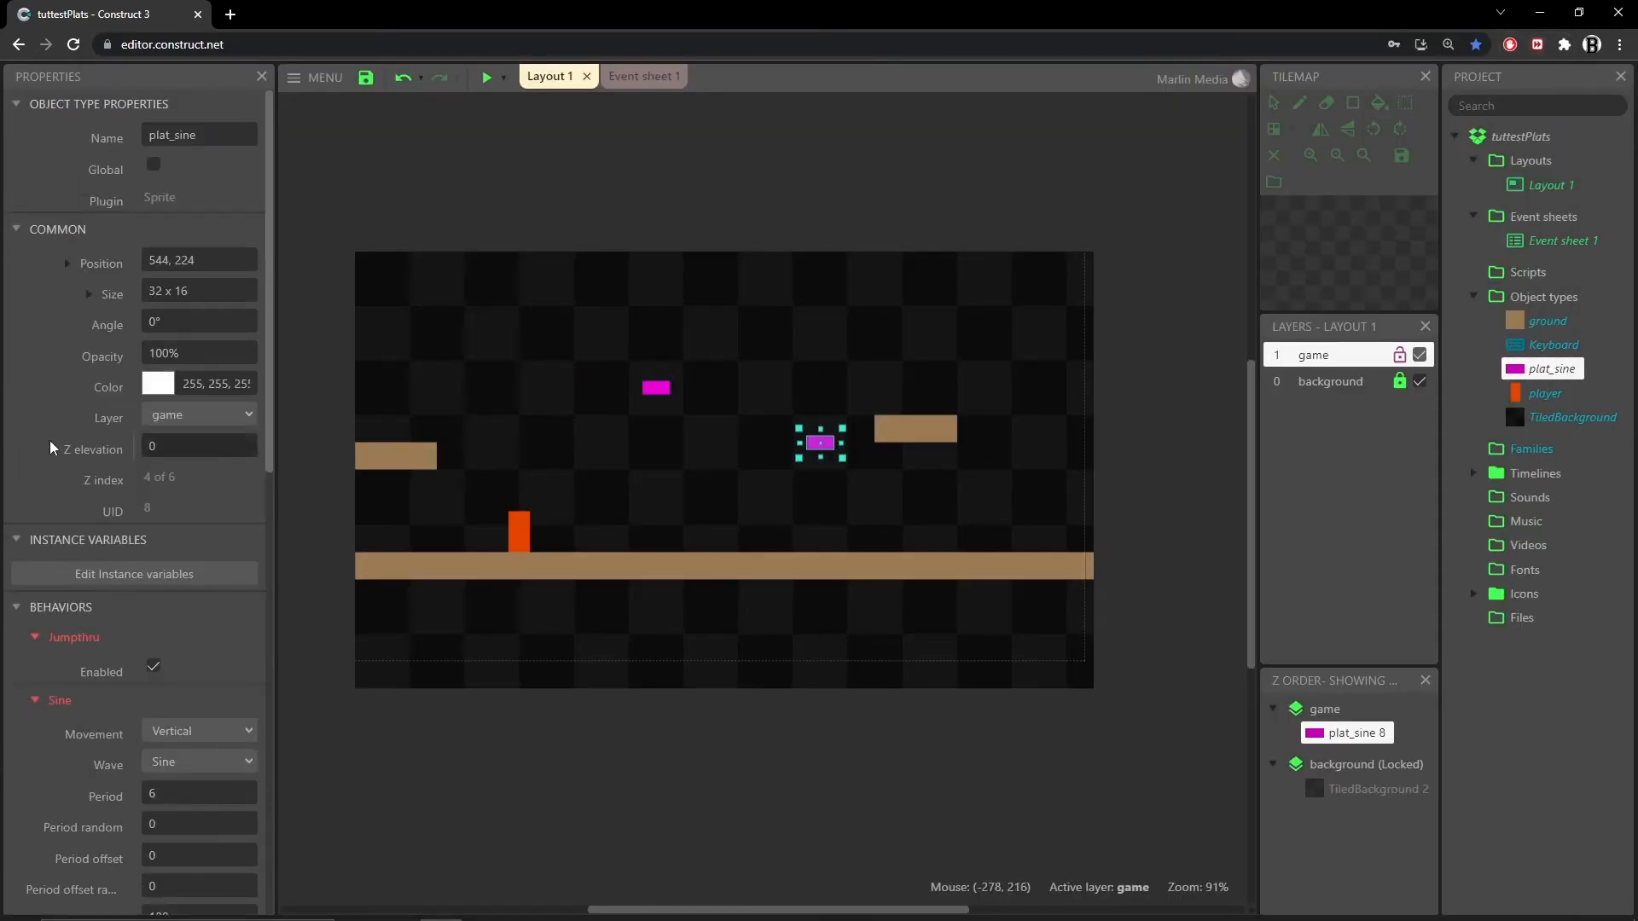
pyautogui.scroll(-5, 96, 403)
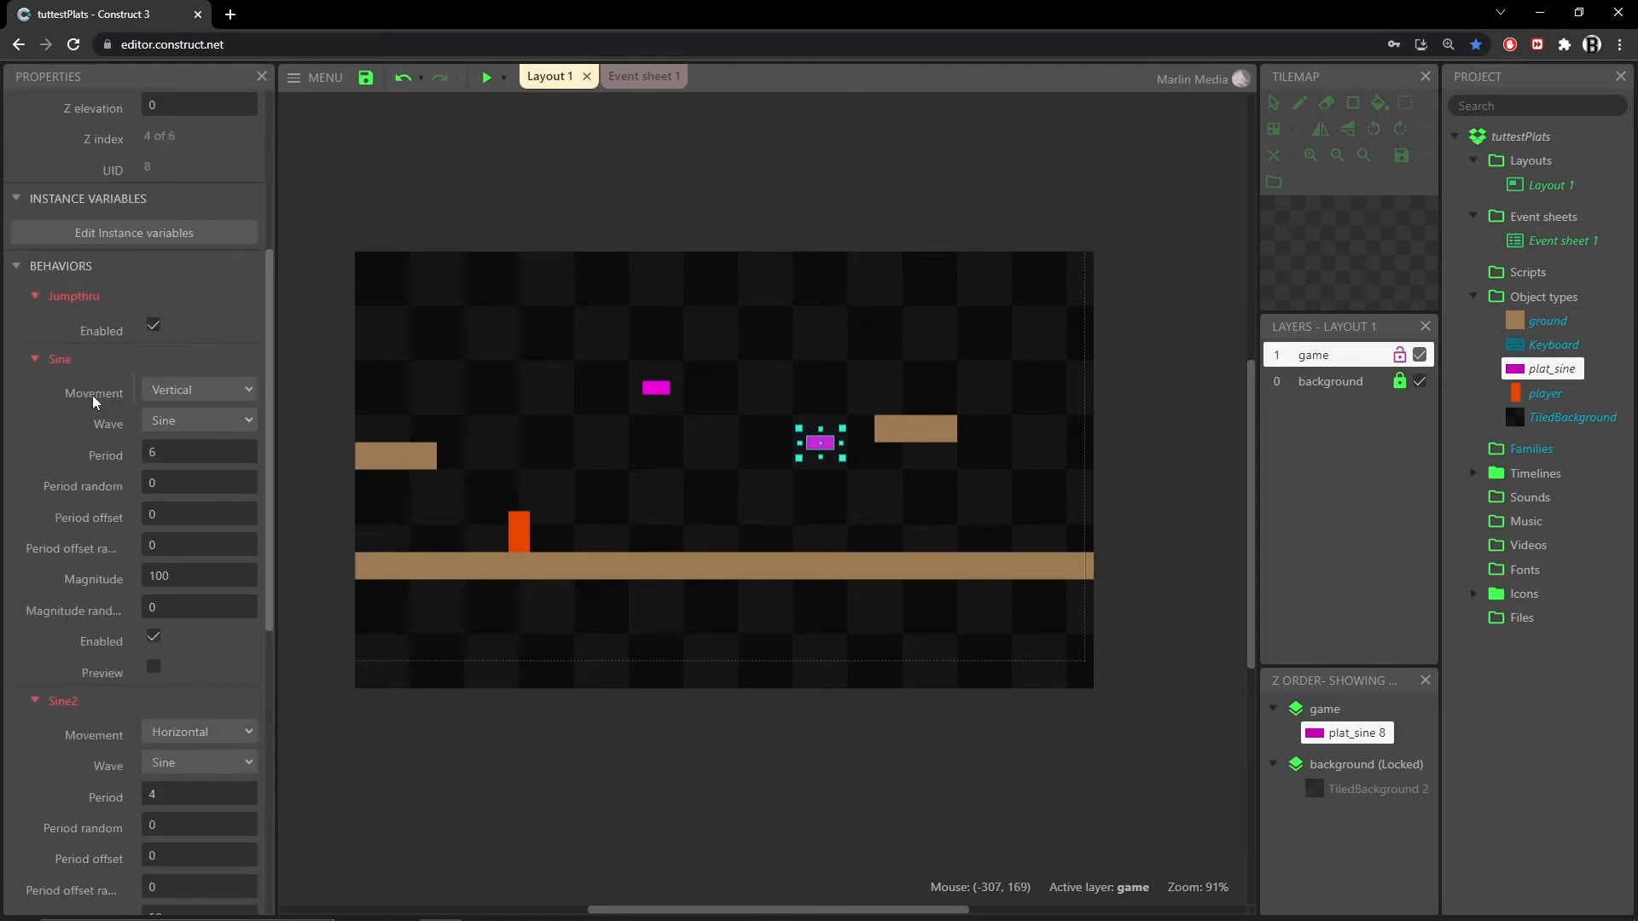
pyautogui.scroll(-1, 92, 396)
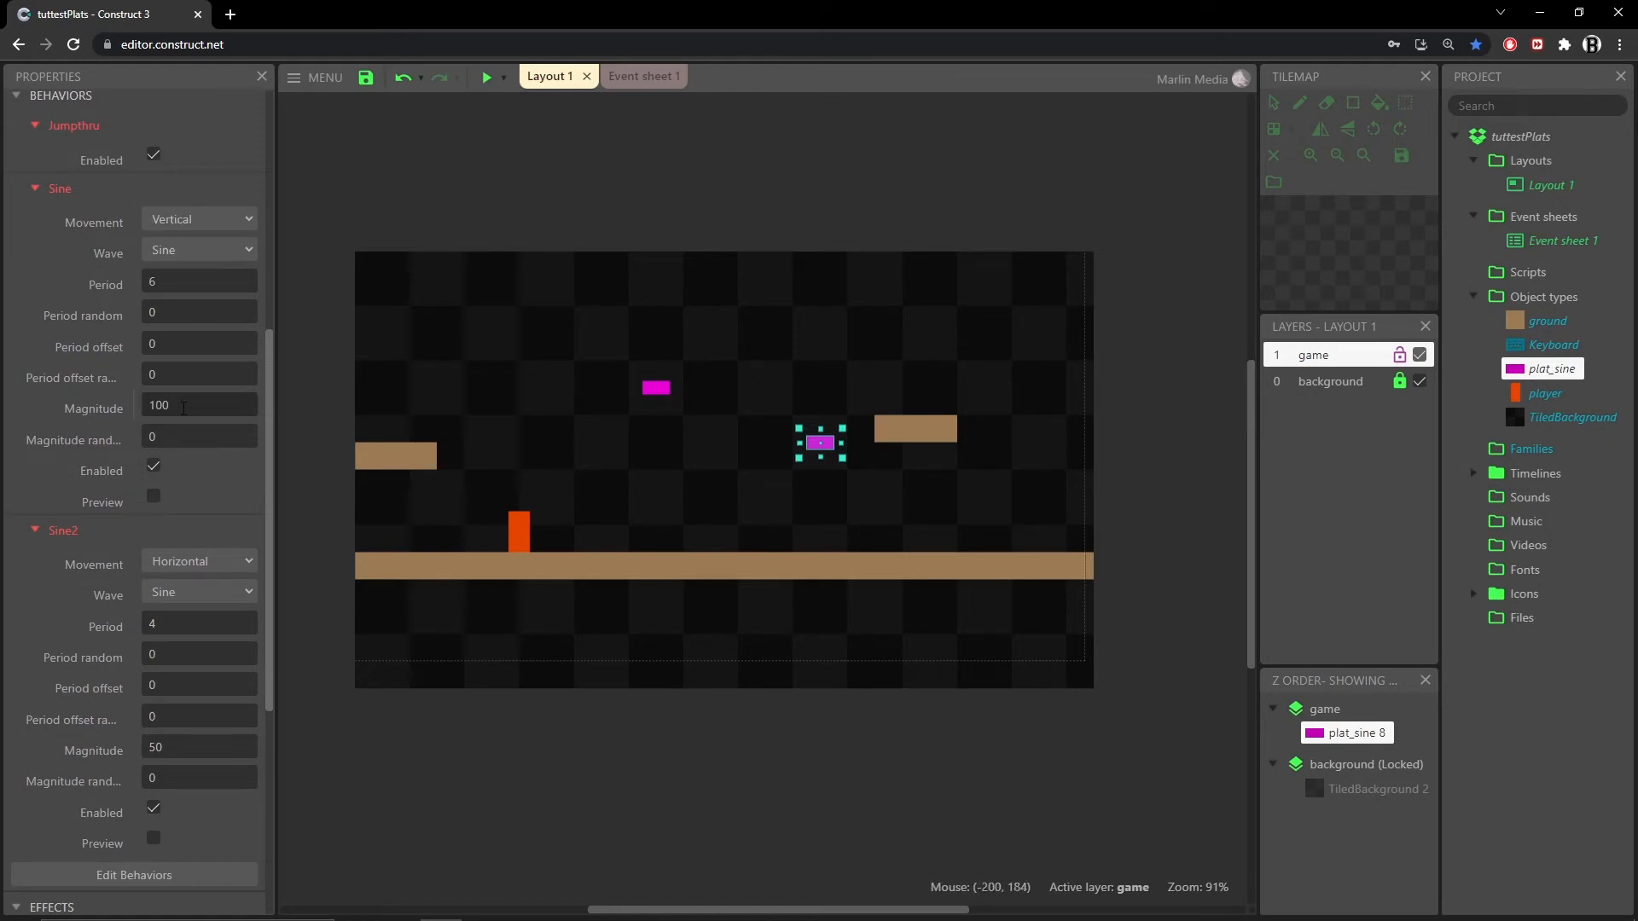
pyautogui.scroll(-2, 183, 407)
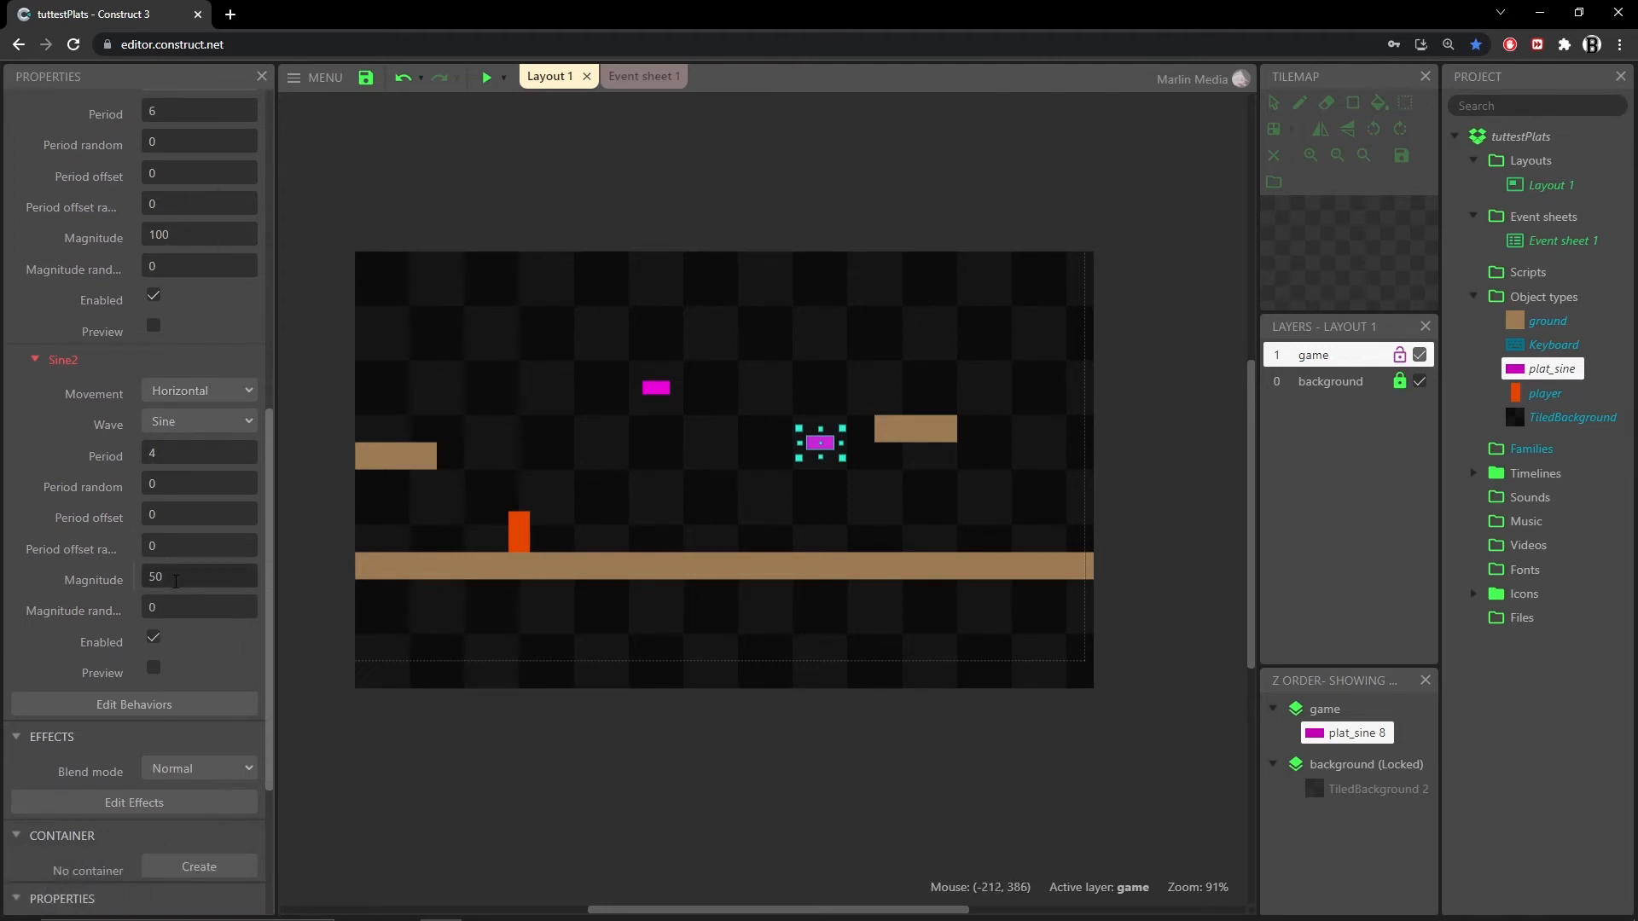
pyautogui.scroll(2, 181, 582)
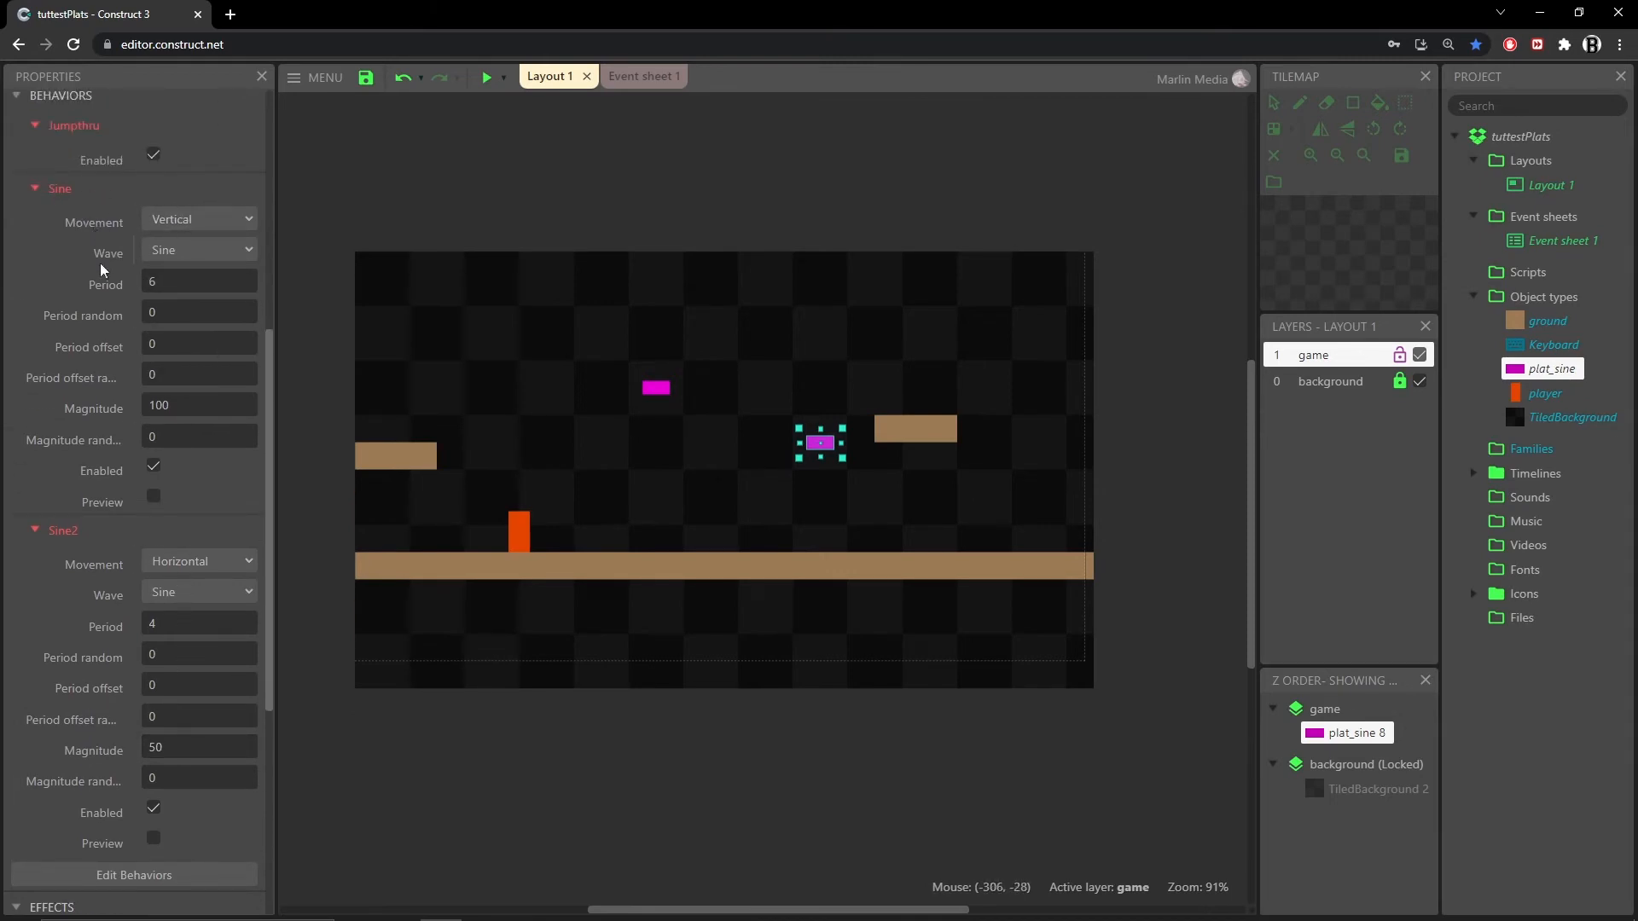
pyautogui.scroll(-3, 97, 238)
pyautogui.scroll(-1, 76, 512)
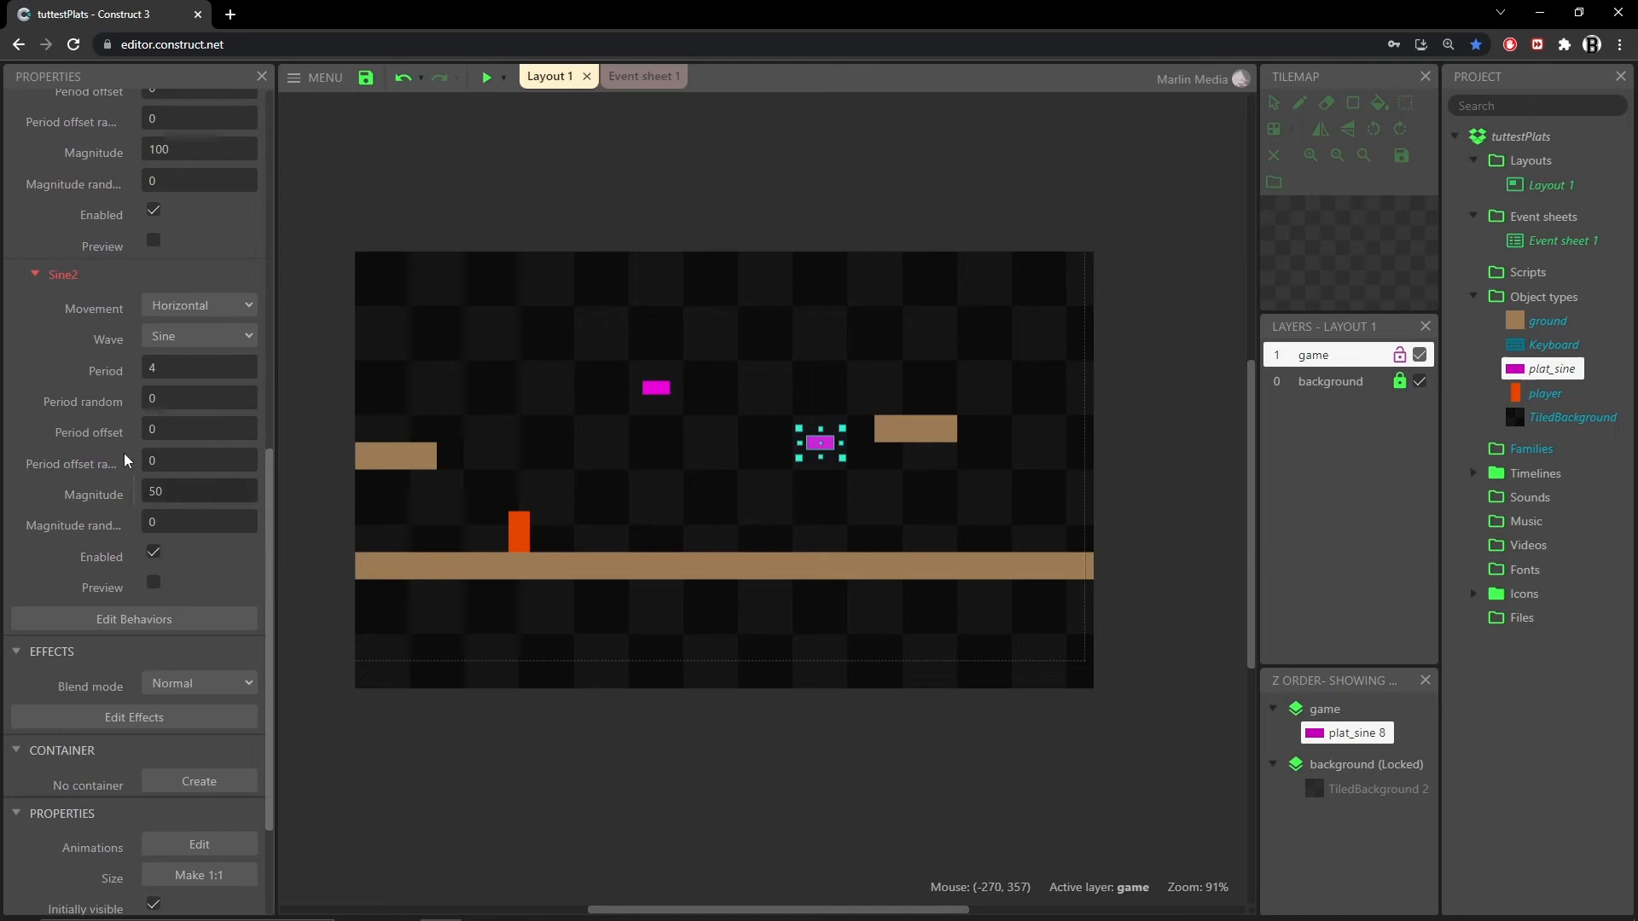
pyautogui.click(153, 553)
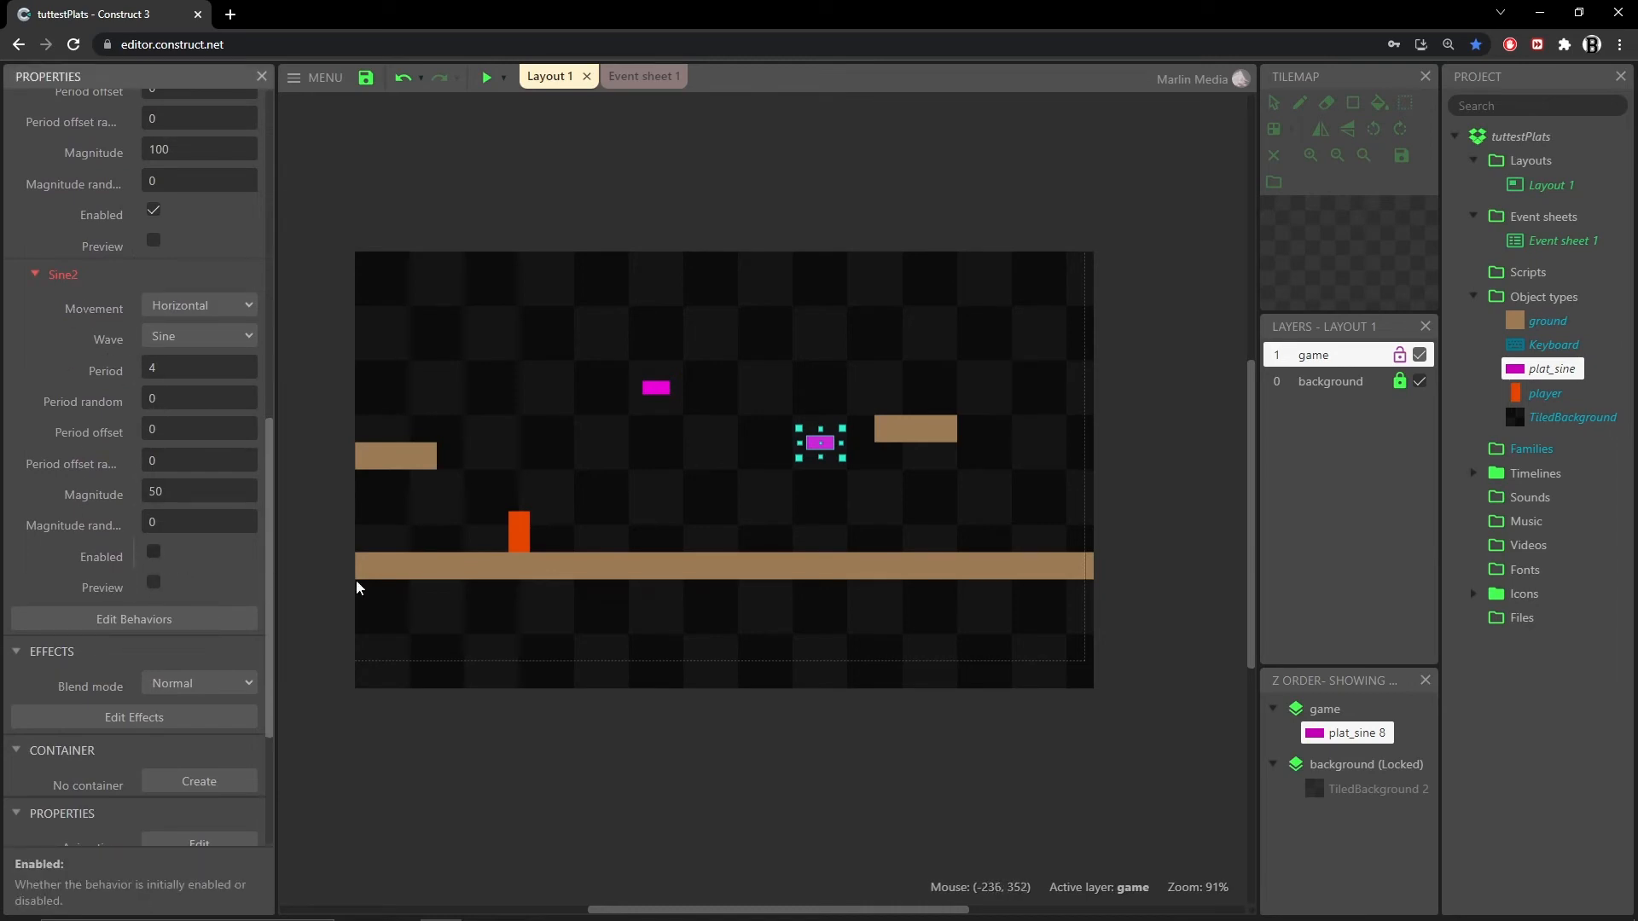
pyautogui.click(487, 78)
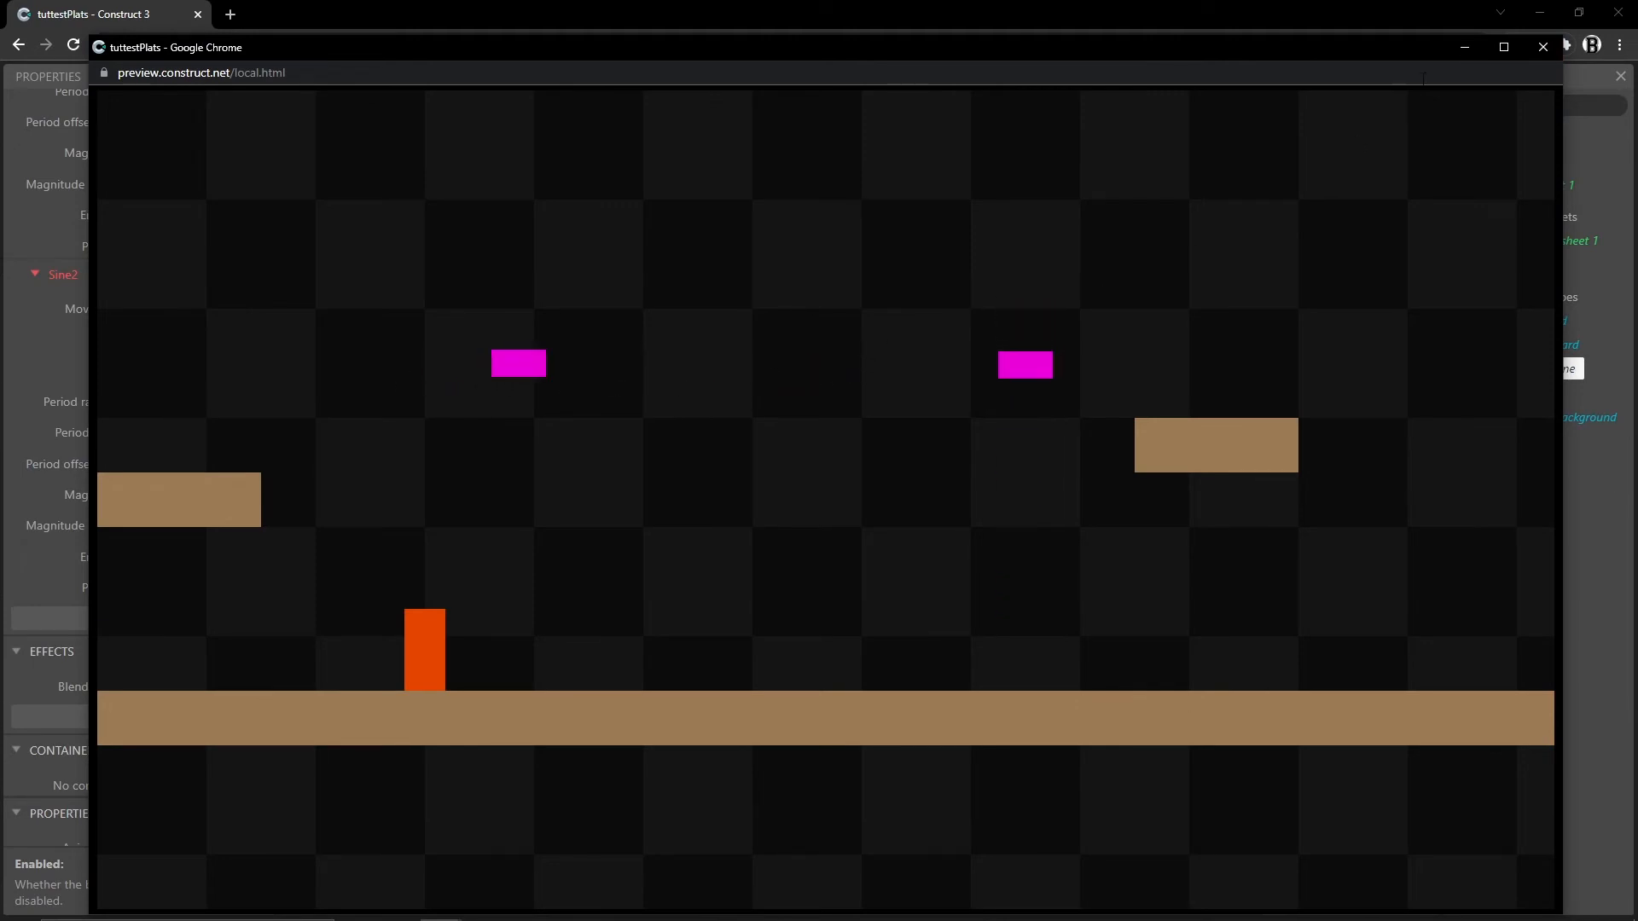
pyautogui.click(1543, 46)
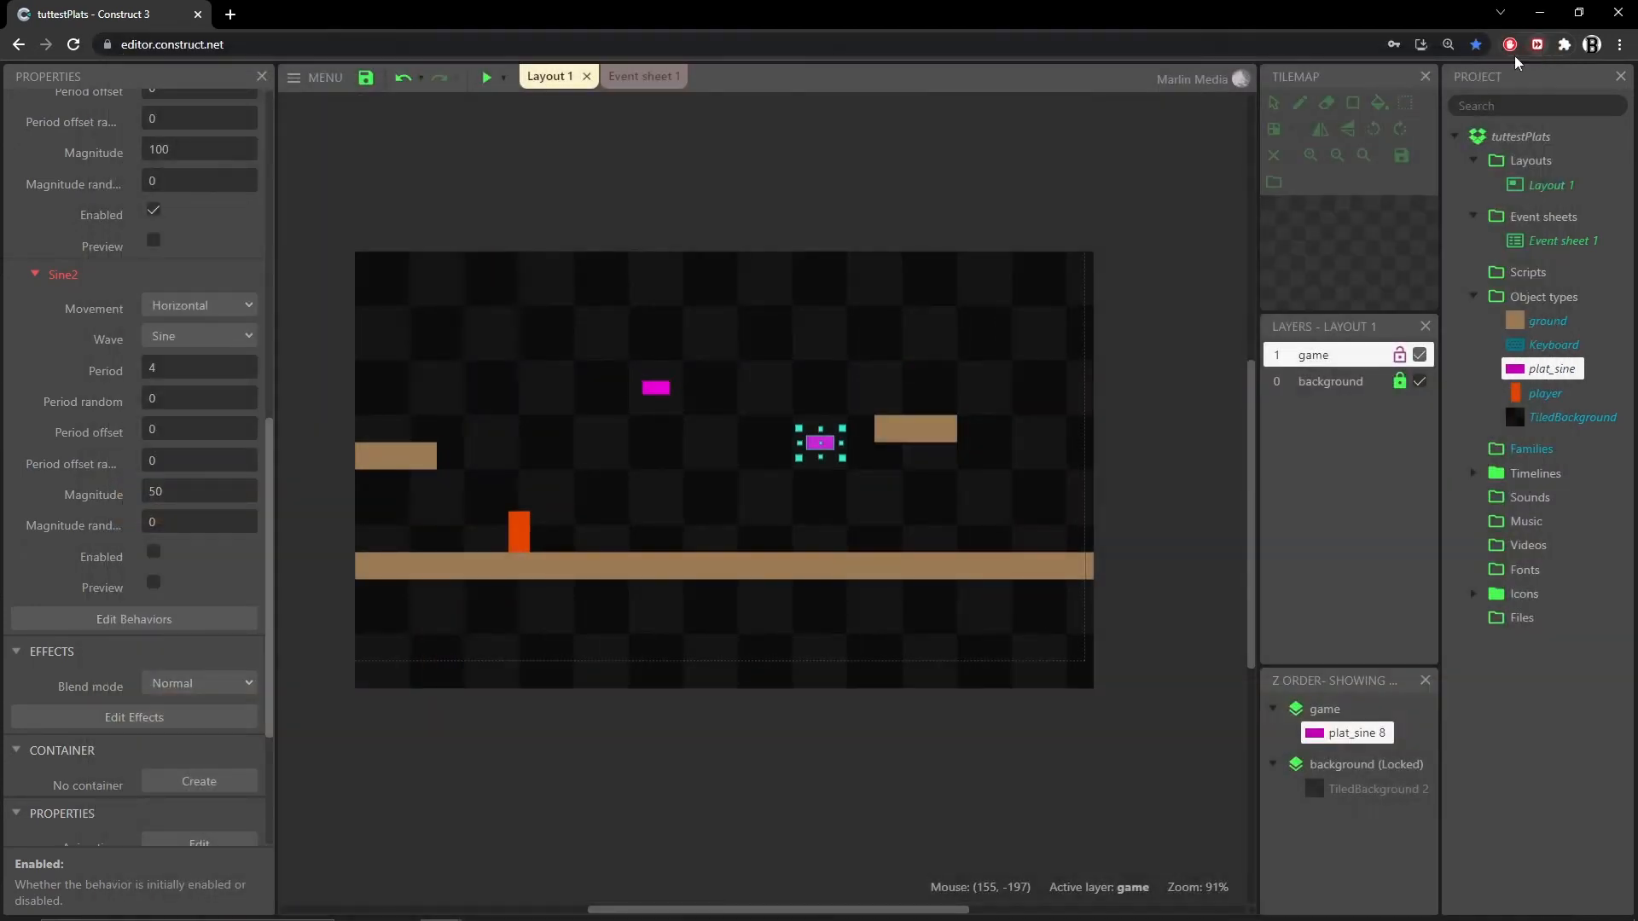
# Step: Disable Sine2 on the horizontally moving plat_sine, the higher one in the layout
pyautogui.click(659, 390)
pyautogui.scroll(-5, 100, 550)
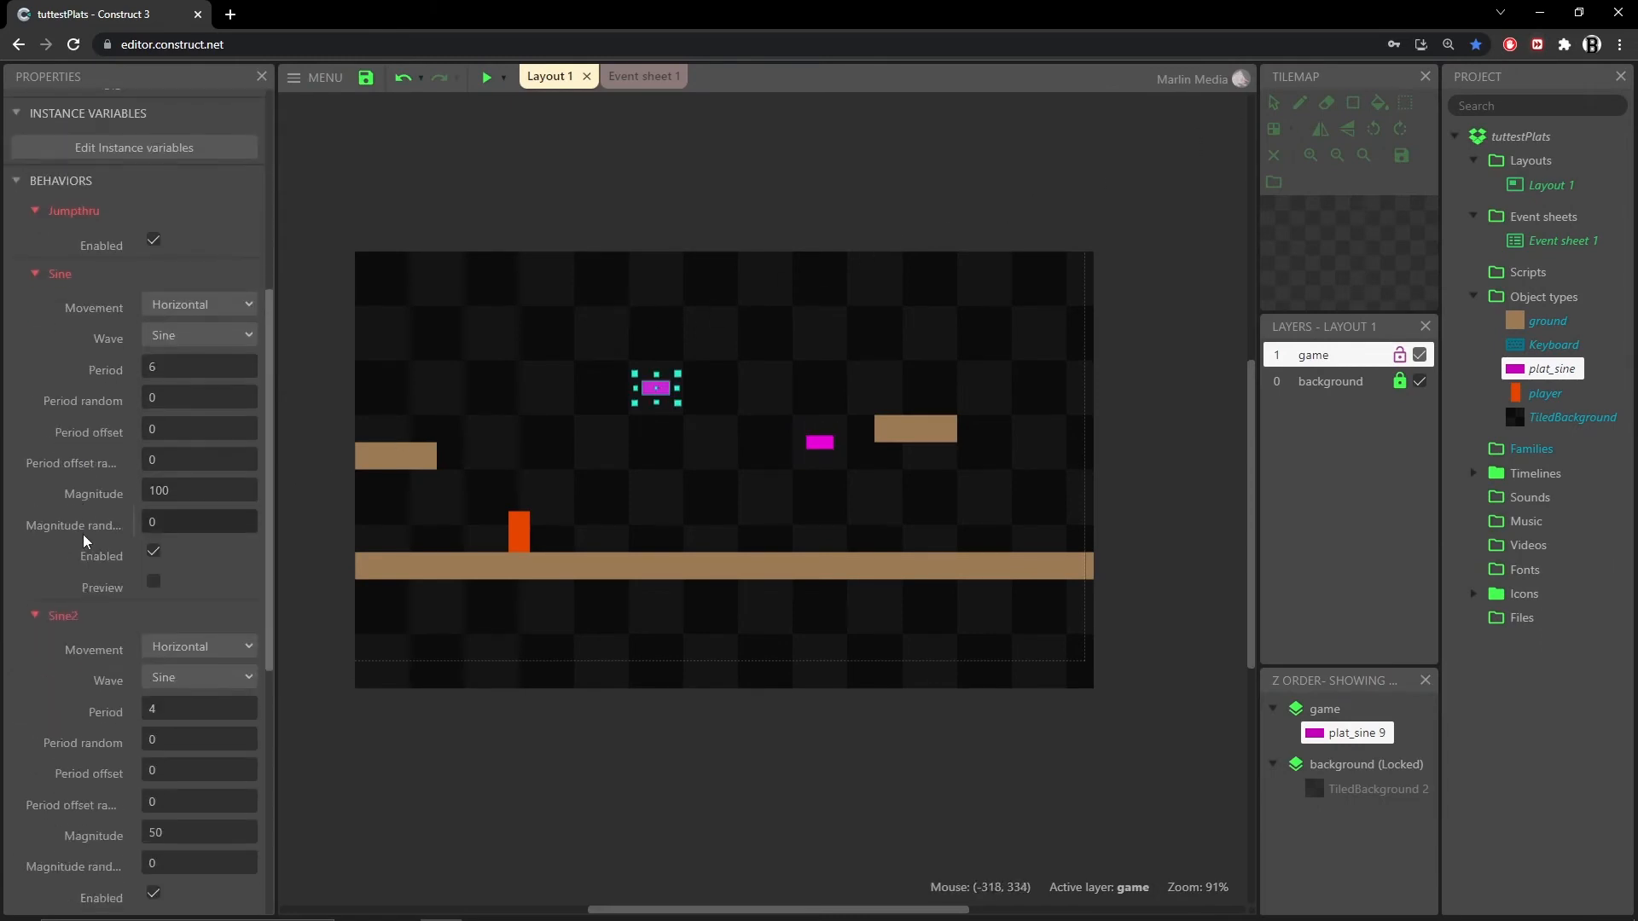
pyautogui.scroll(-1, 84, 540)
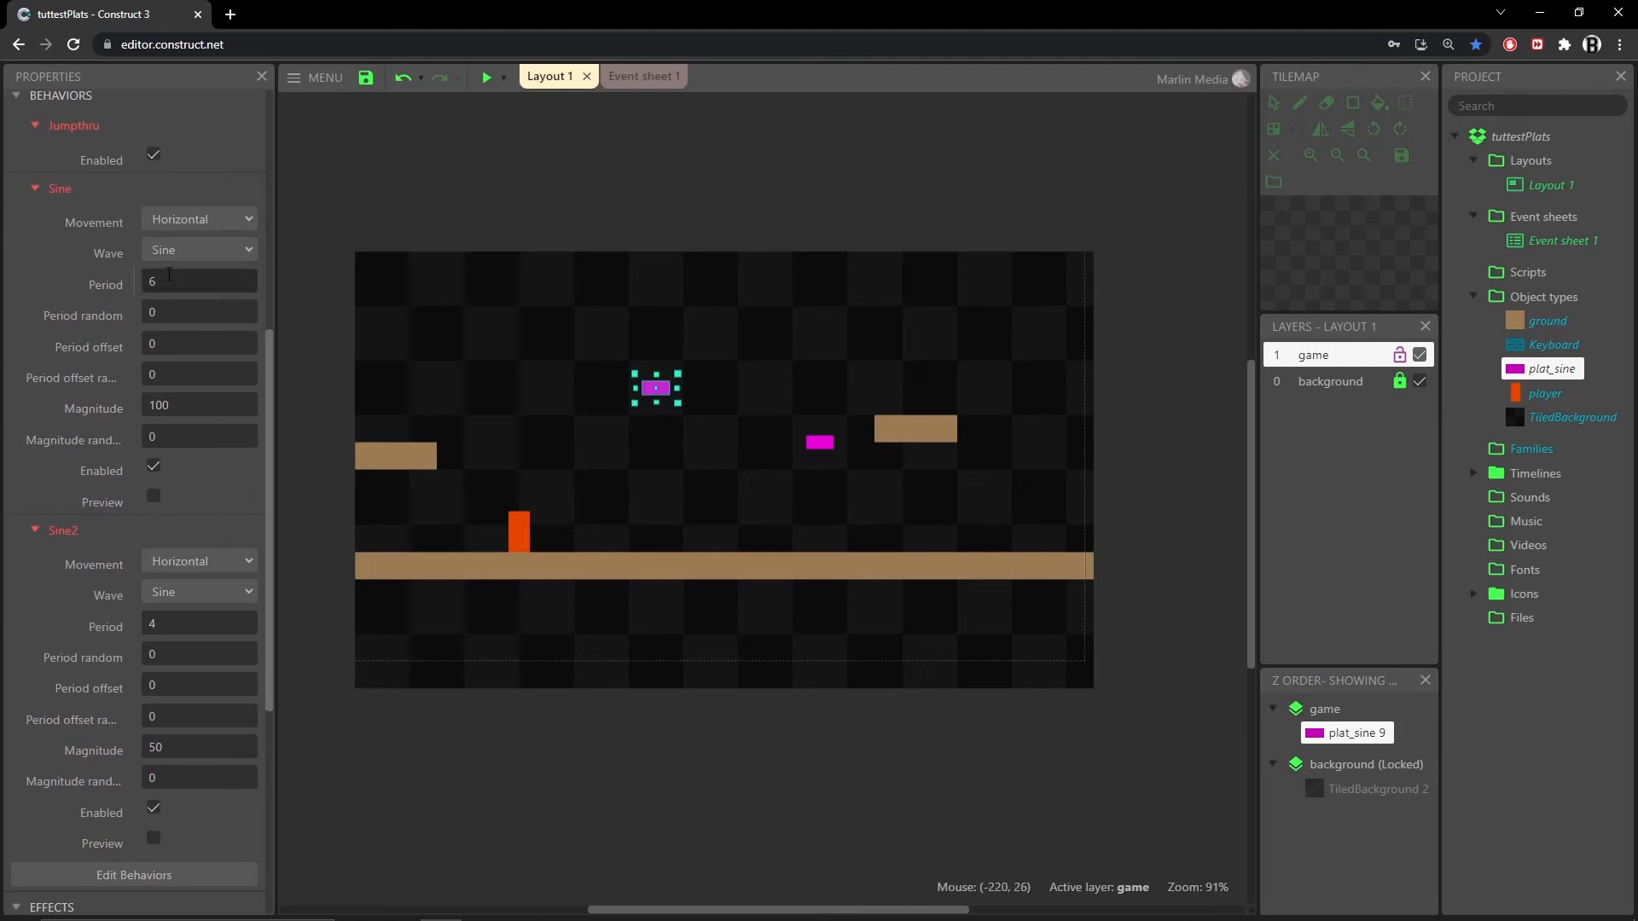
pyautogui.click(189, 632)
pyautogui.press('Tab')
pyautogui.press('Tab')
pyautogui.press('Tab')
pyautogui.press('Tab')
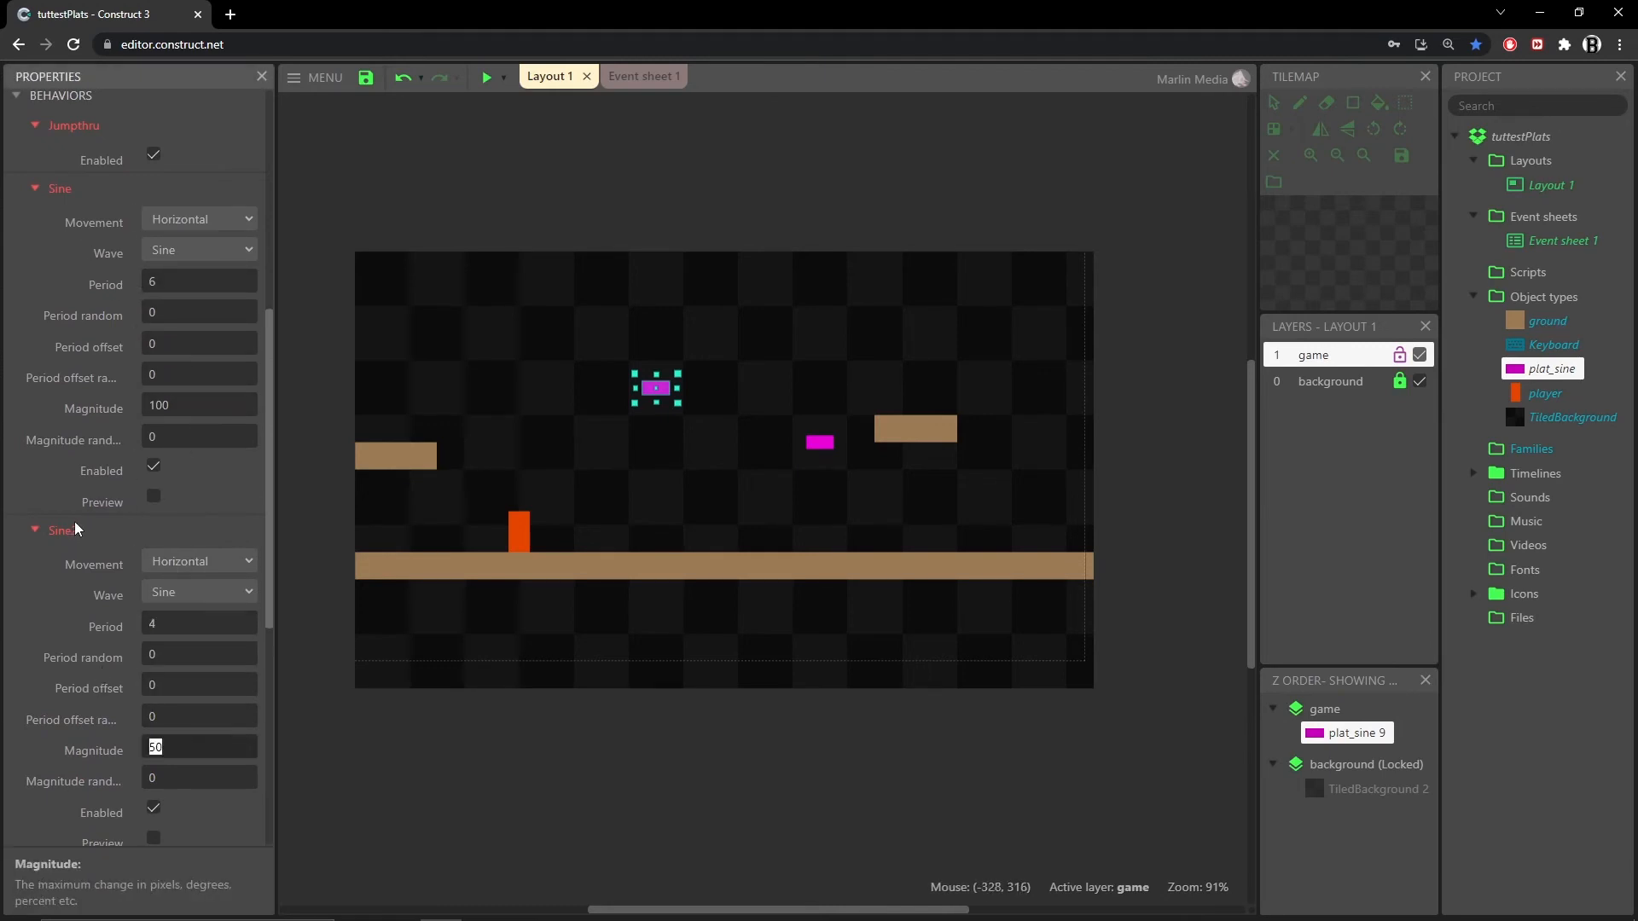
pyautogui.click(60, 191)
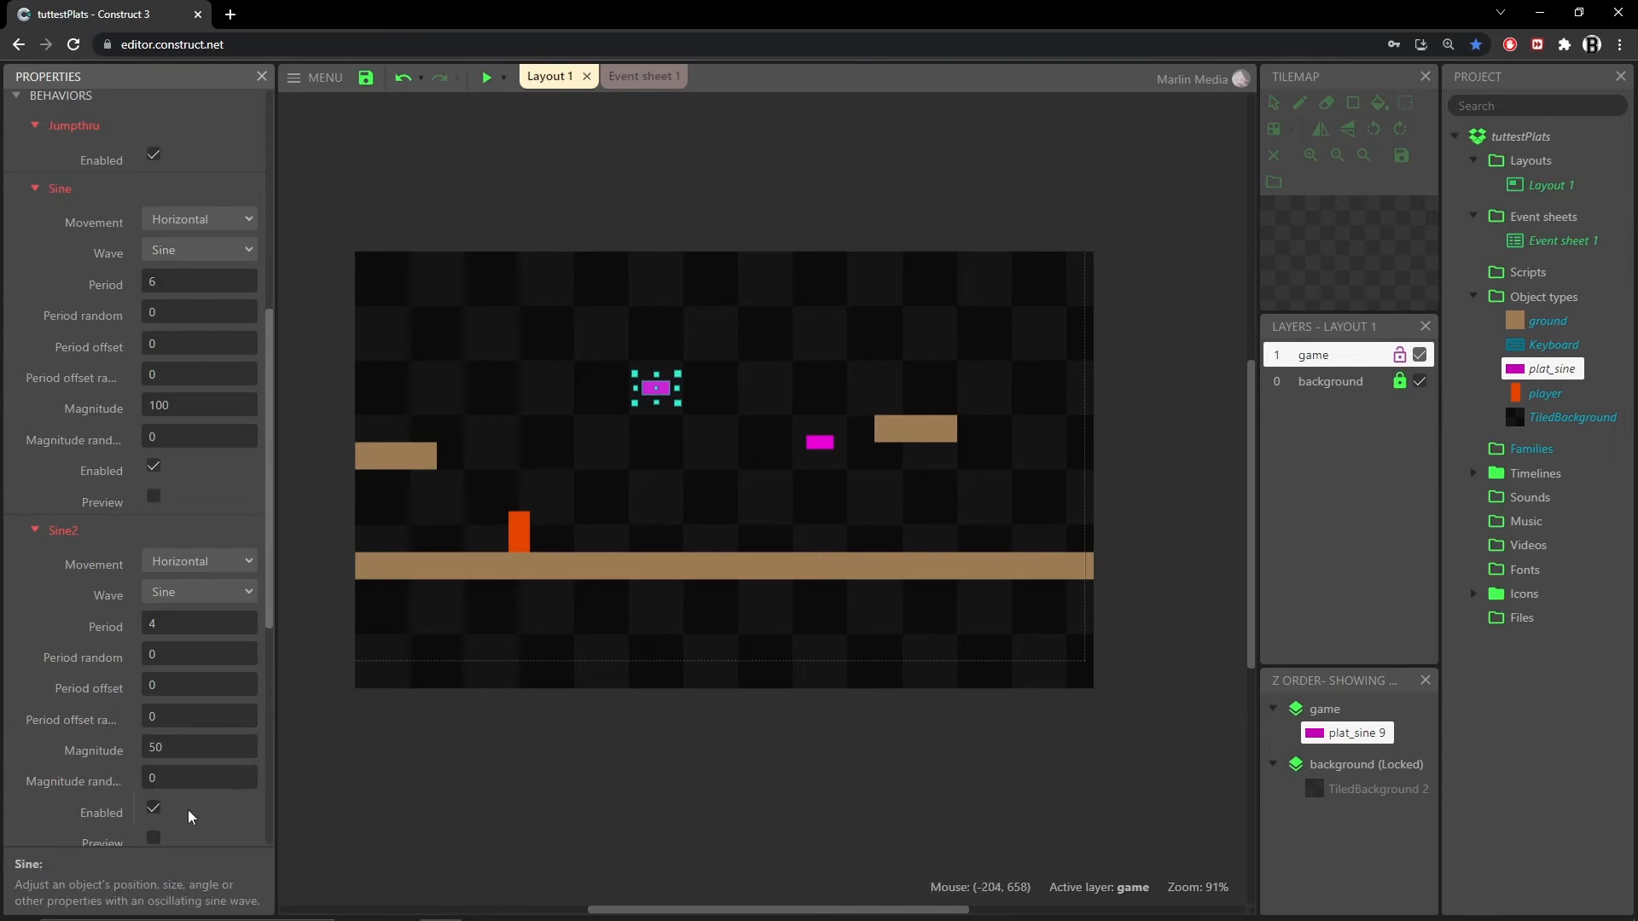
pyautogui.click(155, 807)
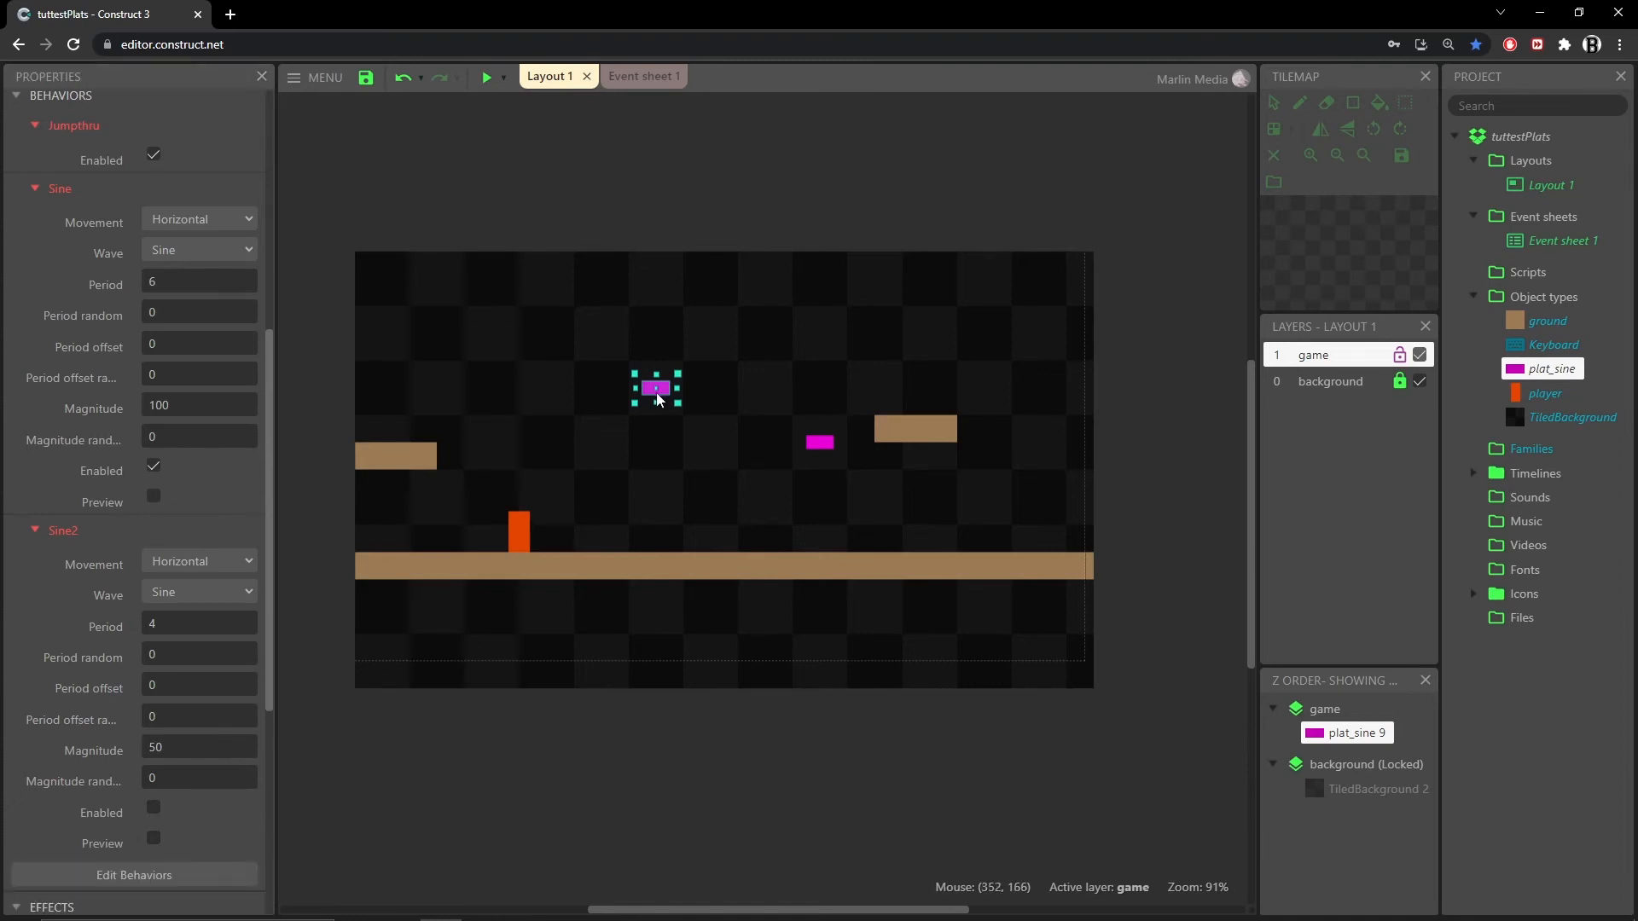
# Step: Duplicate the horizontal plat_sine diagonally down toward the player and compare the copy's Sine settings with the original's
pyautogui.keyDown('ctrl'); pyautogui.moveTo(662, 392); pyautogui.dragTo(590, 445); pyautogui.keyUp('ctrl')
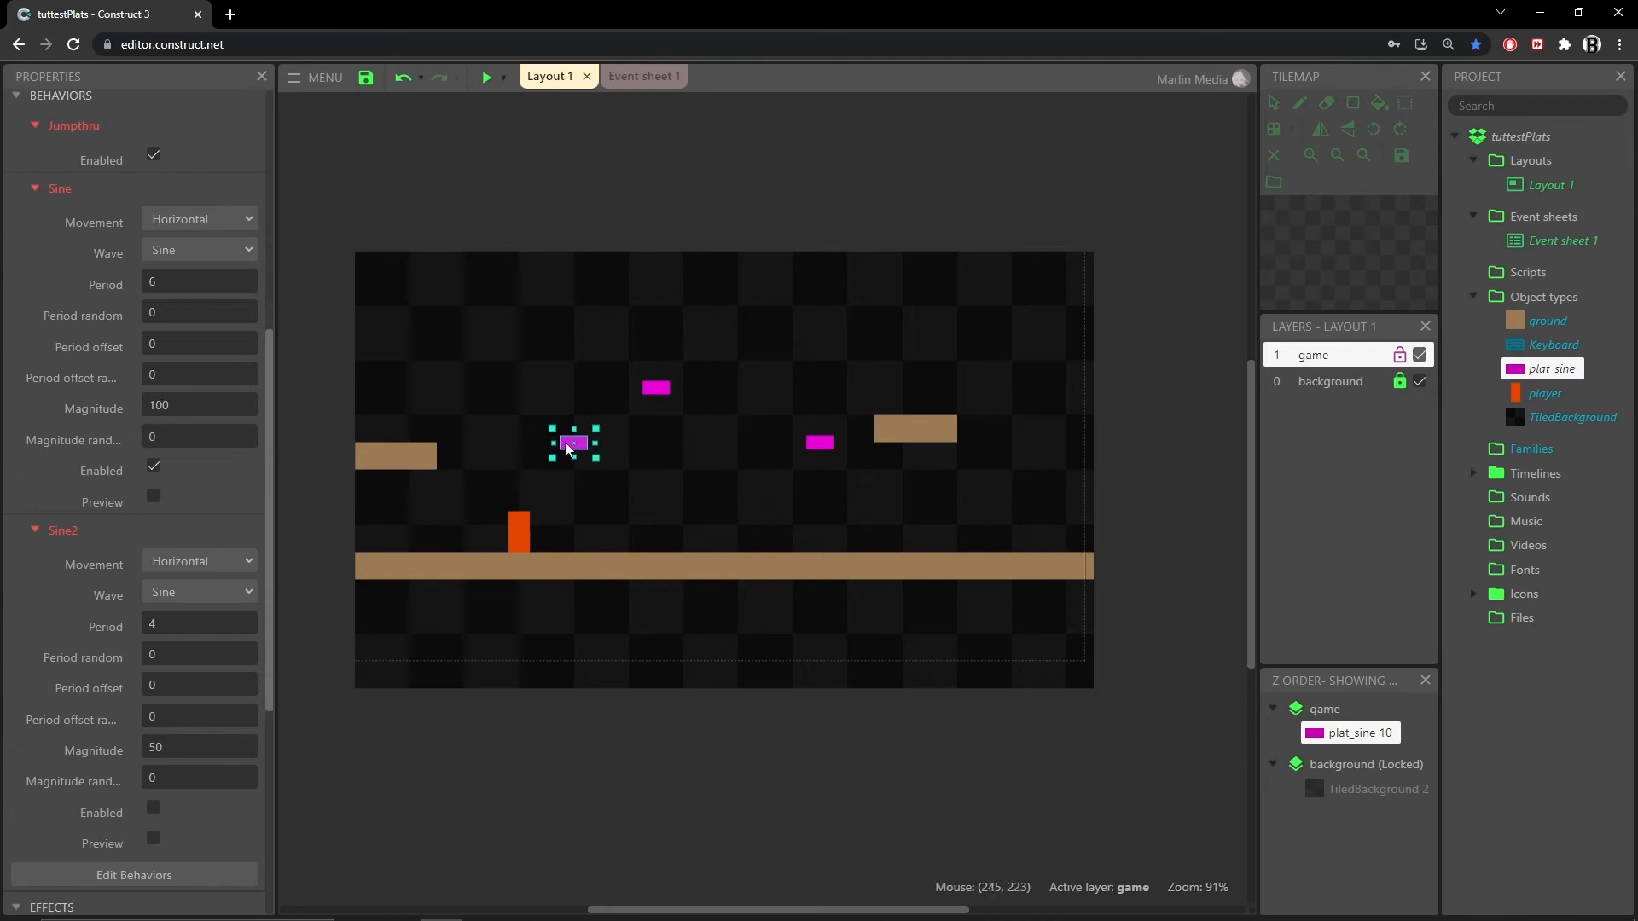
pyautogui.scroll(-2, 104, 303)
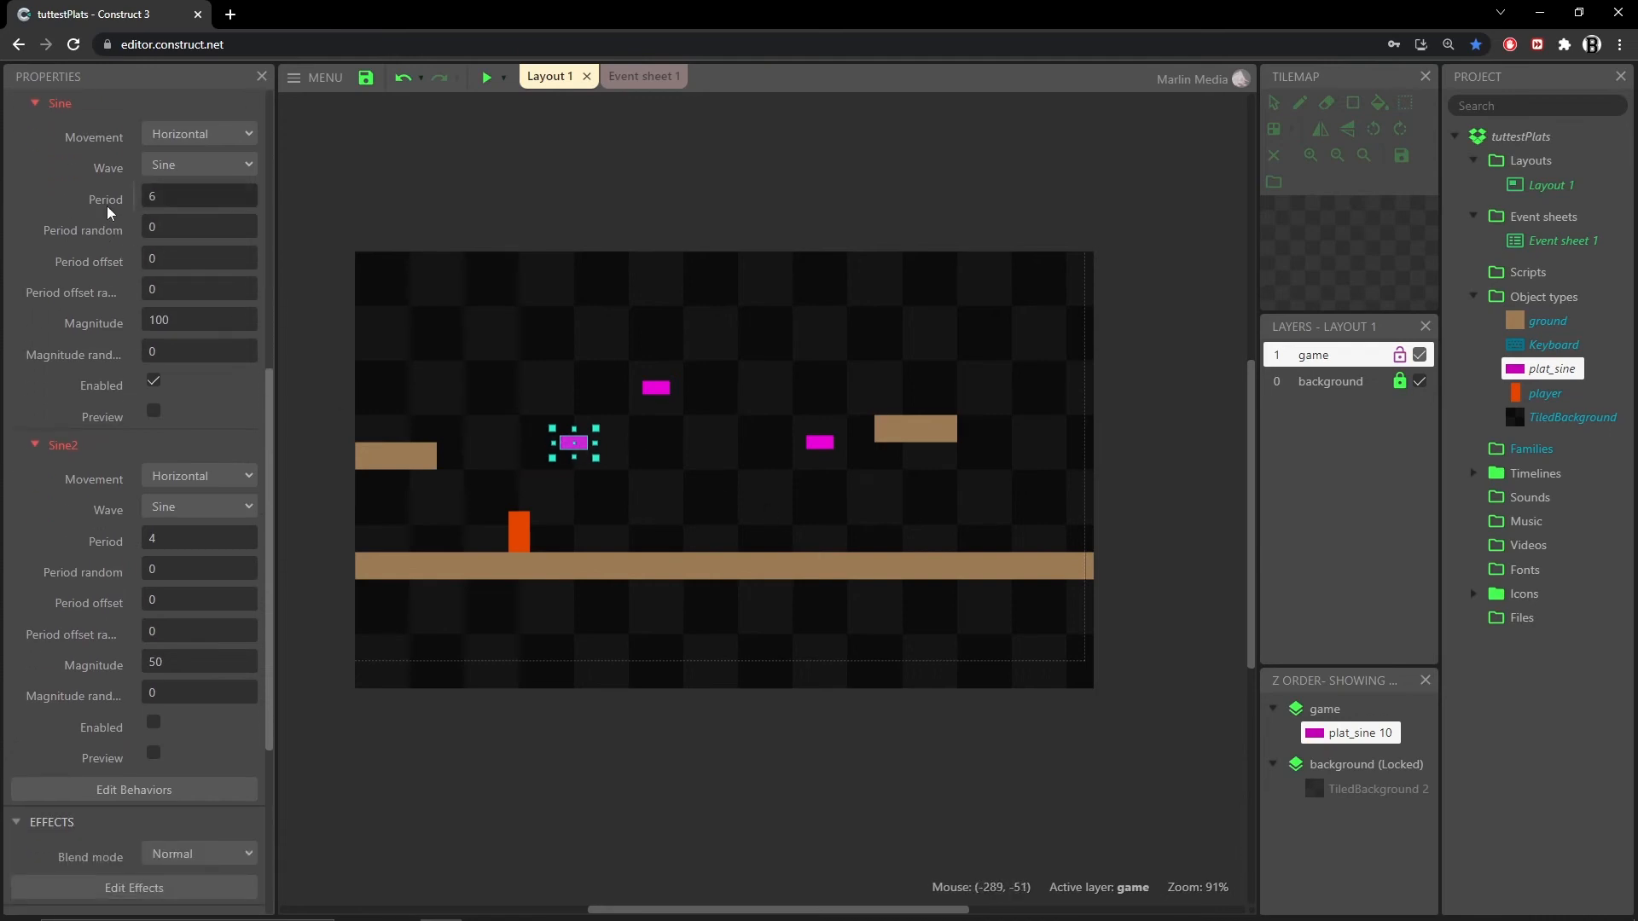
pyautogui.click(664, 392)
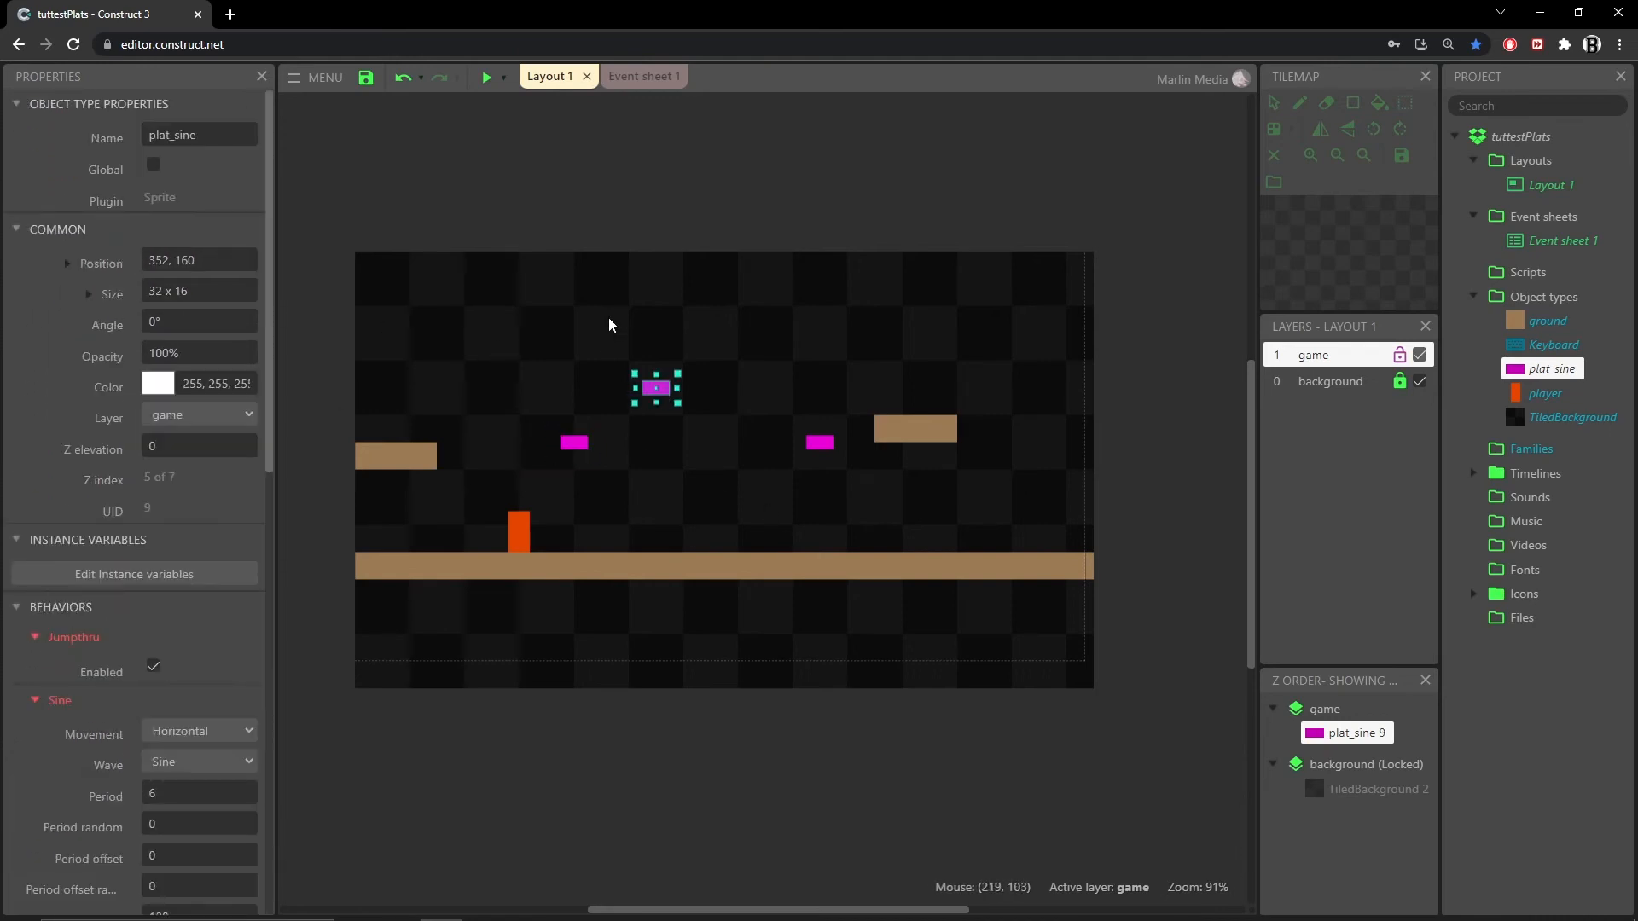
pyautogui.scroll(-6, 36, 588)
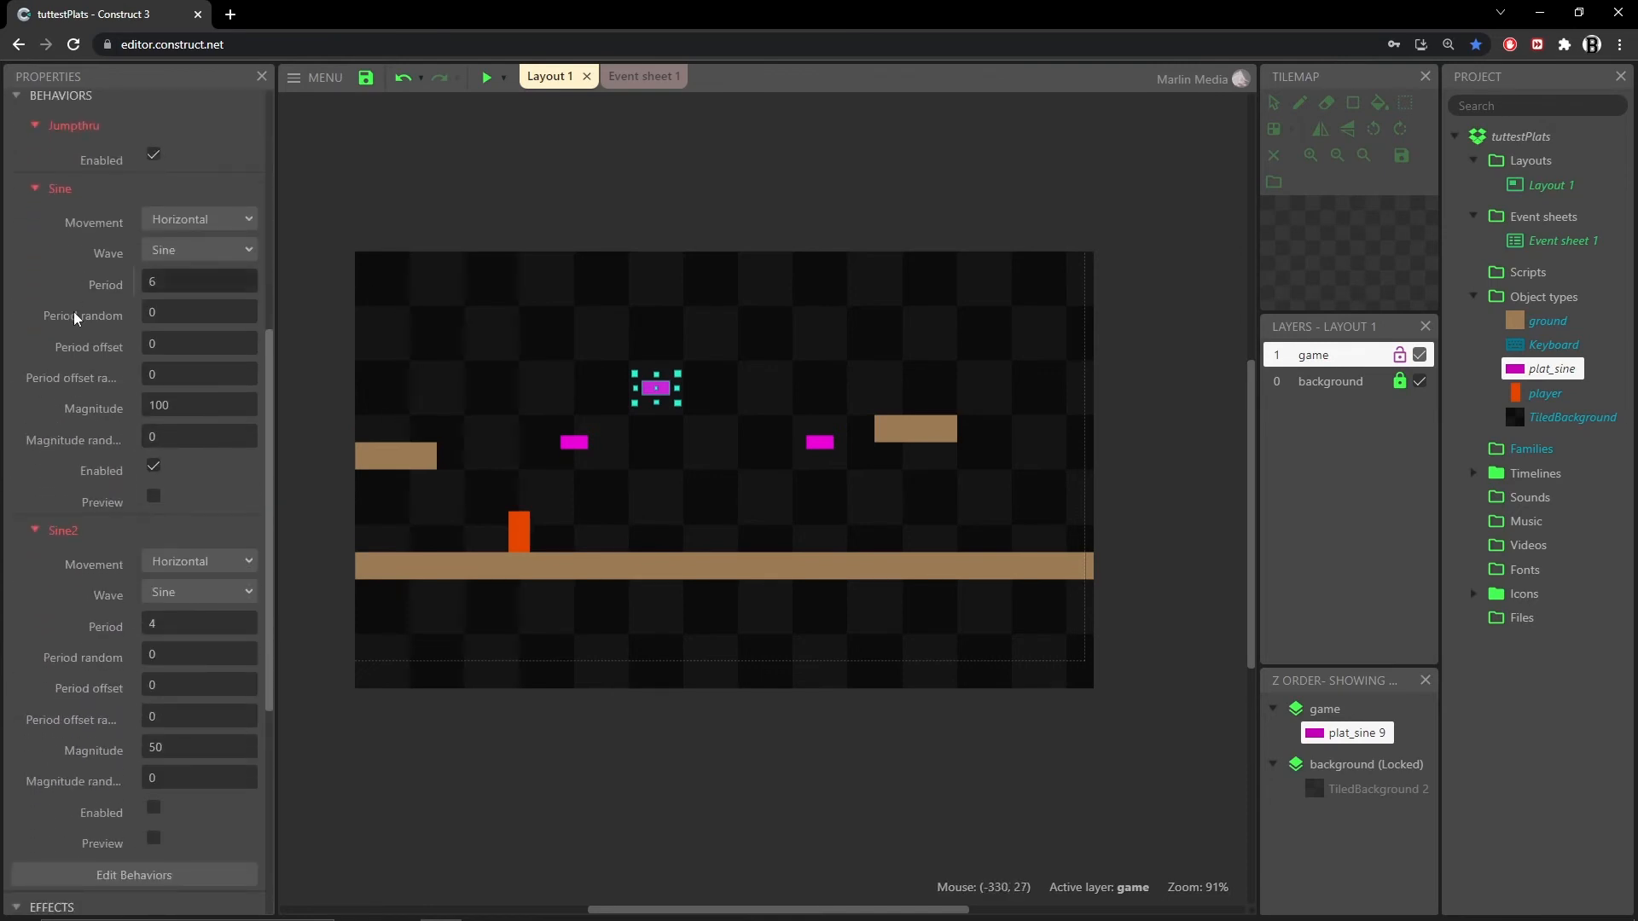
pyautogui.click(568, 443)
pyautogui.scroll(-8, 128, 529)
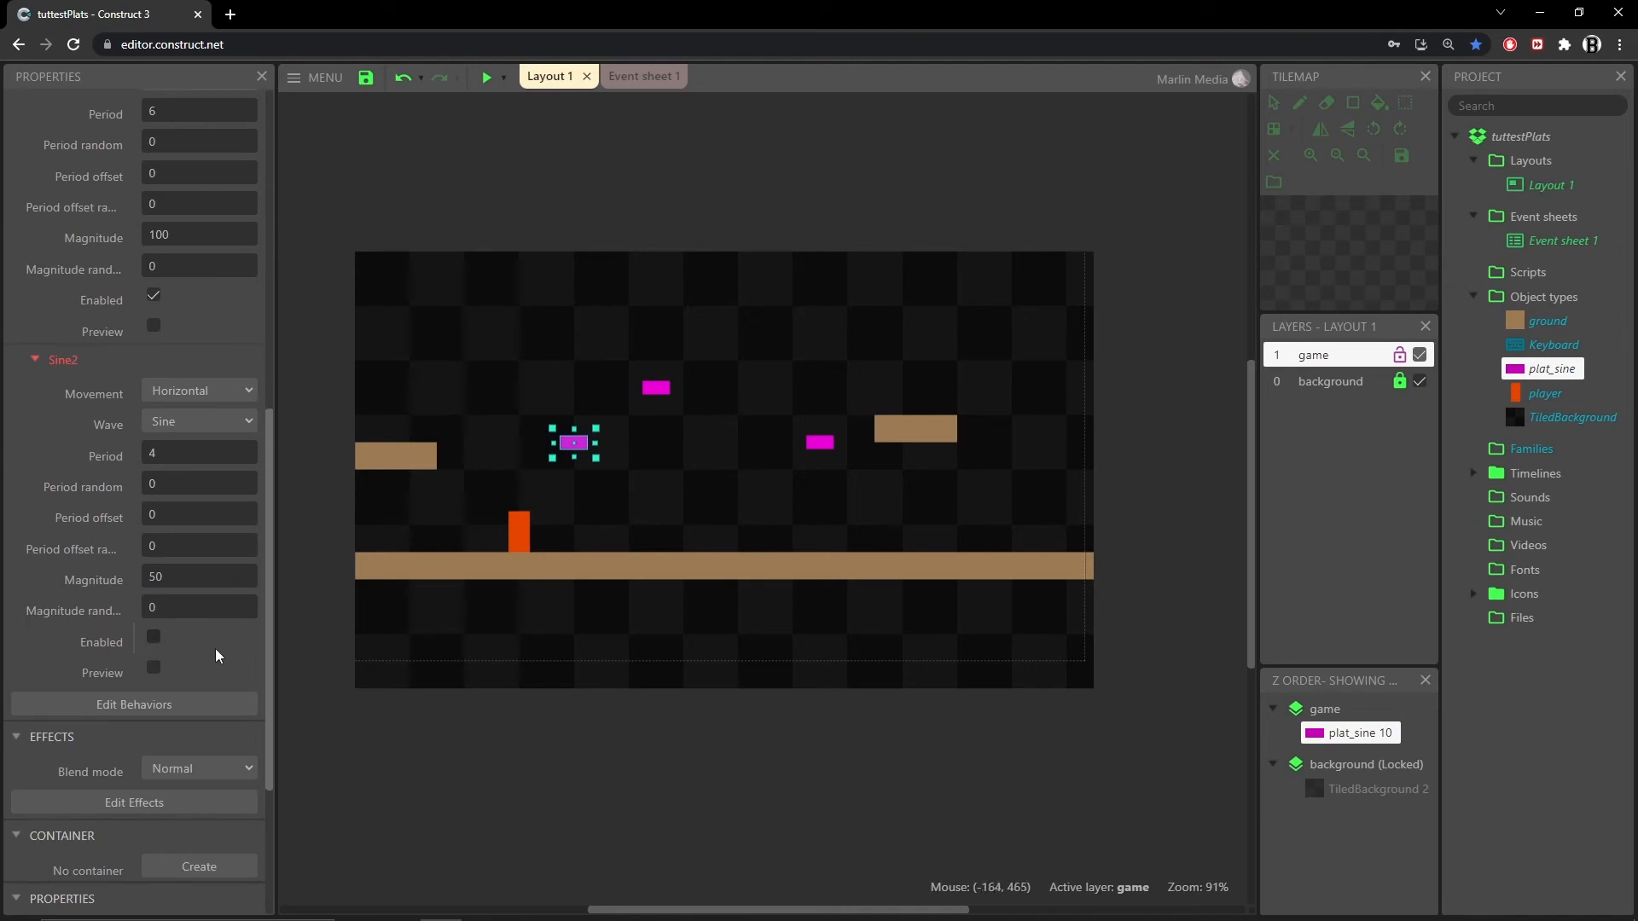
pyautogui.scroll(2, 215, 655)
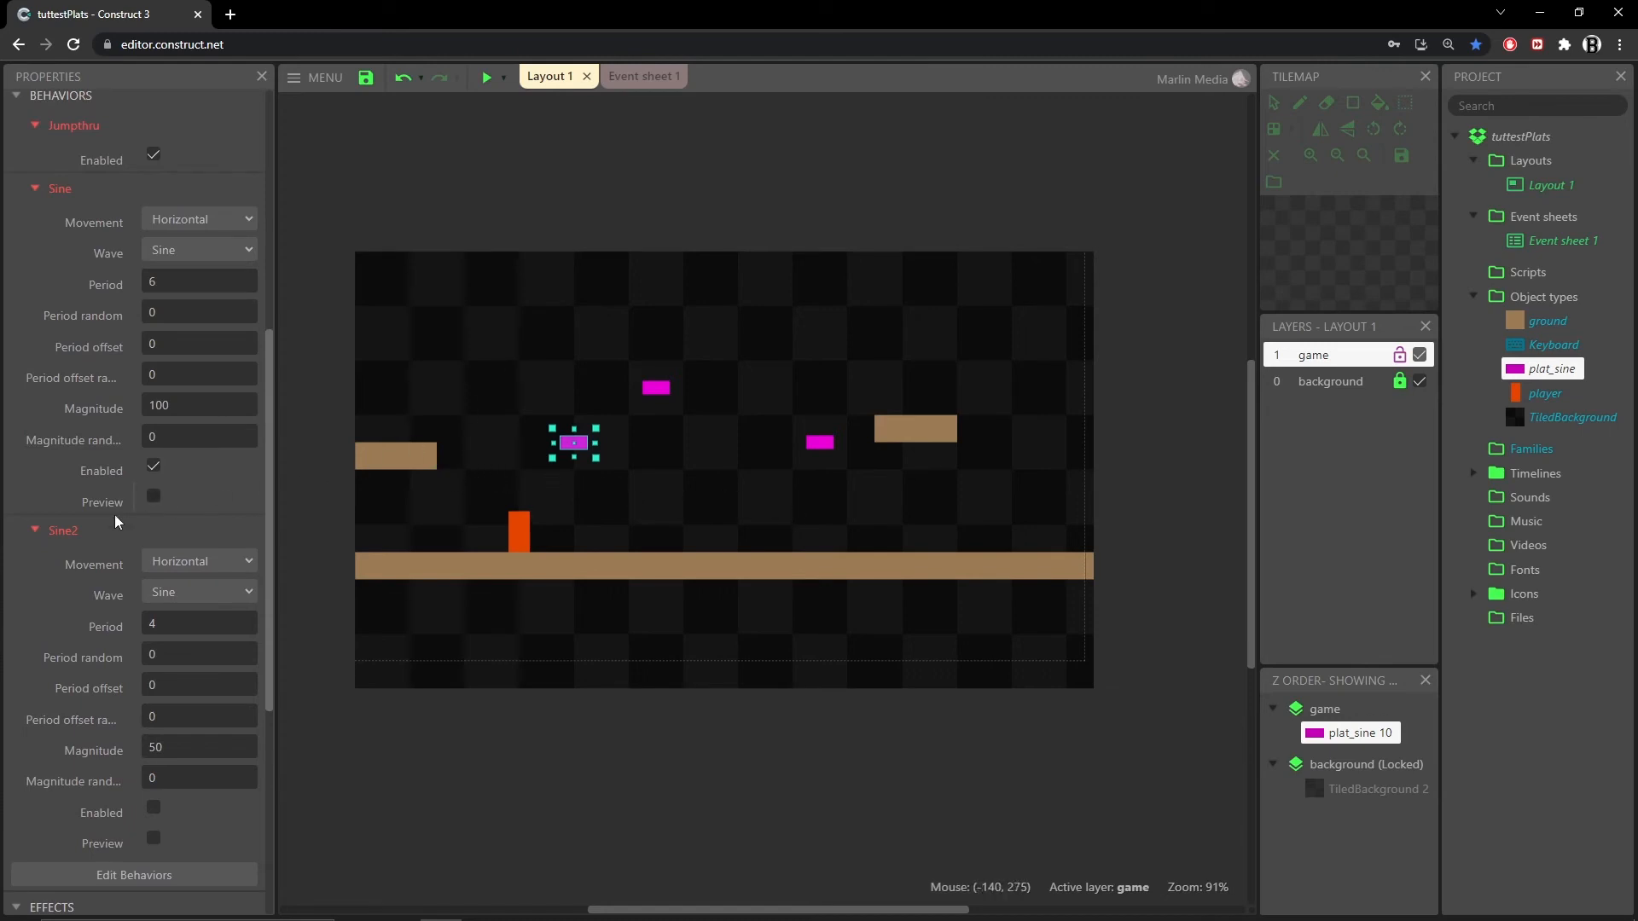
# Step: Enable Sine2 on the plat_sine copy above the player, set its movement to Vertical, and preview the layout
pyautogui.click(153, 808)
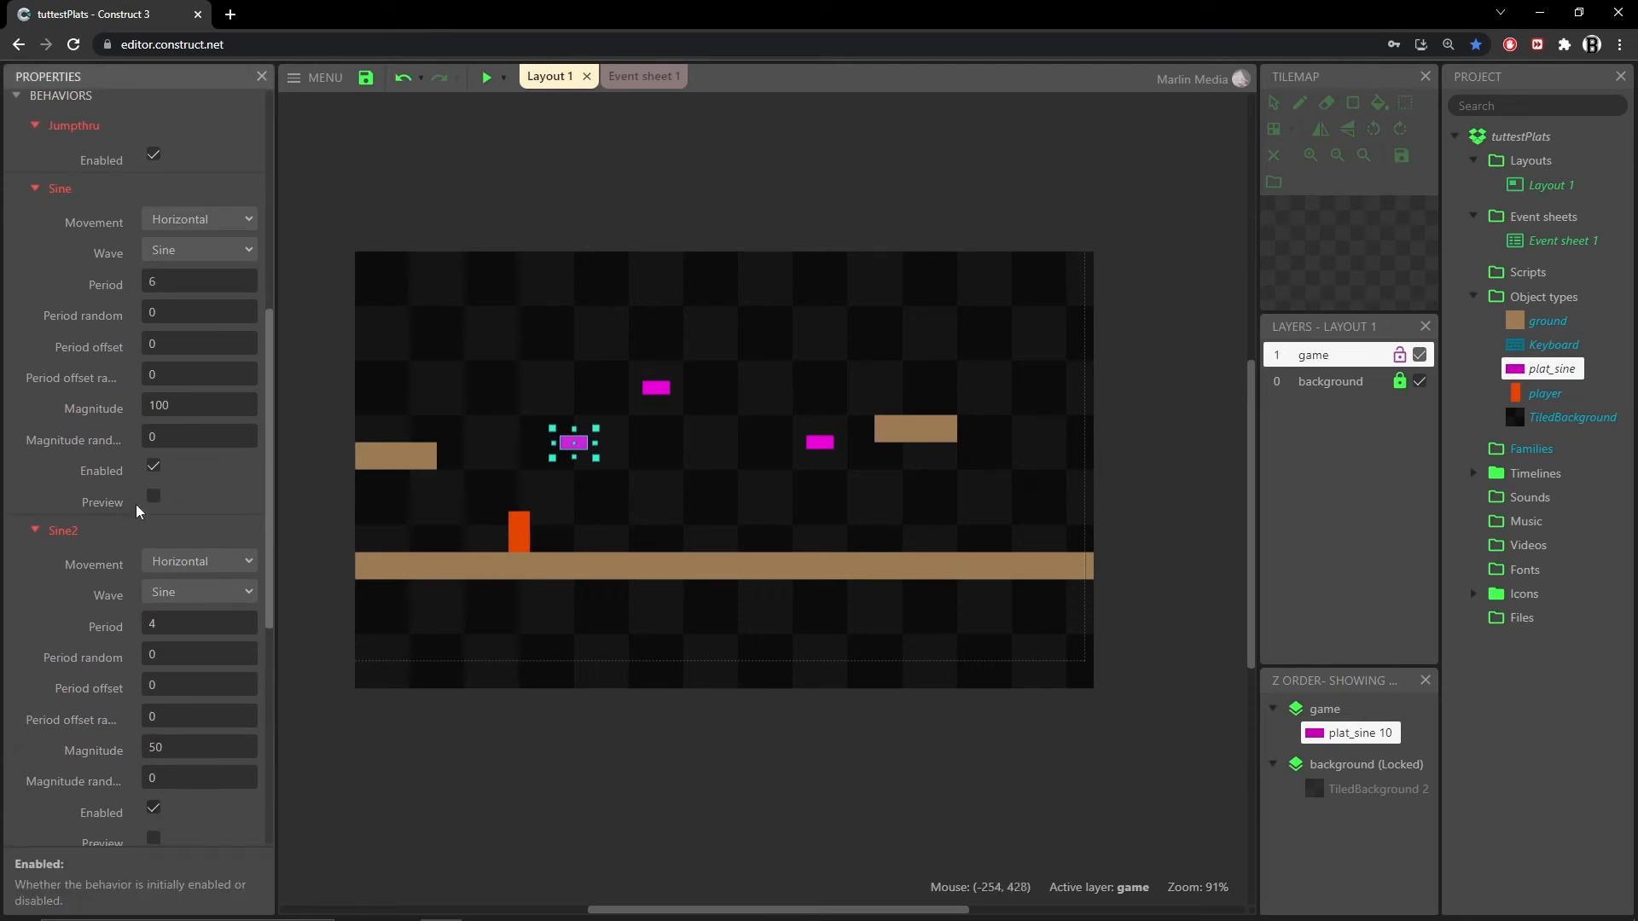
pyautogui.click(199, 561)
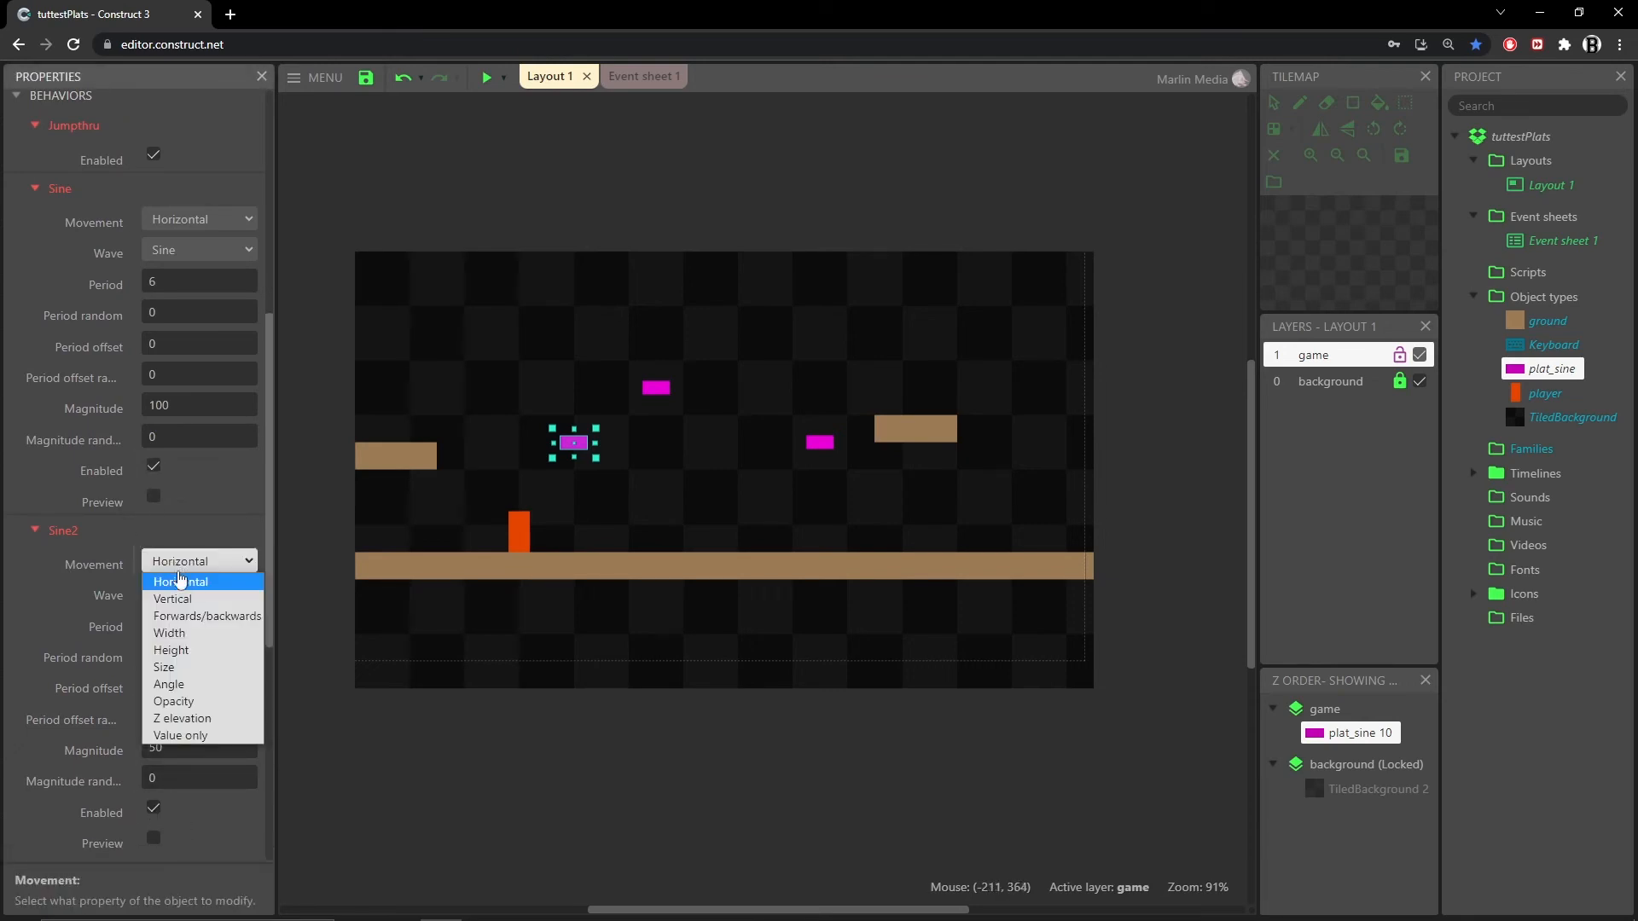
pyautogui.click(187, 595)
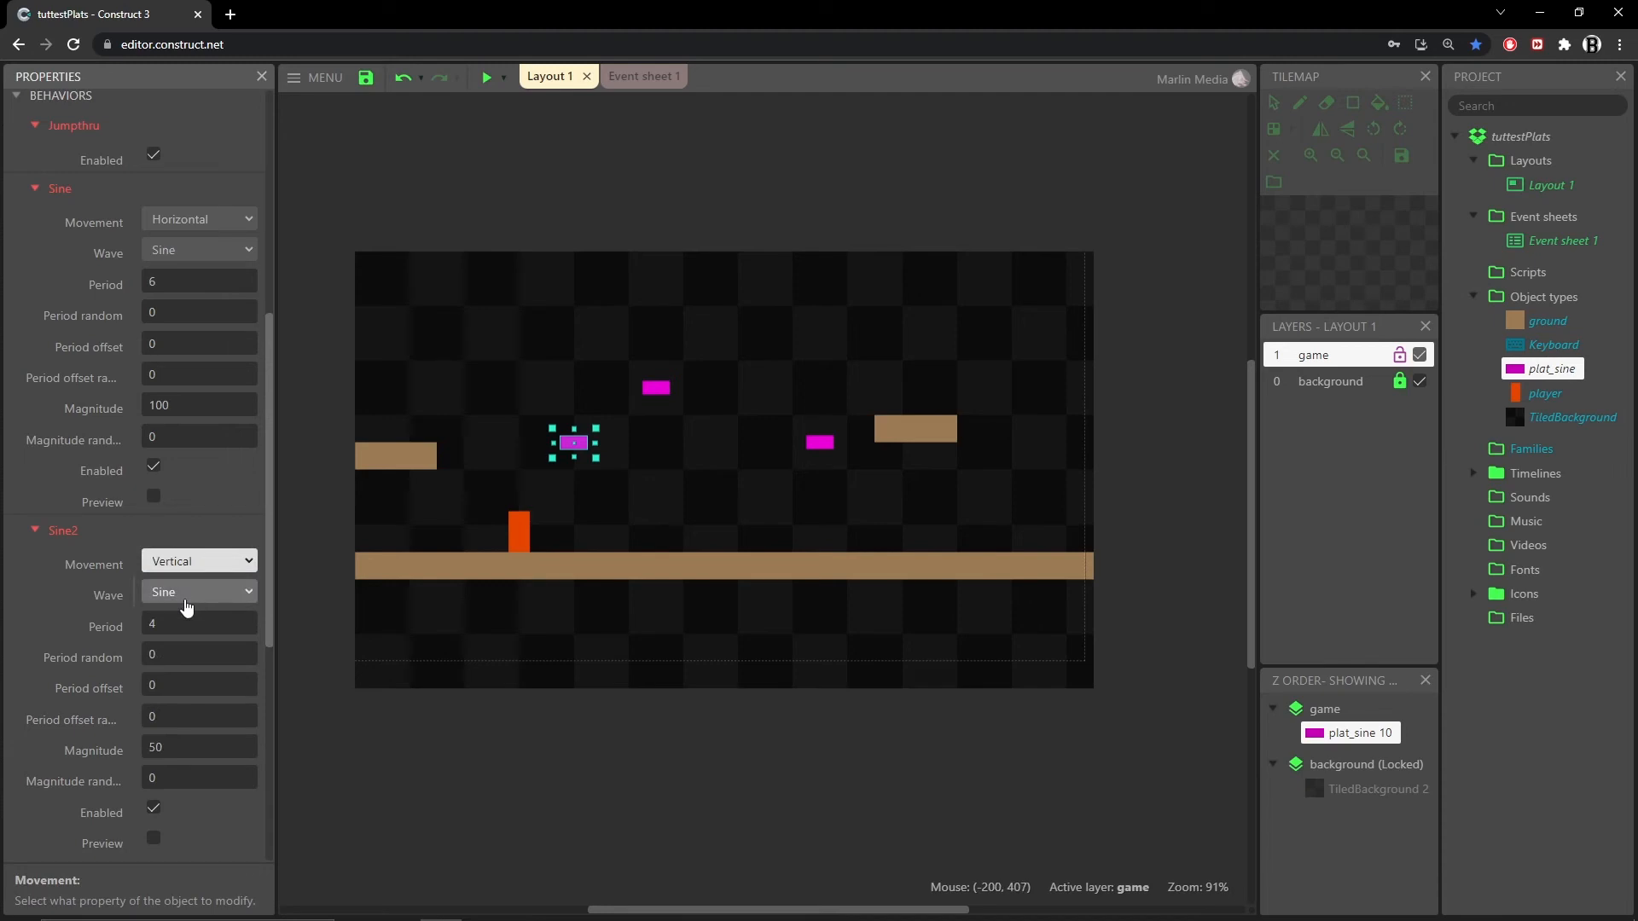
pyautogui.click(486, 78)
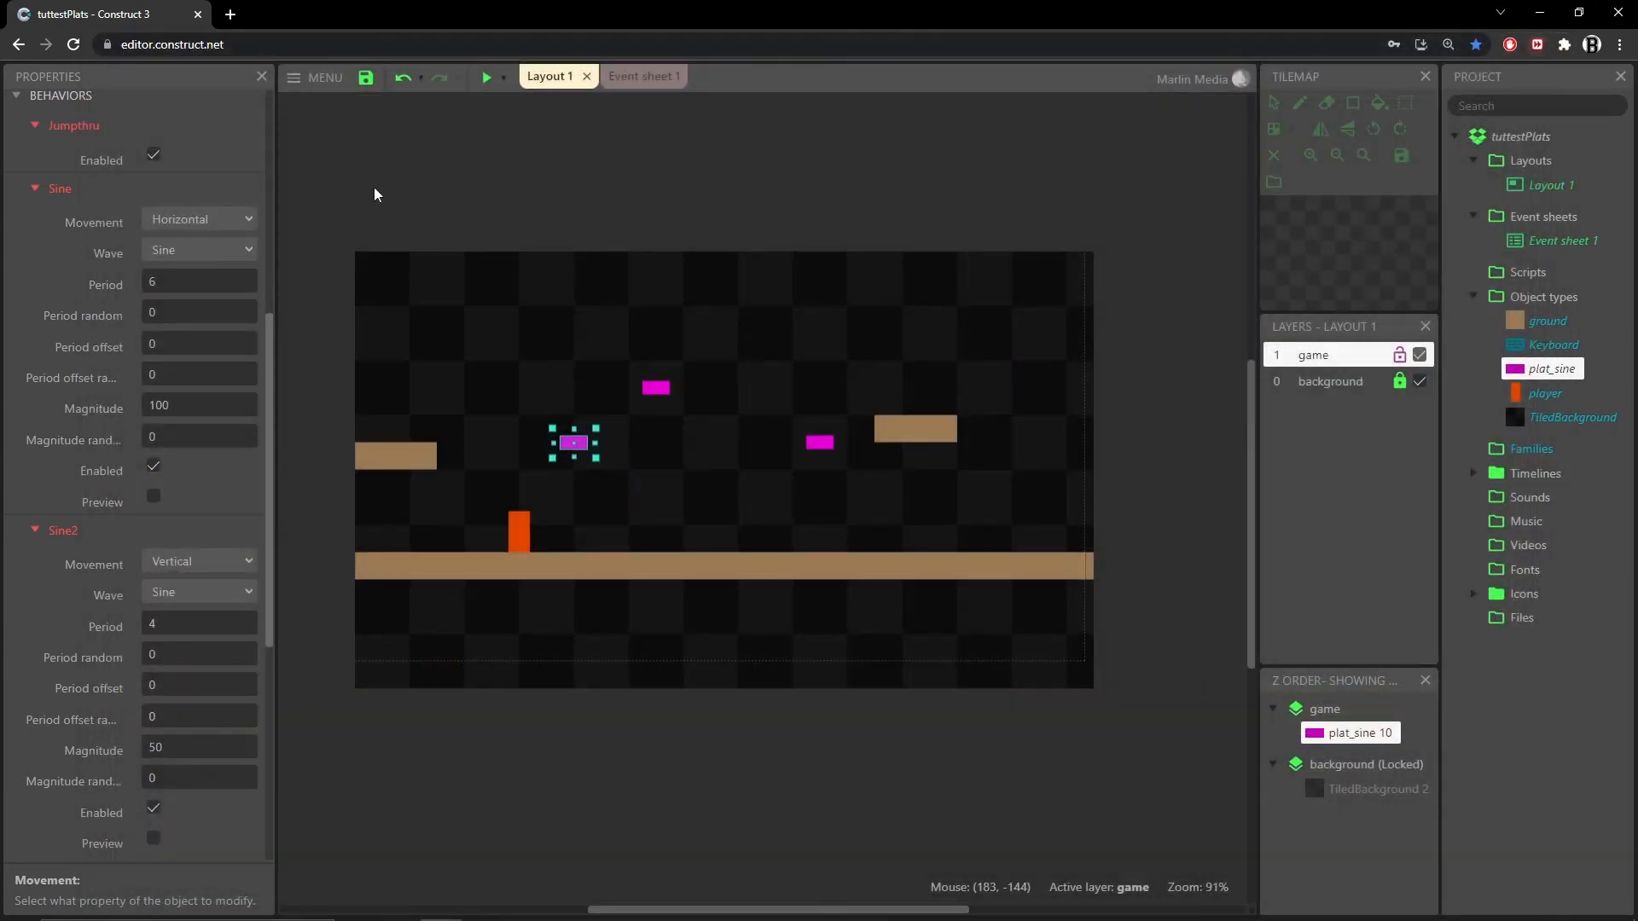
# Step: Set the copy's Sine2 period to 6 and its magnitude to 100, matching its Sine behavior
pyautogui.click(179, 282)
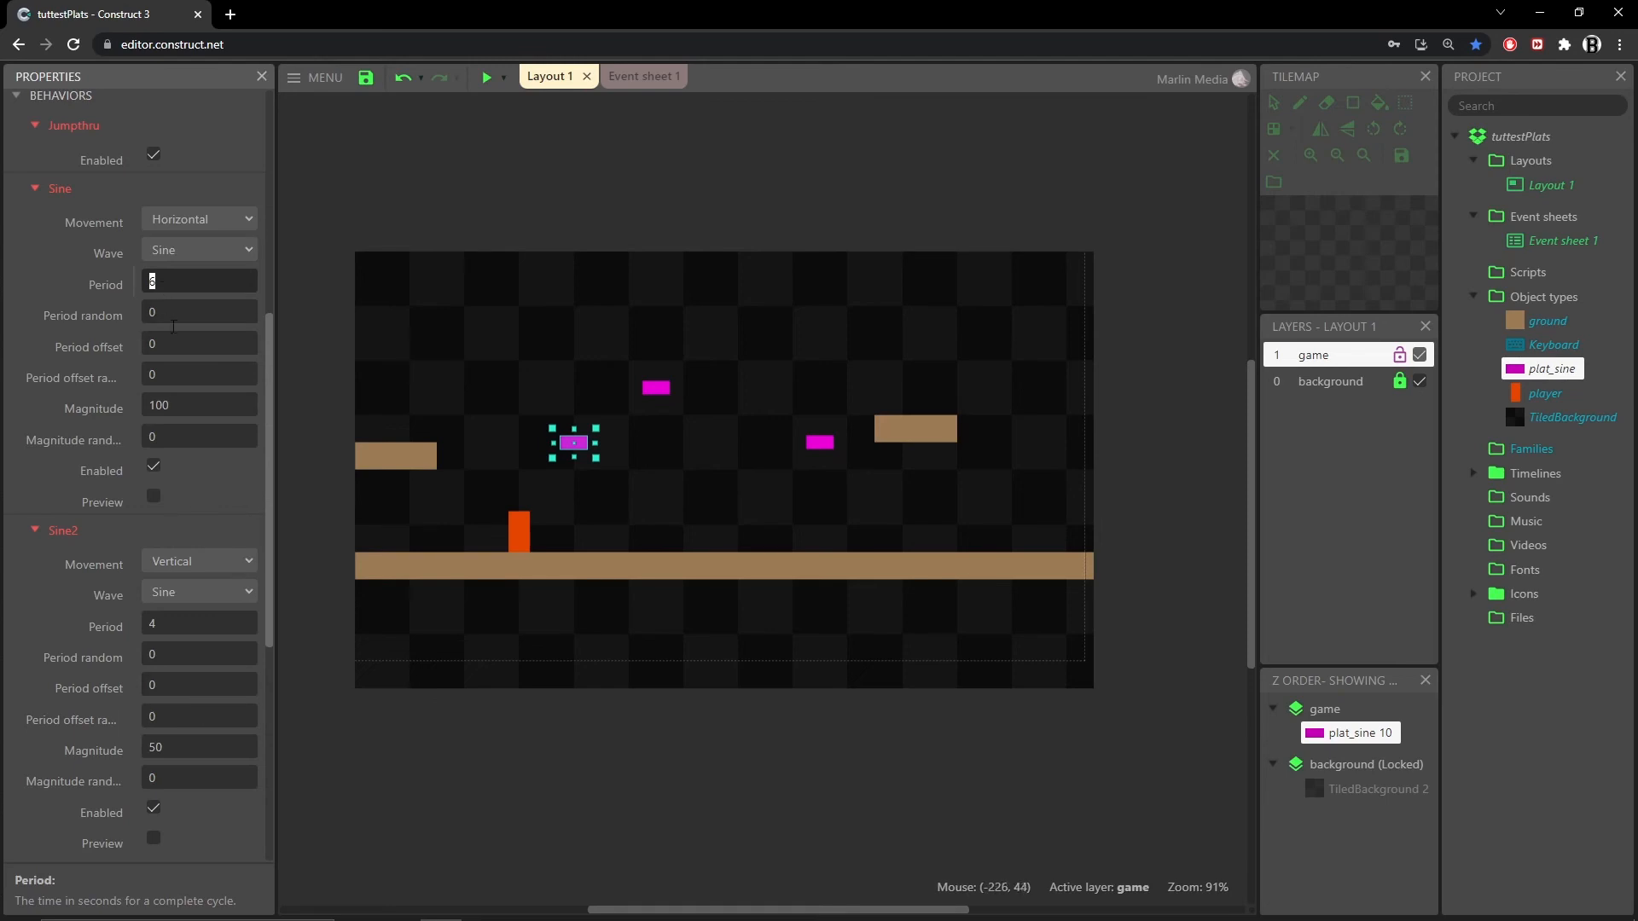
pyautogui.click(191, 622)
pyautogui.write('6')
pyautogui.click(207, 747)
pyautogui.write('100')
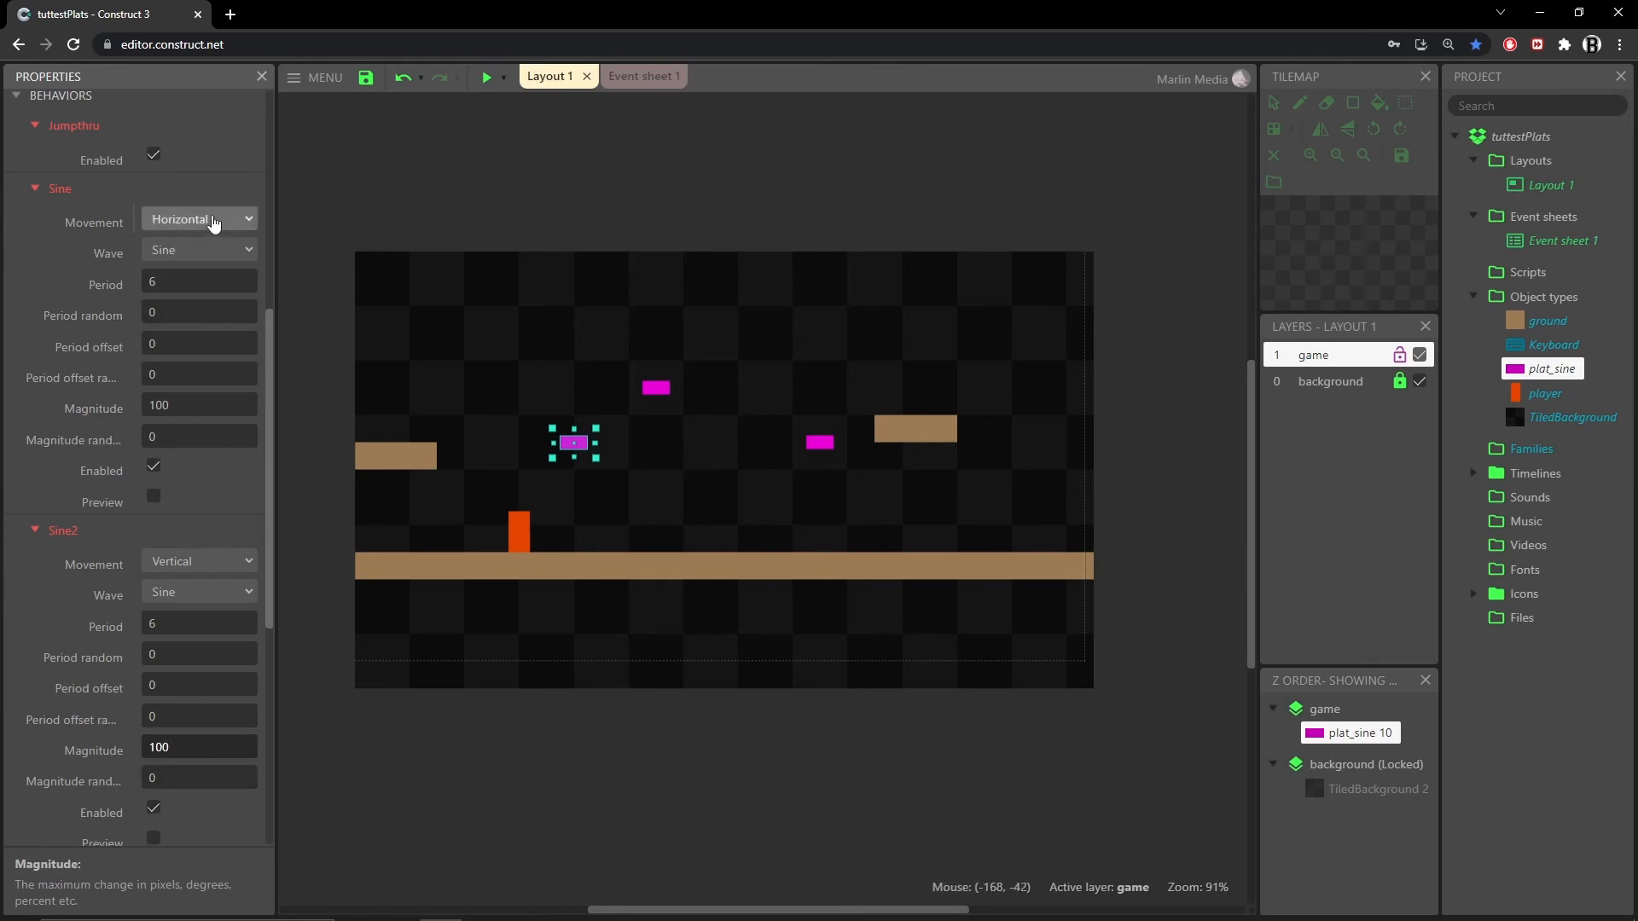
# Step: Preview the layout and move and jump the player across the diagonally moving platform and its neighbours
pyautogui.click(490, 80)
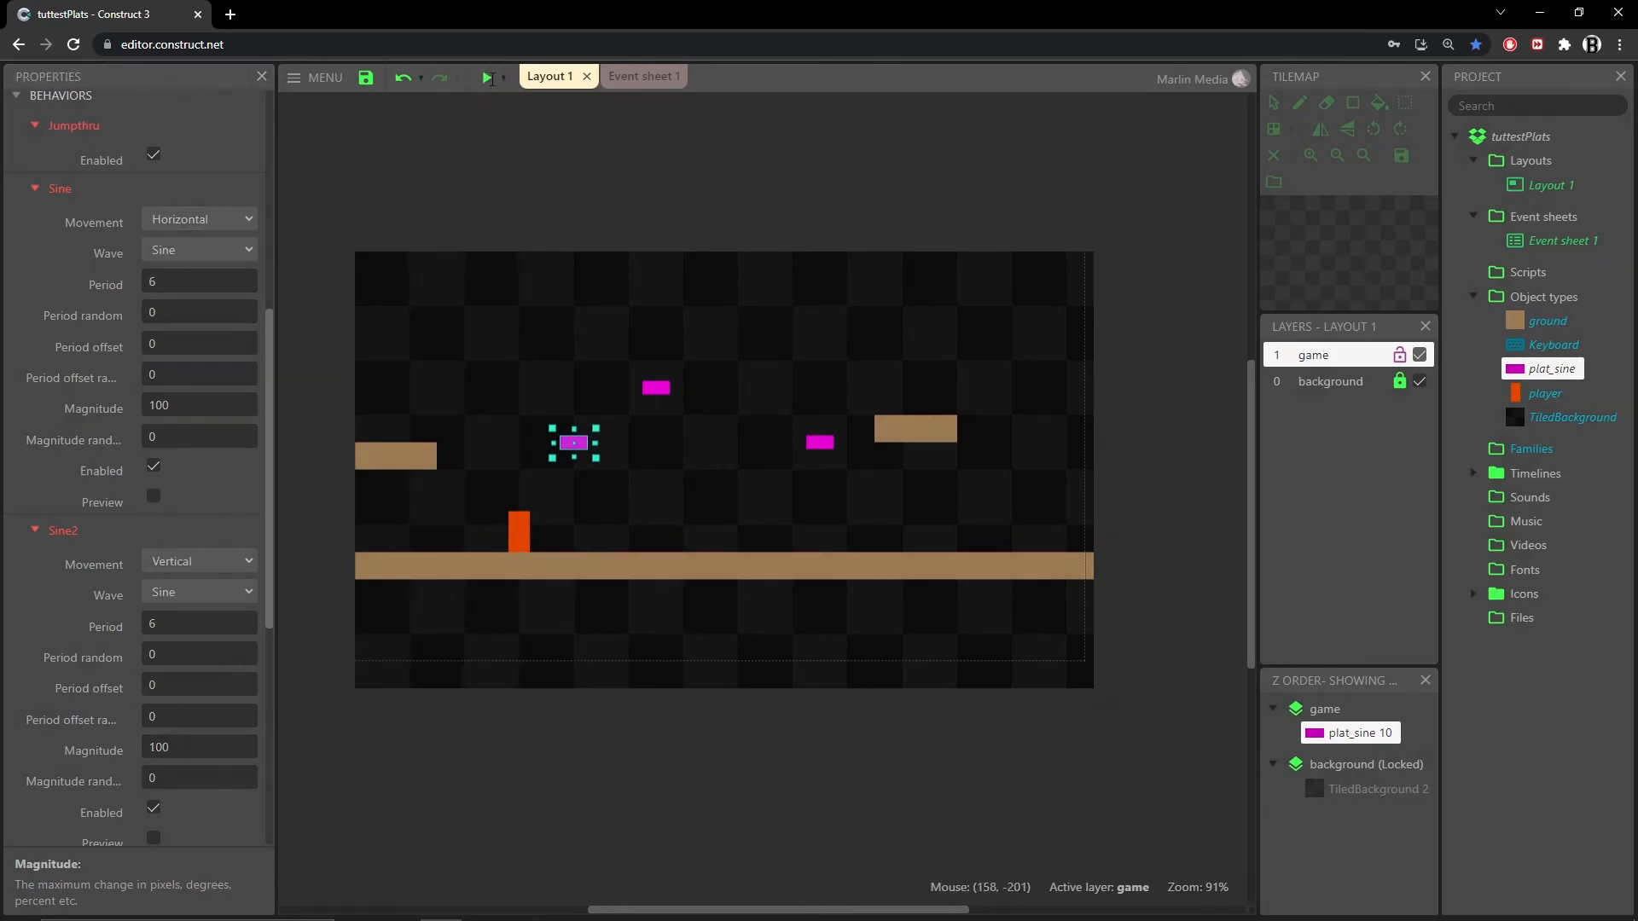
pyautogui.press('Right')
pyautogui.press('Up')
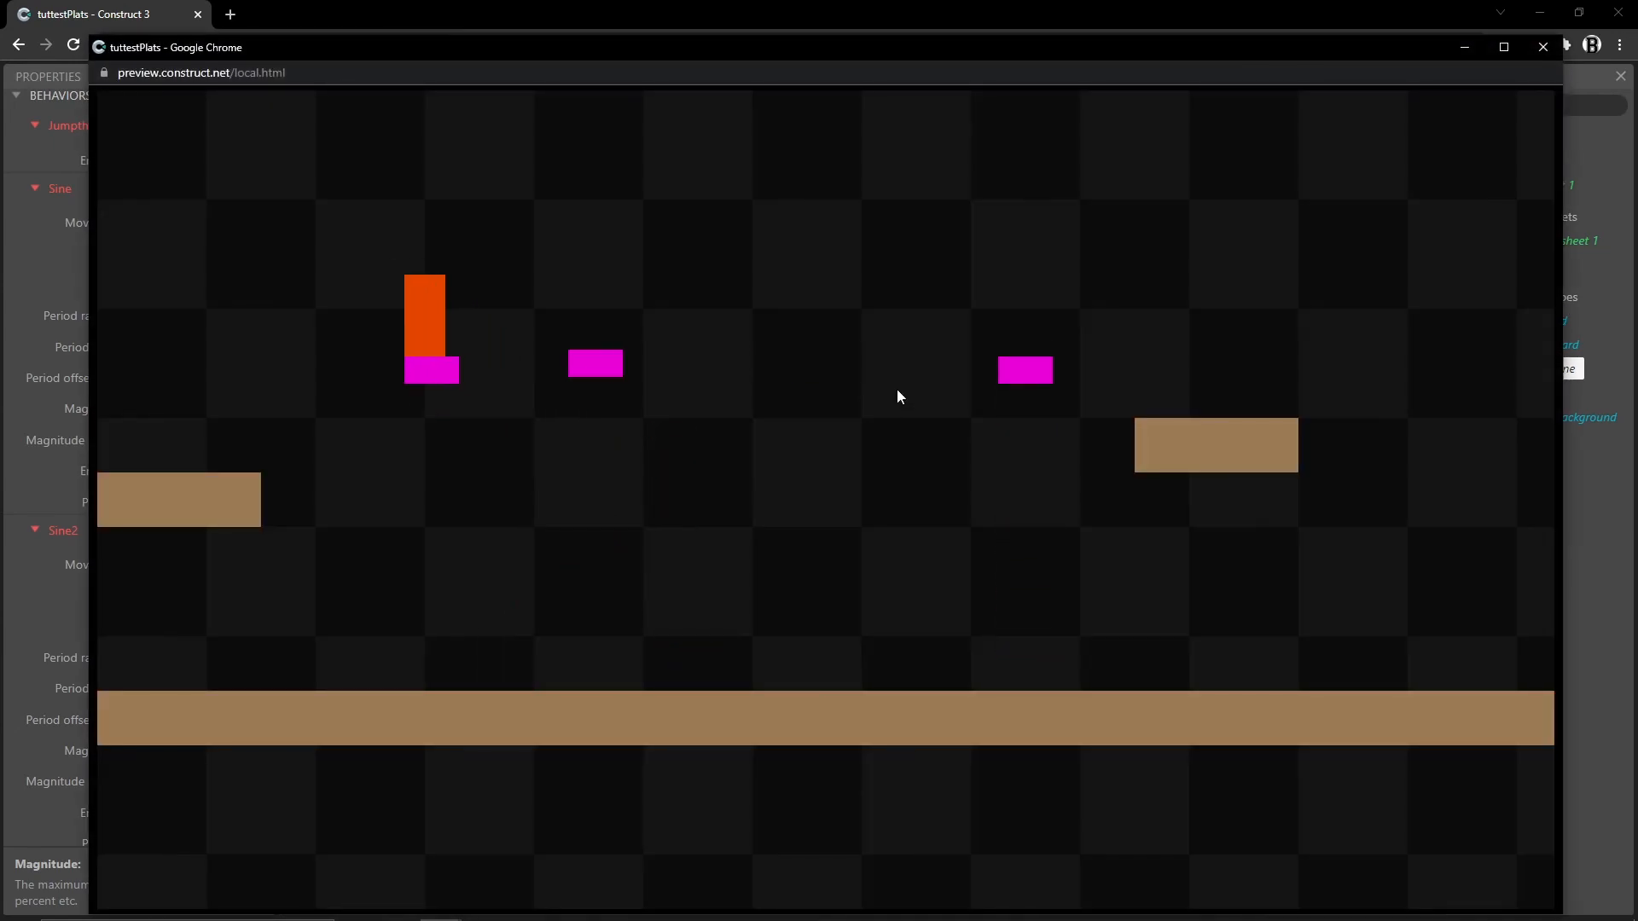
pyautogui.press('Up')
pyautogui.press('Right')
pyautogui.press('Right')
pyautogui.press('Up')
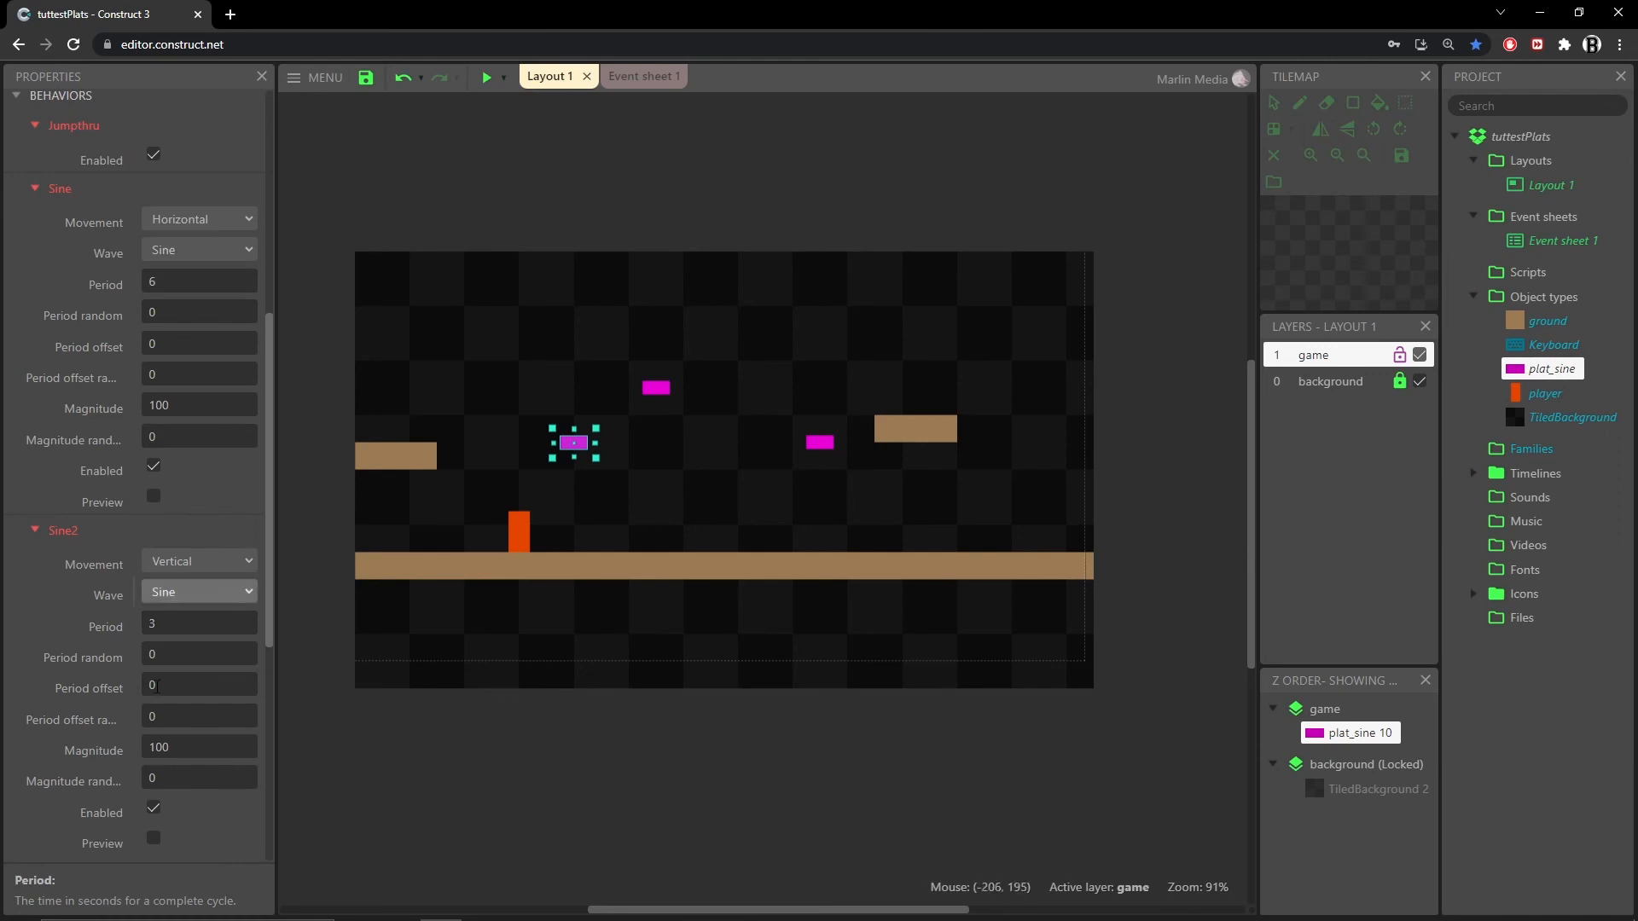
# Step: Set the Sine2 period of the plat_sine above the player back to 6
pyautogui.click(220, 625)
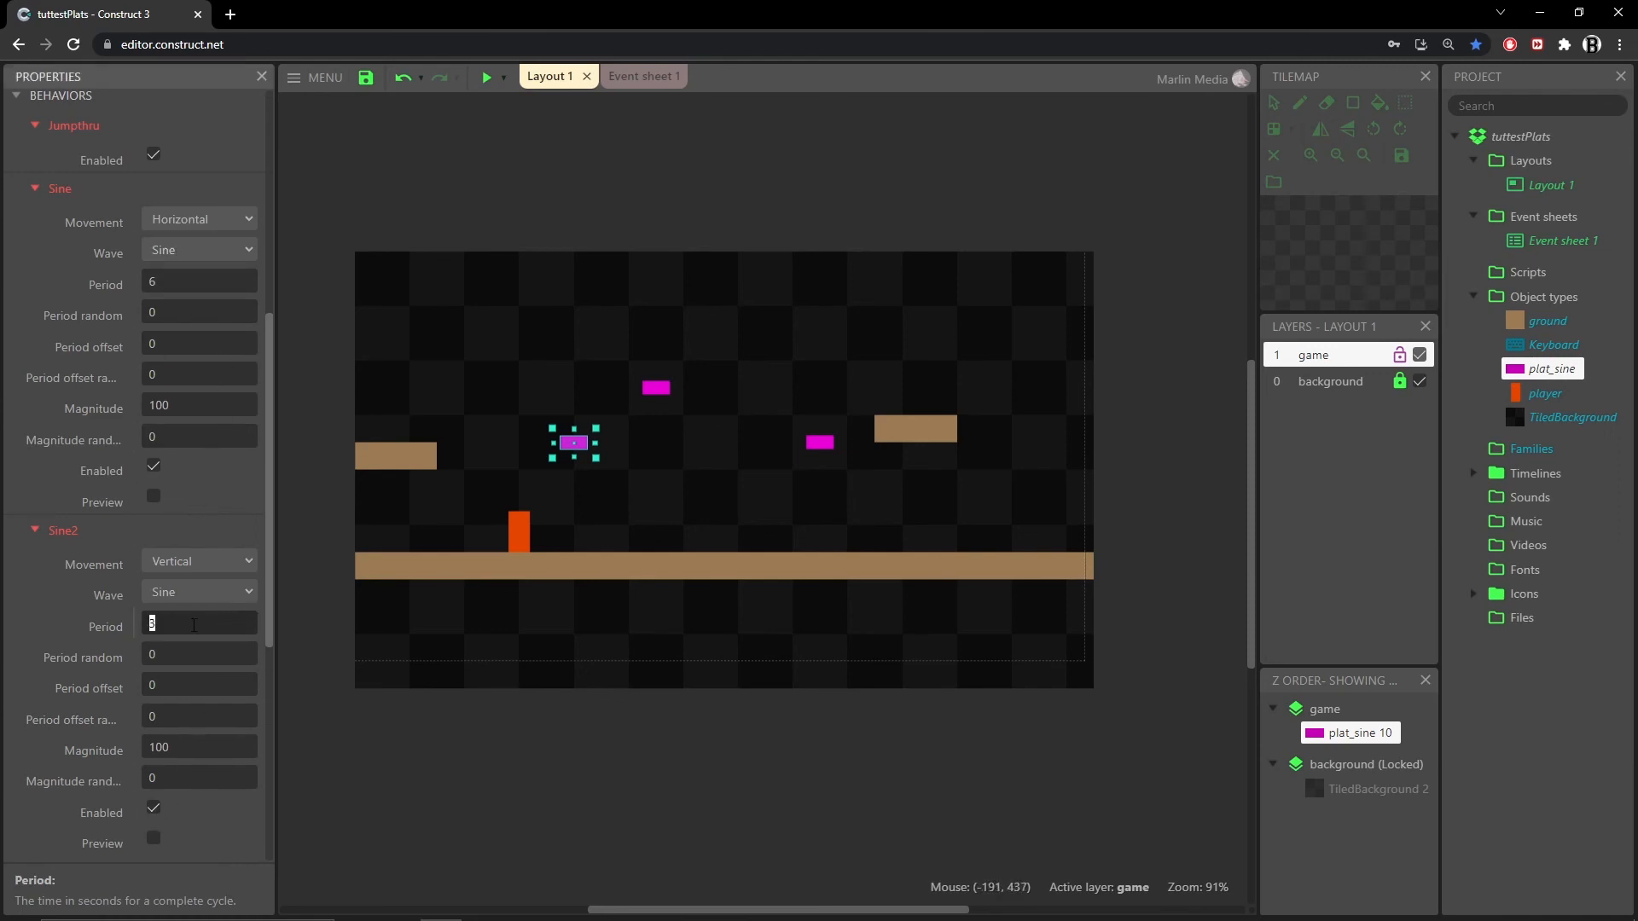
pyautogui.write('6')
# Step: Place and delete a trial copy of the diagonal plat_sine above the vertical one, and save the project
pyautogui.keyDown('ctrl'); pyautogui.moveTo(576, 443); pyautogui.dragTo(822, 363); pyautogui.keyUp('ctrl')
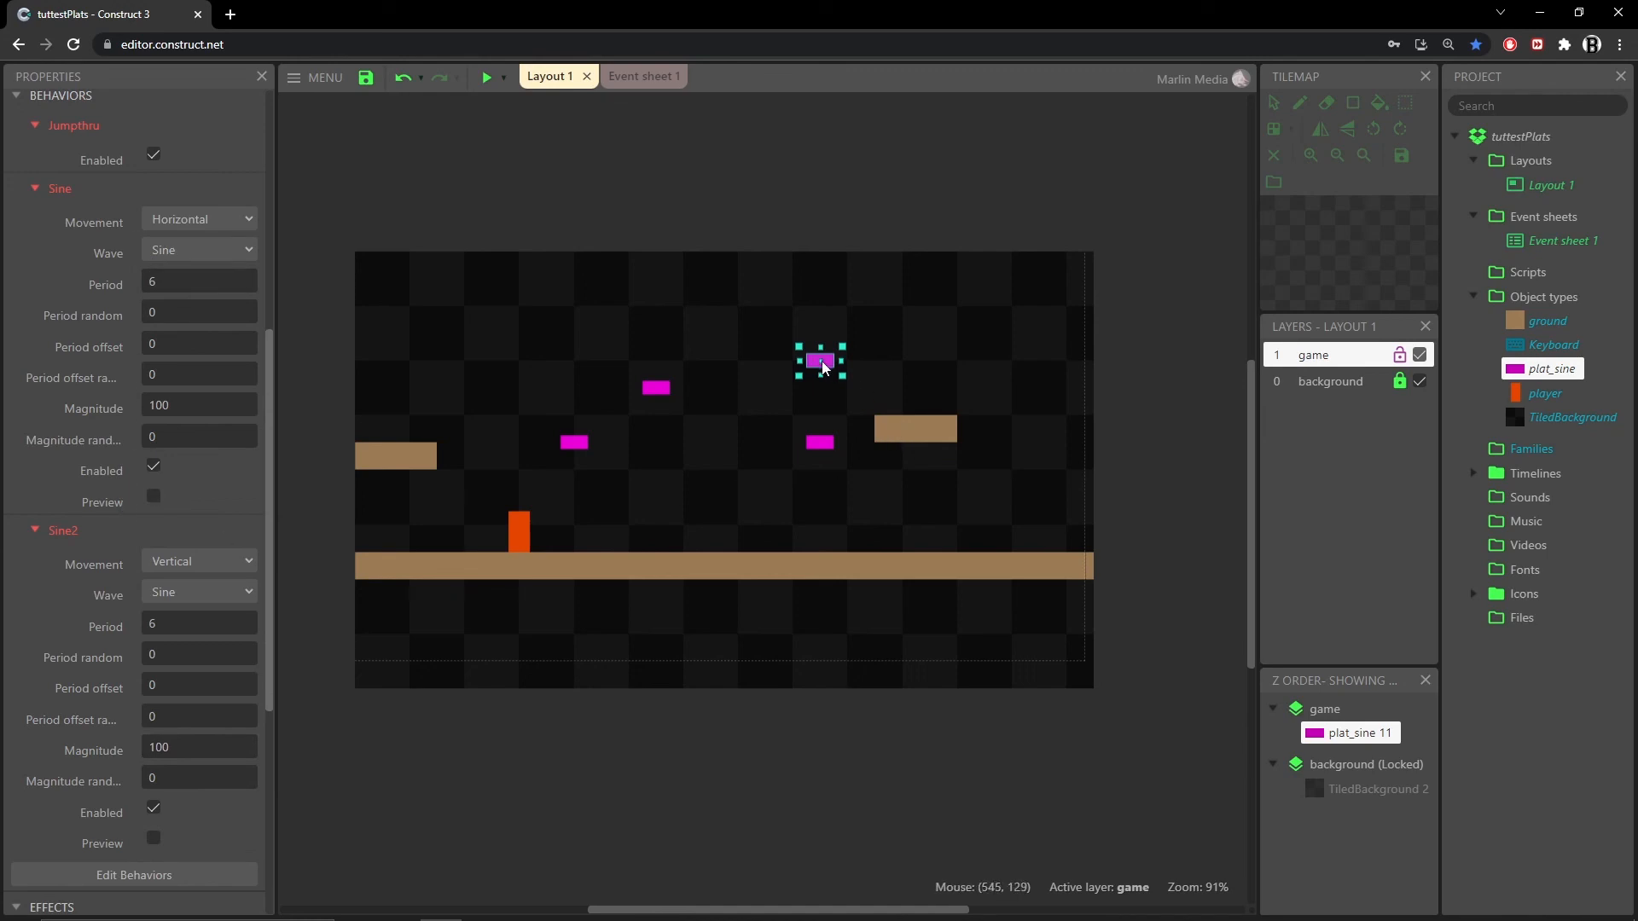
pyautogui.press('Delete')
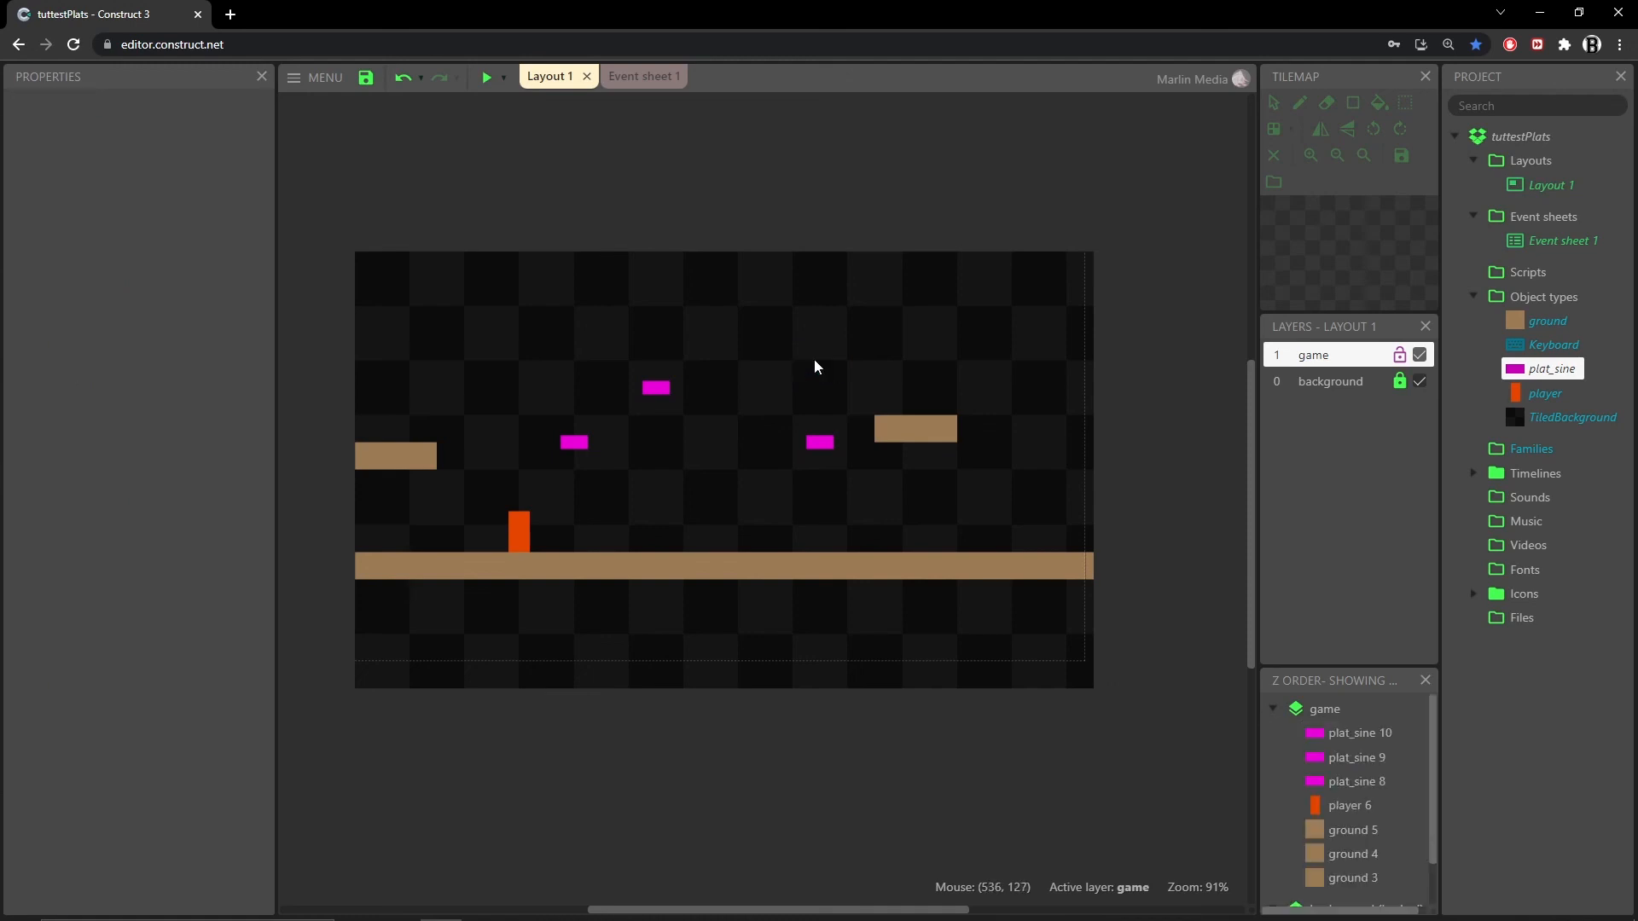
pyautogui.click(1537, 373)
pyautogui.click(552, 304)
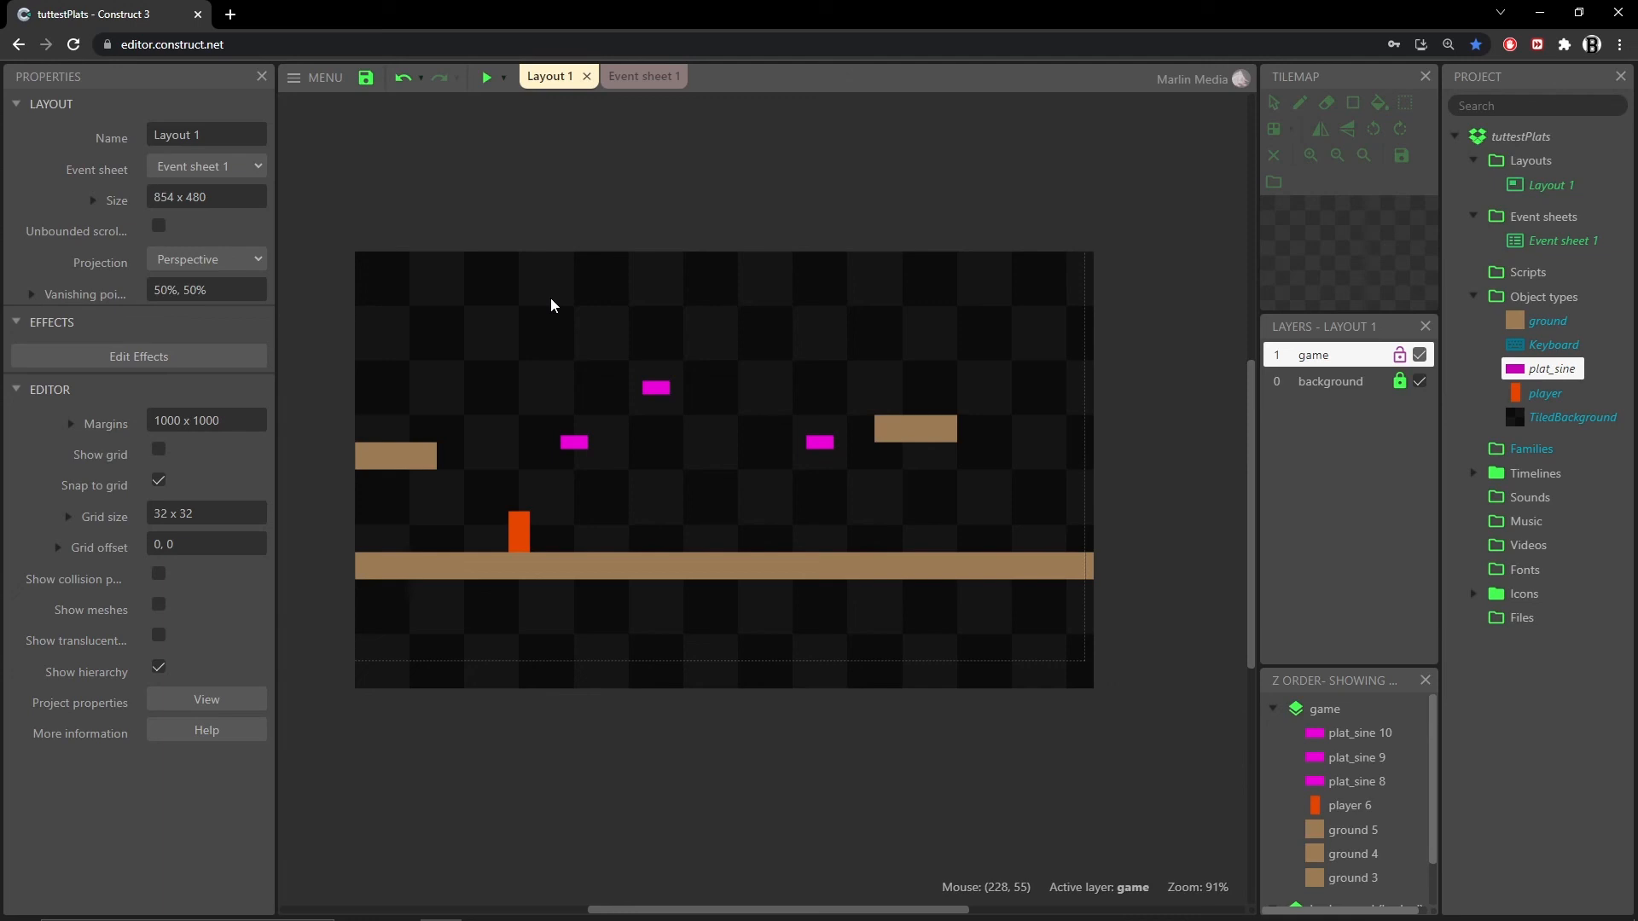
pyautogui.click(371, 84)
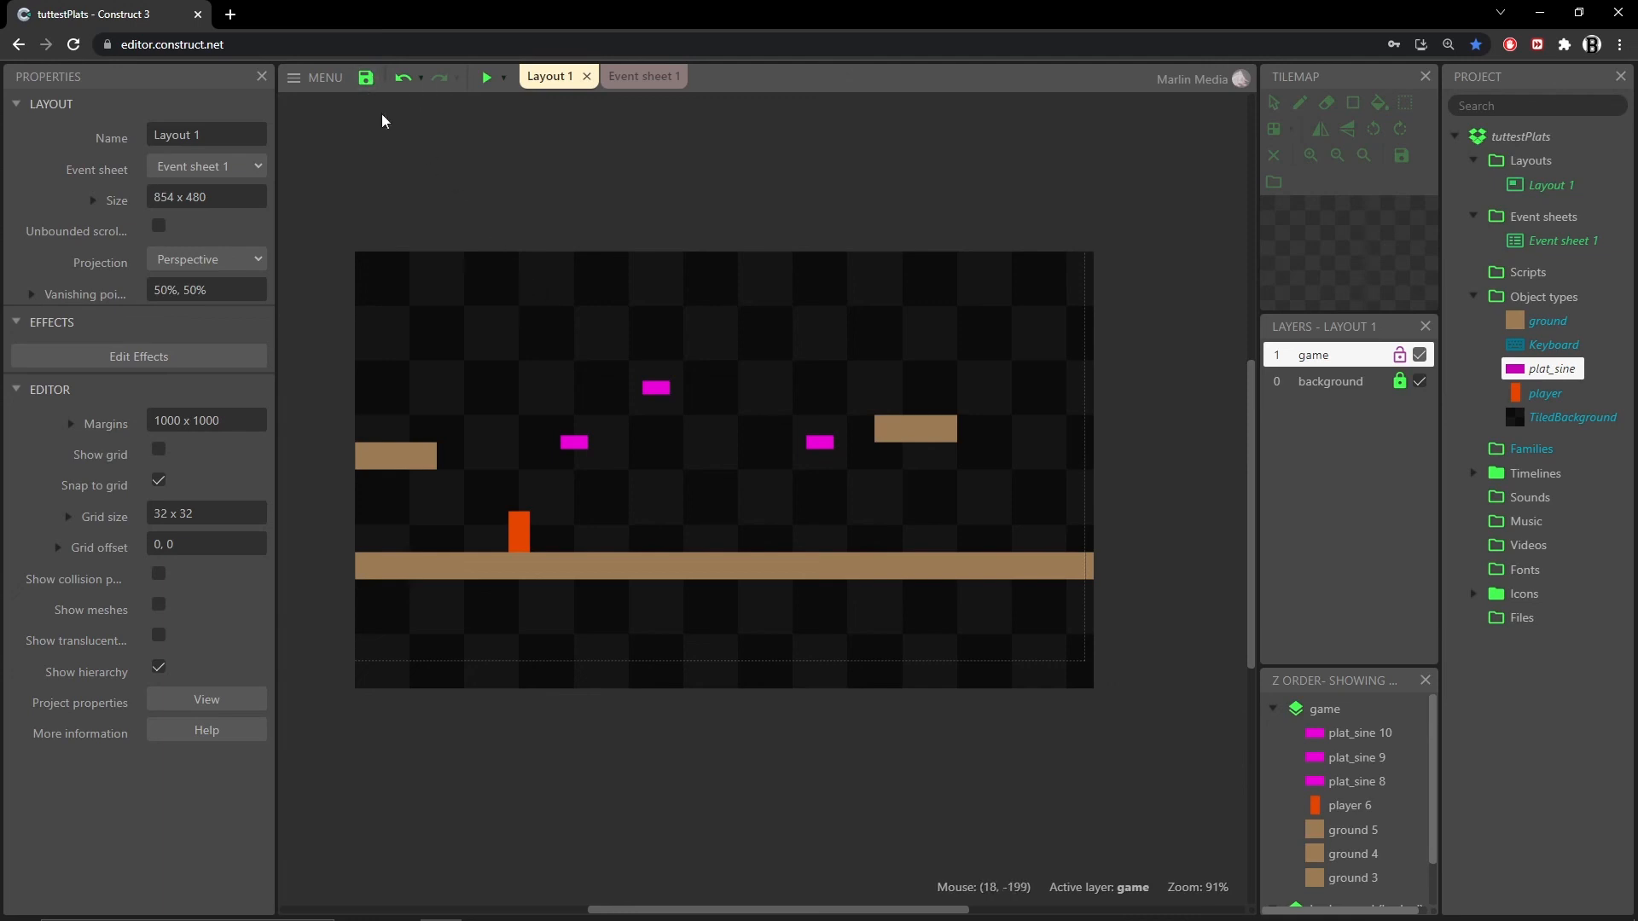